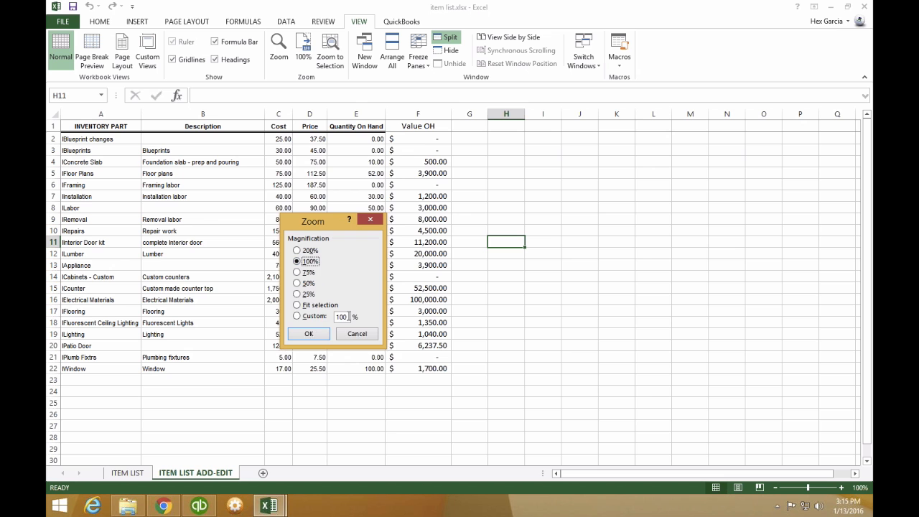
# Zoom the worksheet to 125% and review the inventory part, description, cost, price, quantity and value columns.
pyautogui.write('125')
pyautogui.press('Return')
pyautogui.moveTo(97, 146); pyautogui.dragTo(113, 434)
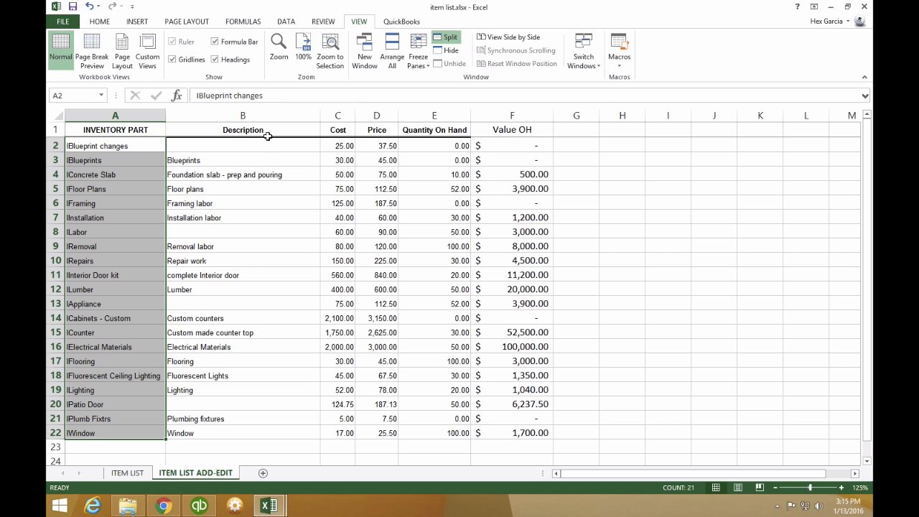
pyautogui.moveTo(267, 140); pyautogui.dragTo(260, 447)
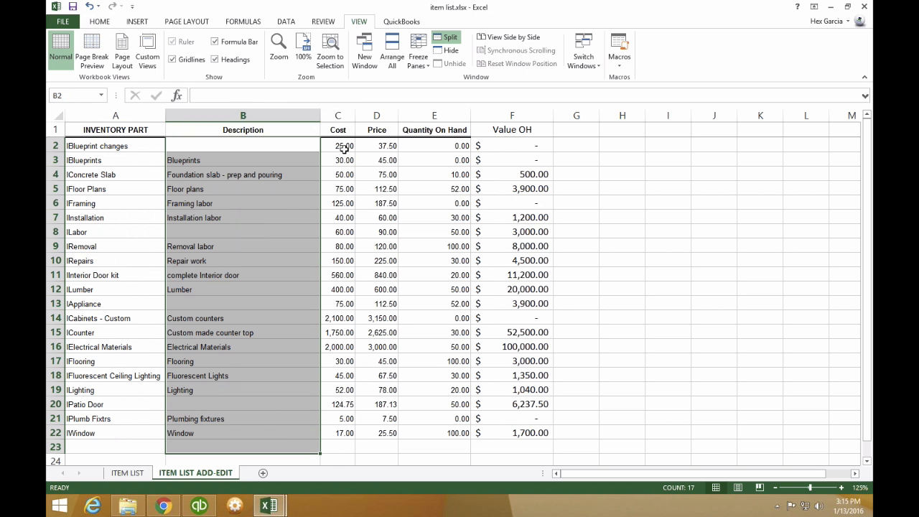
pyautogui.moveTo(344, 148); pyautogui.dragTo(336, 420)
pyautogui.moveTo(388, 146); pyautogui.dragTo(379, 419)
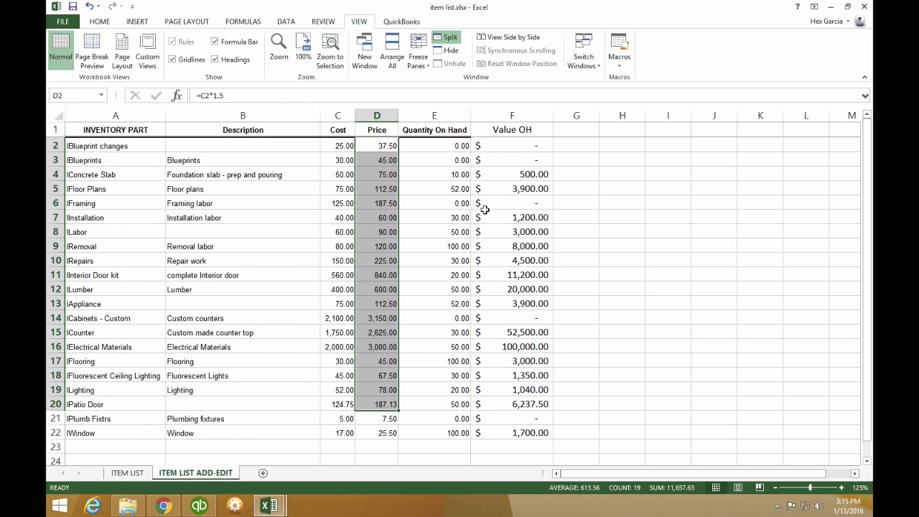
pyautogui.moveTo(458, 152); pyautogui.dragTo(451, 435)
pyautogui.moveTo(517, 145); pyautogui.dragTo(520, 443)
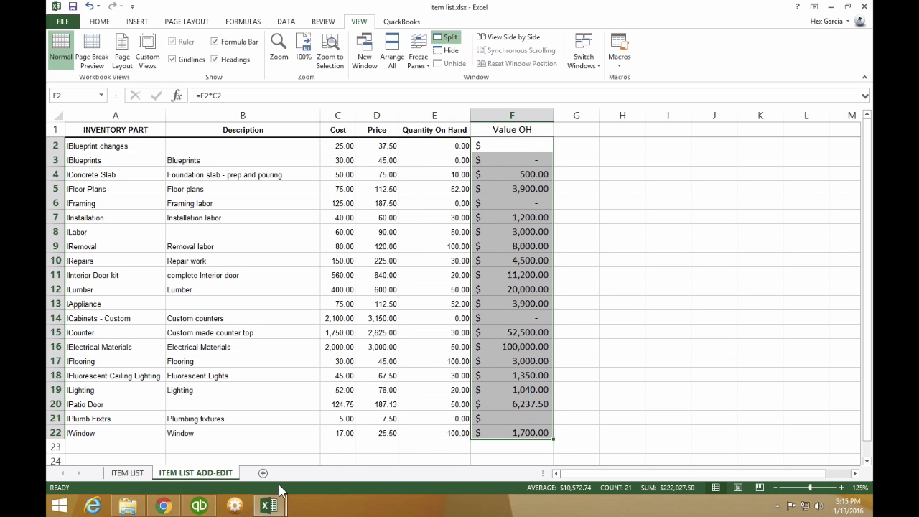
# Switch to QuickBooks and open the previous company file sample_product-based business.qbw.
pyautogui.click(199, 505)
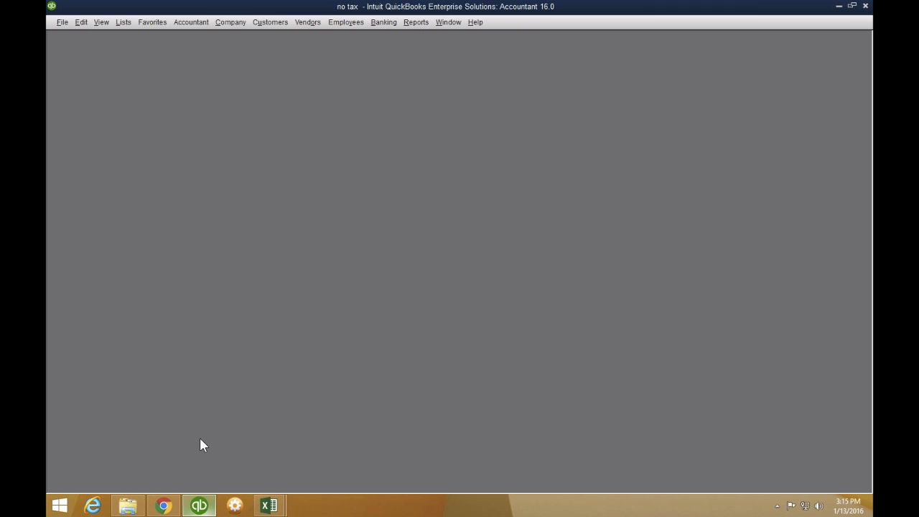
pyautogui.click(61, 22)
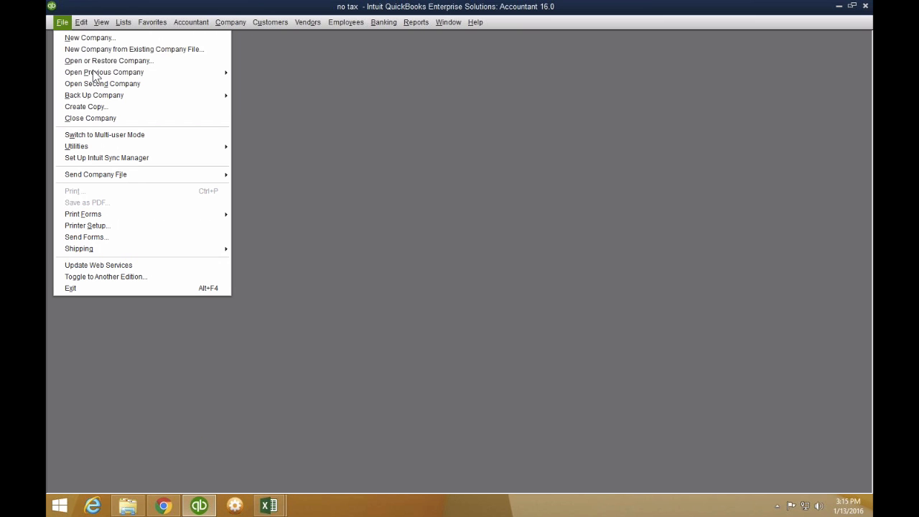
pyautogui.moveTo(97, 74)
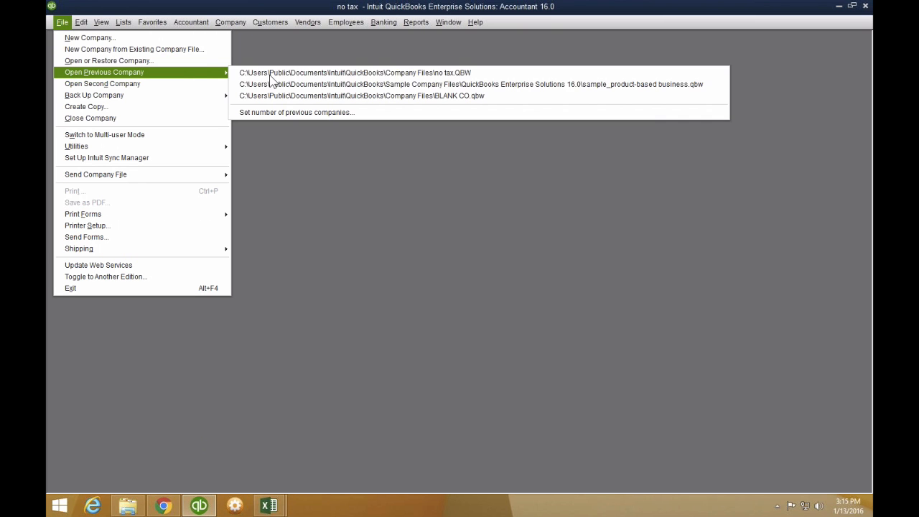
pyautogui.click(406, 86)
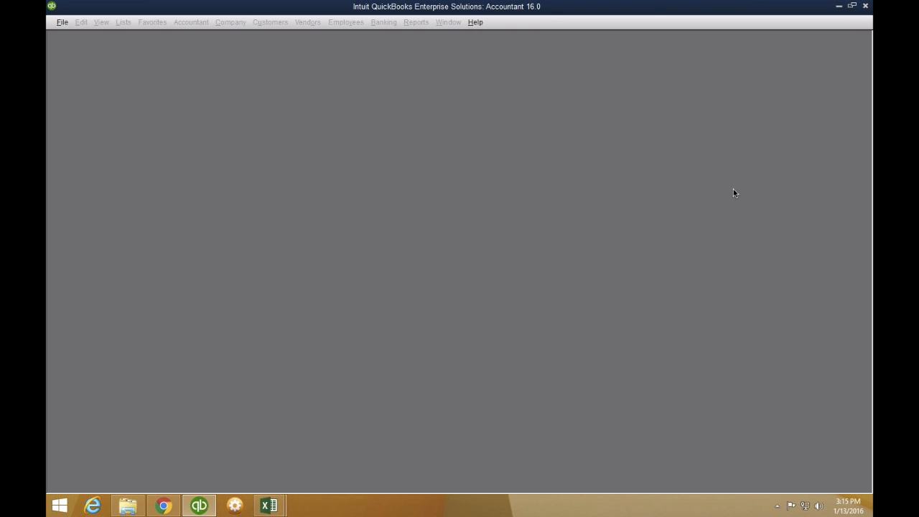
pyautogui.click(461, 210)
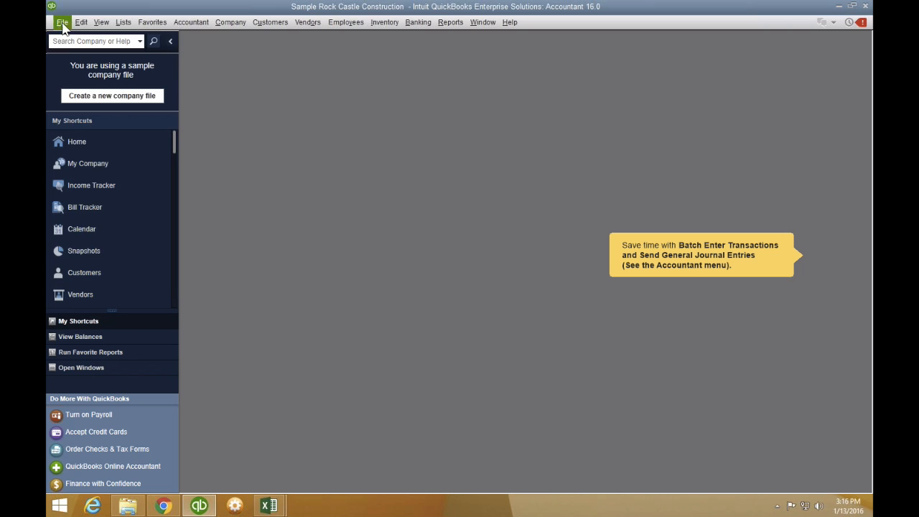
# Open the previous company file BLANK CO.qbw and keep only its Home window open, maximized.
pyautogui.click(63, 23)
pyautogui.moveTo(225, 76)
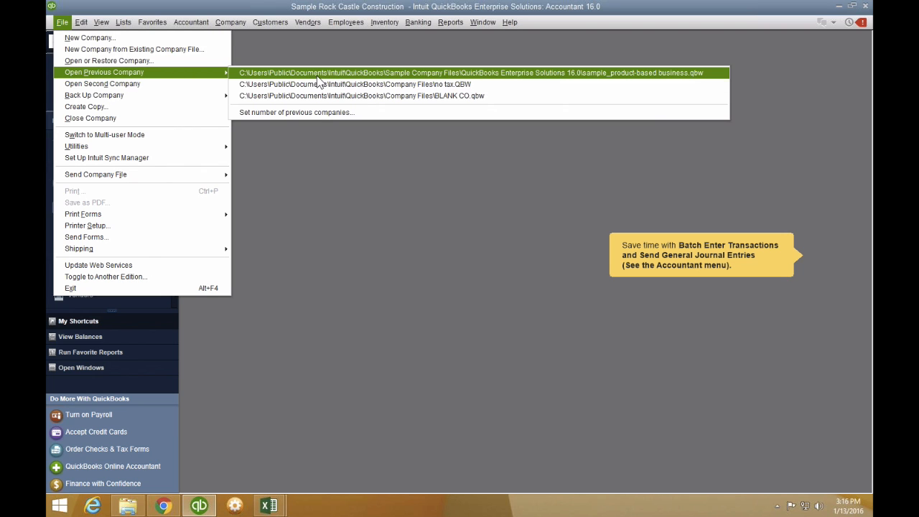
pyautogui.click(323, 96)
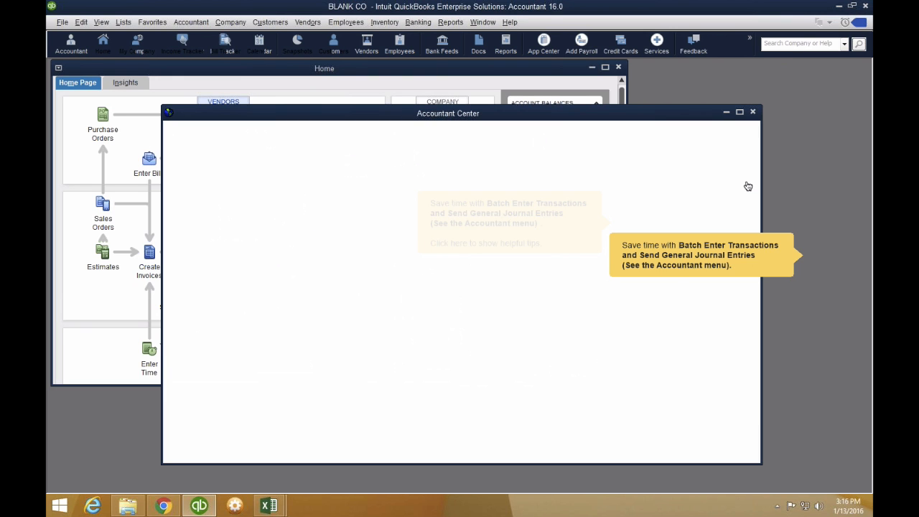
pyautogui.doubleClick(169, 113)
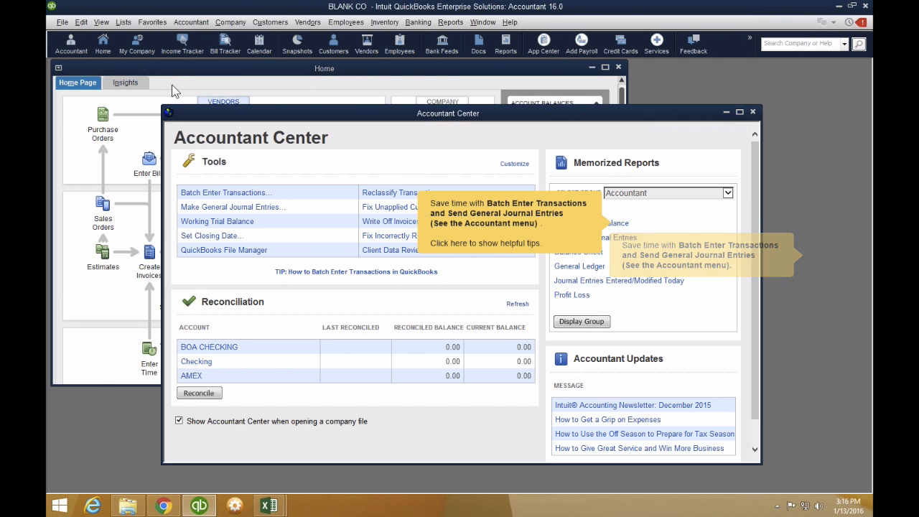
pyautogui.doubleClick(166, 71)
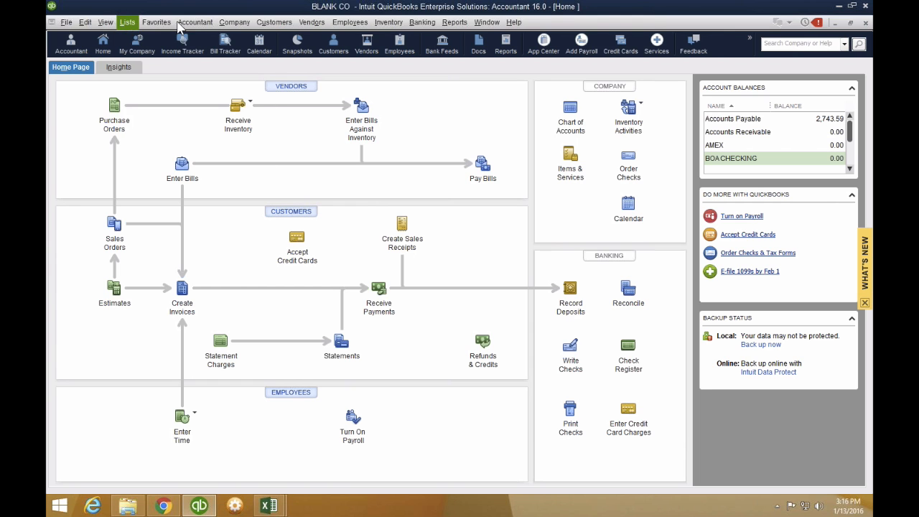
# Open the Item List and delete the HOURLY service item.
pyautogui.click(127, 22)
pyautogui.click(142, 49)
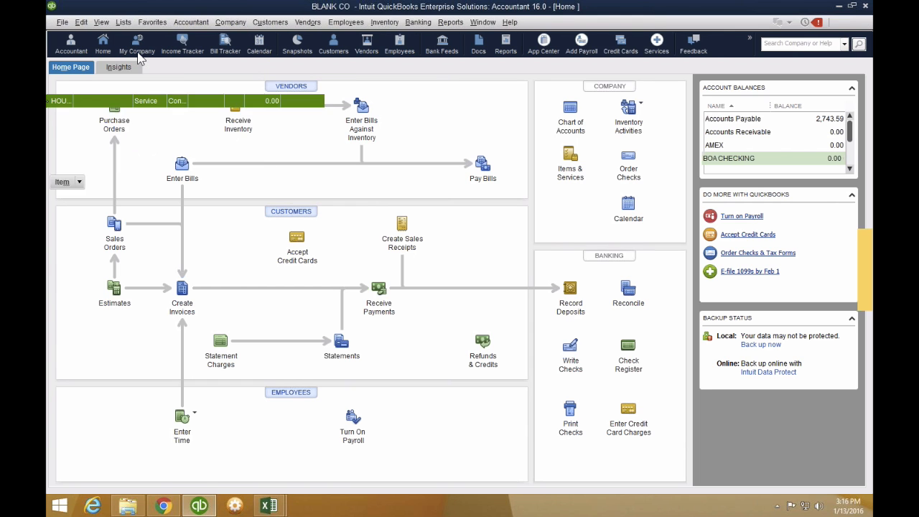
pyautogui.click(82, 103)
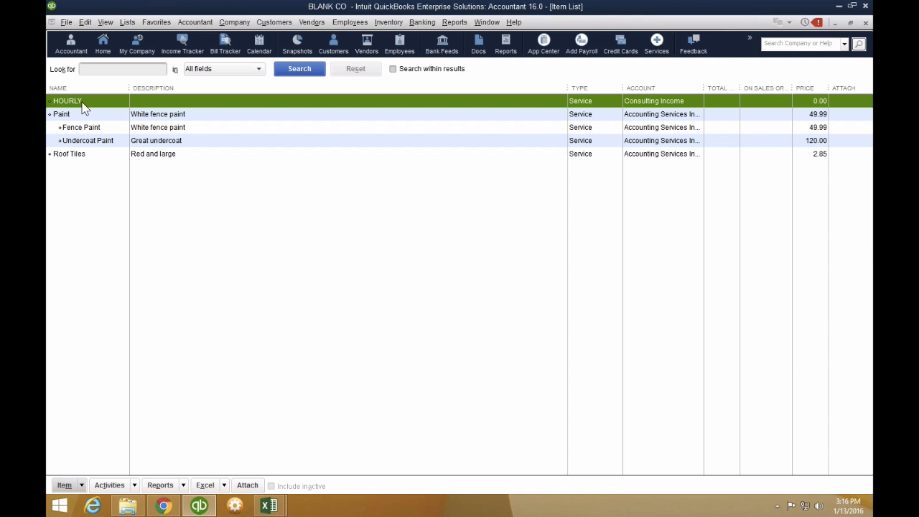
pyautogui.hotkey('ctrl', 'd')
pyautogui.press('Return')
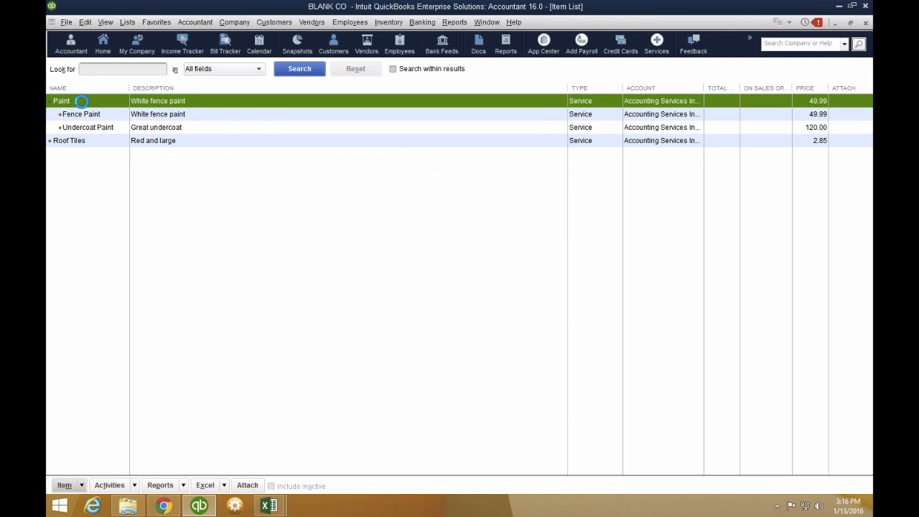
# Clear Fence Paint, Undercoat Paint and Roof Tiles from the item list, making items used in transactions inactive.
pyautogui.hotkey('ctrl', 'd')
pyautogui.press('Return')
pyautogui.press('Down')
pyautogui.hotkey('ctrl', 'd')
pyautogui.press('Return')
pyautogui.hotkey('ctrl', 'd')
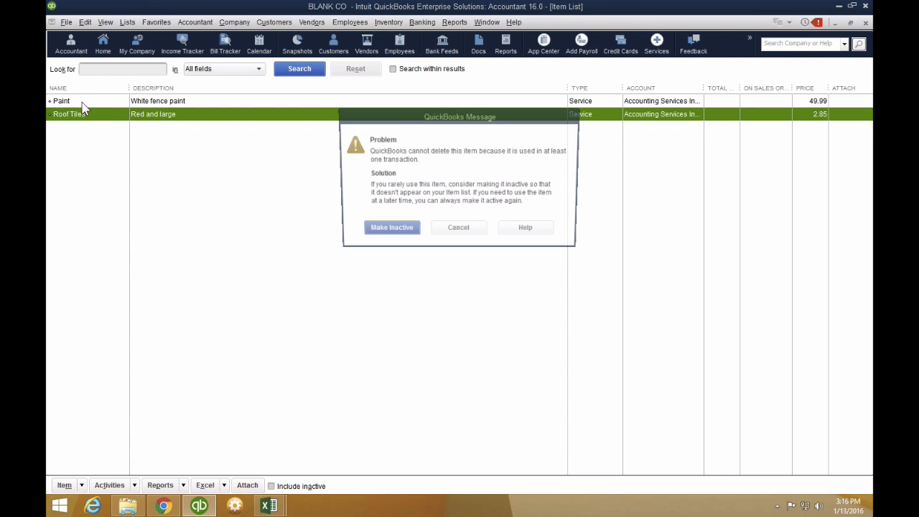
pyautogui.press('Return')
pyautogui.hotkey('ctrl', 'd')
pyautogui.press('Return')
pyautogui.hotkey('alt', 'm')
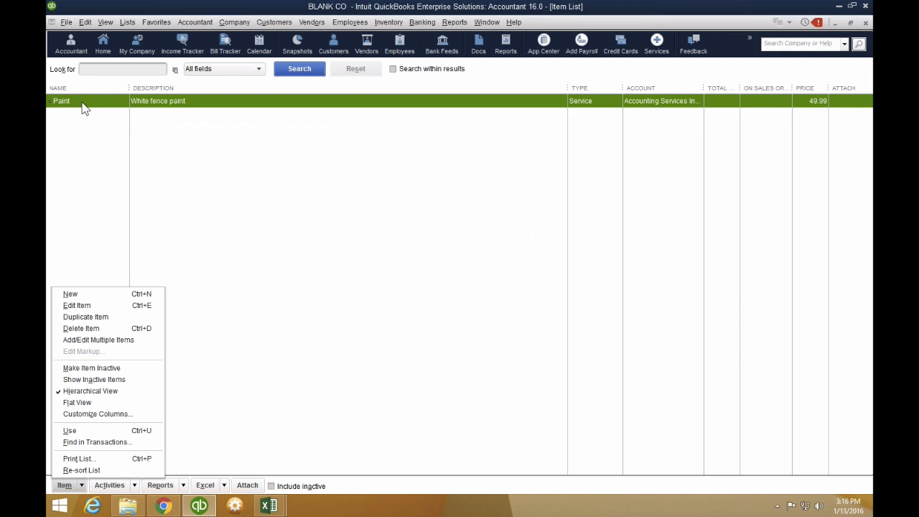
pyautogui.press('Escape')
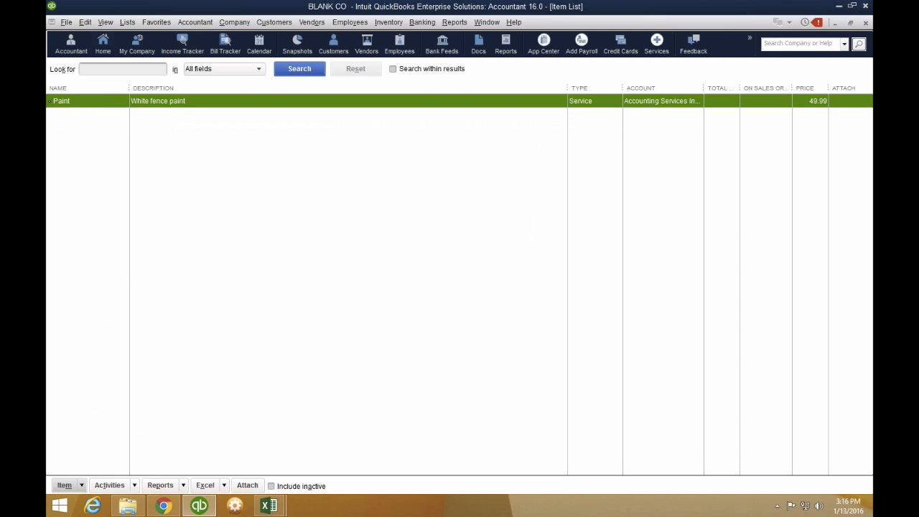
# Open Add/Edit Multiple List Entries for the Inventory Parts list and start a new entry in the first row.
pyautogui.click(128, 22)
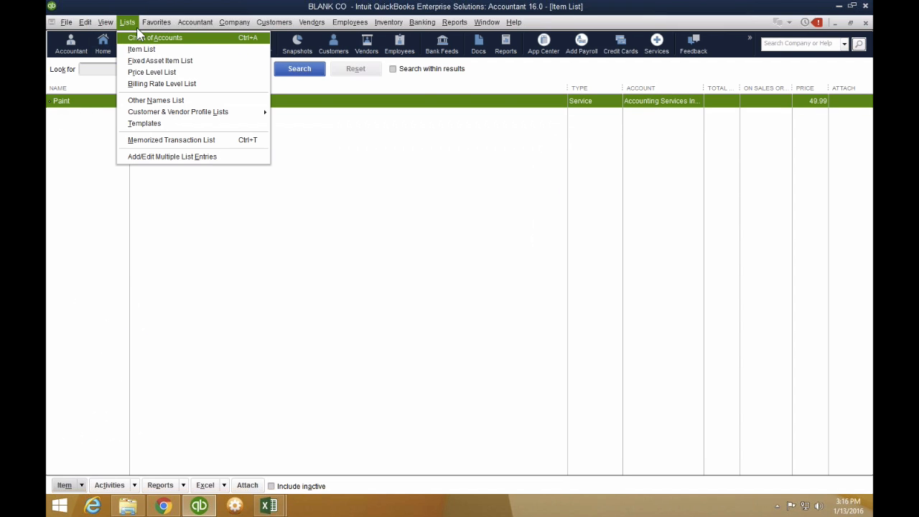
pyautogui.click(146, 158)
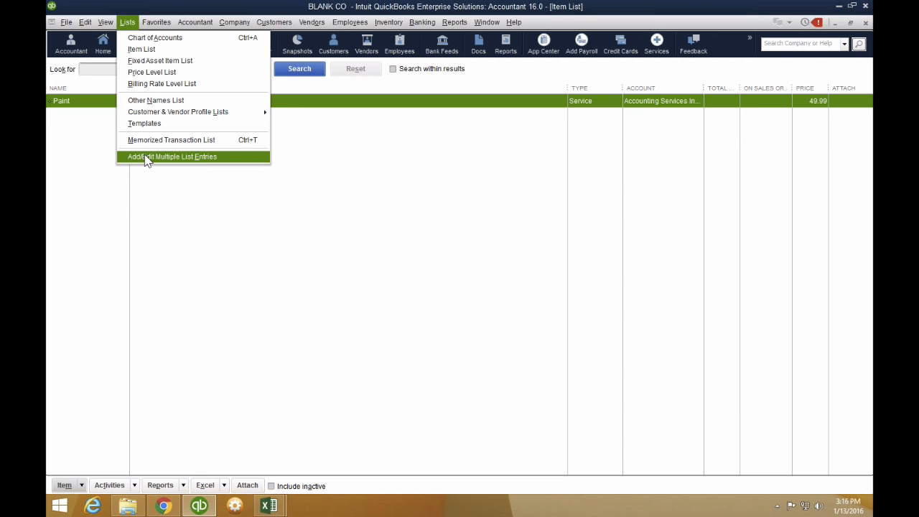
pyautogui.click(146, 157)
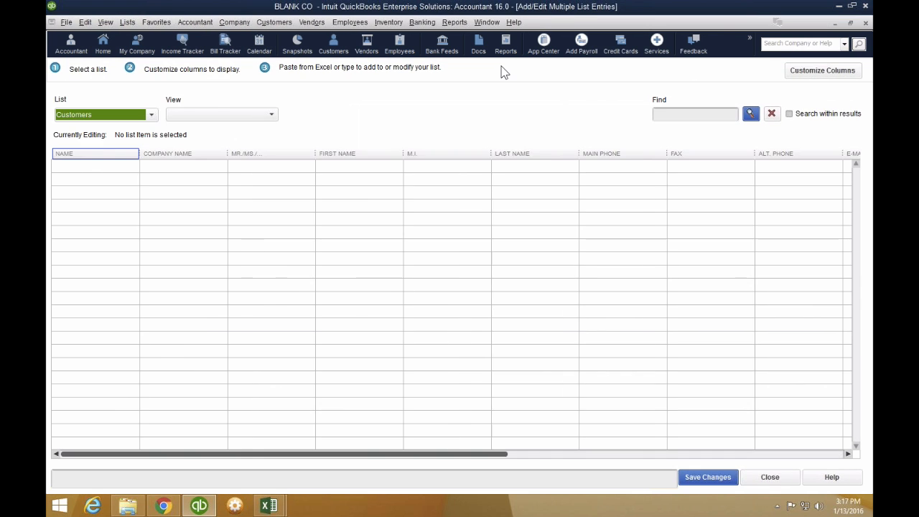
pyautogui.click(122, 117)
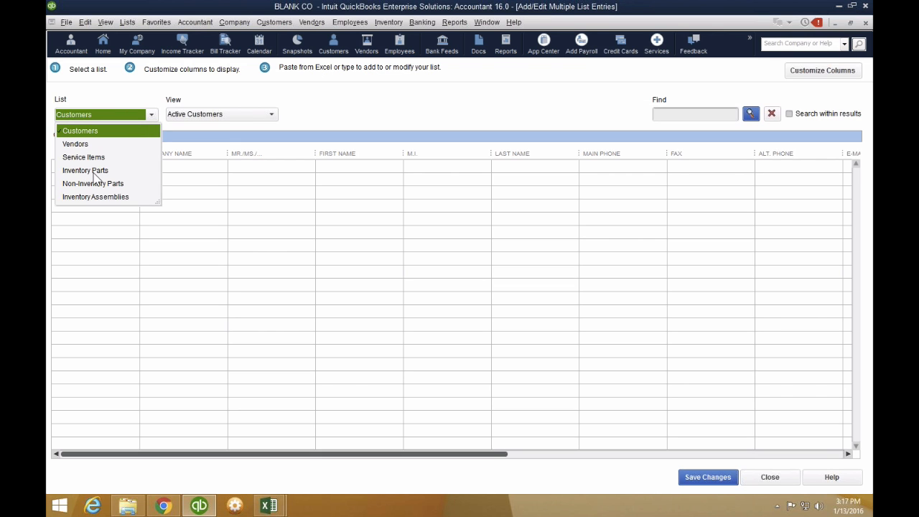
pyautogui.click(95, 172)
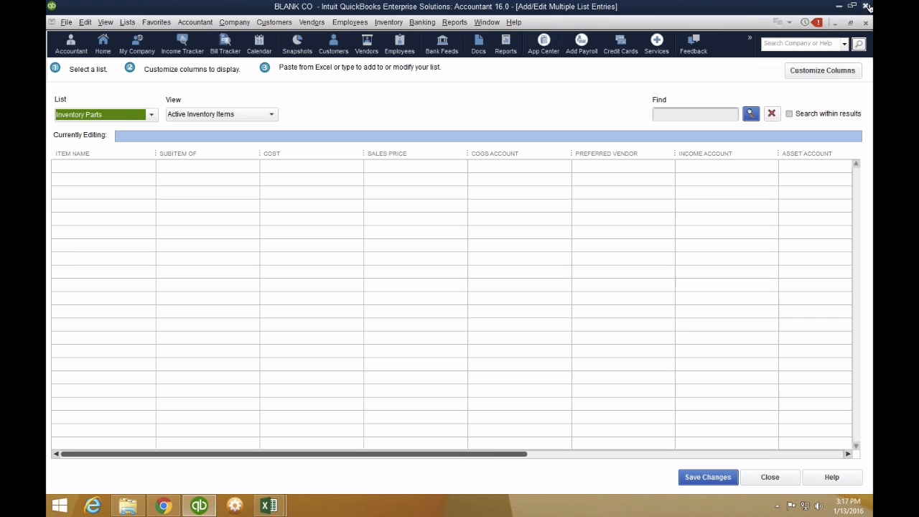
pyautogui.click(91, 170)
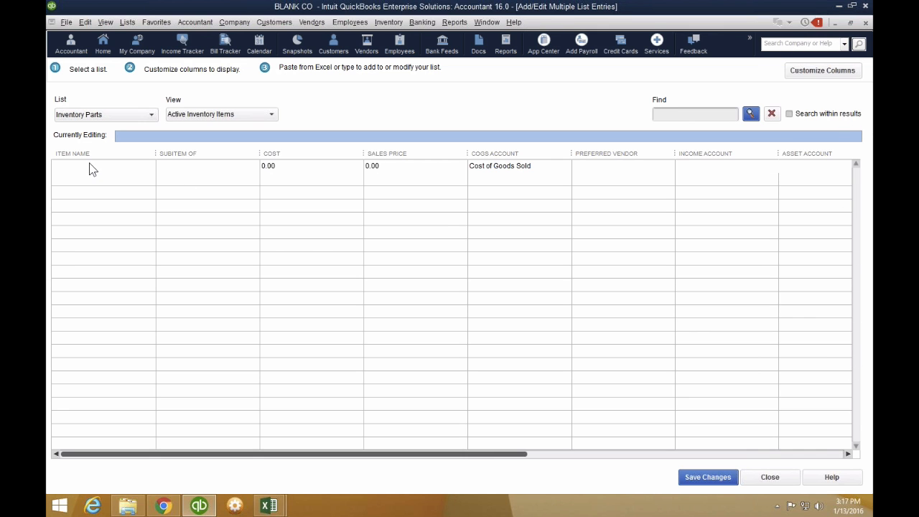
pyautogui.click(316, 167)
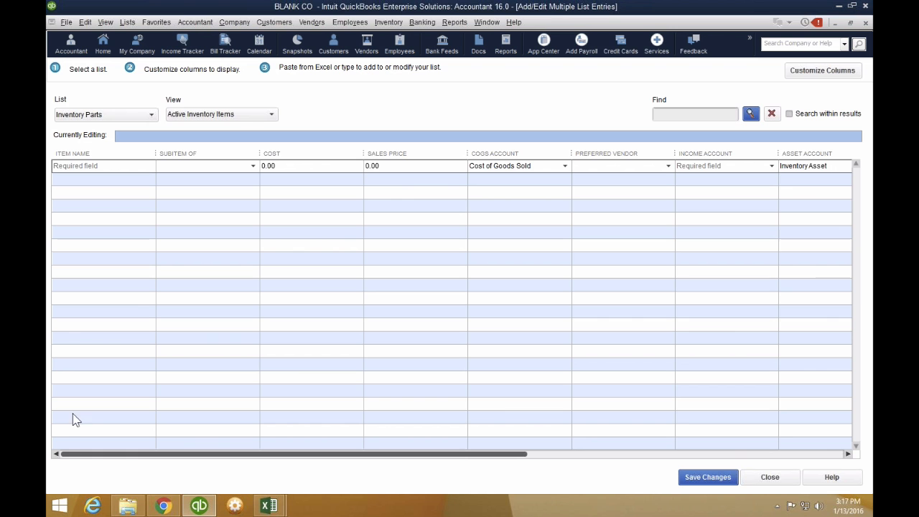
# Switch to item list.xlsx in Excel and check the order of its columns from inventory part through value on hand.
pyautogui.moveTo(269, 506)
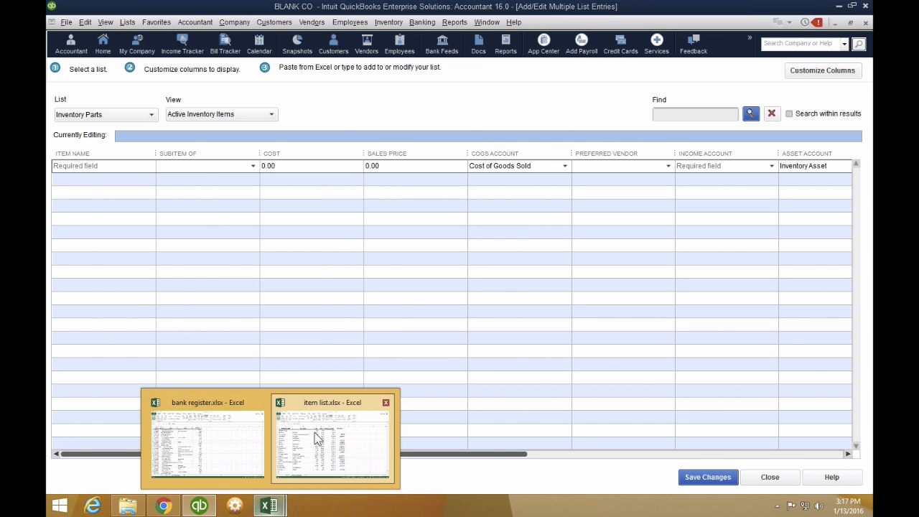
pyautogui.click(301, 446)
pyautogui.click(256, 178)
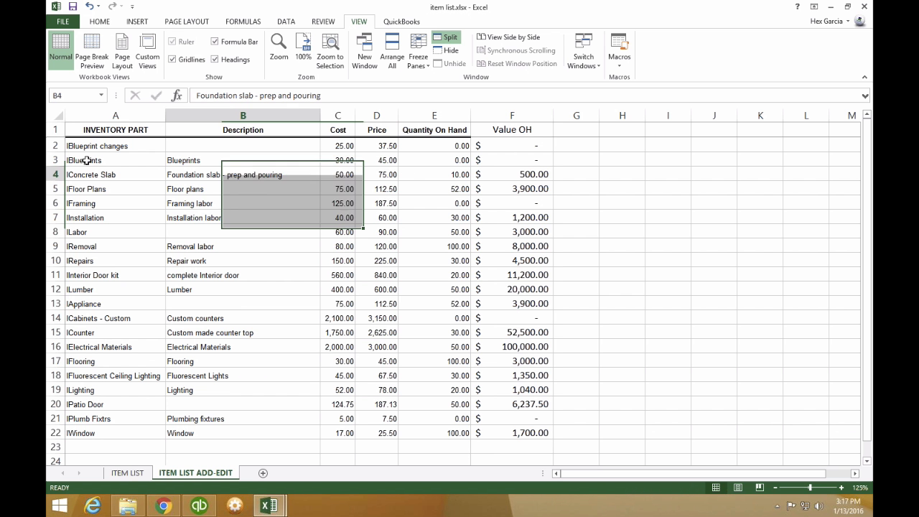
pyautogui.click(153, 117)
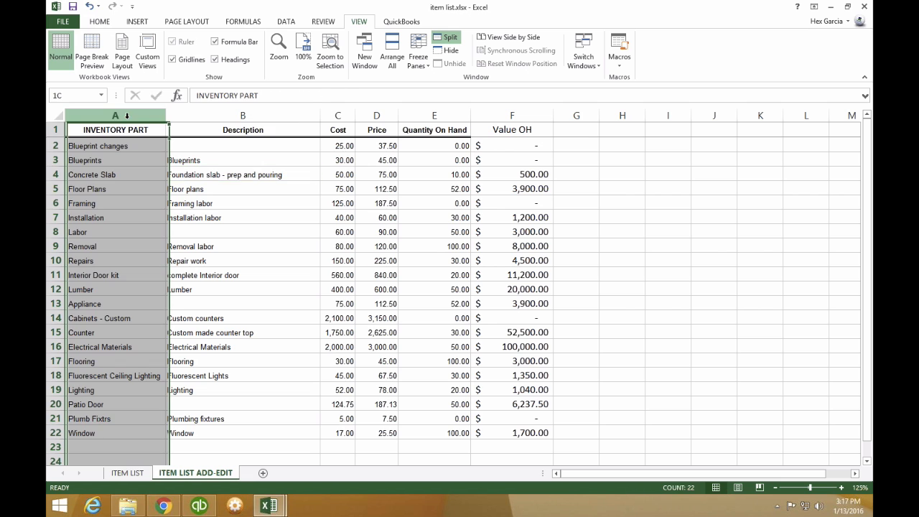
pyautogui.click(228, 117)
pyautogui.click(338, 116)
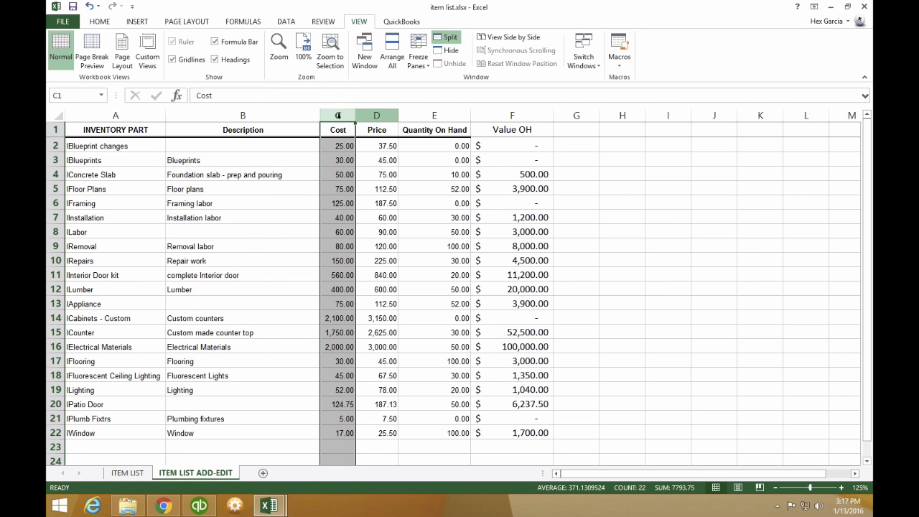
pyautogui.click(377, 116)
pyautogui.click(446, 115)
pyautogui.click(496, 115)
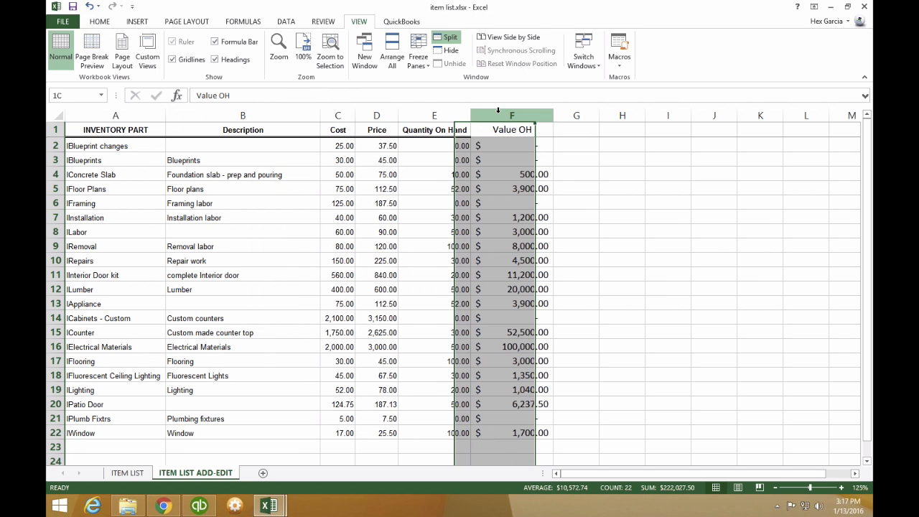
# Switch to QuickBooks and remove the Subitem of column from the Inventory Parts entry columns.
pyautogui.click(199, 507)
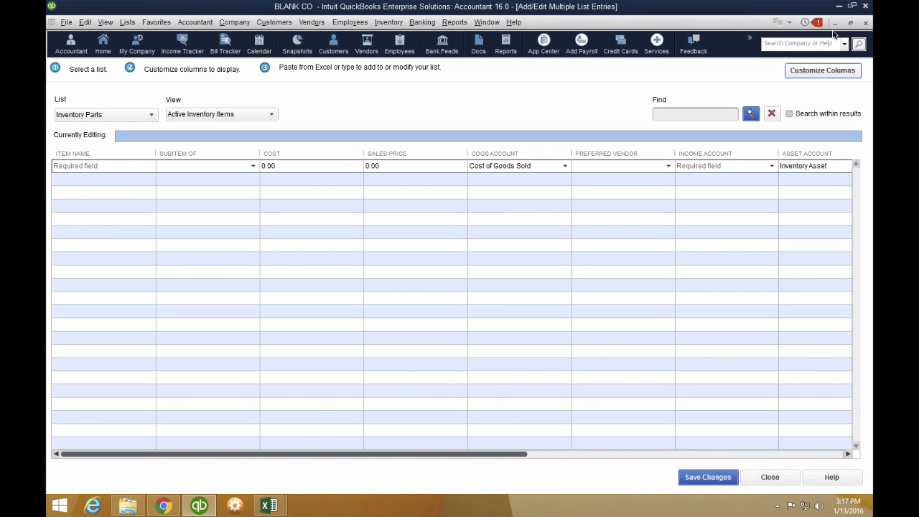
pyautogui.click(816, 73)
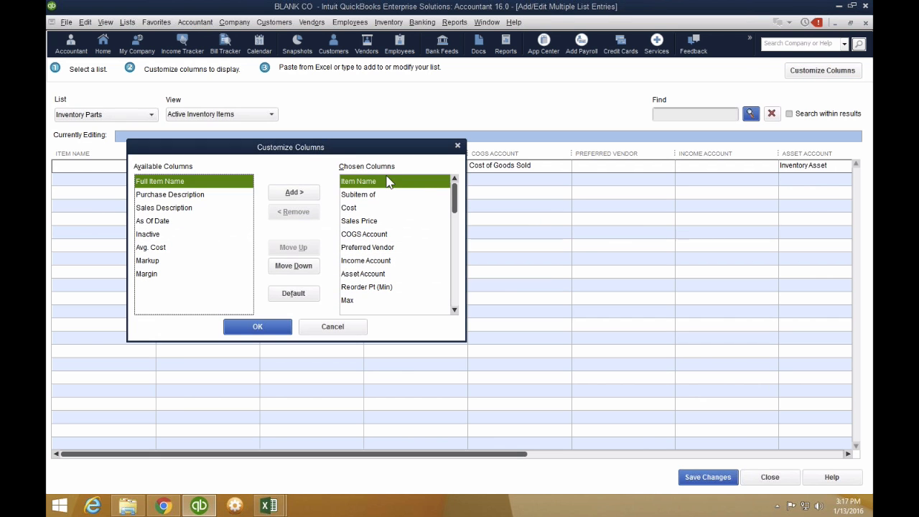
pyautogui.click(355, 196)
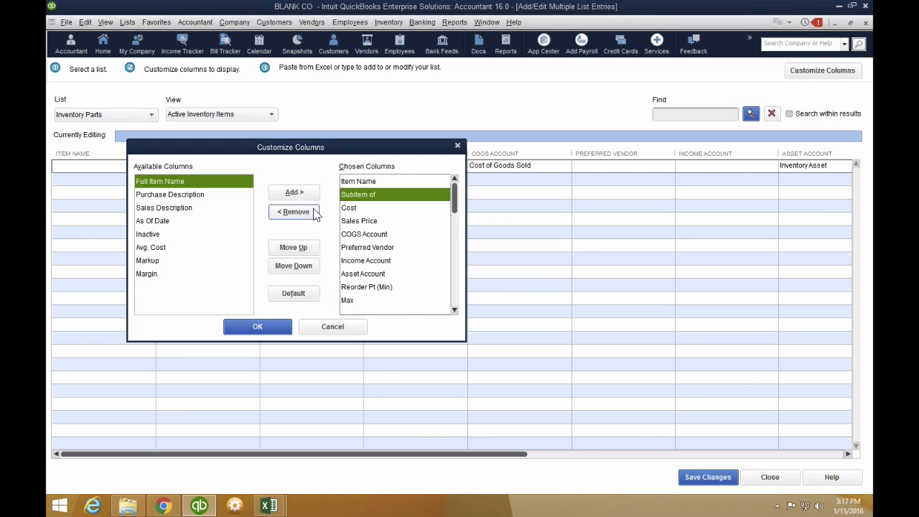
pyautogui.click(316, 212)
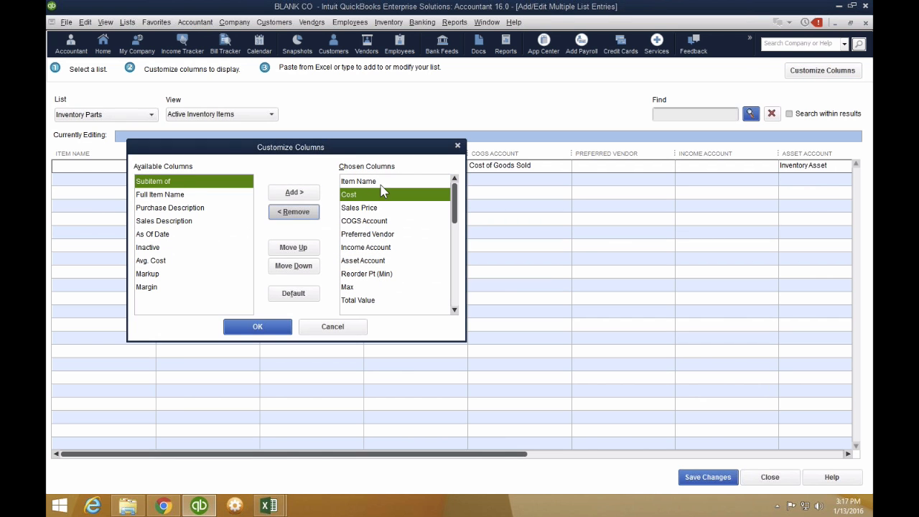
# Add Sales Description to the chosen columns and place it directly after Item Name.
pyautogui.click(175, 221)
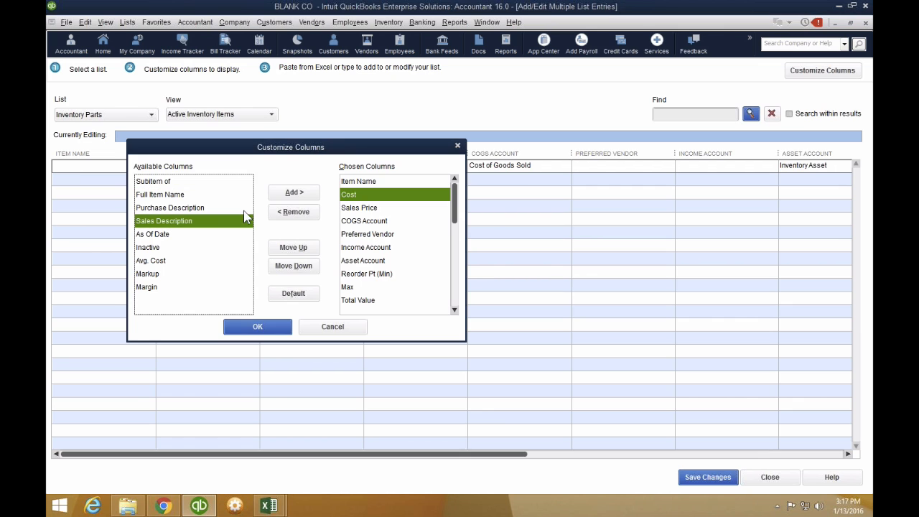
pyautogui.click(295, 194)
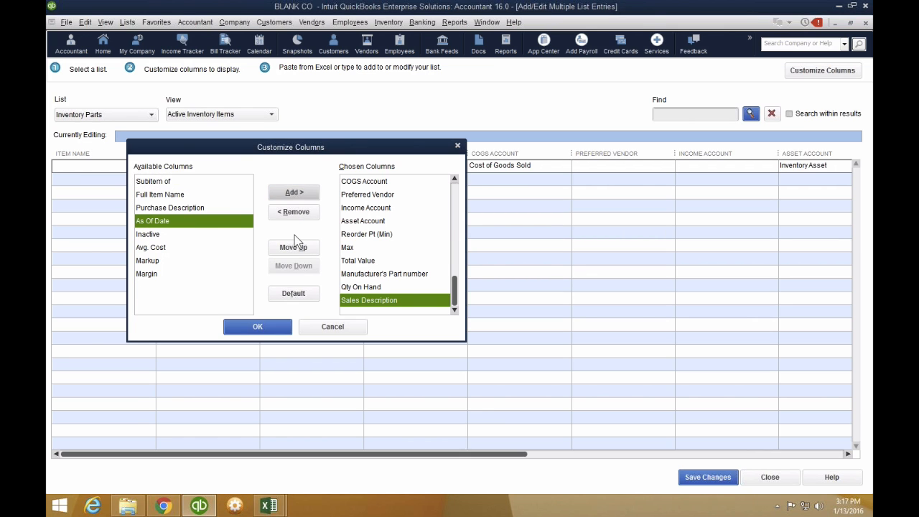
pyautogui.click(293, 247)
pyautogui.click(293, 247)
pyautogui.click(293, 247)
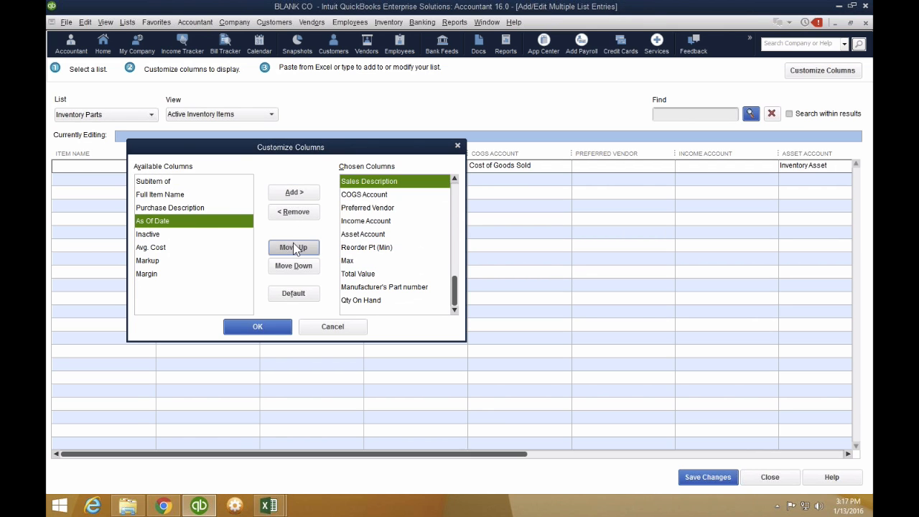
pyautogui.click(293, 247)
pyautogui.click(293, 247)
pyautogui.click(293, 247)
pyautogui.click(294, 266)
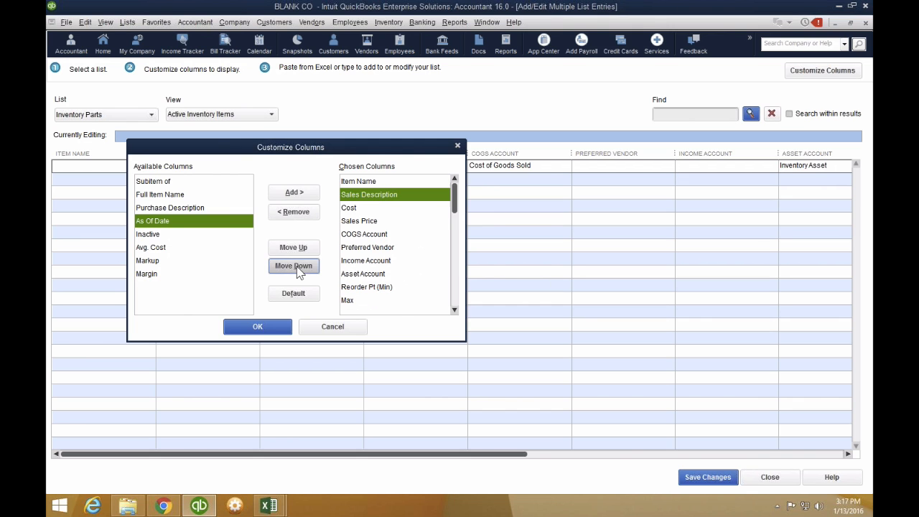
# Move Qty On Hand up the chosen columns so it directly follows Sales Price.
pyautogui.click(366, 212)
pyautogui.click(365, 221)
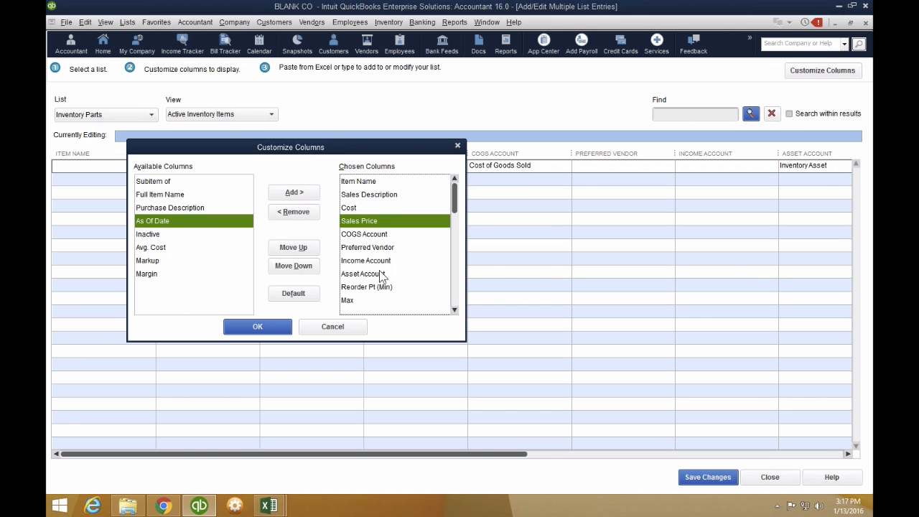
pyautogui.moveTo(453, 199); pyautogui.dragTo(451, 301)
pyautogui.click(375, 302)
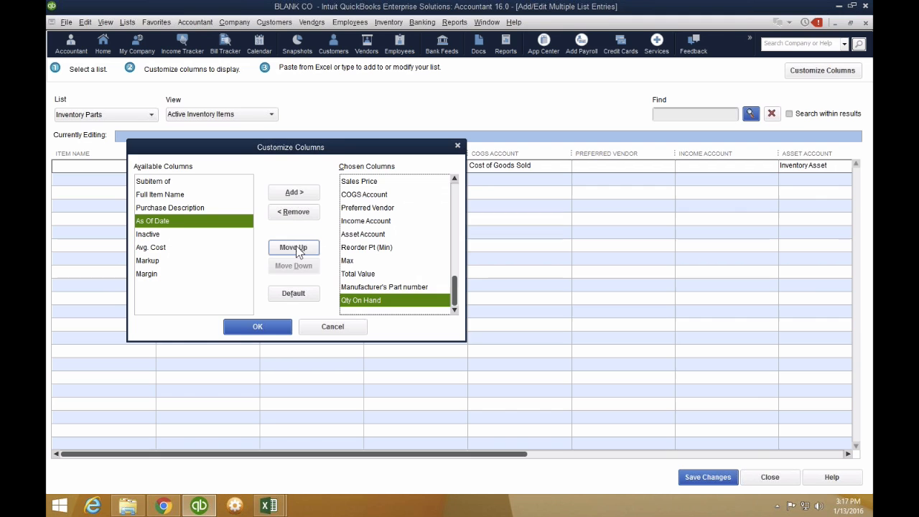
pyautogui.click(298, 248)
pyautogui.click(298, 247)
pyautogui.click(298, 248)
pyautogui.click(298, 248)
pyautogui.click(298, 248)
pyautogui.click(298, 248)
pyautogui.click(298, 248)
pyautogui.click(298, 248)
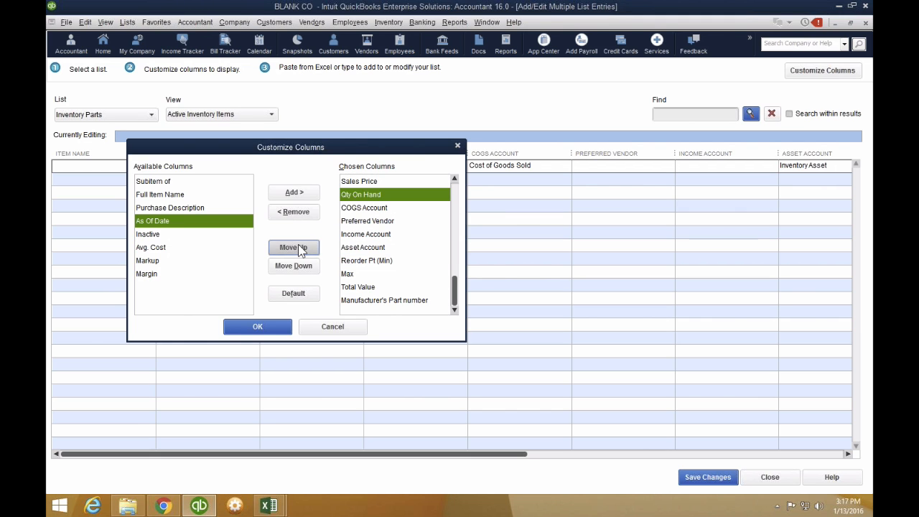
pyautogui.click(298, 247)
pyautogui.click(298, 248)
pyautogui.click(298, 248)
pyautogui.click(298, 247)
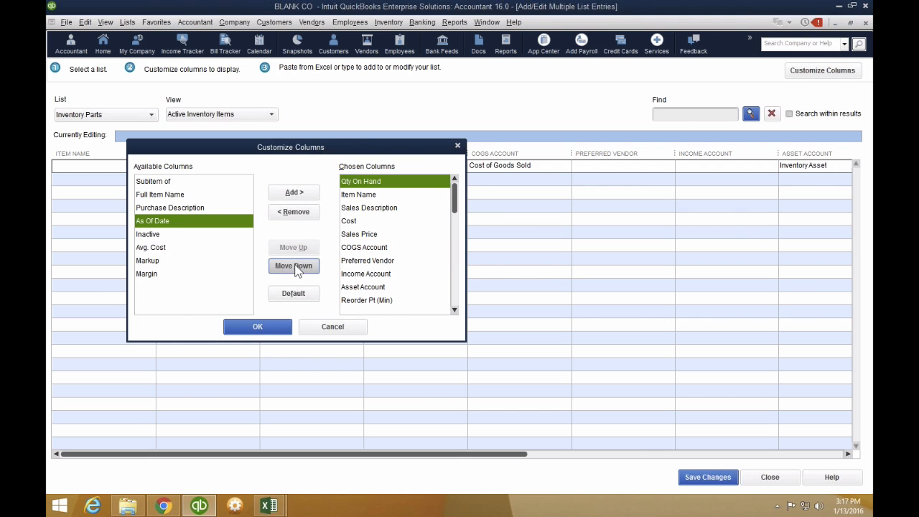
pyautogui.click(301, 267)
pyautogui.click(301, 268)
pyautogui.click(300, 267)
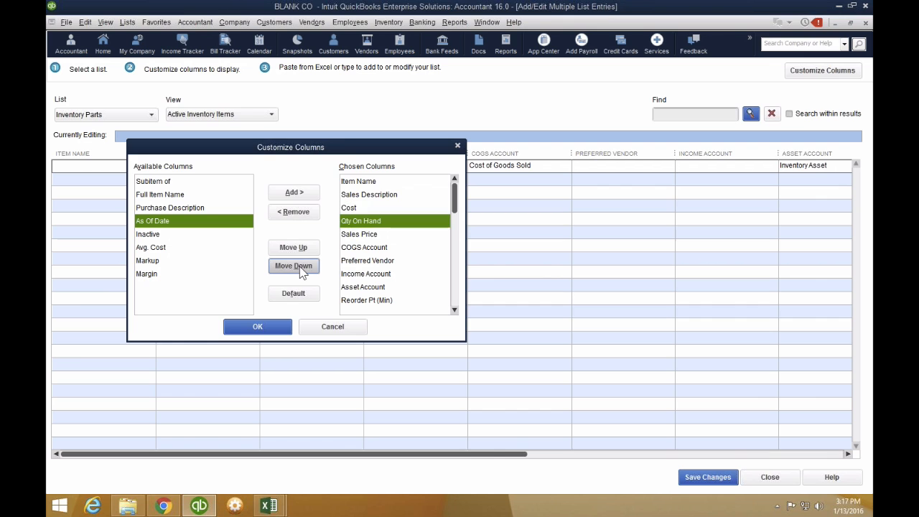
pyautogui.click(300, 267)
# Remove Preferred Vendor, Reorder Pt (Min) and Max from the chosen columns.
pyautogui.click(374, 263)
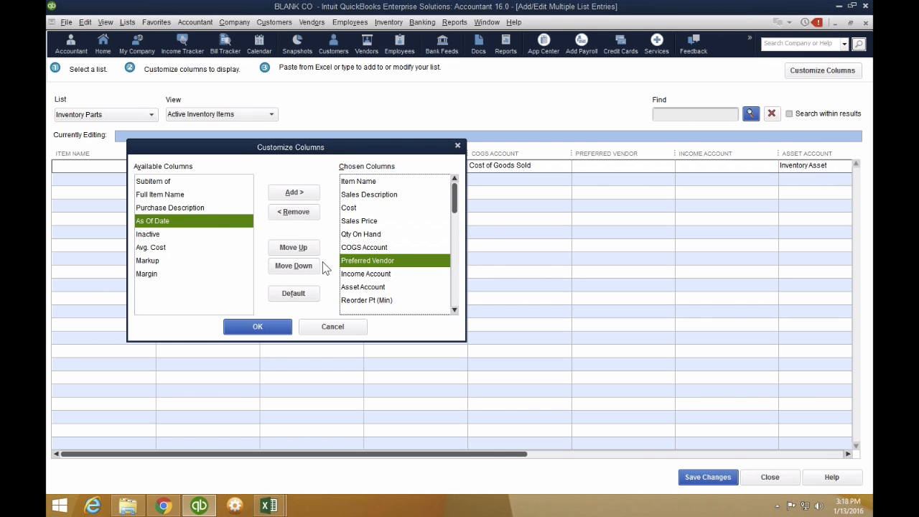
pyautogui.click(295, 212)
pyautogui.click(371, 251)
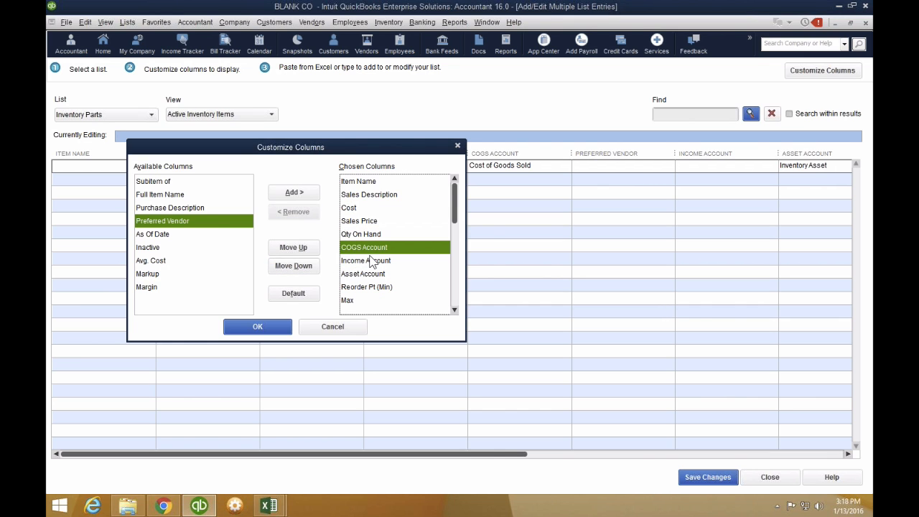
pyautogui.click(377, 274)
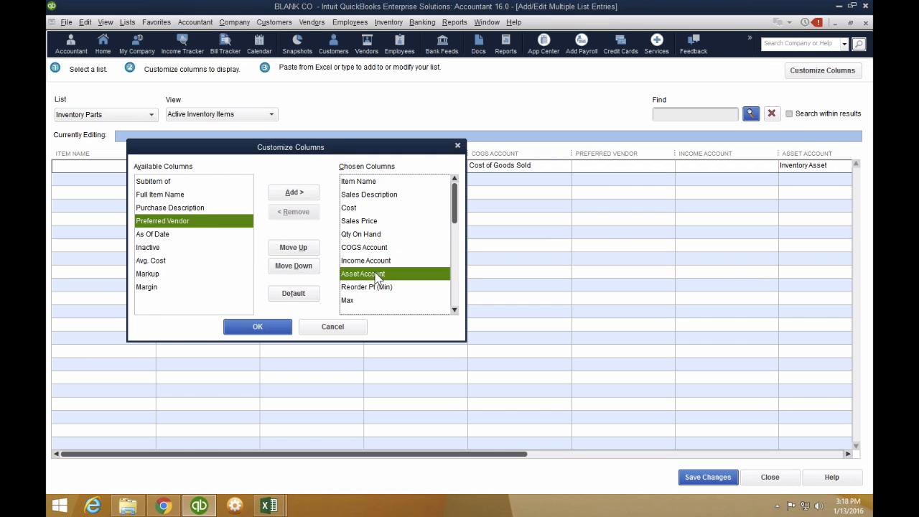
pyautogui.click(377, 287)
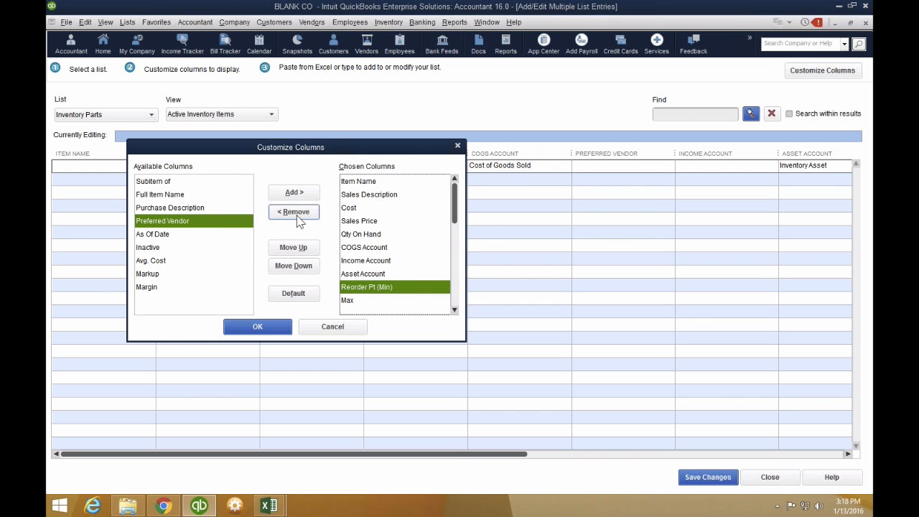
pyautogui.click(296, 212)
pyautogui.click(296, 213)
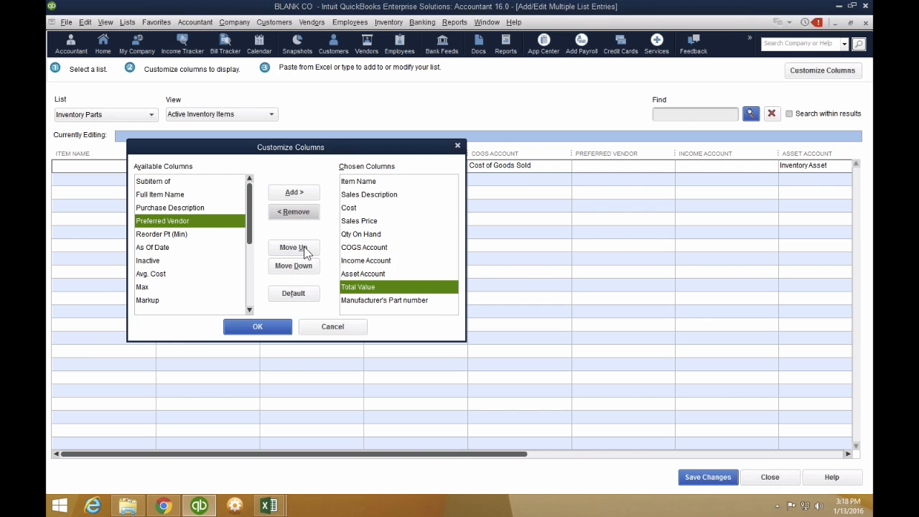
# Move Total Value directly below Qty On Hand and remove Manufacturer's Part number from the chosen columns.
pyautogui.click(303, 247)
pyautogui.click(304, 247)
pyautogui.click(304, 247)
pyautogui.click(365, 302)
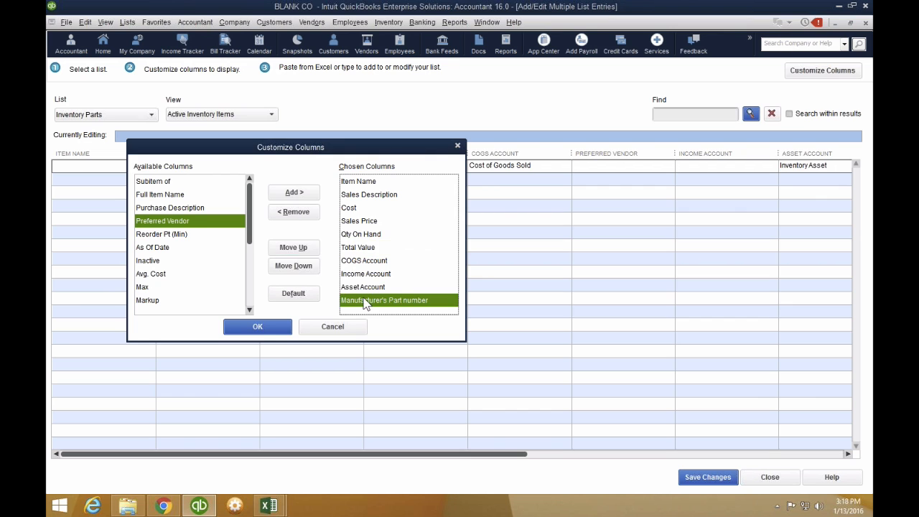
pyautogui.click(296, 213)
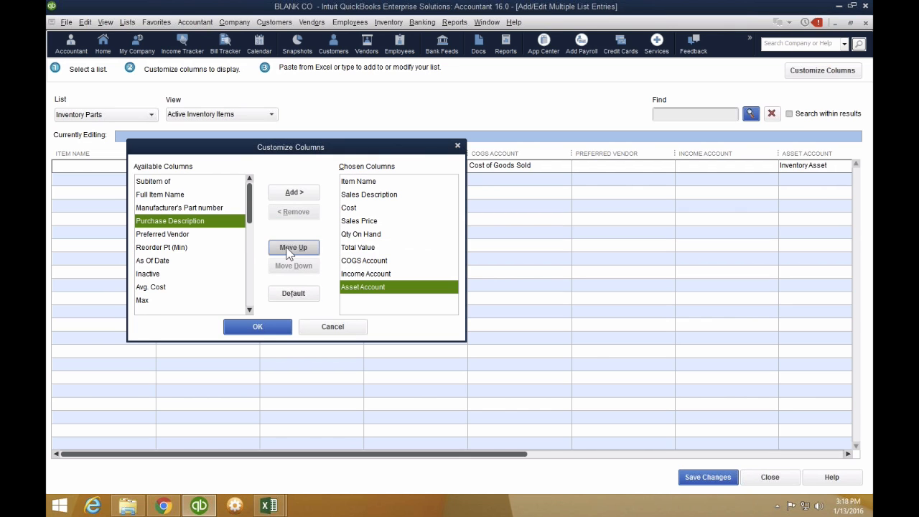
# Add As Of Date directly after Total Value and check the chosen column order from Item Name through Qty On Hand.
pyautogui.click(154, 262)
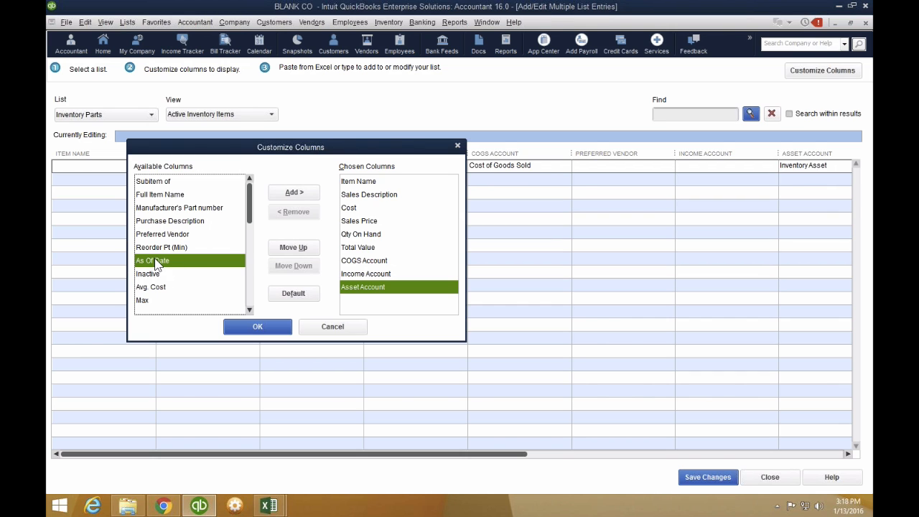
pyautogui.click(154, 260)
pyautogui.click(294, 192)
pyautogui.click(293, 247)
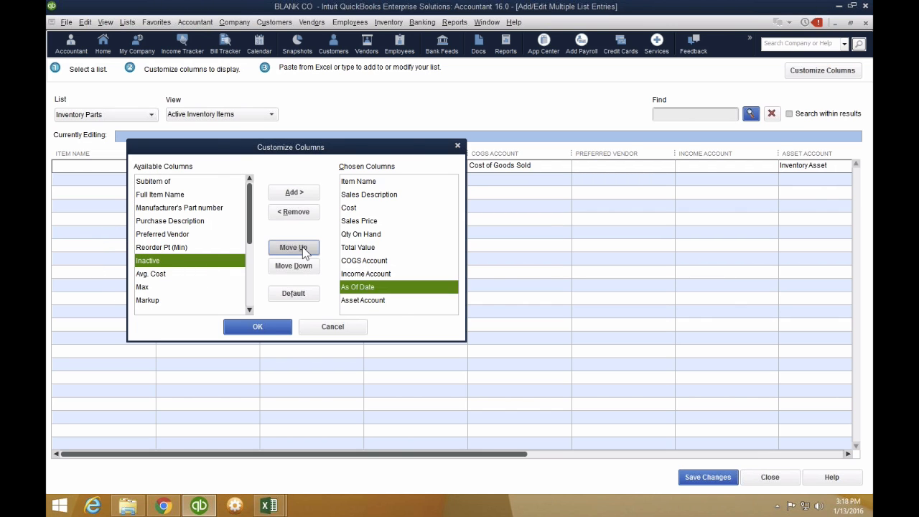
pyautogui.click(293, 247)
pyautogui.click(293, 247)
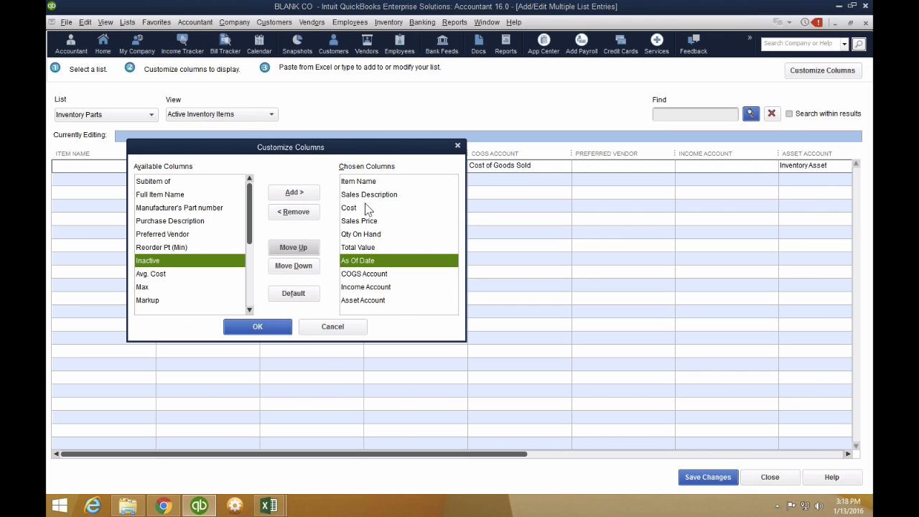
pyautogui.click(368, 183)
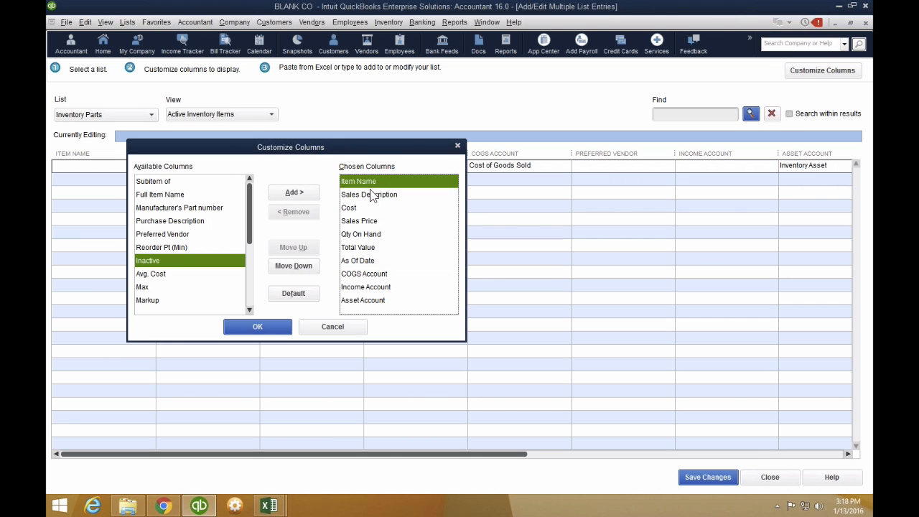
pyautogui.click(370, 195)
pyautogui.click(366, 208)
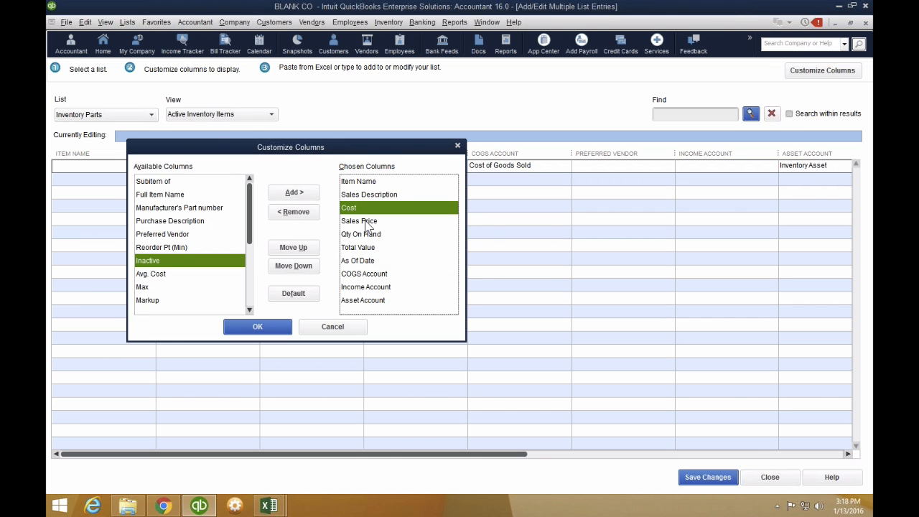
pyautogui.click(367, 223)
pyautogui.click(368, 235)
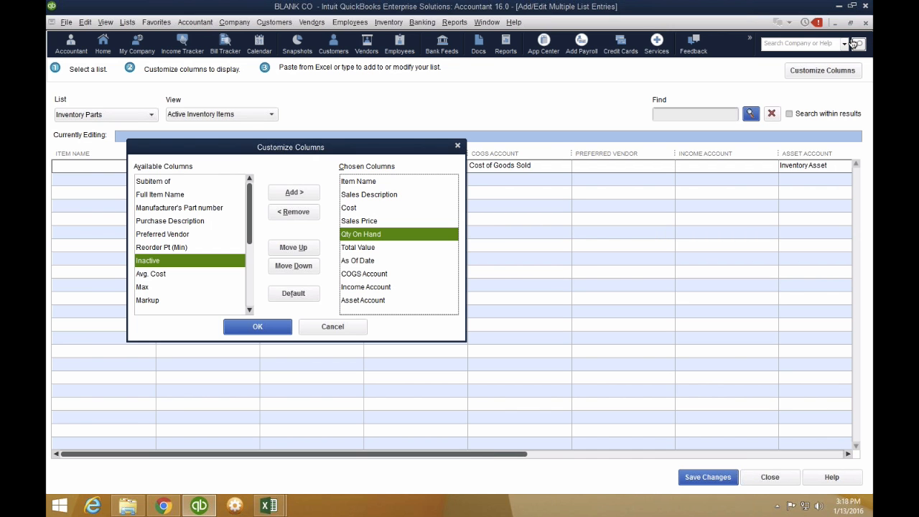
# Switch to item list.xlsx in Excel and copy the item rows A2:F22 without the headers.
pyautogui.moveTo(280, 507)
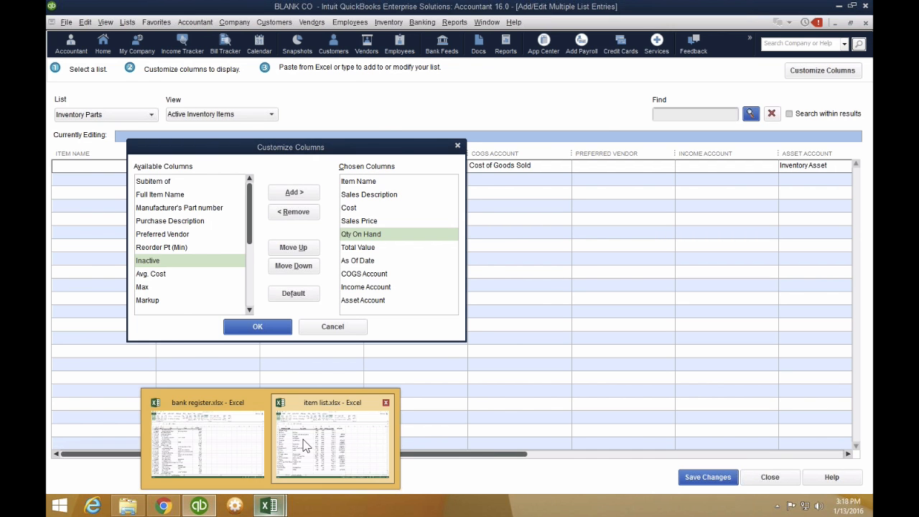
pyautogui.click(300, 453)
pyautogui.moveTo(82, 146); pyautogui.dragTo(516, 435)
pyautogui.rightClick(205, 149)
pyautogui.click(227, 171)
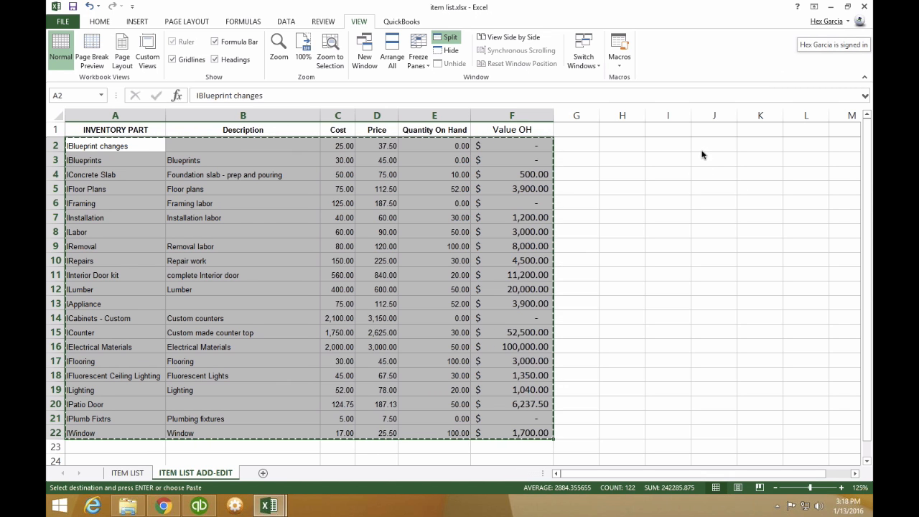
pyautogui.scroll(-2, 703, 154)
pyautogui.scroll(2, 176, 324)
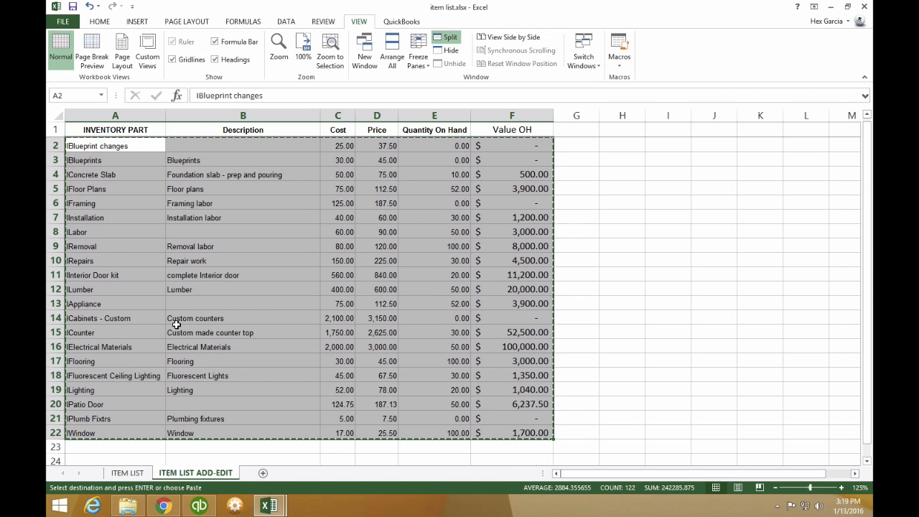
# Switch to QuickBooks, apply the customized columns and paste the copied items starting at the first Item Name cell.
pyautogui.click(201, 506)
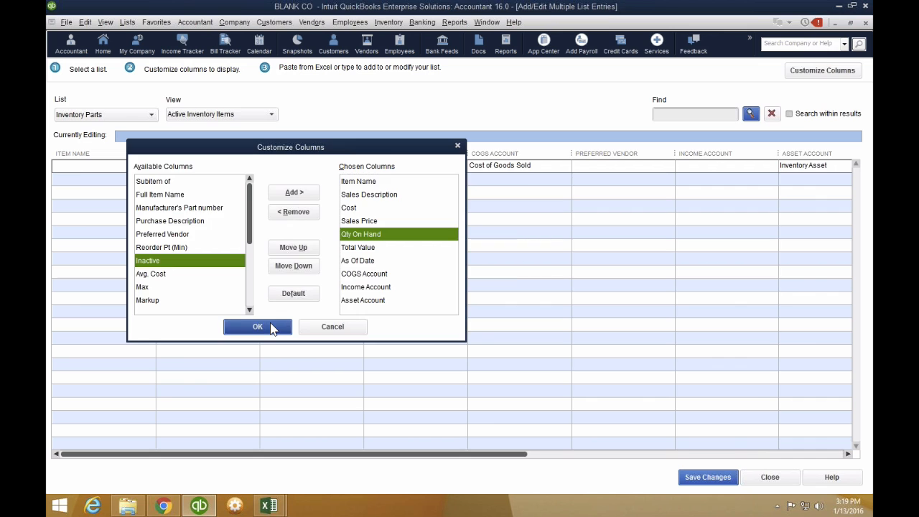
pyautogui.click(257, 327)
pyautogui.rightClick(70, 167)
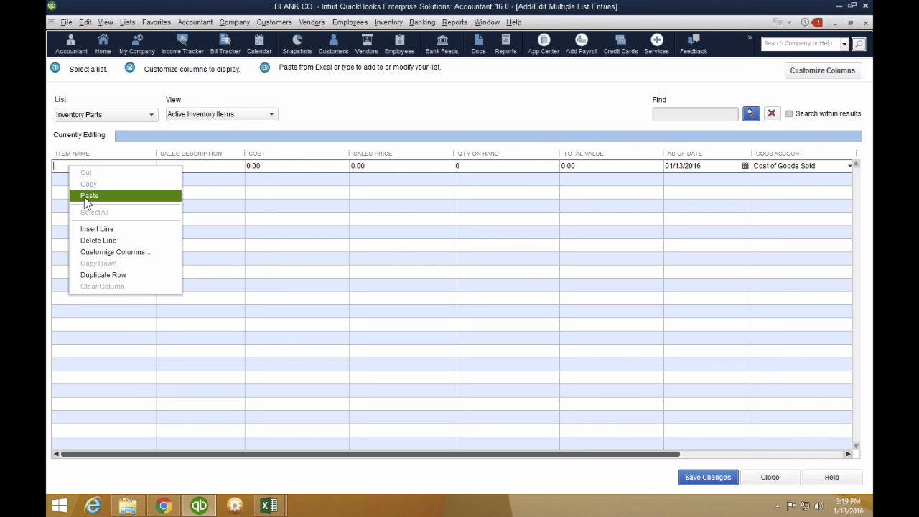
pyautogui.click(89, 196)
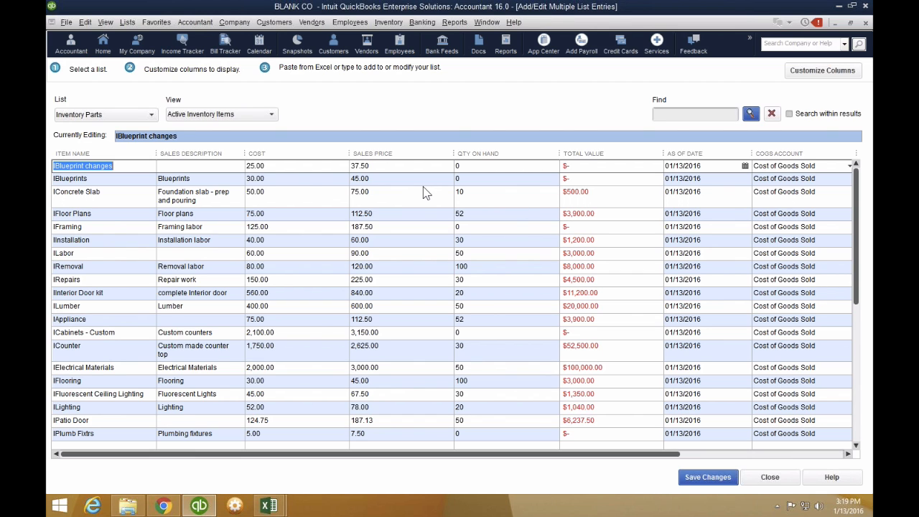
# Inspect the Total Value entry of IBlueprint changes and switch to item list.xlsx in Excel to compare the source values.
pyautogui.click(572, 169)
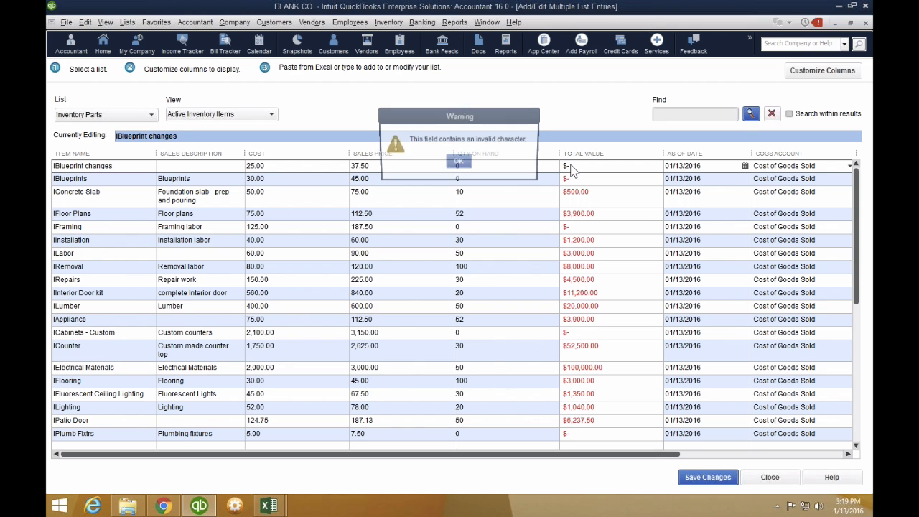
pyautogui.click(459, 163)
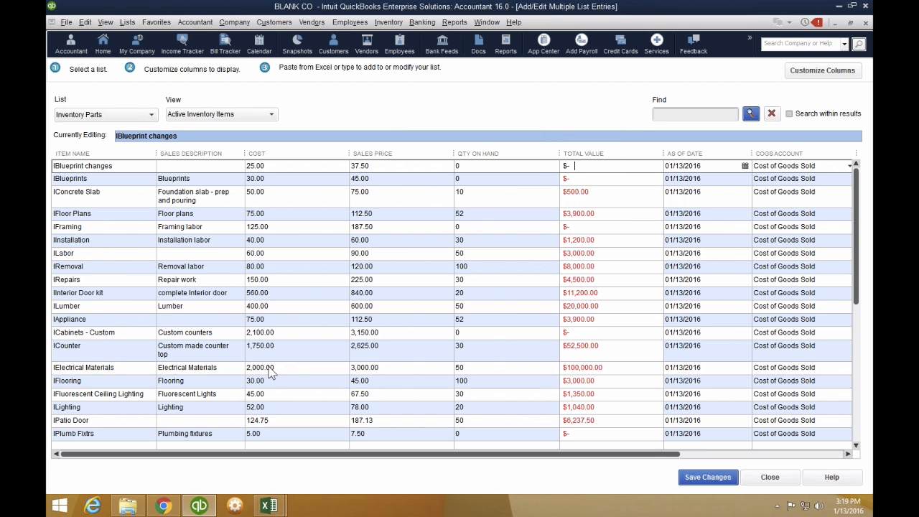
pyautogui.moveTo(269, 507)
pyautogui.click(332, 440)
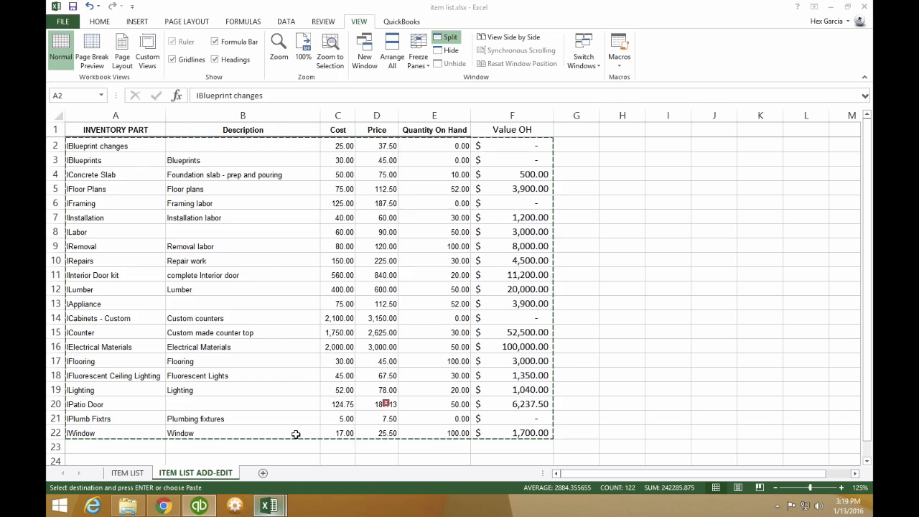
pyautogui.click(512, 116)
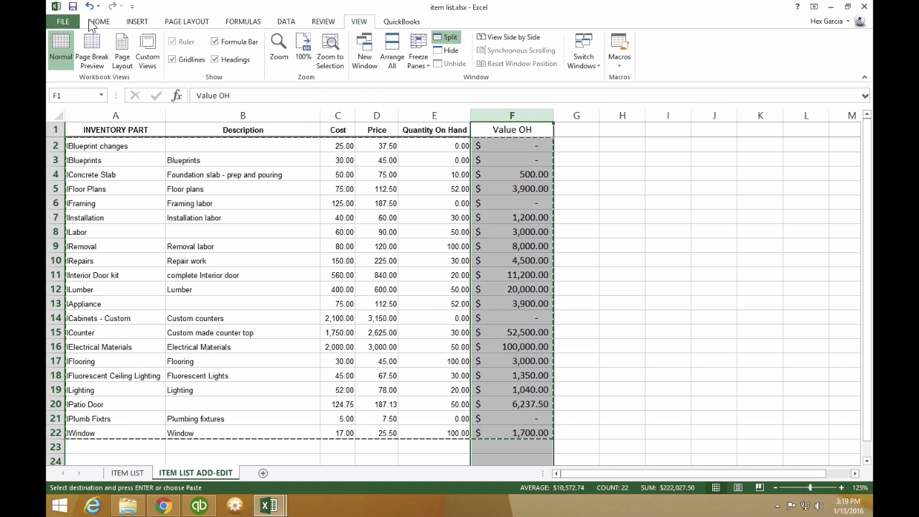
pyautogui.click(100, 21)
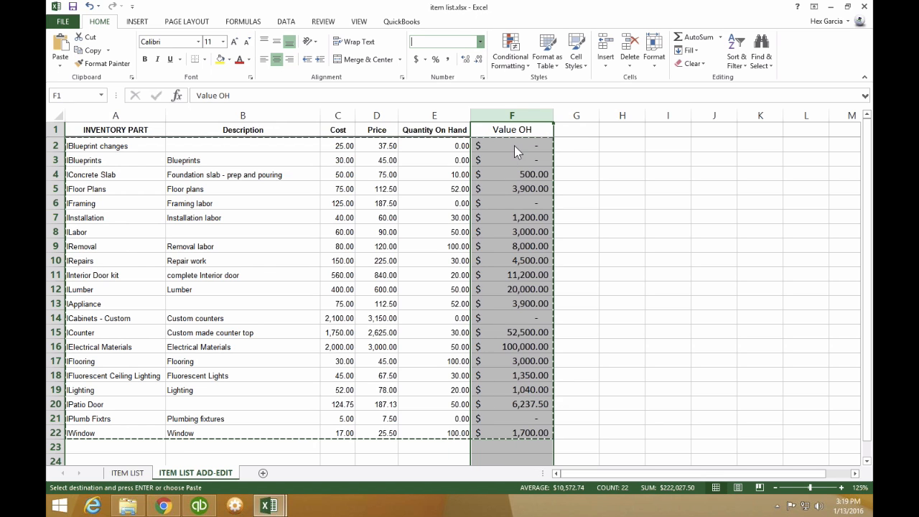
pyautogui.press('Down')
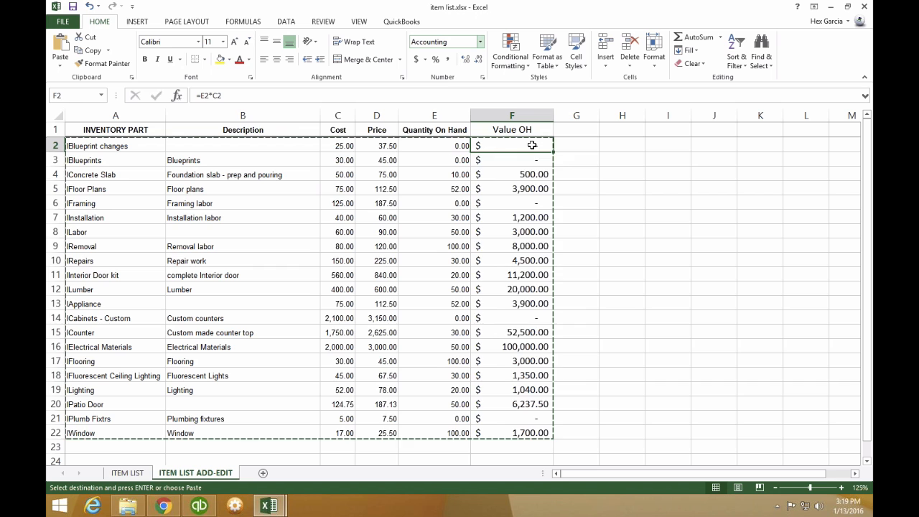
pyautogui.moveTo(532, 145); pyautogui.dragTo(535, 431)
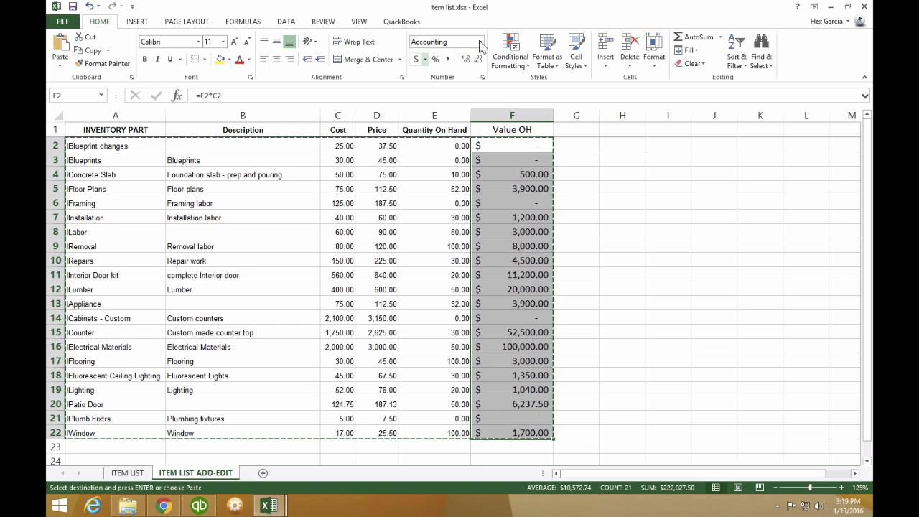
pyautogui.click(424, 59)
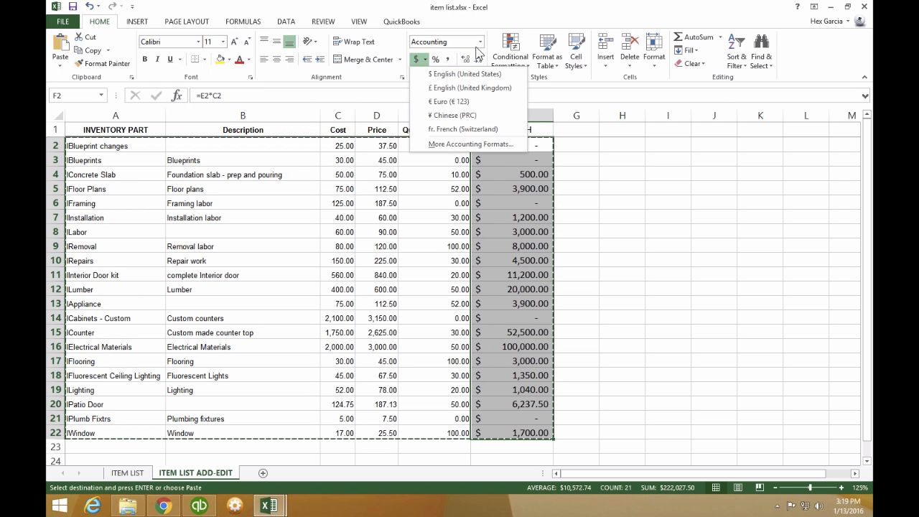
pyautogui.click(479, 45)
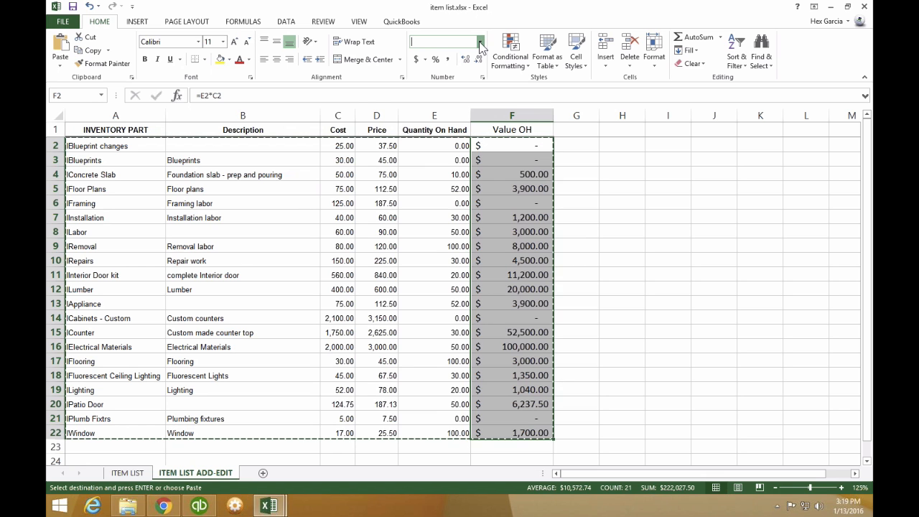
pyautogui.click(596, 215)
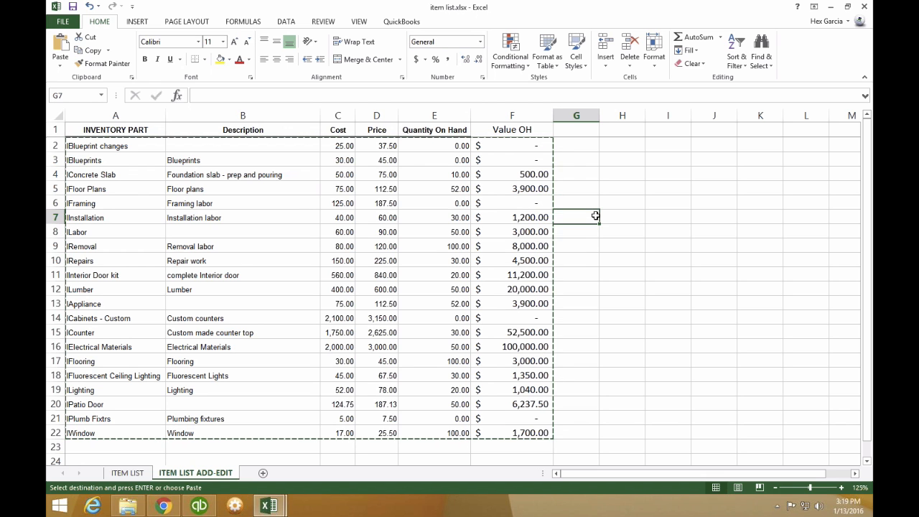
pyautogui.press('Escape')
# Change the Value OH cells F2:F22 to the Number format.
pyautogui.moveTo(527, 146); pyautogui.dragTo(529, 434)
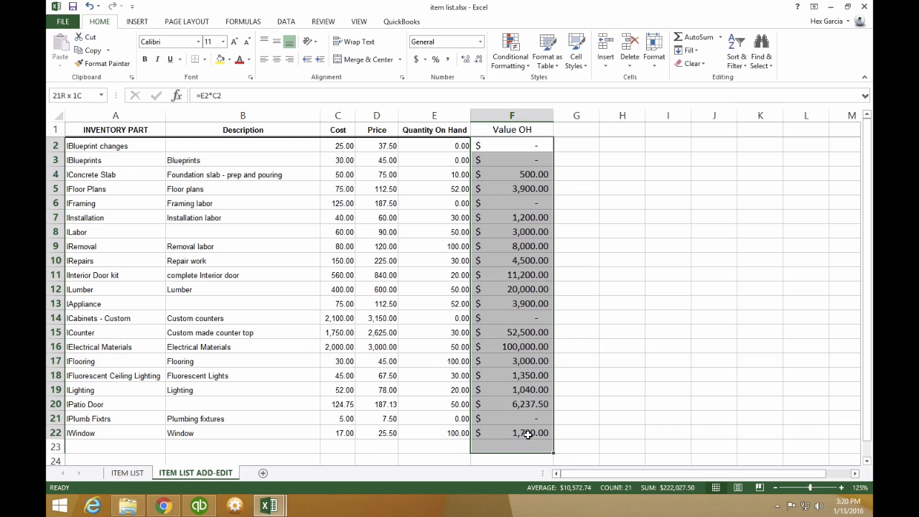
pyautogui.click(481, 43)
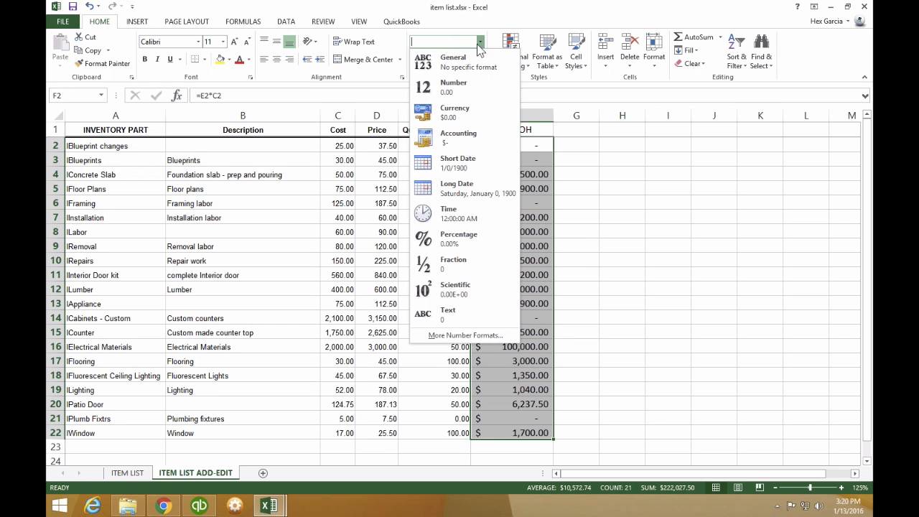
pyautogui.click(458, 87)
pyautogui.click(622, 203)
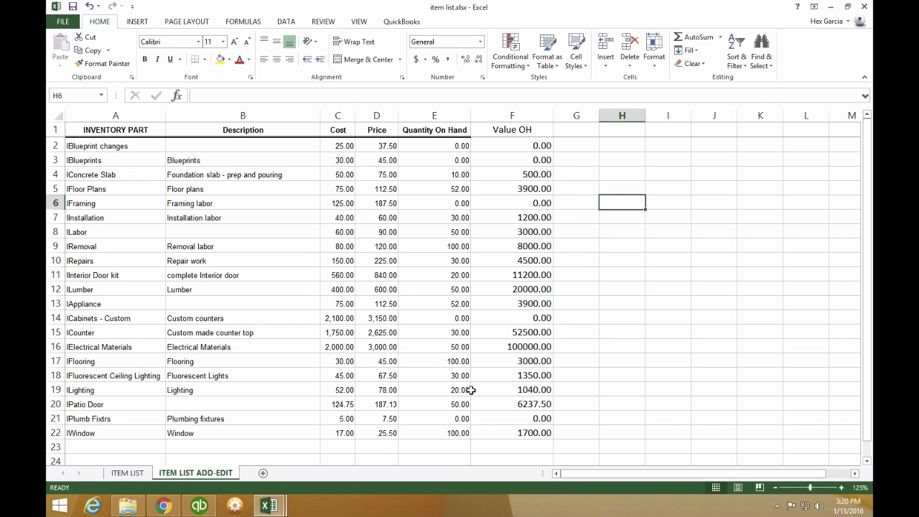
# Copy the reformatted item rows A2:F22 without the headers.
pyautogui.moveTo(517, 433); pyautogui.dragTo(82, 143)
pyautogui.rightClick(83, 144)
pyautogui.click(93, 162)
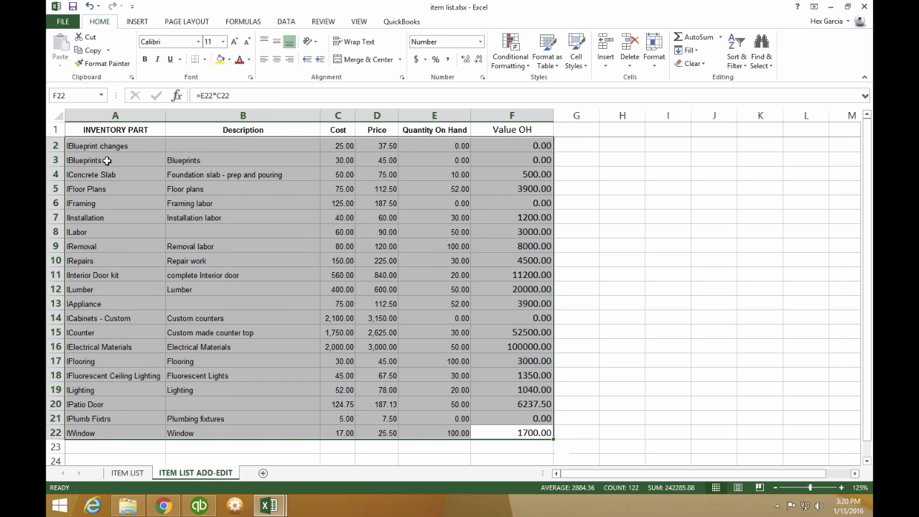
# Switch to QuickBooks and paste the copied rows over the existing entries, starting at the first Item Name cell.
pyautogui.click(199, 506)
pyautogui.hotkey('ctrl', 'v')
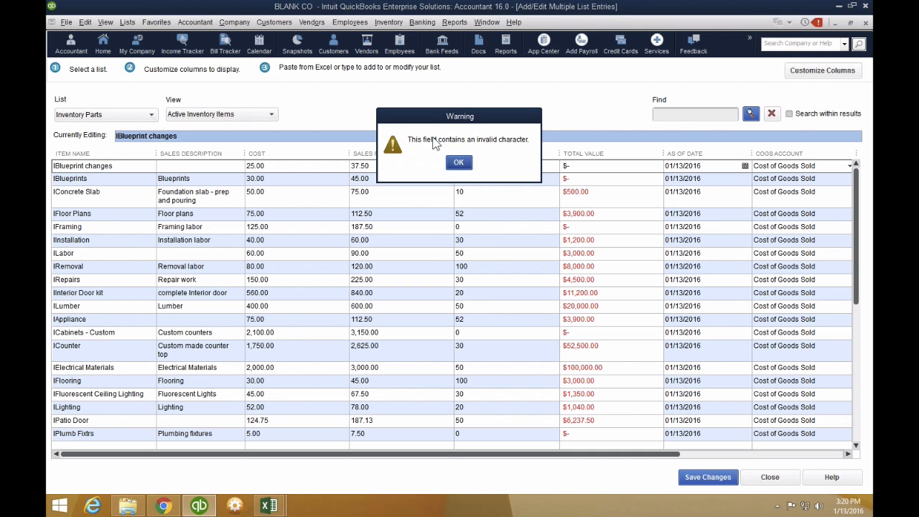
pyautogui.click(454, 163)
pyautogui.rightClick(97, 165)
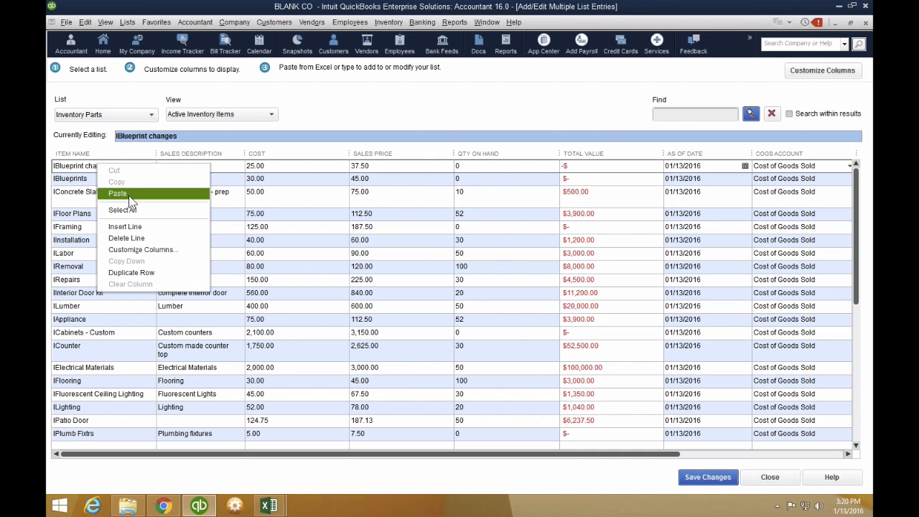
pyautogui.click(128, 196)
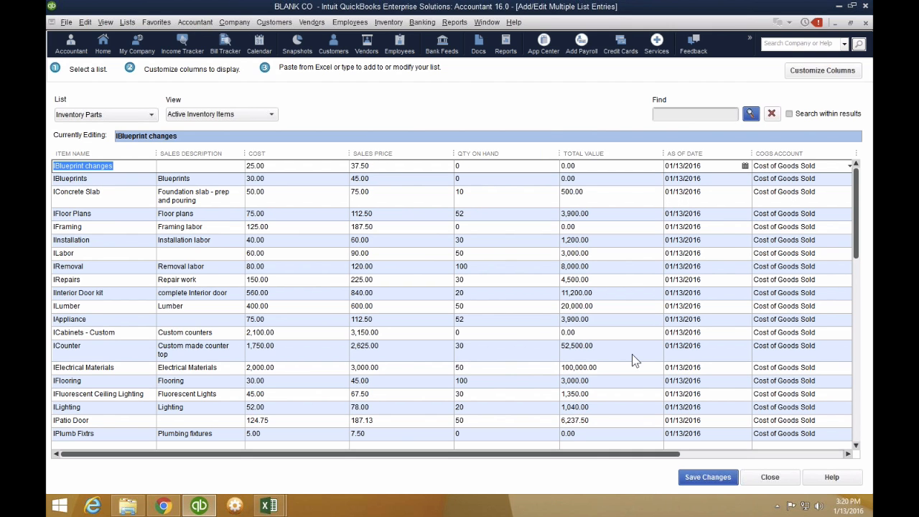
# Set the As Of Date of IBlueprint changes to 12/31/2015 and copy it down to all items.
pyautogui.click(707, 166)
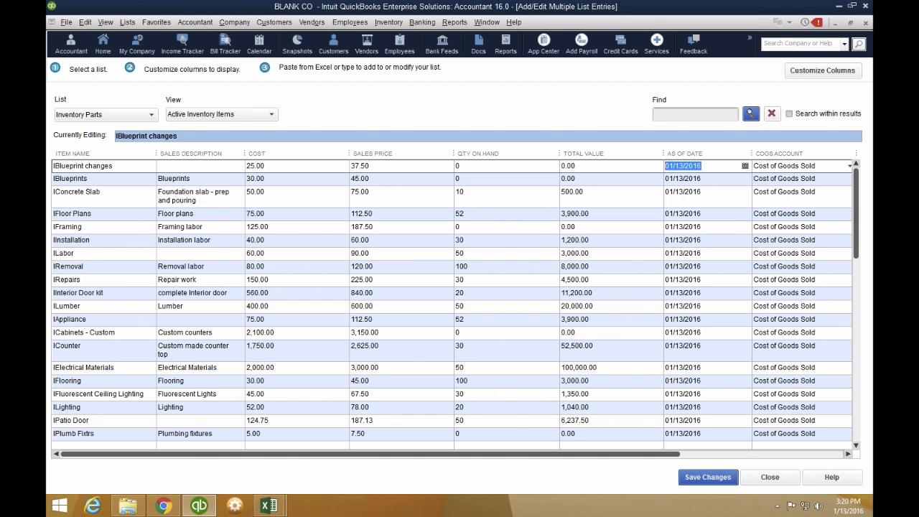
pyautogui.write('1231')
pyautogui.press('Tab')
pyautogui.click(703, 166)
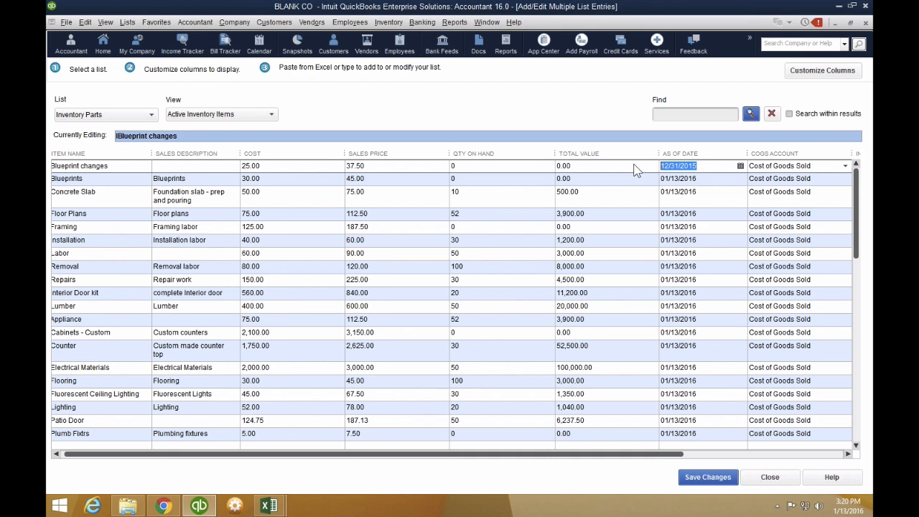
pyautogui.rightClick(686, 170)
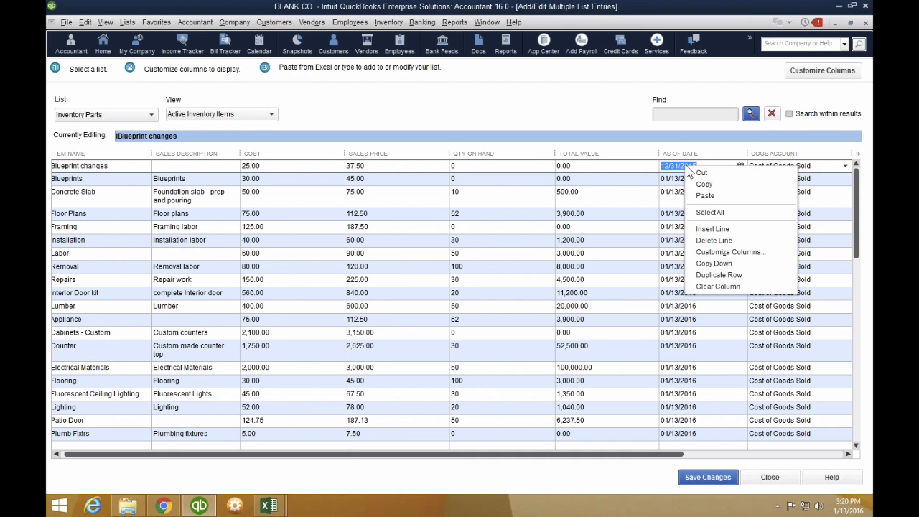
pyautogui.click(729, 264)
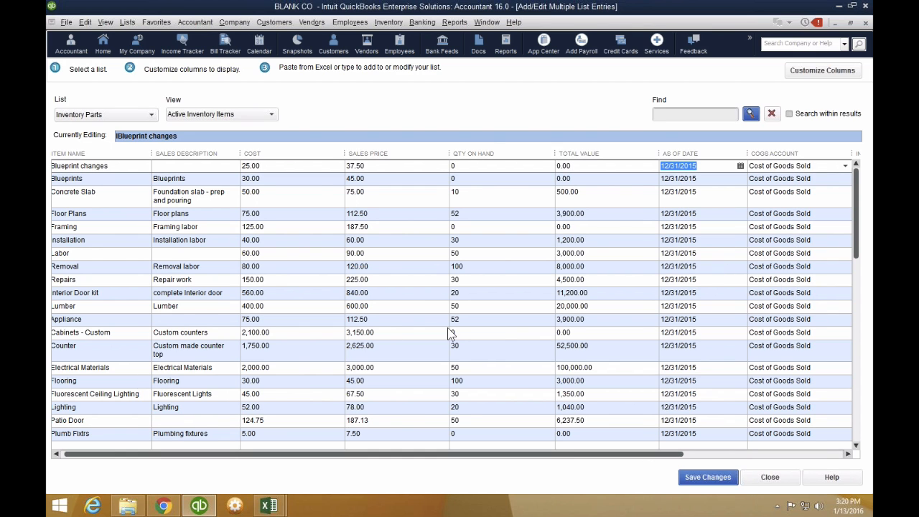
# Set the Income Account of IBlueprint changes to Sales of Product Income and copy it down to all items.
pyautogui.moveTo(431, 454); pyautogui.dragTo(615, 457)
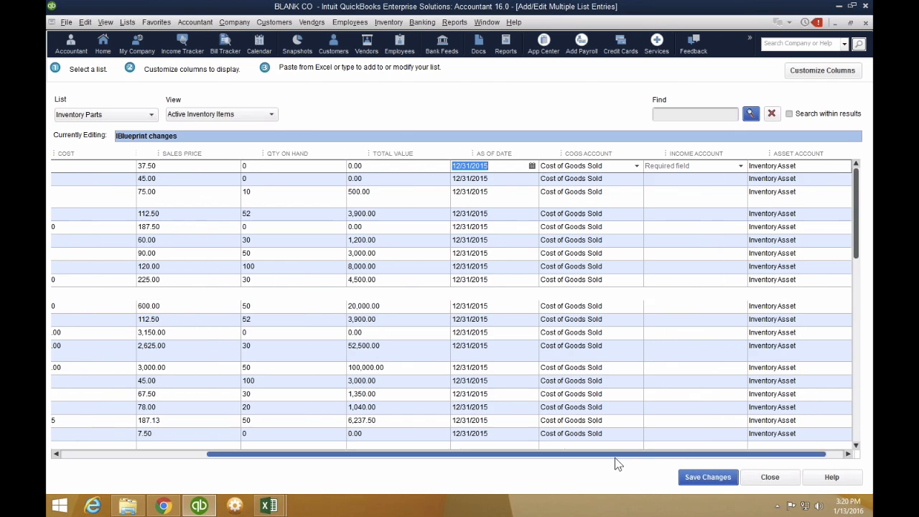
pyautogui.click(741, 167)
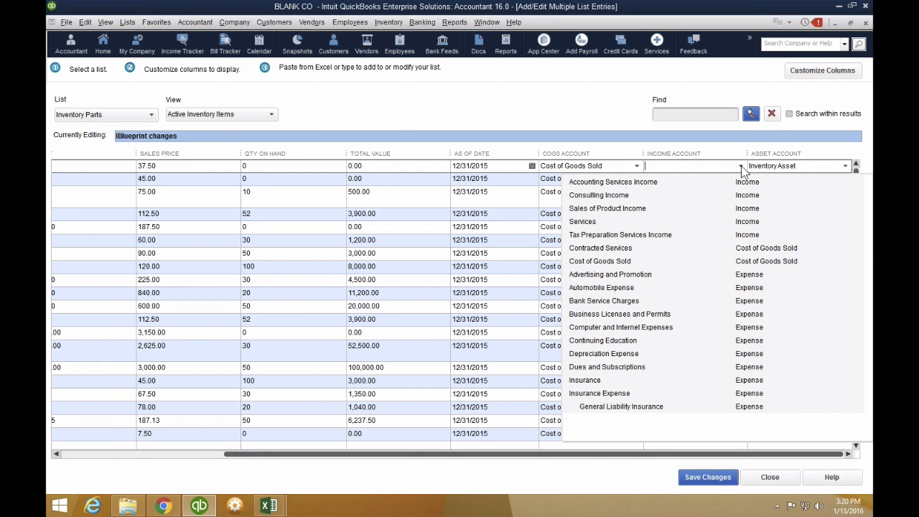
pyautogui.click(609, 209)
pyautogui.press('Tab')
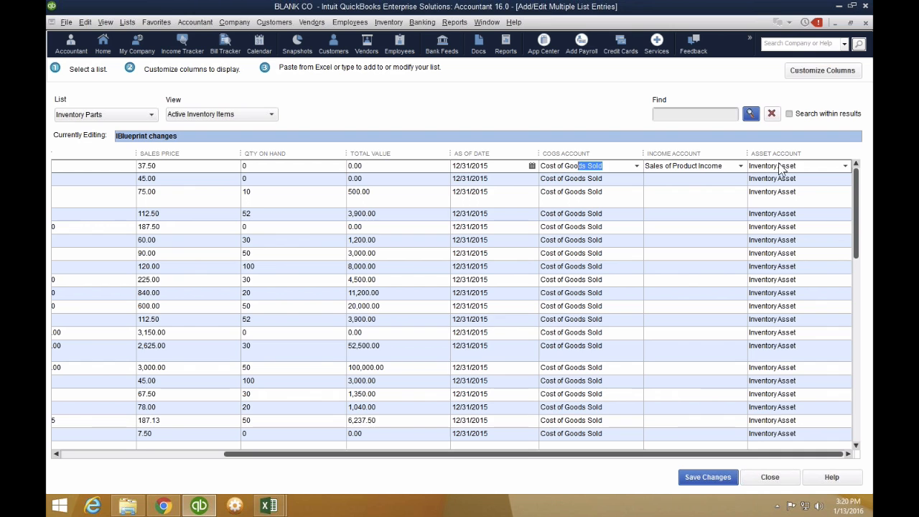
pyautogui.doubleClick(589, 166)
pyautogui.doubleClick(699, 167)
pyautogui.rightClick(699, 167)
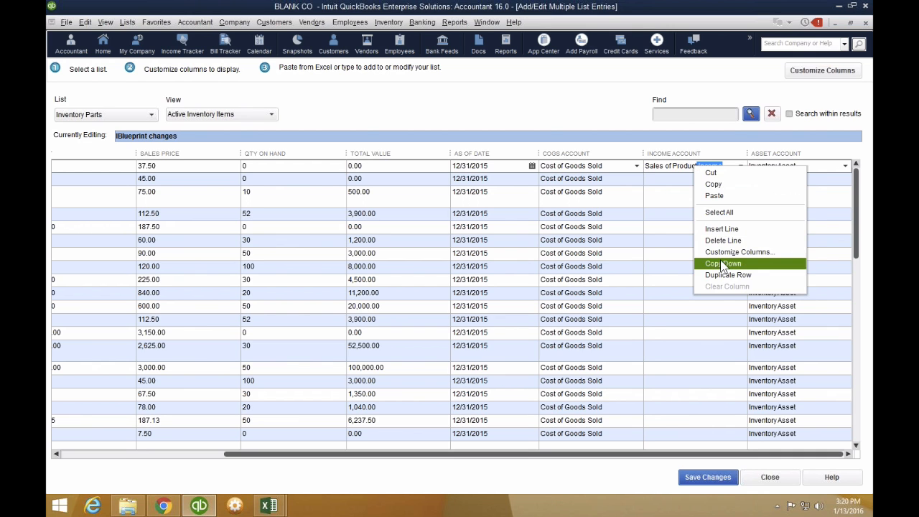
pyautogui.click(720, 262)
# Review the completed inventory rows and columns, then save the changes.
pyautogui.scroll(-1, 843, 214)
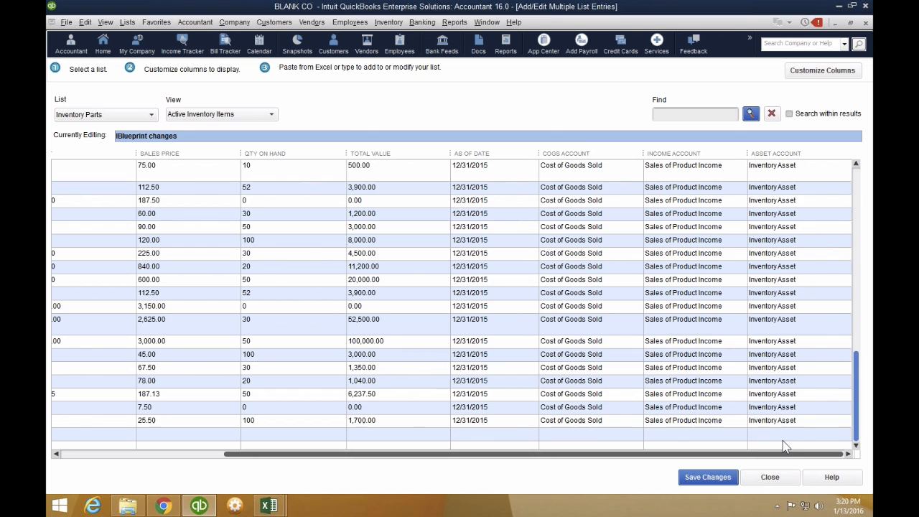
pyautogui.moveTo(608, 457); pyautogui.dragTo(431, 446)
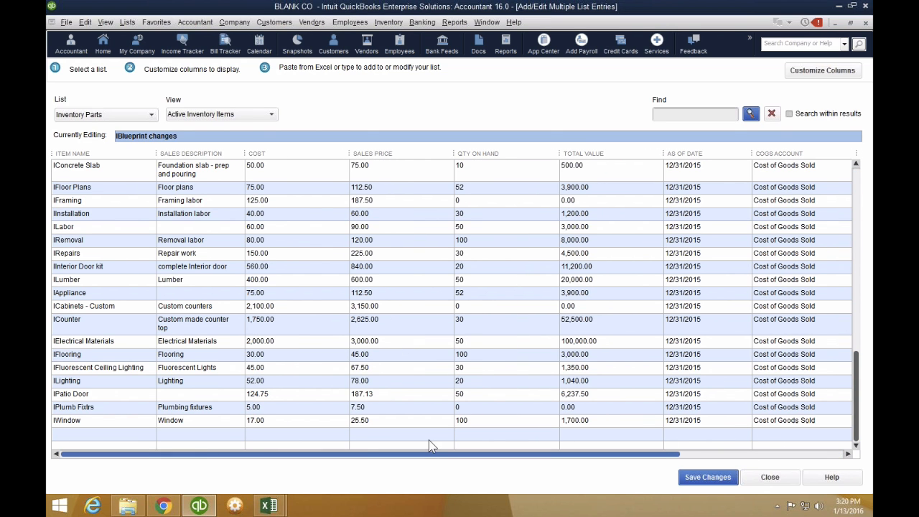
pyautogui.scroll(2, 713, 167)
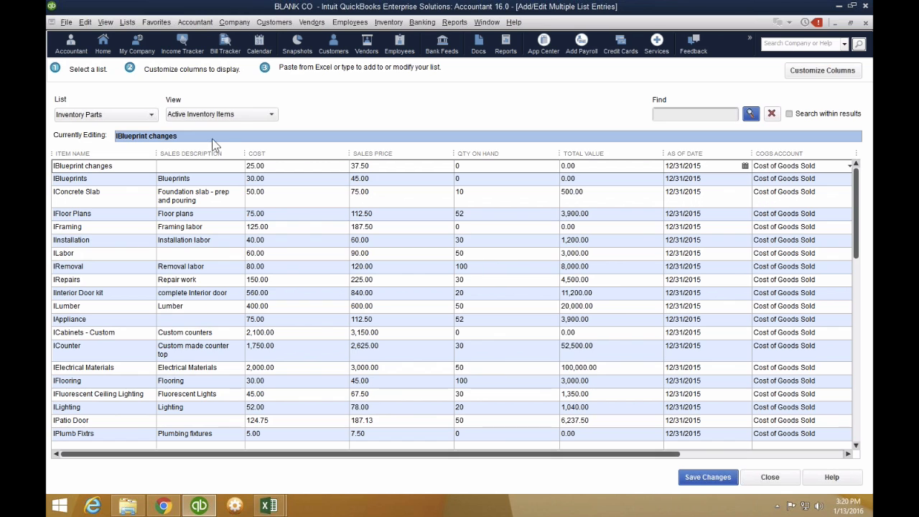
pyautogui.click(706, 481)
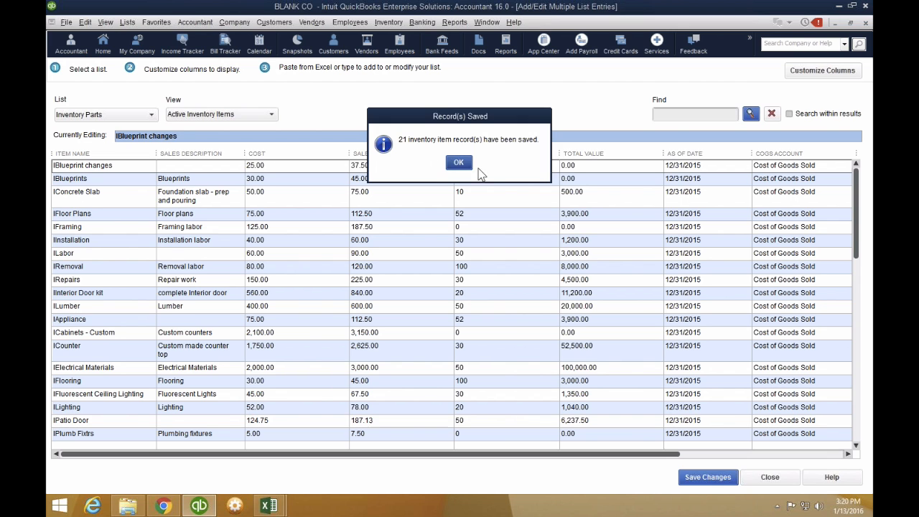
pyautogui.click(461, 165)
# Check the imported items in the Item List and in the Inventory Valuation Summary report, then close the report.
pyautogui.click(126, 22)
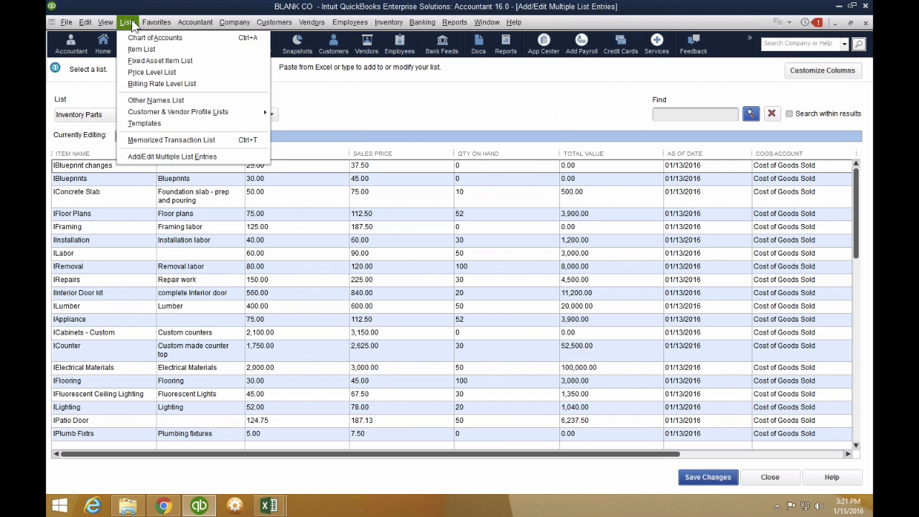
pyautogui.click(132, 50)
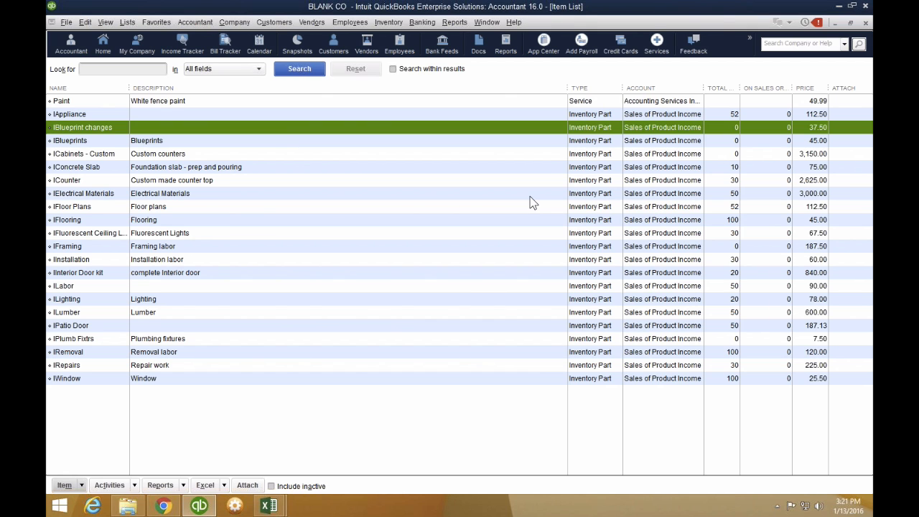
pyautogui.click(446, 23)
pyautogui.moveTo(514, 206)
pyautogui.click(680, 204)
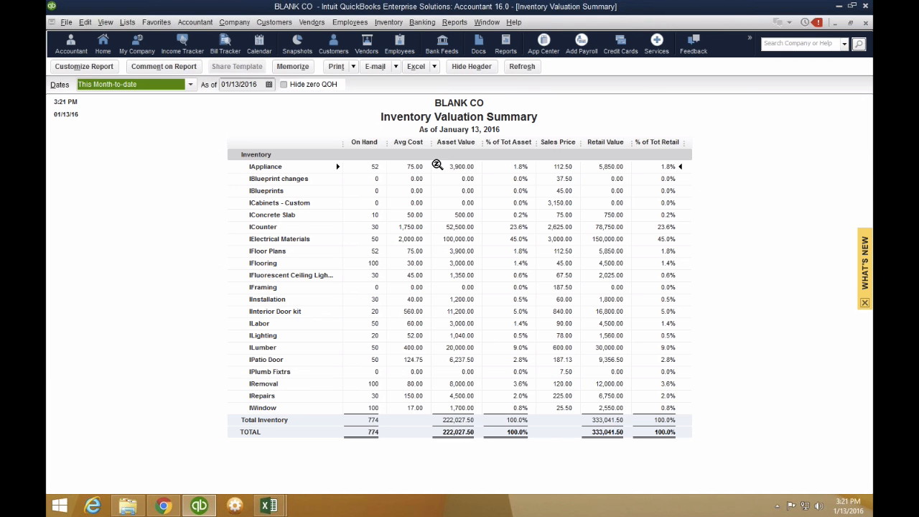
pyautogui.click(866, 25)
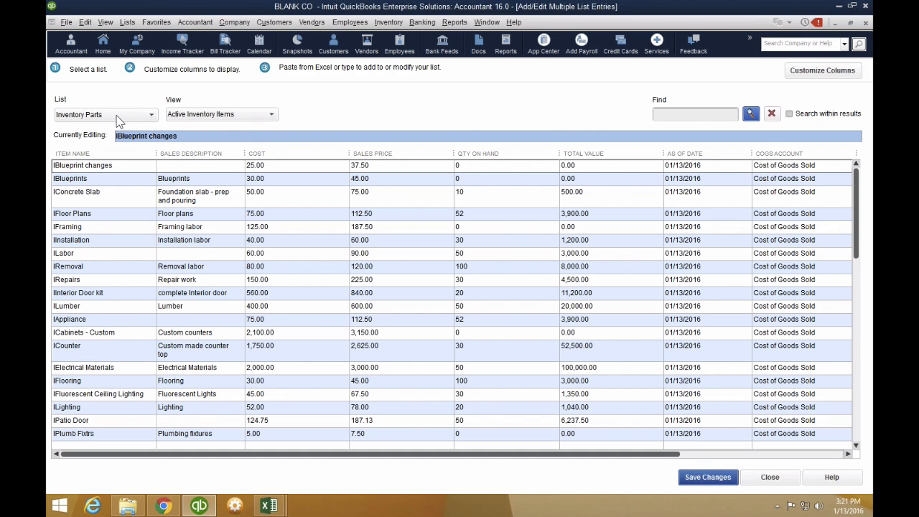
# Switch the edited list to Customers and add the Opening Balance as of Date and Customer Balance columns.
pyautogui.click(117, 118)
pyautogui.click(91, 130)
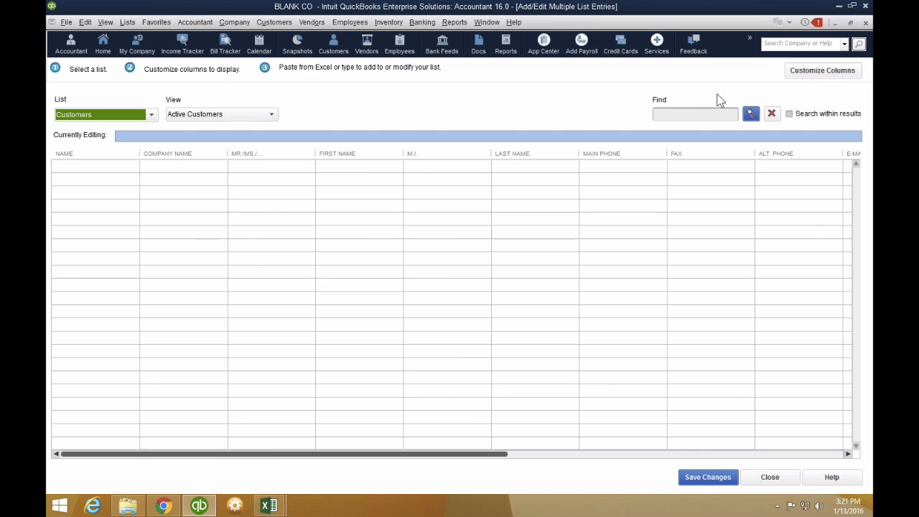
pyautogui.click(825, 72)
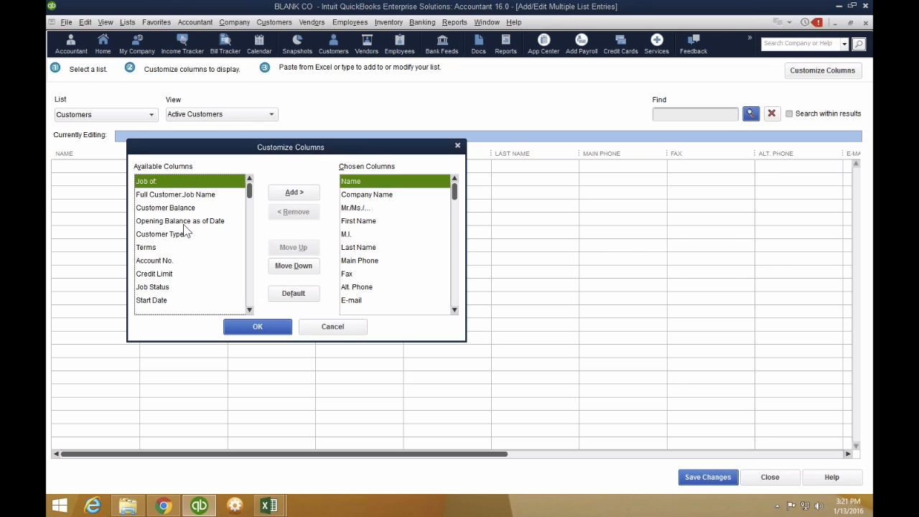
pyautogui.click(183, 222)
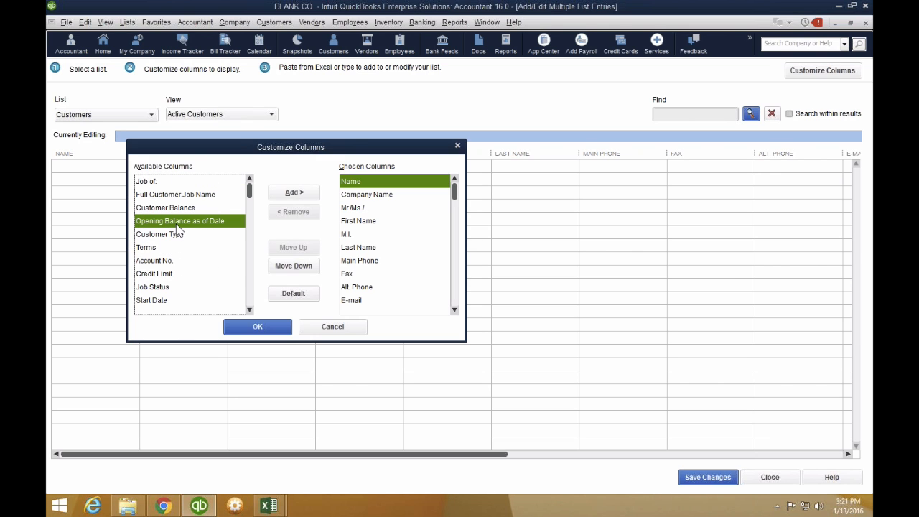
pyautogui.click(293, 192)
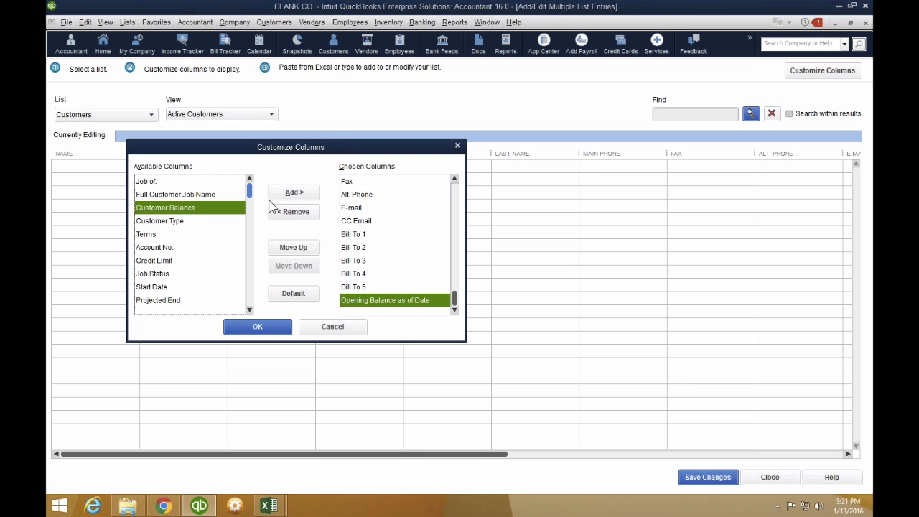
pyautogui.click(294, 192)
# Remove all chosen columns except Name, Opening Balance as of Date and Customer Balance, apply the layout, and narrow the Name column.
pyautogui.click(366, 274)
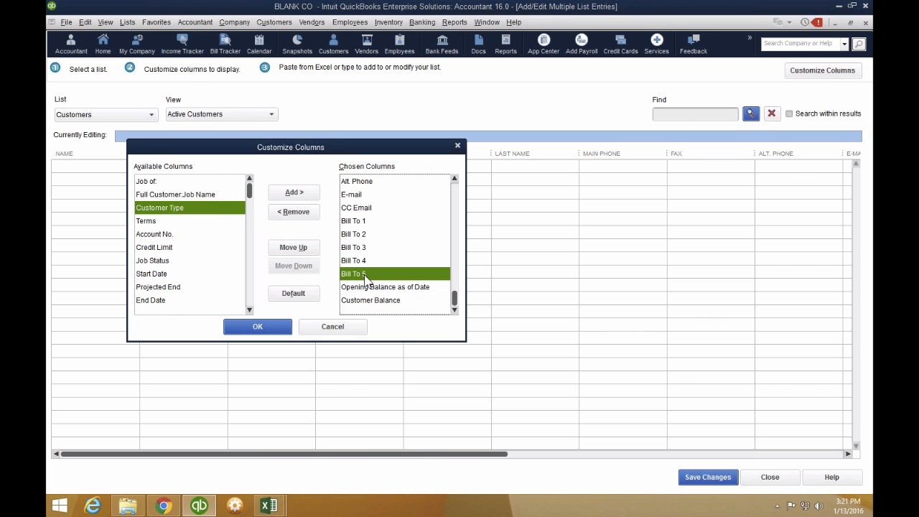
pyautogui.click(299, 213)
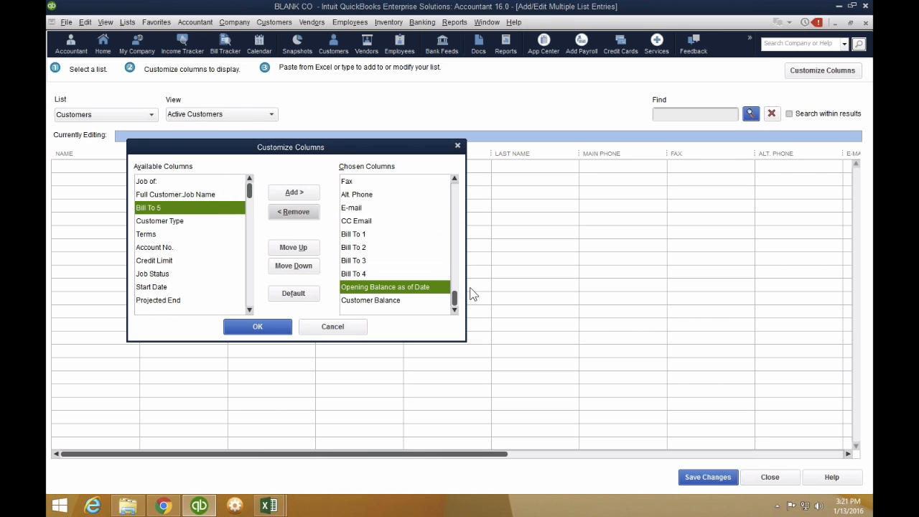
pyautogui.moveTo(457, 296); pyautogui.dragTo(450, 181)
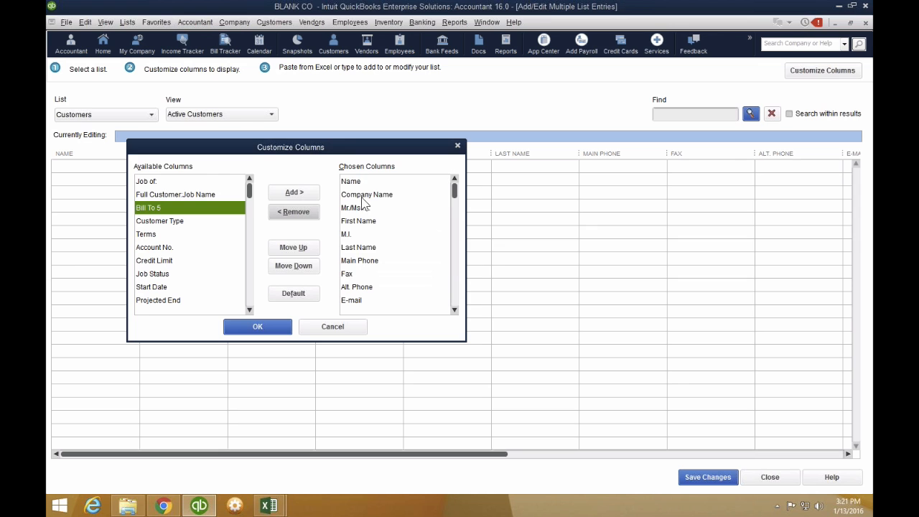
pyautogui.click(363, 195)
pyautogui.click(298, 213)
pyautogui.doubleClick(300, 212)
pyautogui.doubleClick(300, 212)
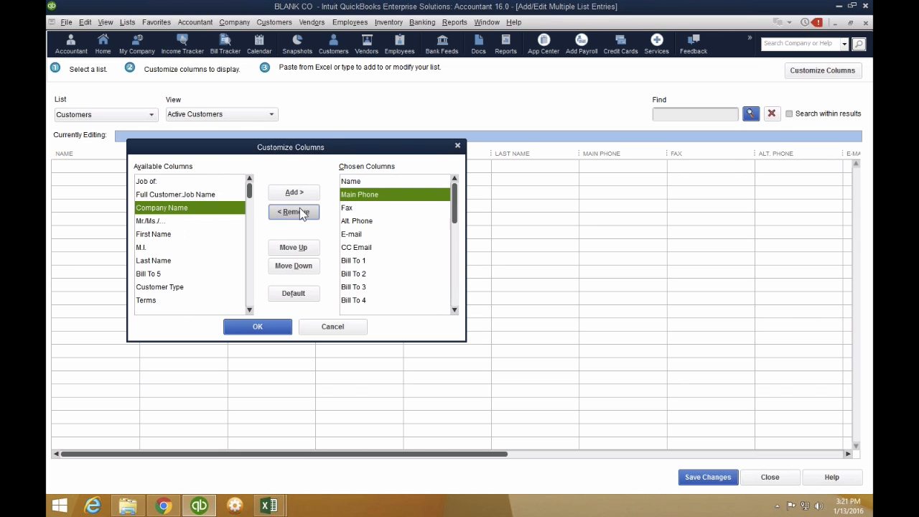
pyautogui.tripleClick(301, 211)
pyautogui.doubleClick(300, 212)
pyautogui.doubleClick(300, 212)
pyautogui.doubleClick(301, 212)
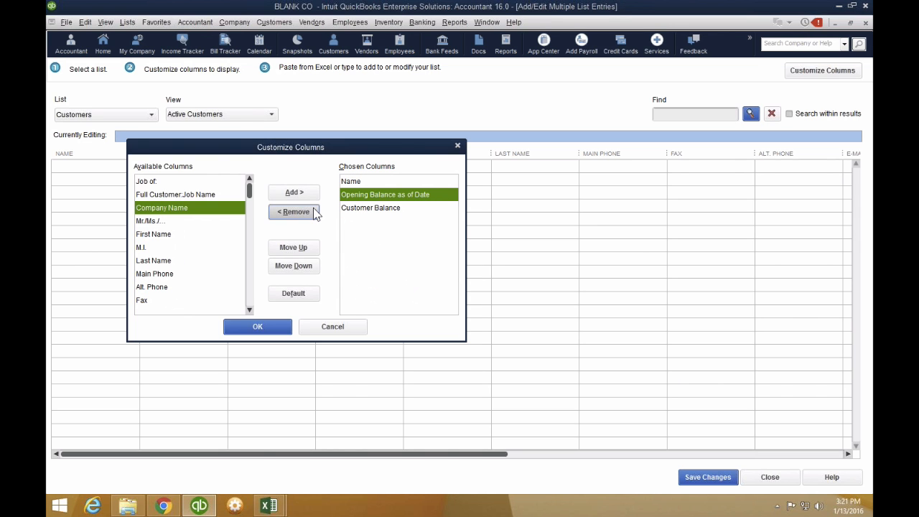
pyautogui.click(359, 181)
pyautogui.click(375, 195)
pyautogui.click(375, 209)
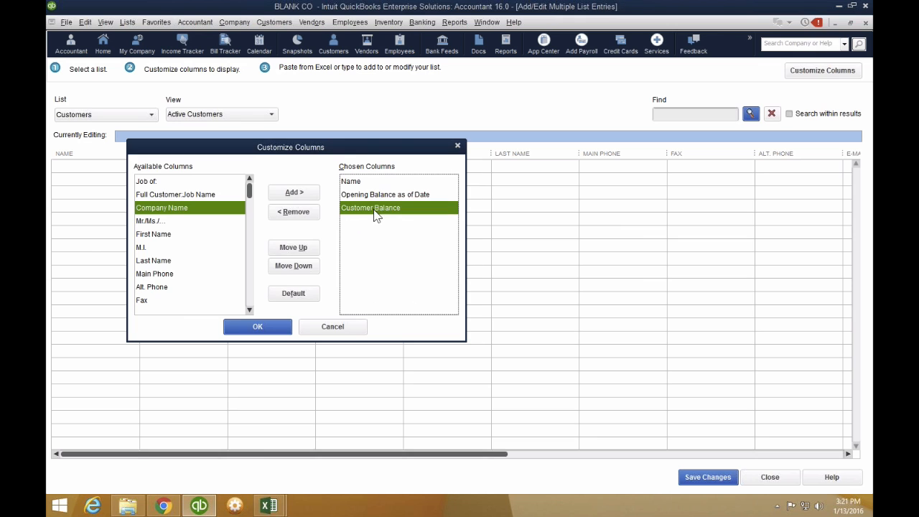
pyautogui.click(273, 327)
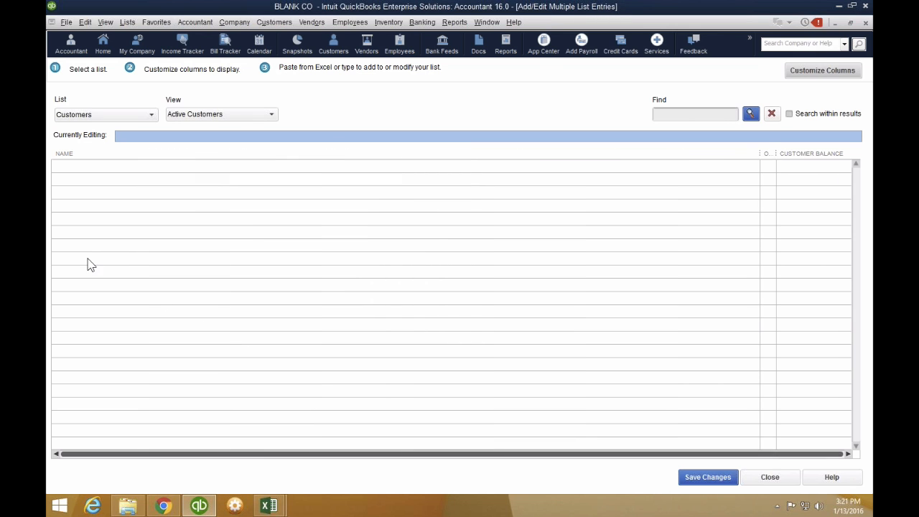
pyautogui.moveTo(740, 149); pyautogui.dragTo(246, 150)
# Switch to item list.xlsx in Excel, add a new worksheet, and enter two customer names in A1 and A2.
pyautogui.moveTo(267, 505)
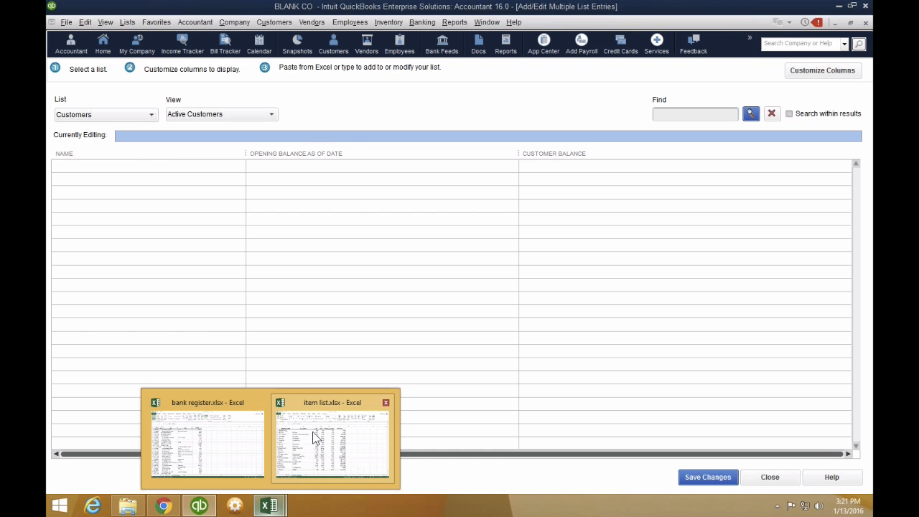
pyautogui.click(314, 438)
pyautogui.hotkey('ctrl', 'a')
pyautogui.hotkey('ctrl', 'c')
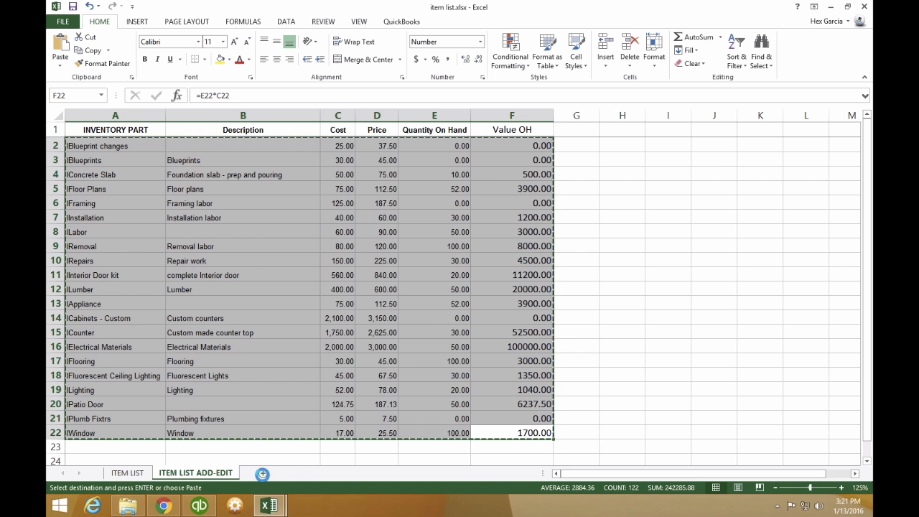
pyautogui.click(300, 472)
pyautogui.write('H')
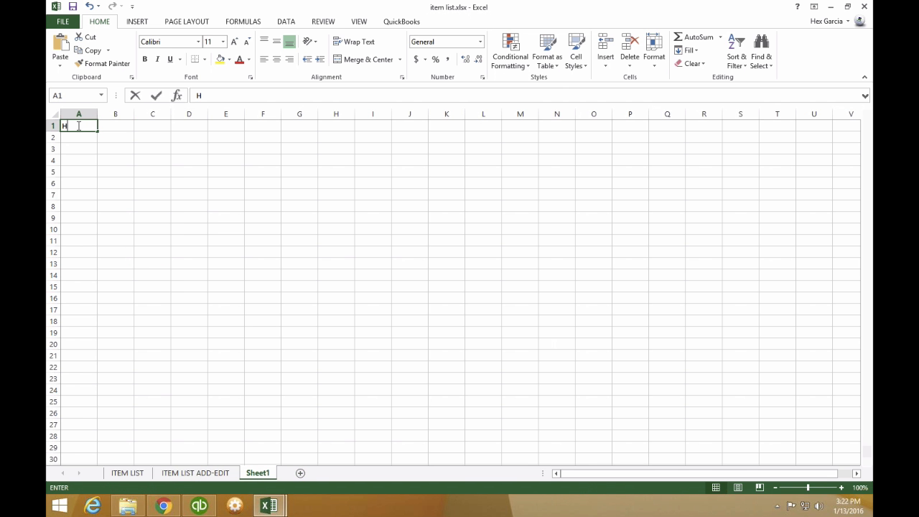
pyautogui.write('ector')
pyautogui.press('Return')
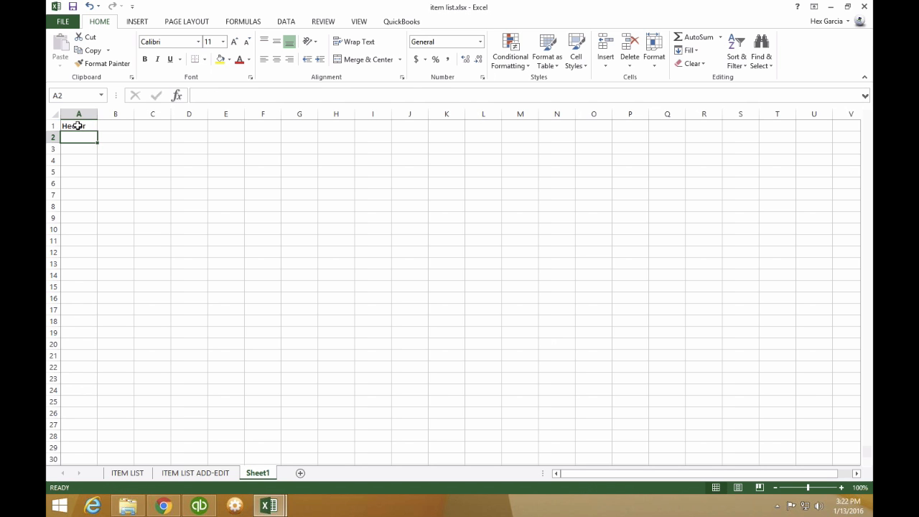
pyautogui.write('Many')
pyautogui.scroll(-13, 77, 126)
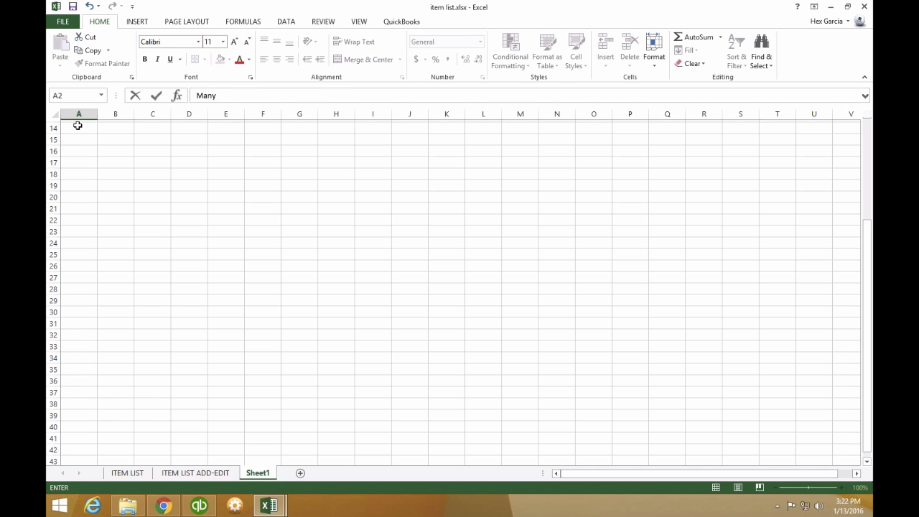
pyautogui.scroll(13, 86, 151)
# Enter the customer balances 5000 in B1 and 4000 in B2.
pyautogui.click(105, 128)
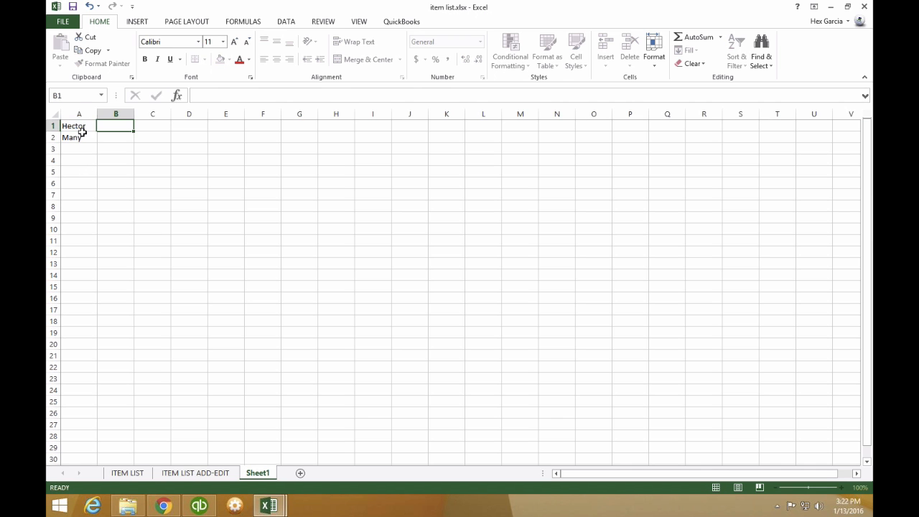
pyautogui.write('5000')
pyautogui.press('Return')
pyautogui.write('4000')
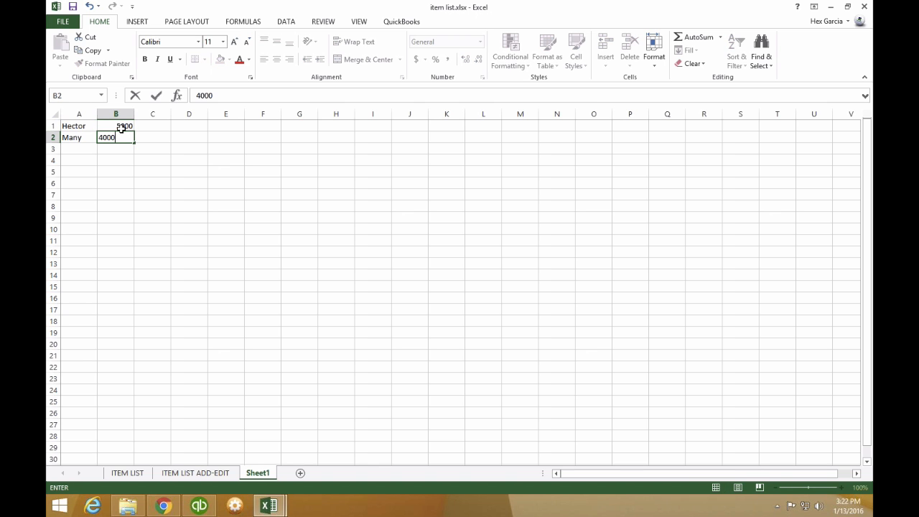
pyautogui.click(212, 181)
# Copy the customer names and balances in A1:B2.
pyautogui.click(71, 126)
pyautogui.moveTo(119, 135); pyautogui.dragTo(123, 138)
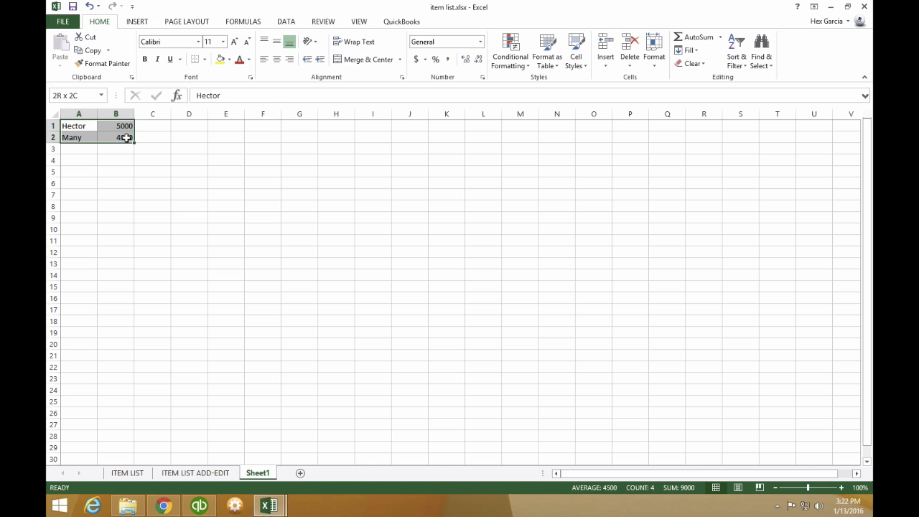
pyautogui.rightClick(123, 137)
pyautogui.click(144, 158)
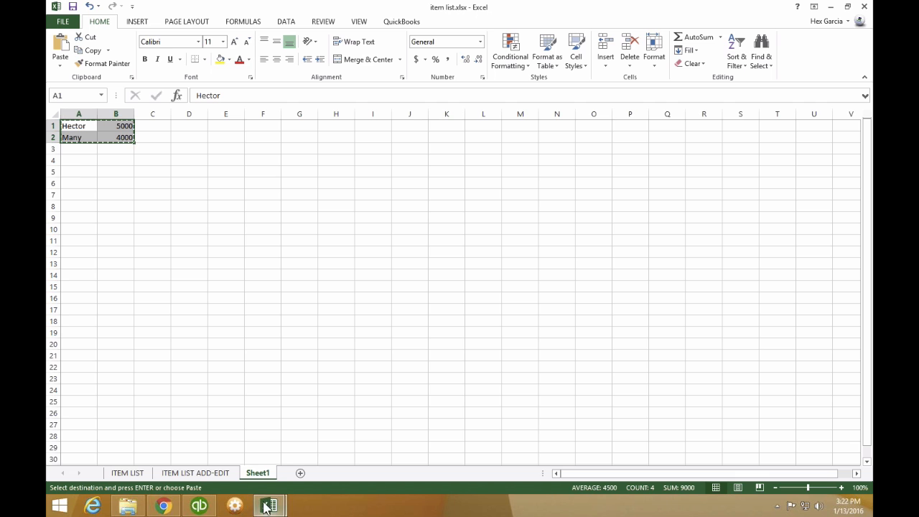
# Back in QuickBooks, place Customer Balance before Opening Balance as of Date and paste the copied customer rows from the first Name cell.
pyautogui.click(199, 506)
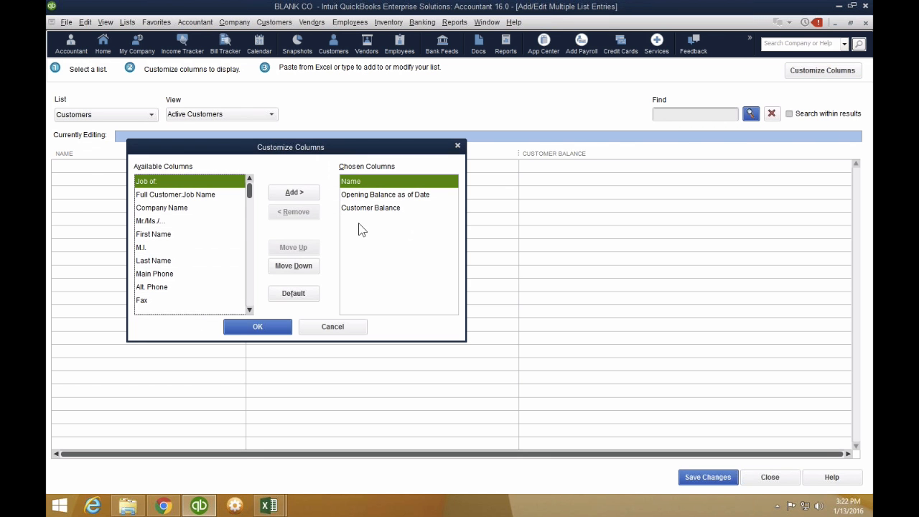
pyautogui.click(402, 207)
pyautogui.click(307, 251)
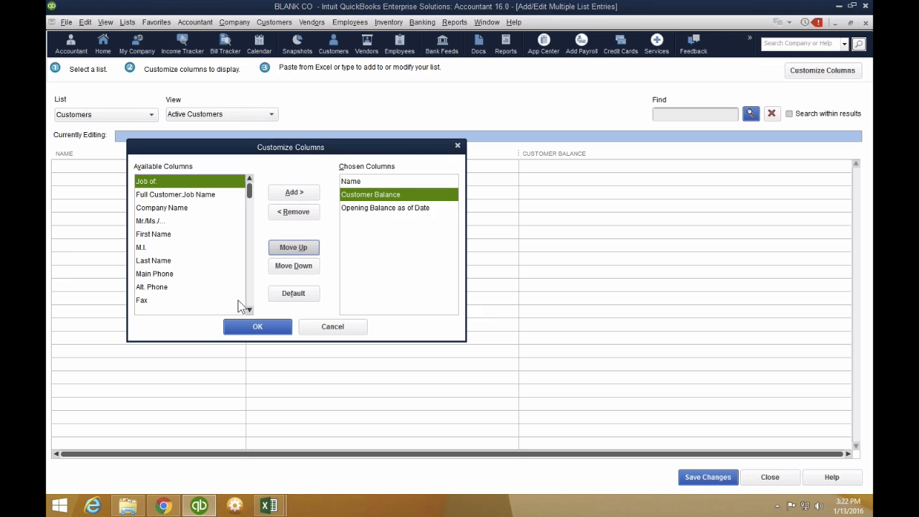
pyautogui.click(250, 328)
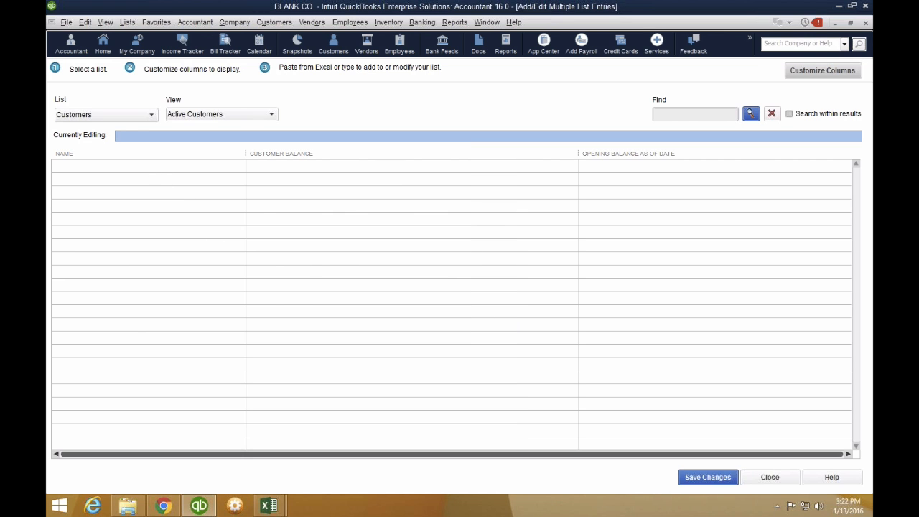
pyautogui.rightClick(152, 166)
pyautogui.click(172, 194)
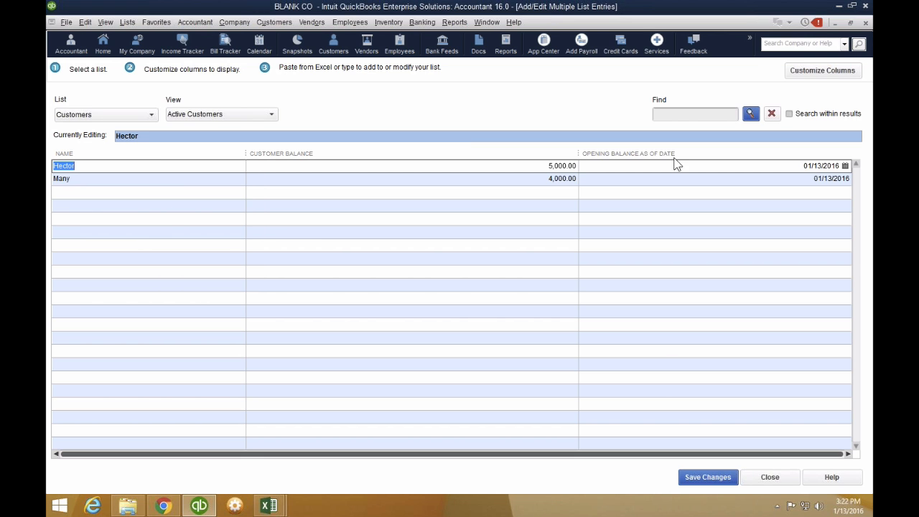
# Set the first customer's Opening Balance as of Date to 12/31/2015, copy it down to the second customer, and save the records.
pyautogui.click(772, 168)
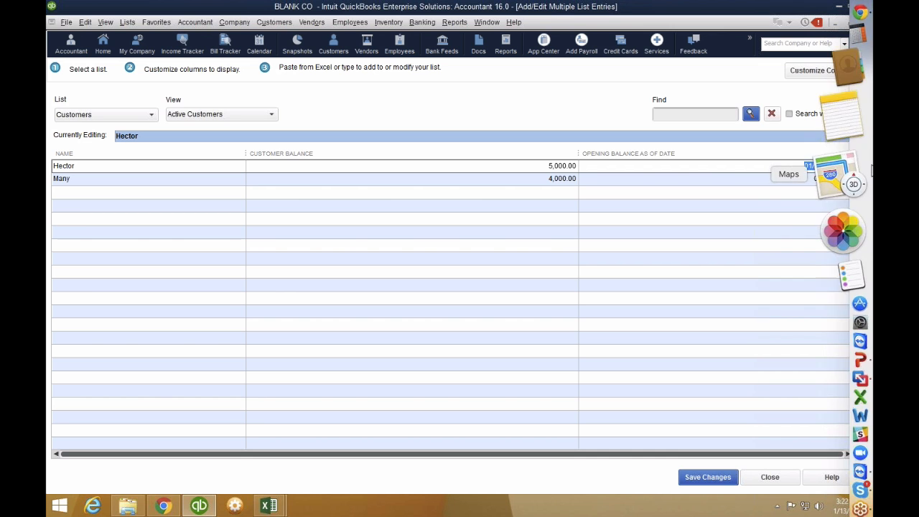
pyautogui.write('12')
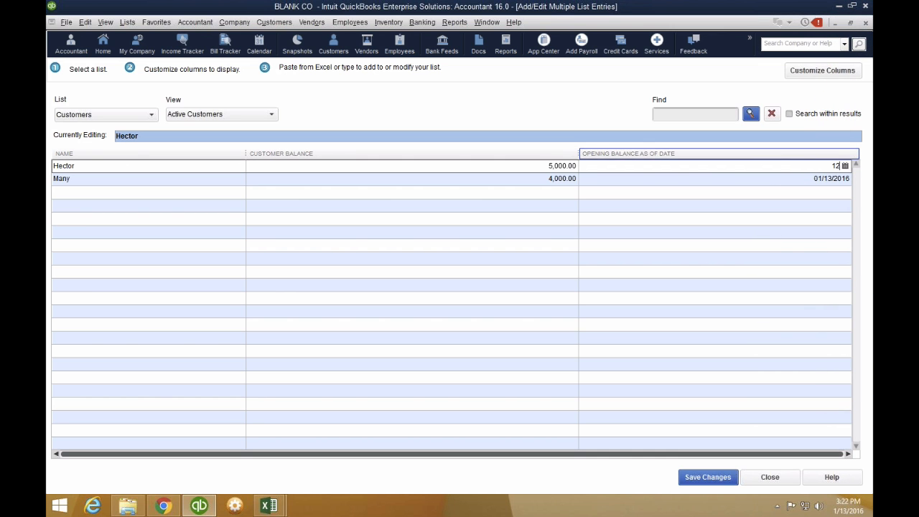
pyautogui.write('/31/2015')
pyautogui.press('Tab')
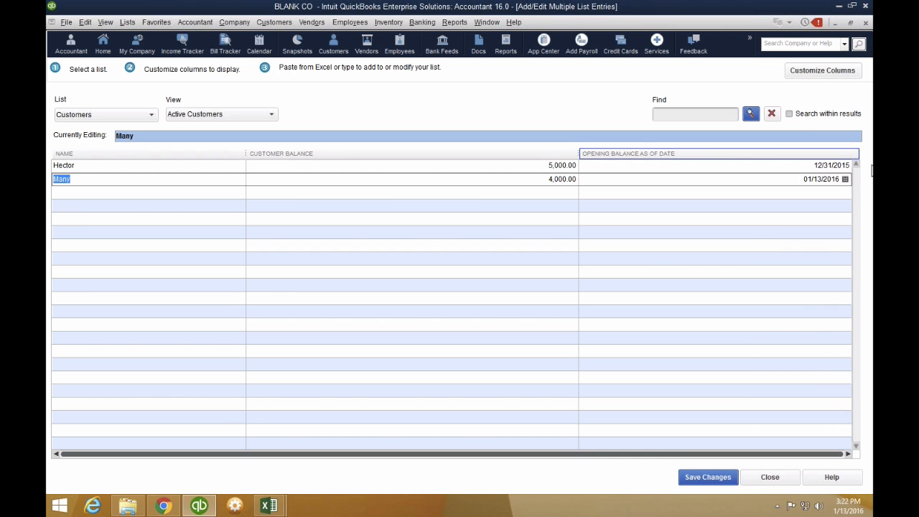
pyautogui.rightClick(818, 166)
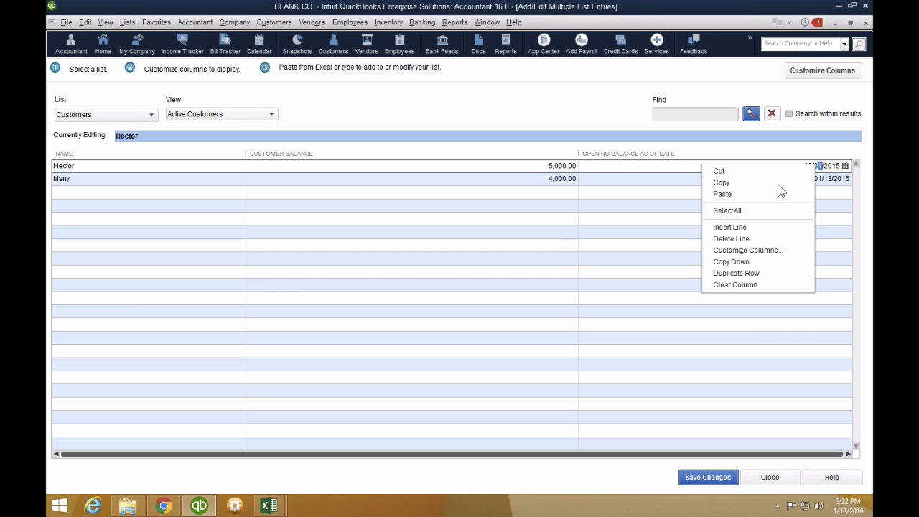
pyautogui.click(731, 261)
pyautogui.click(686, 480)
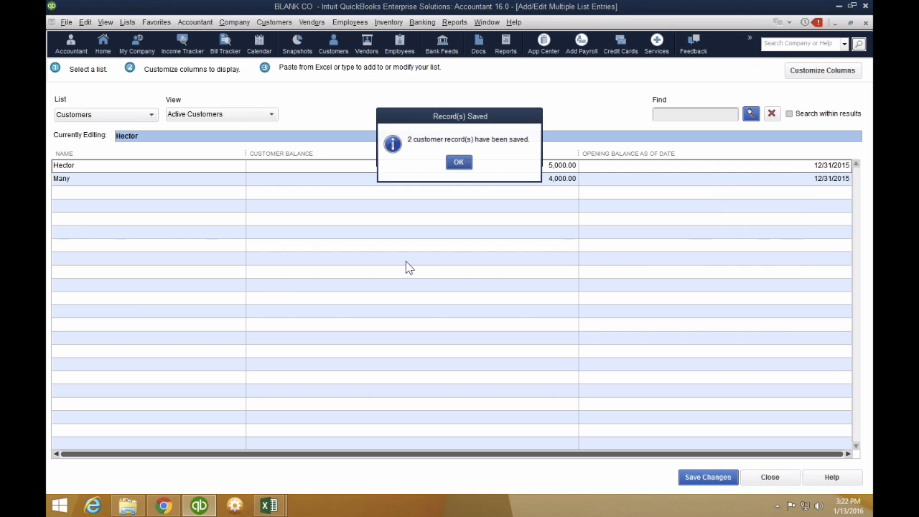
pyautogui.click(456, 162)
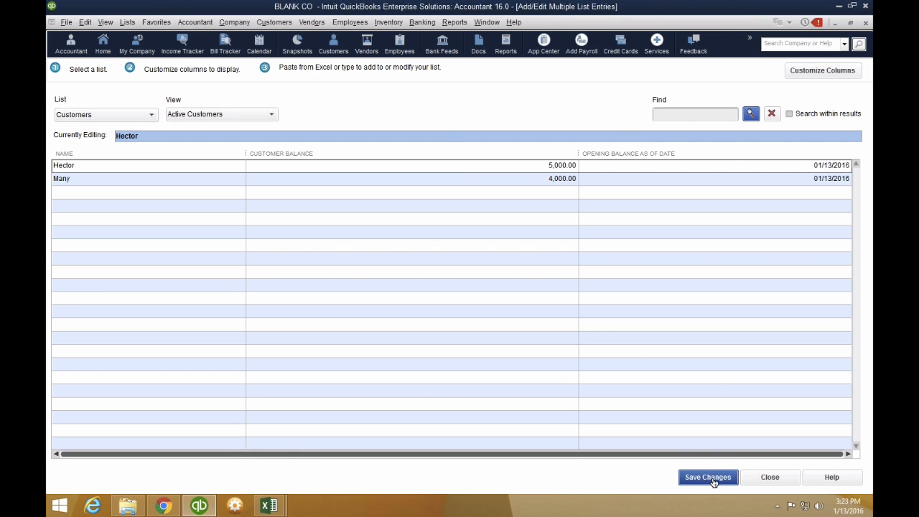
# Open the Balance Sheet Standard report and drill into the Opening Balance Equity amount to examine its transactions.
pyautogui.click(455, 21)
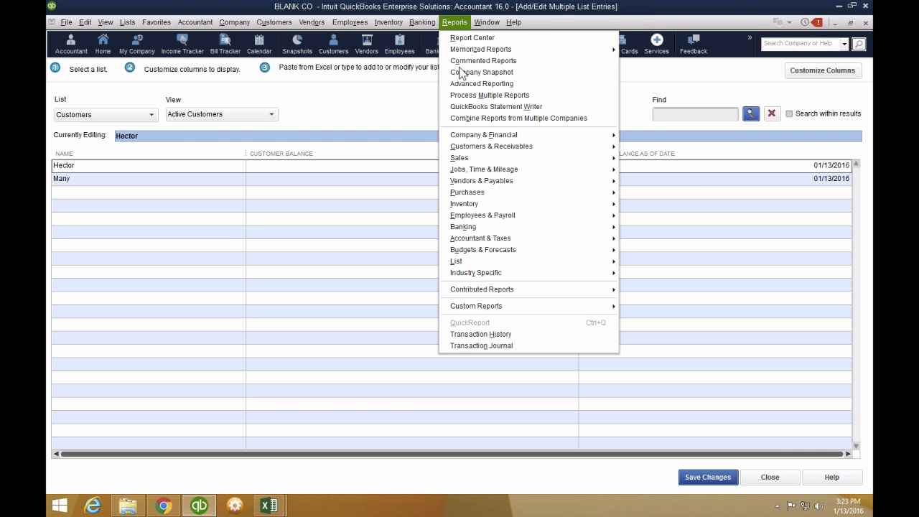
pyautogui.moveTo(477, 138)
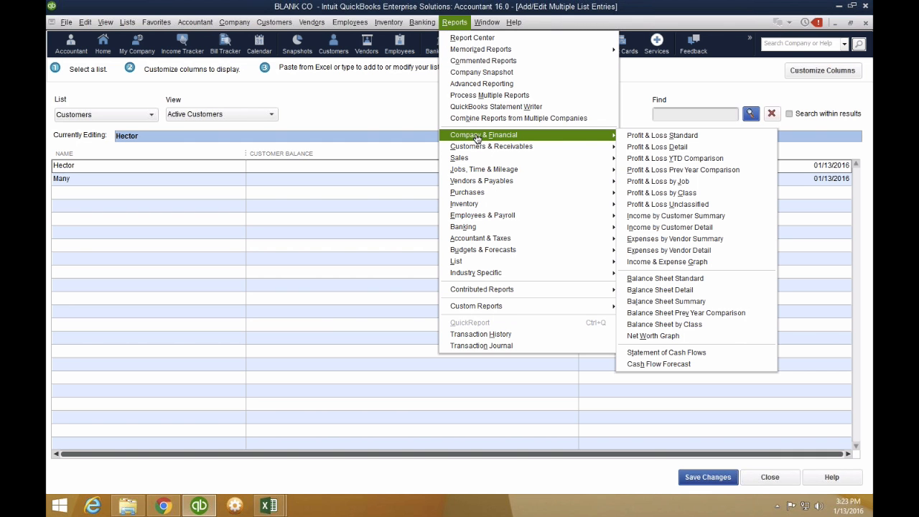
pyautogui.click(750, 280)
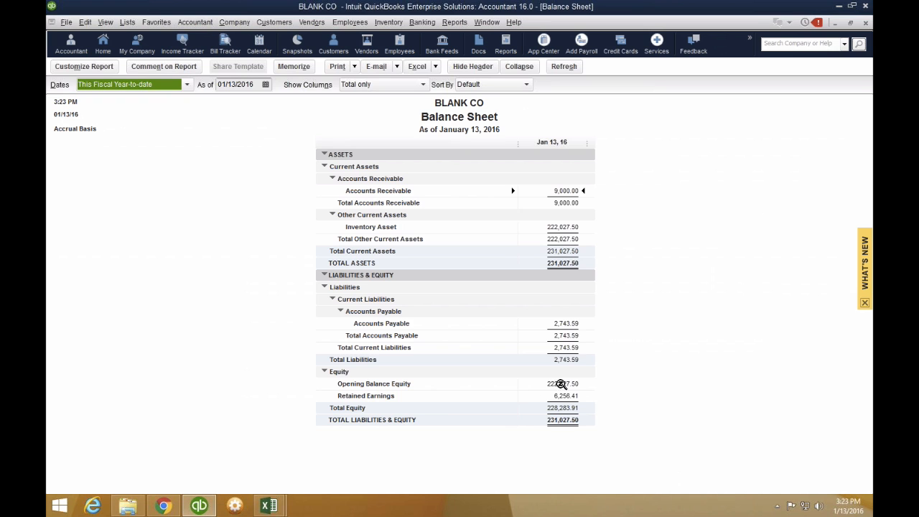
pyautogui.click(577, 384)
pyautogui.press('ctrl')
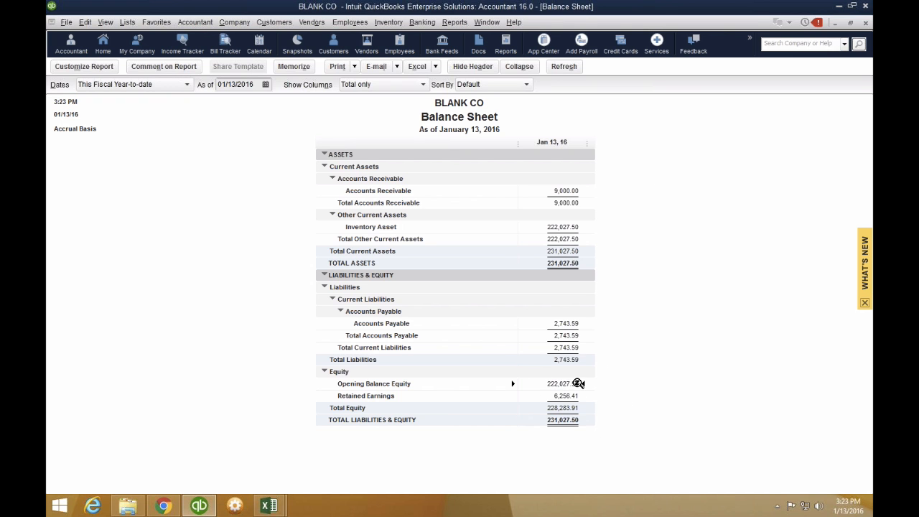
pyautogui.press('ctrl')
pyautogui.doubleClick(579, 384)
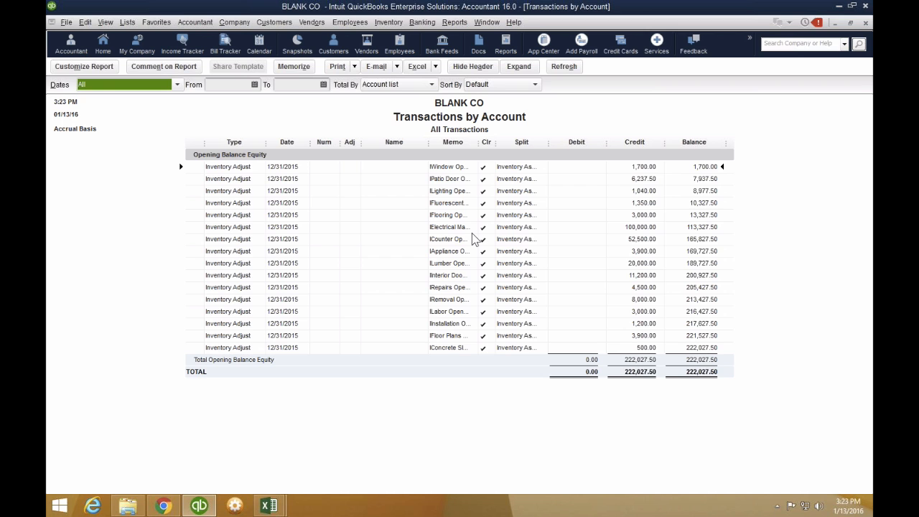
# Close the Transactions by Account report and the other windows open over the Home page.
pyautogui.press('Escape')
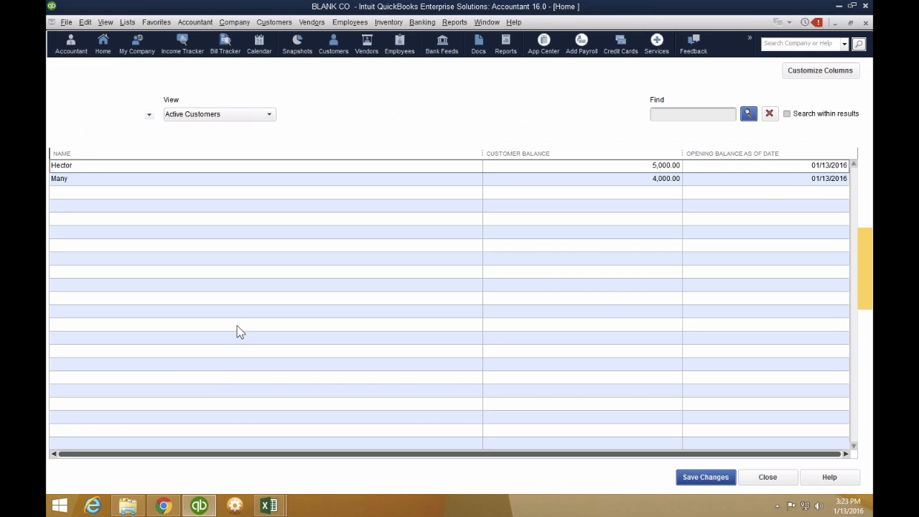
pyautogui.press('Escape')
pyautogui.press('Escape')
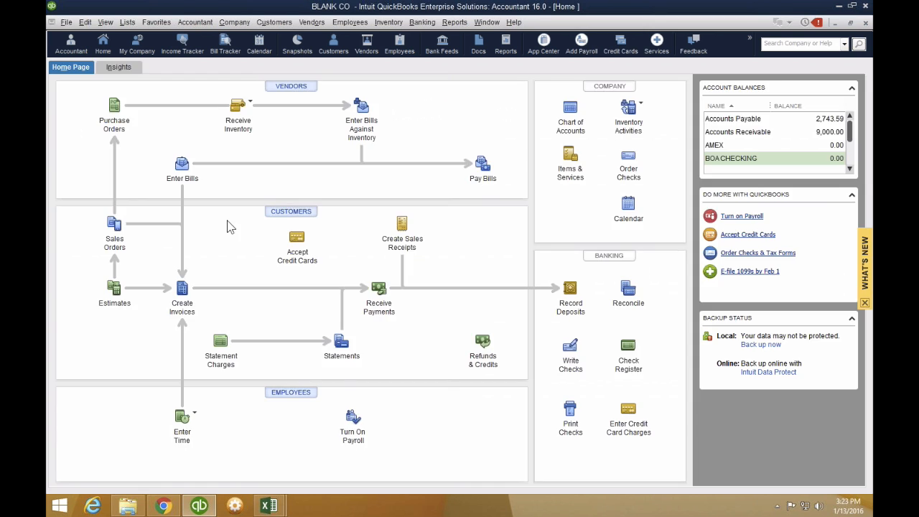
pyautogui.hotkey('ctrl', 'Up')
pyautogui.click(371, 223)
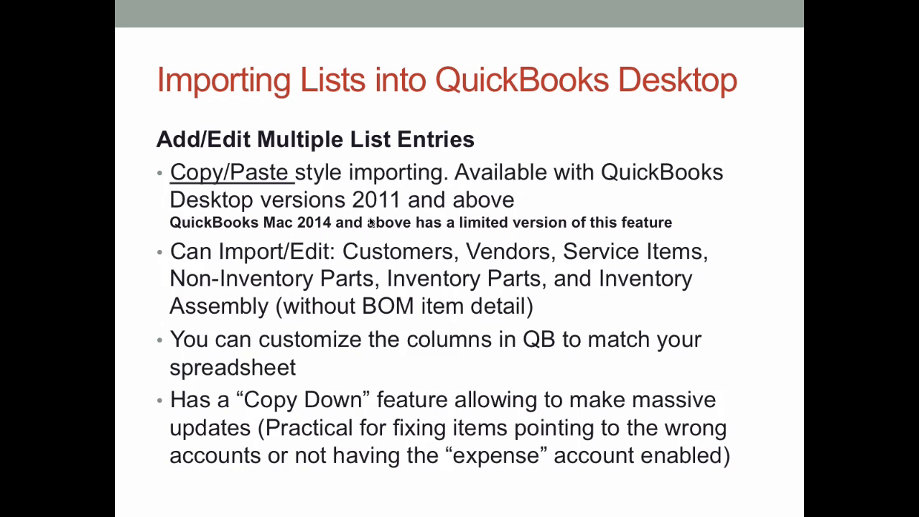
pyautogui.click(370, 222)
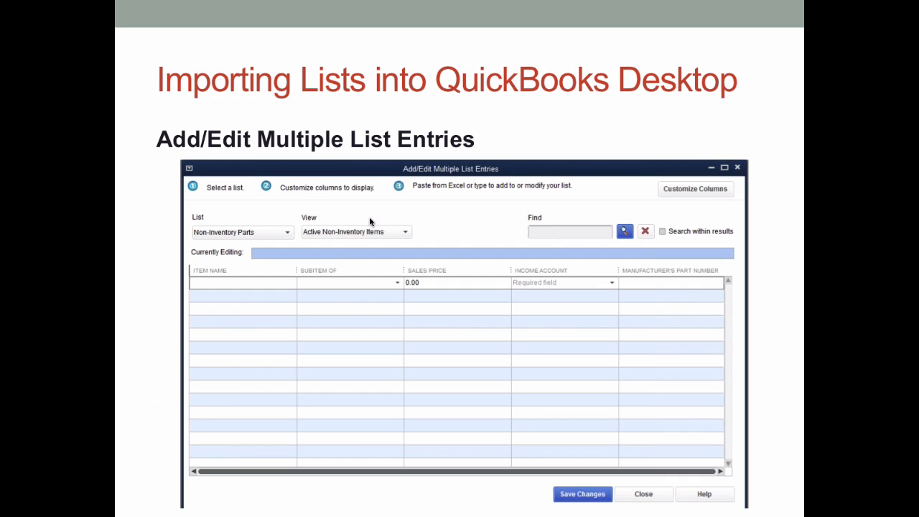
pyautogui.click(384, 221)
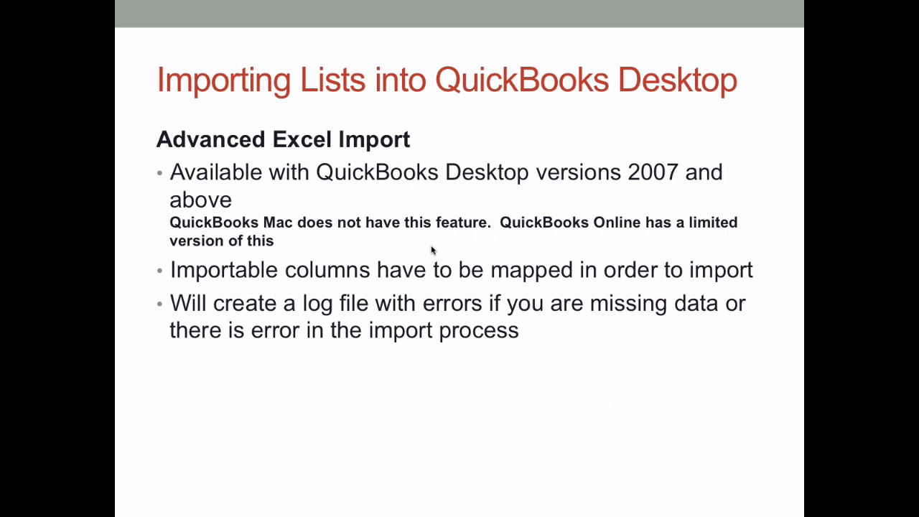
pyautogui.hotkey('ctrl', 'Up')
pyautogui.click(535, 33)
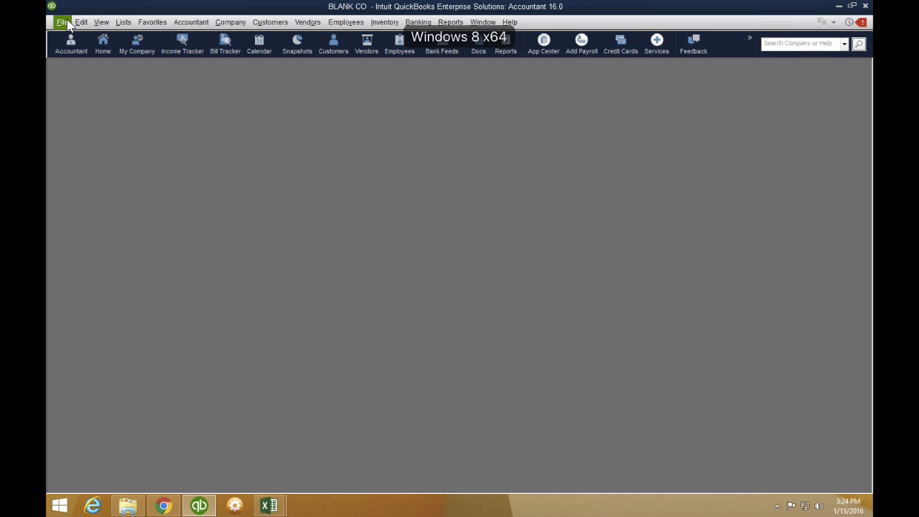
# Start an import from Excel files and open the advanced import setup.
pyautogui.click(62, 23)
pyautogui.moveTo(117, 148)
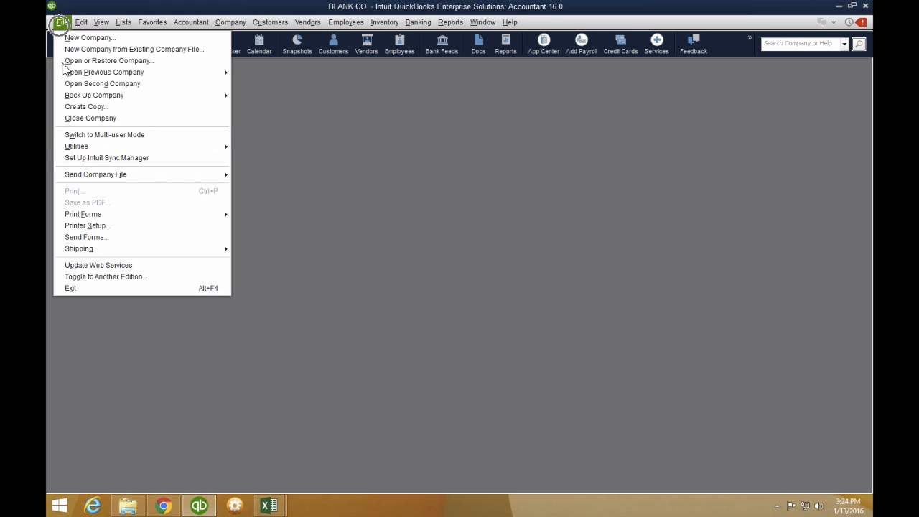
pyautogui.click(76, 146)
pyautogui.click(282, 149)
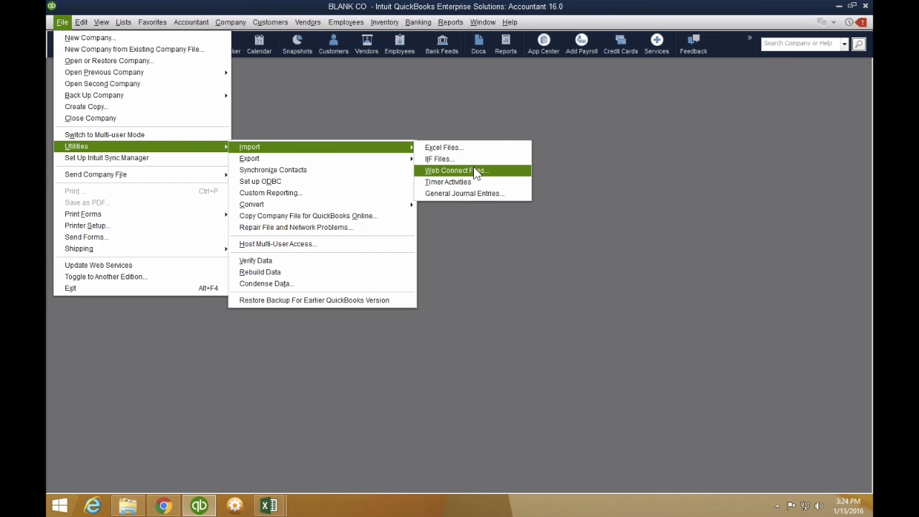
pyautogui.click(462, 148)
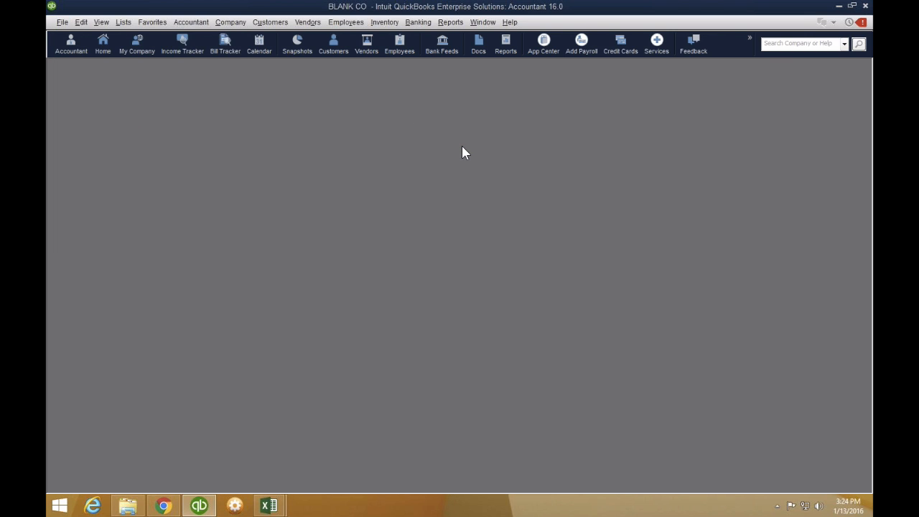
pyautogui.click(536, 150)
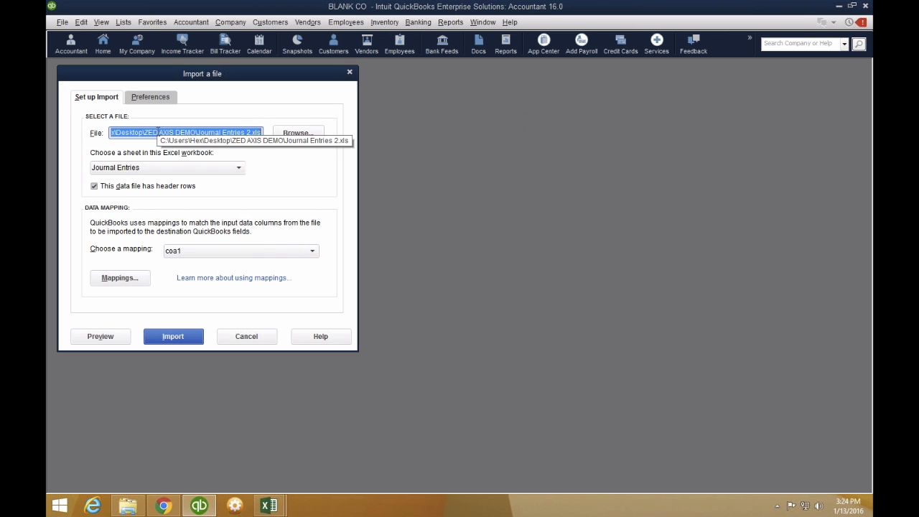
# Choose item list.xlsx with its ITEM LIST sheet as the import source, and open the coa1 mapping despite the different source file.
pyautogui.click(288, 138)
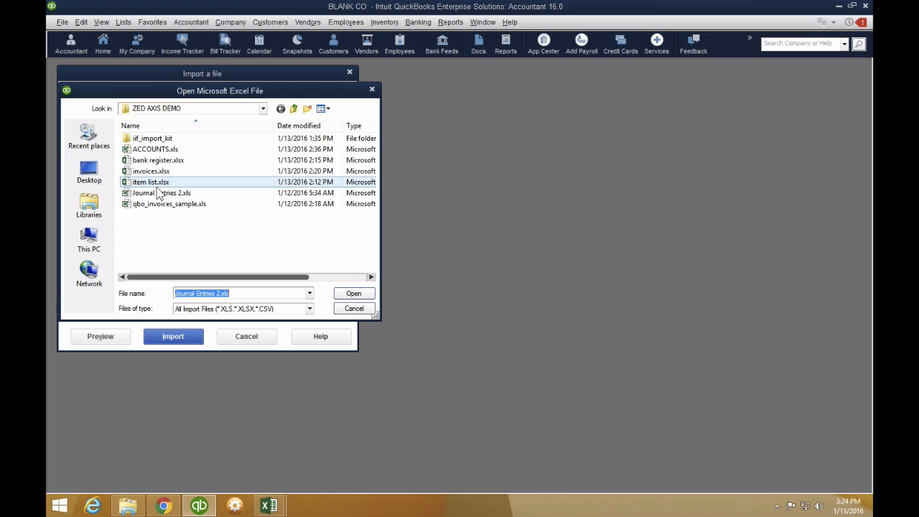
pyautogui.click(159, 184)
pyautogui.click(354, 308)
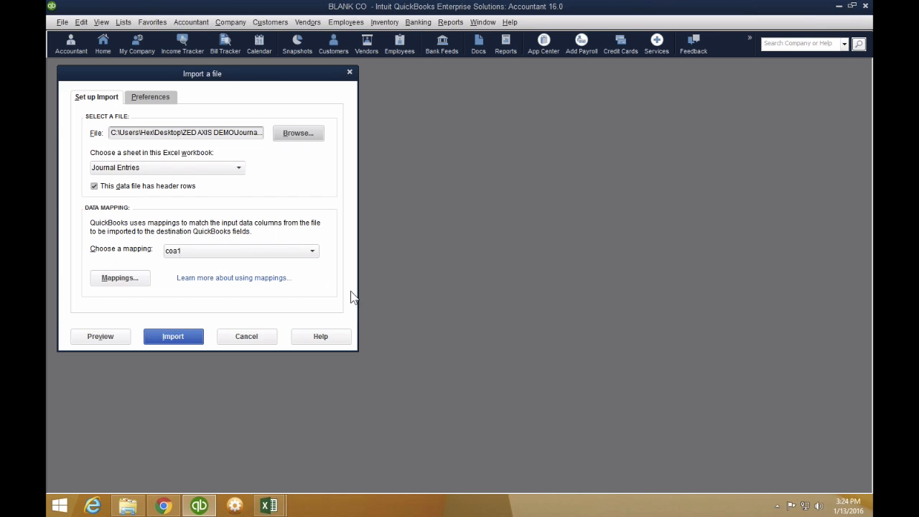
pyautogui.click(137, 169)
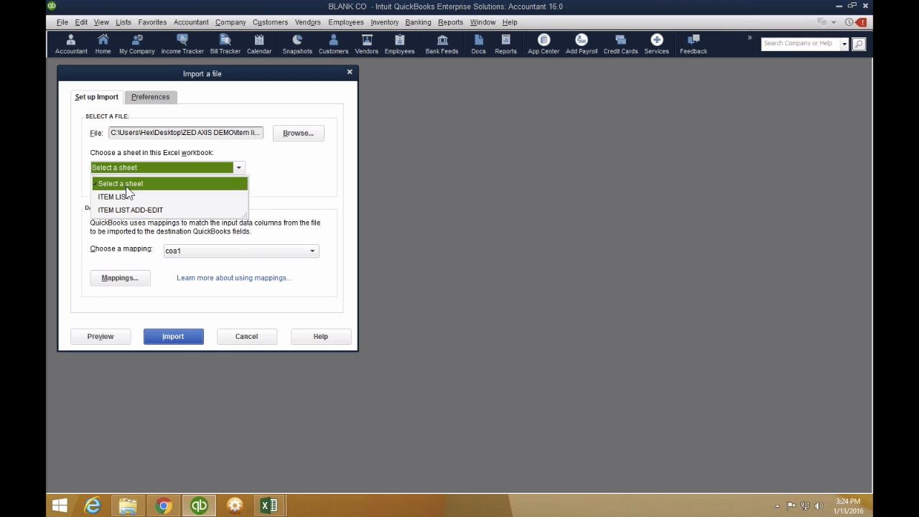
pyautogui.click(125, 195)
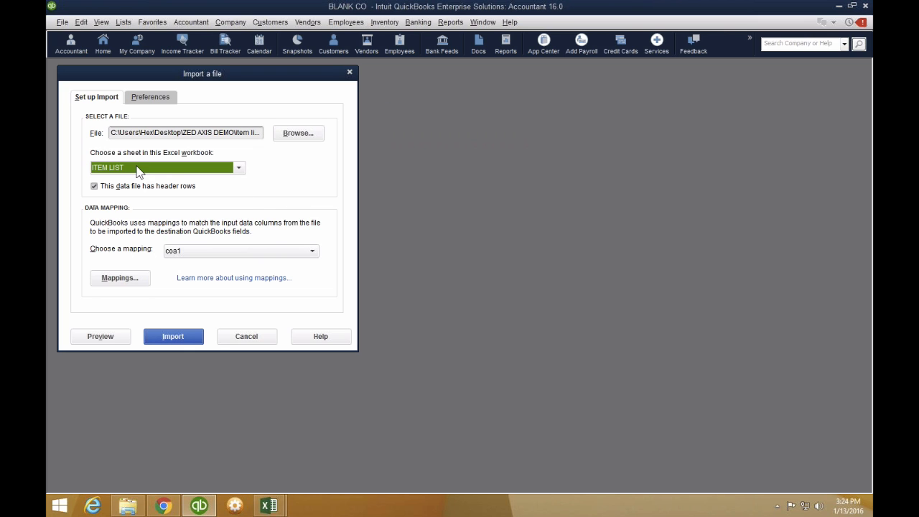
pyautogui.click(130, 278)
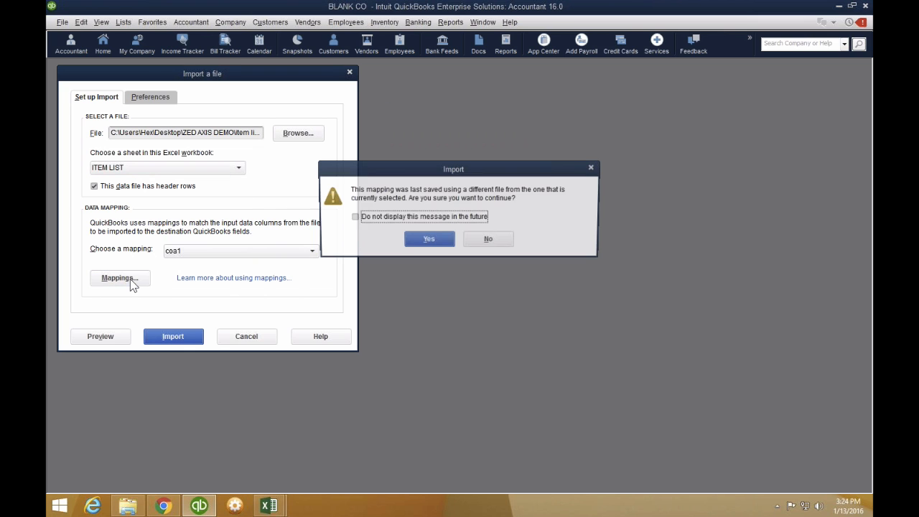
pyautogui.click(428, 241)
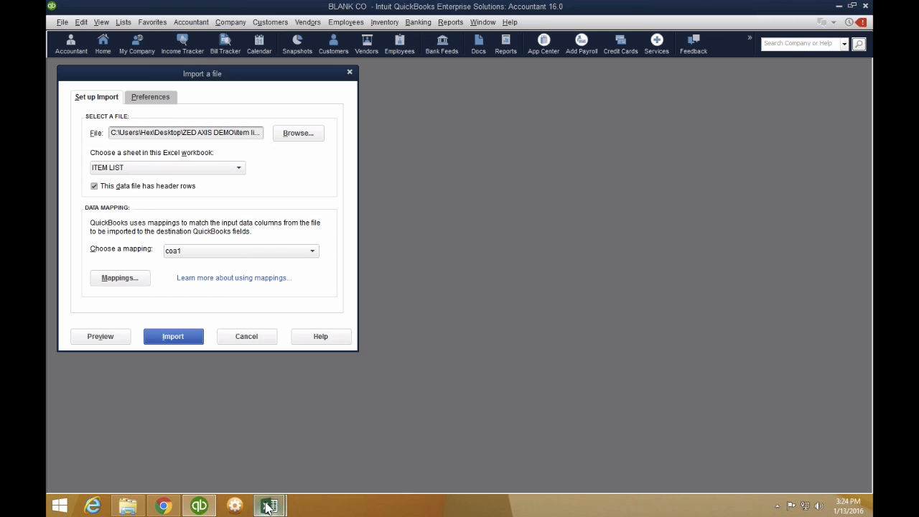
# Switch to Excel and examine the Item, Description, Type and Price columns of the ITEM LIST sheet.
pyautogui.moveTo(269, 505)
pyautogui.click(333, 442)
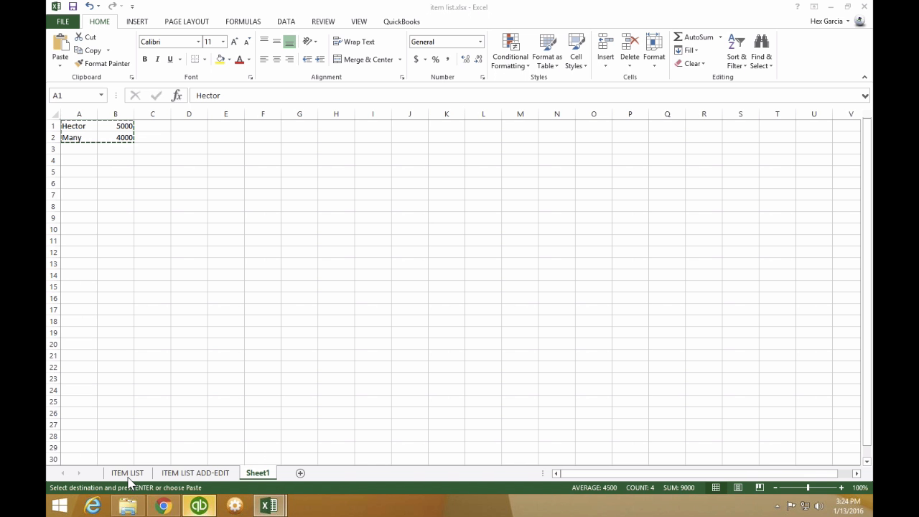
pyautogui.hotkey('ctrl', 'a')
pyautogui.hotkey('ctrl', 'c')
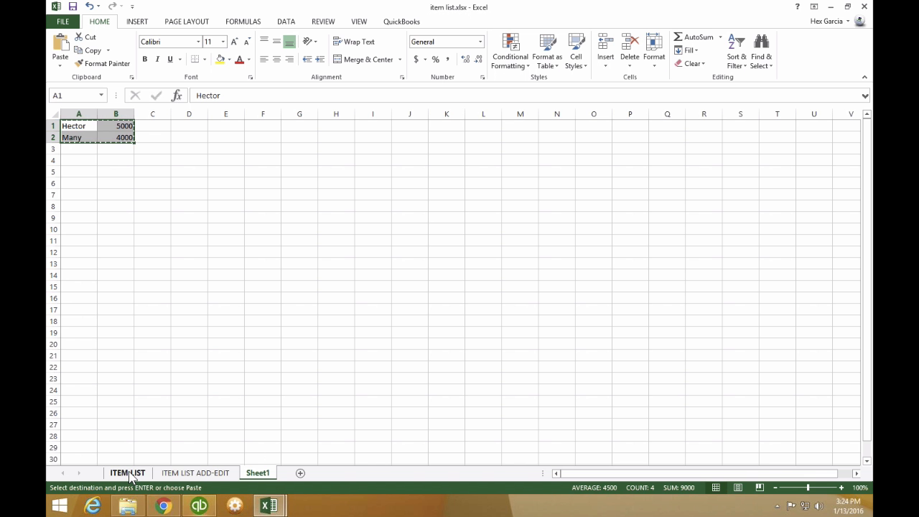
pyautogui.click(128, 474)
pyautogui.click(168, 175)
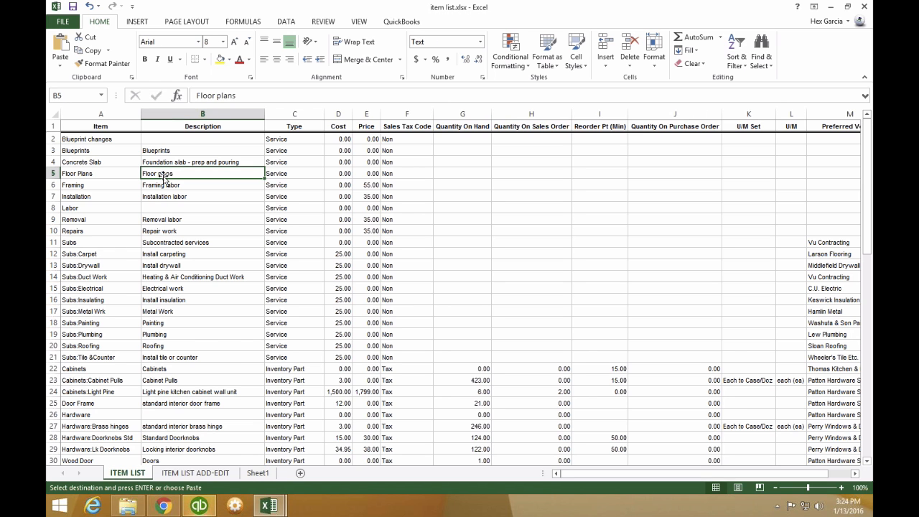
pyautogui.click(99, 115)
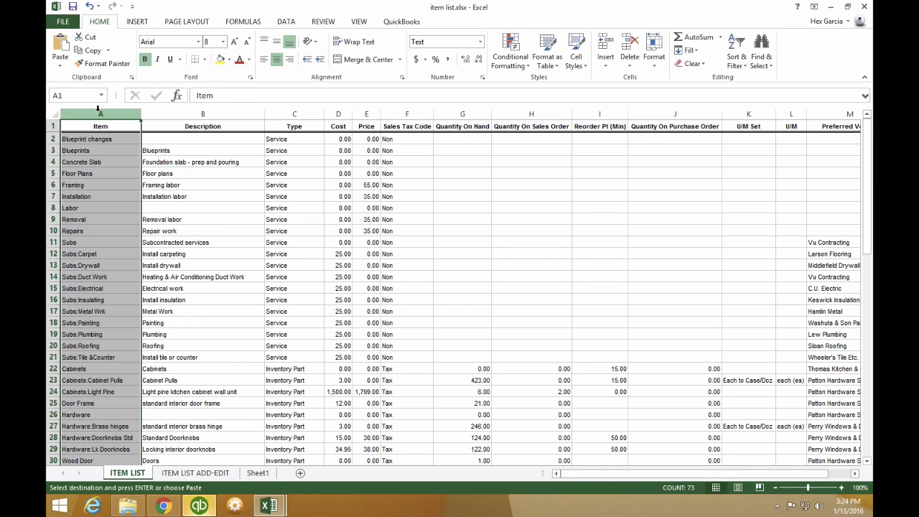
pyautogui.click(217, 116)
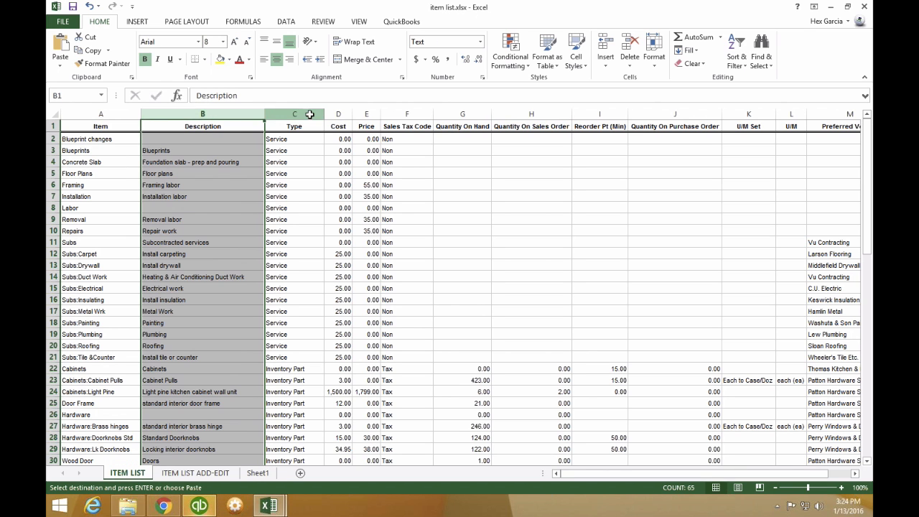
pyautogui.click(295, 115)
pyautogui.click(357, 113)
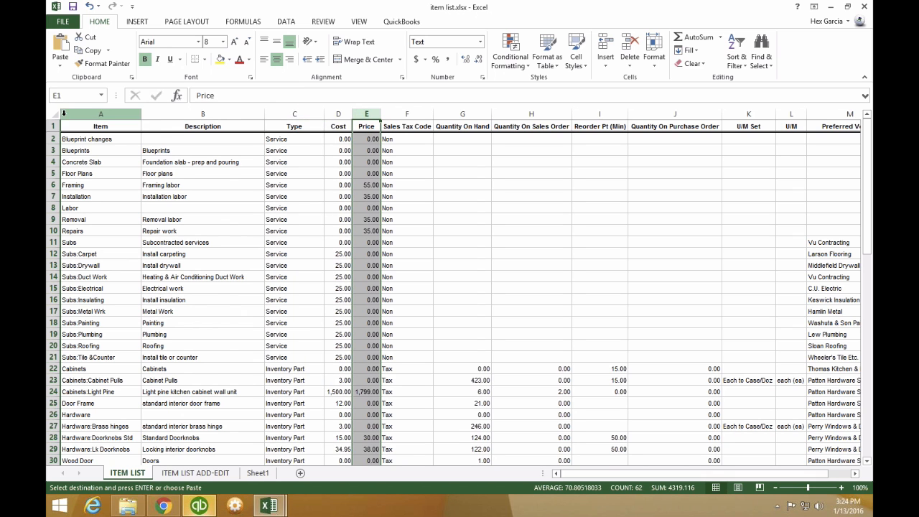
# Format header row 1 of the ITEM LIST sheet in italics with a yellow fill.
pyautogui.moveTo(81, 126); pyautogui.dragTo(548, 124)
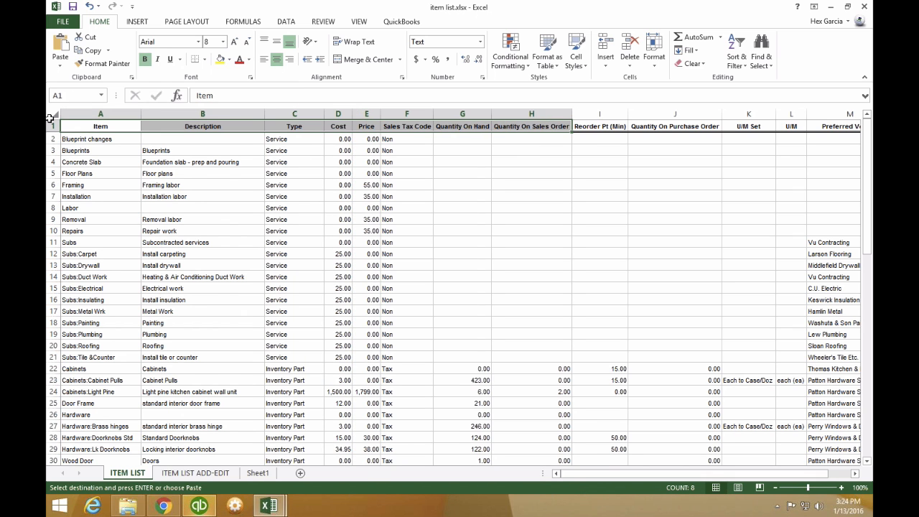
pyautogui.click(52, 126)
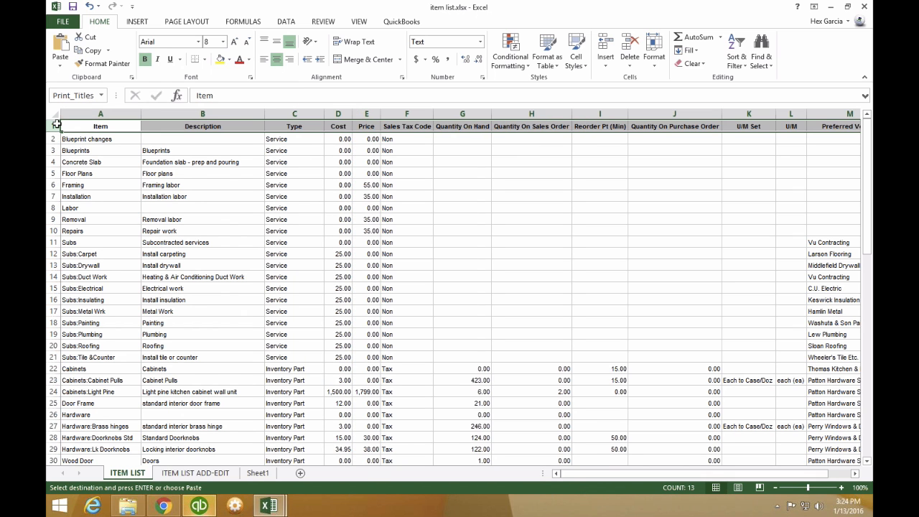
pyautogui.click(157, 59)
pyautogui.click(221, 61)
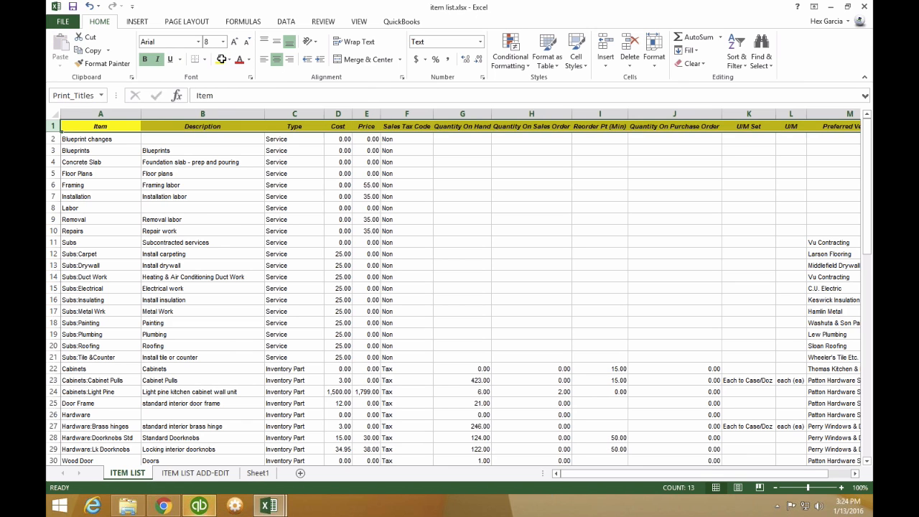
pyautogui.click(167, 162)
pyautogui.click(100, 127)
pyautogui.press('Right')
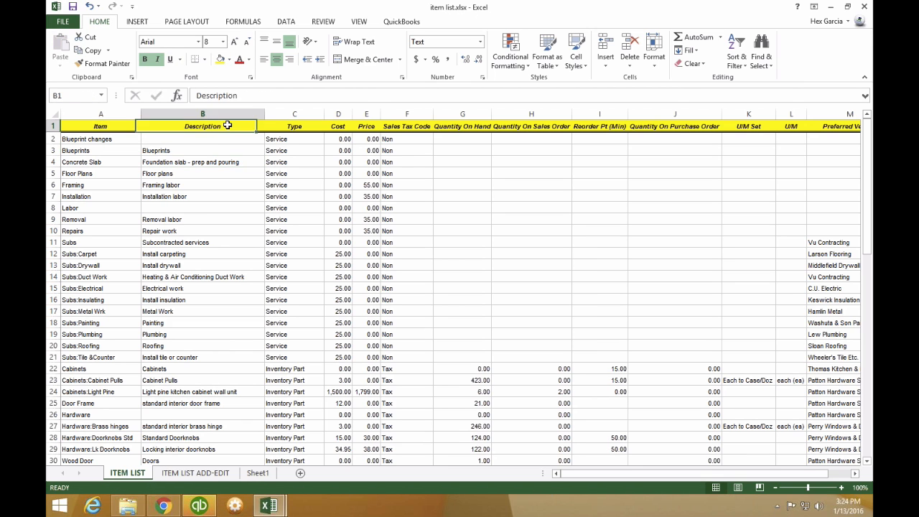
pyautogui.press('Right')
# Back in QuickBooks, set the import type of the coa1 mapping to Item.
pyautogui.click(199, 506)
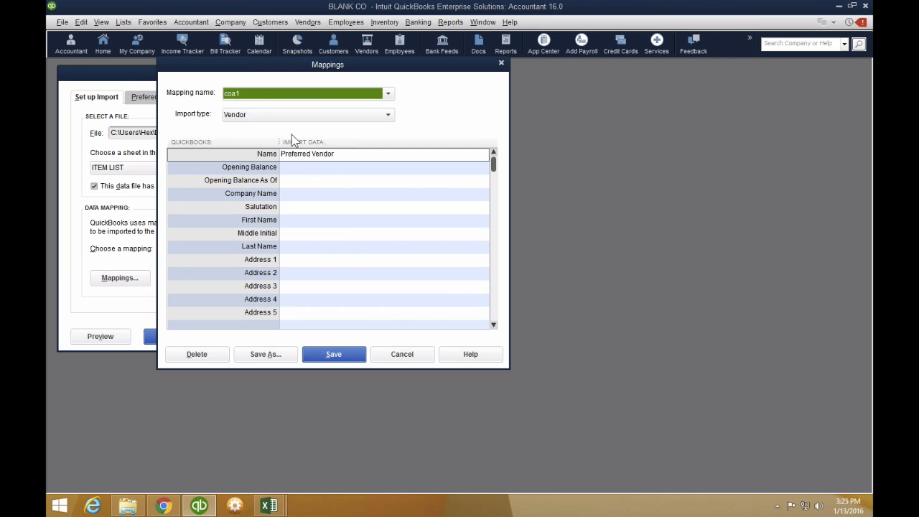
pyautogui.click(245, 117)
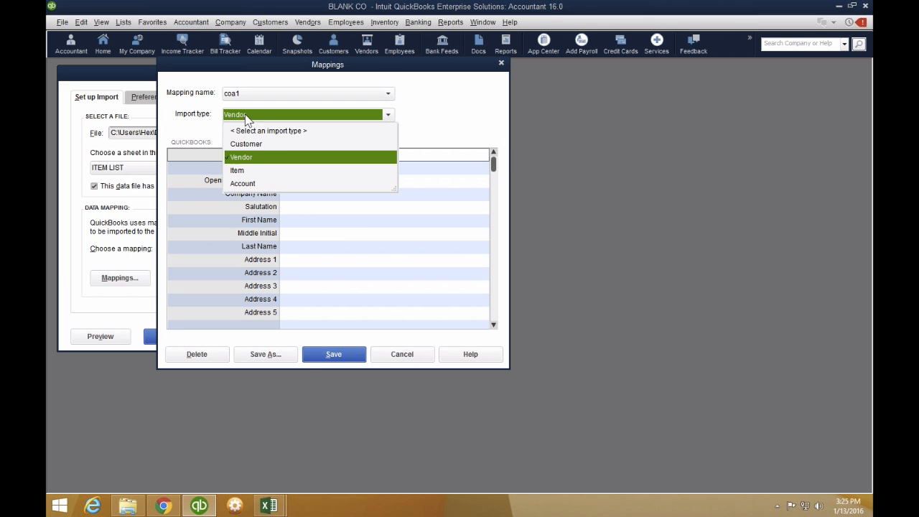
pyautogui.click(247, 172)
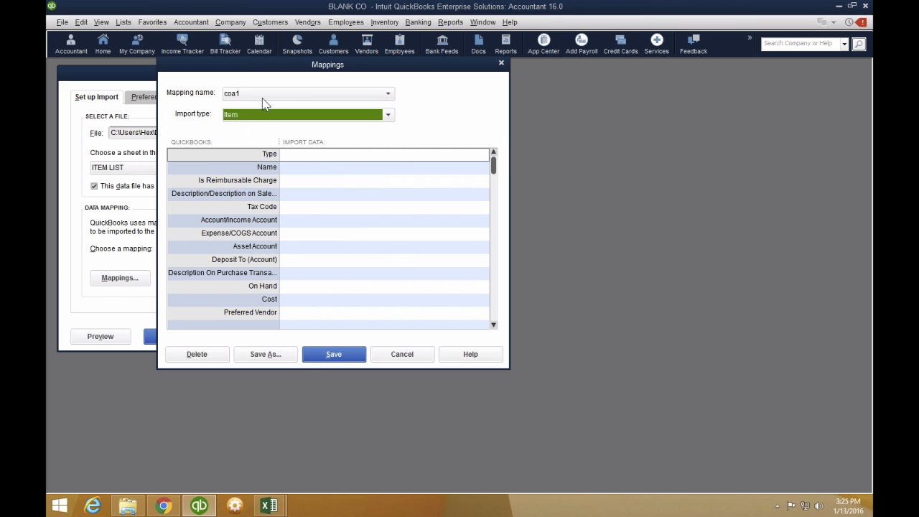
# Map the Name field to the Item column and the sales description field to the Description column.
pyautogui.click(318, 167)
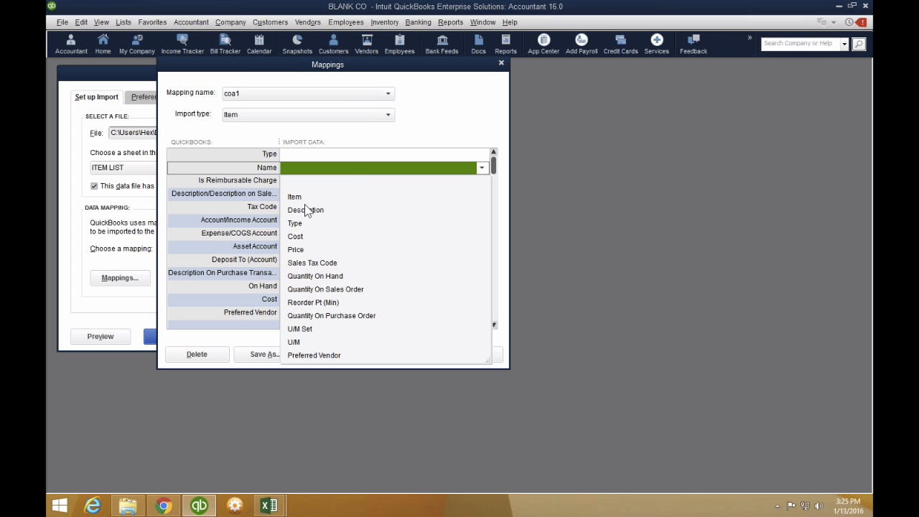
pyautogui.click(297, 198)
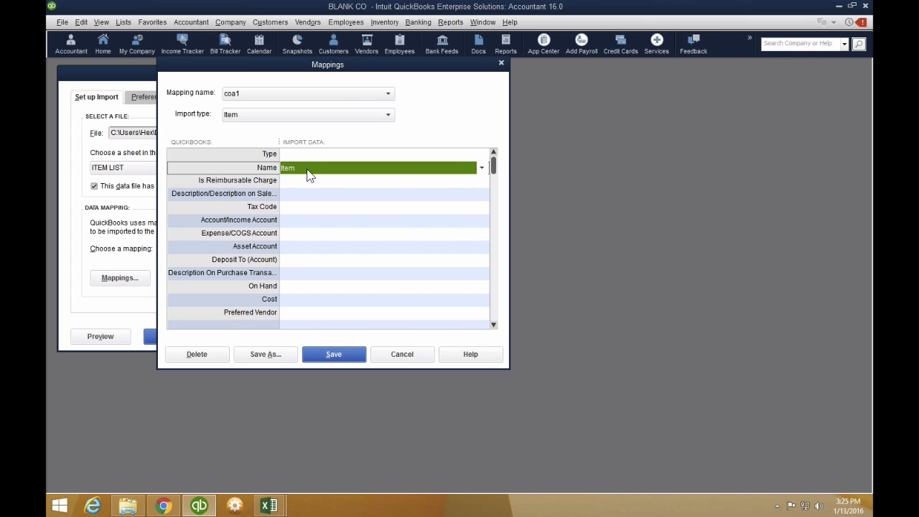
pyautogui.click(307, 170)
pyautogui.click(303, 170)
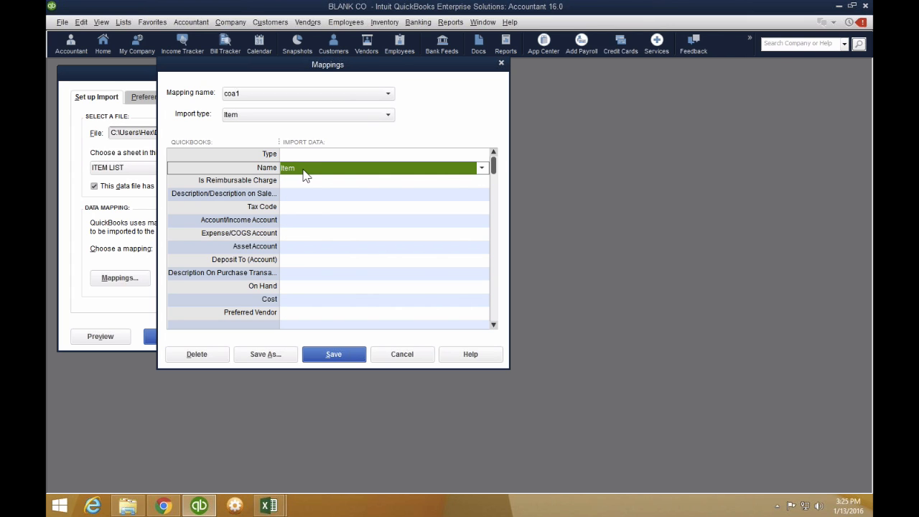
pyautogui.click(306, 194)
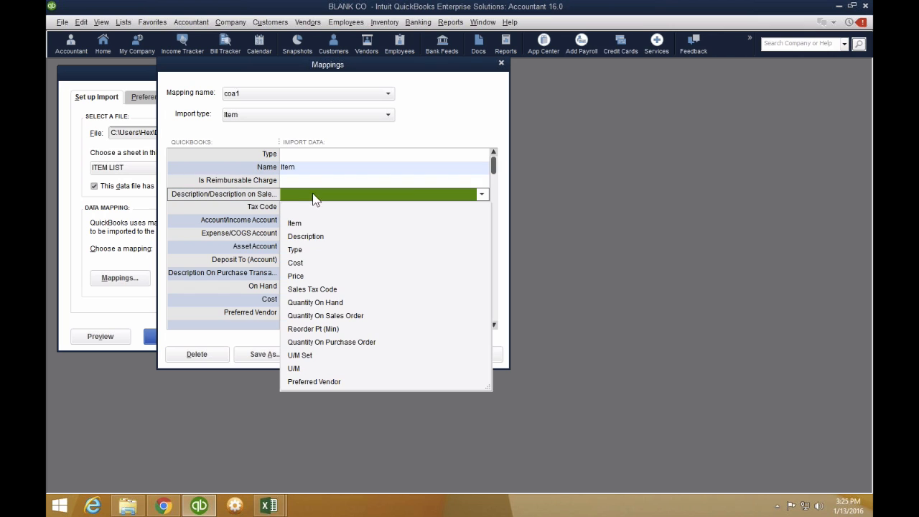
pyautogui.click(324, 234)
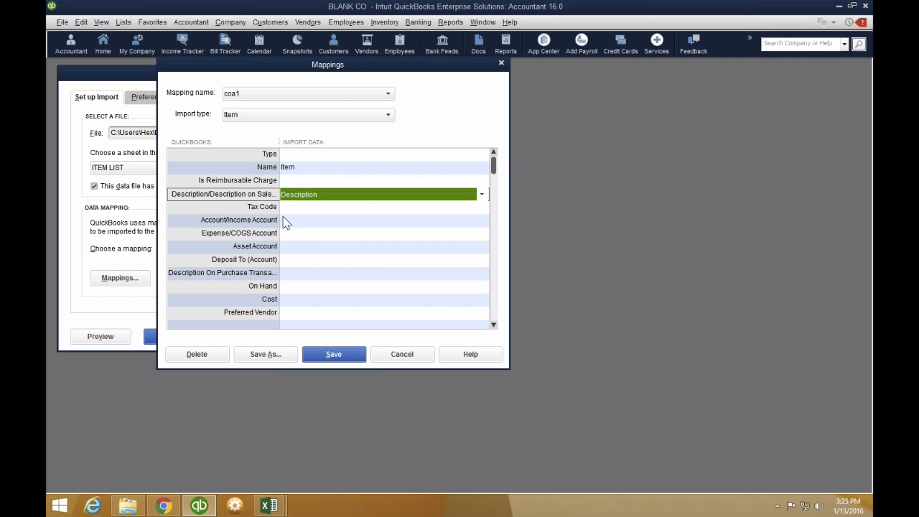
# Try mapping On Hand to Quantity On Hand and Cost to Cost, and cancel both the mapping and the file import.
pyautogui.click(305, 220)
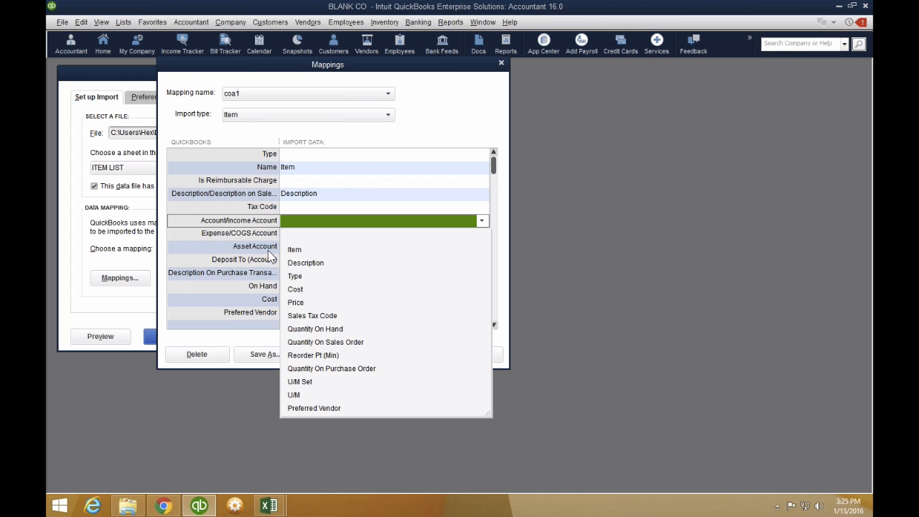
pyautogui.click(248, 234)
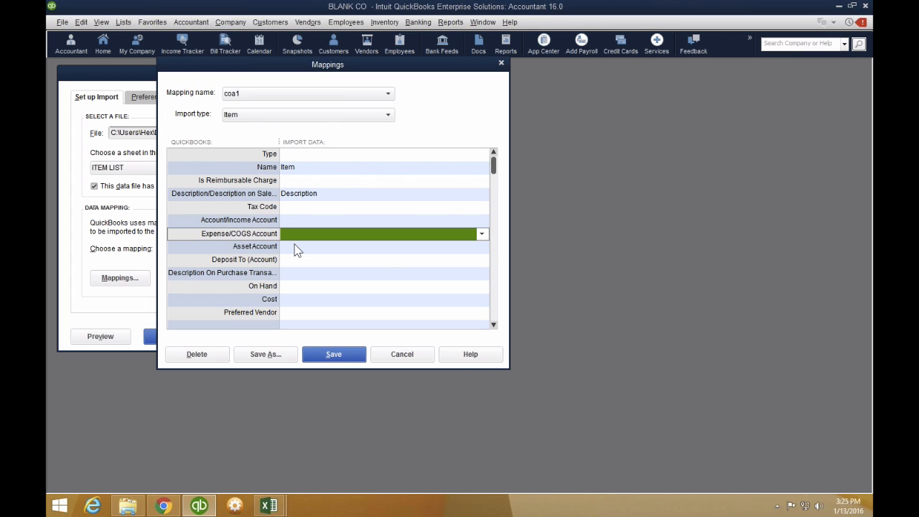
pyautogui.click(296, 248)
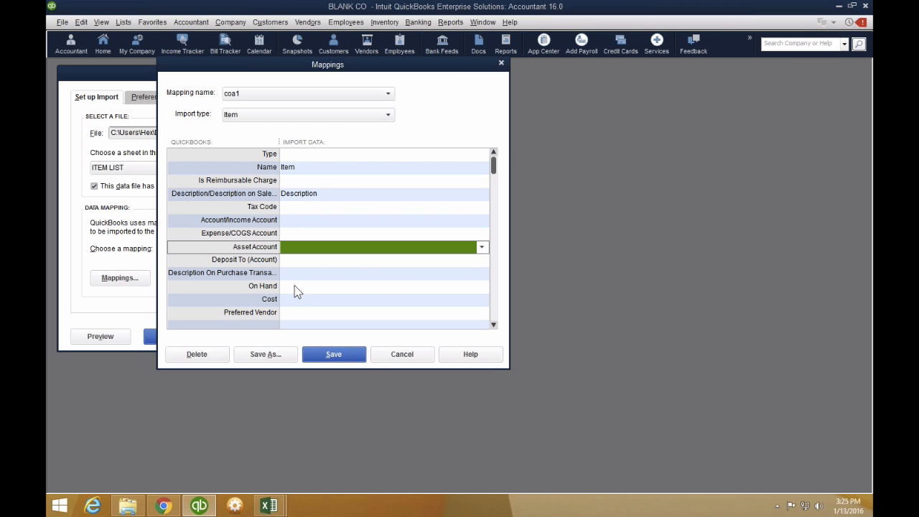
pyautogui.click(297, 289)
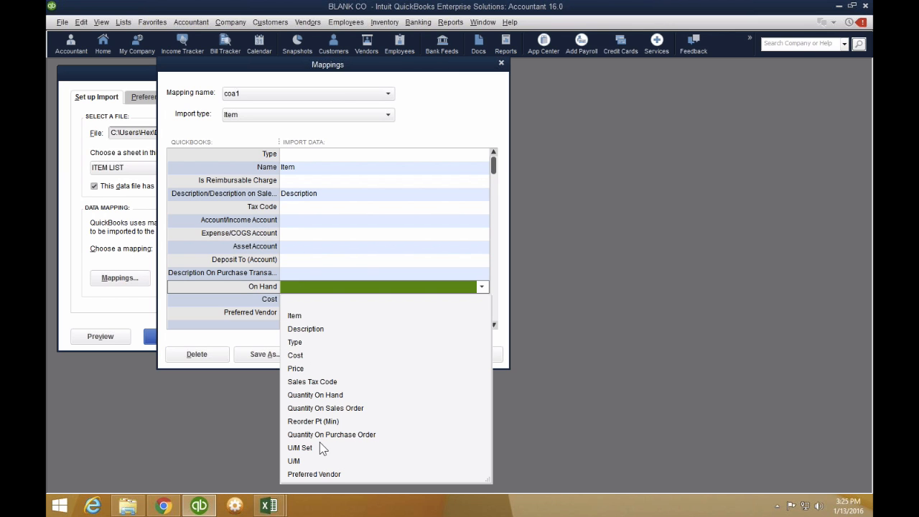
pyautogui.click(321, 396)
pyautogui.click(304, 297)
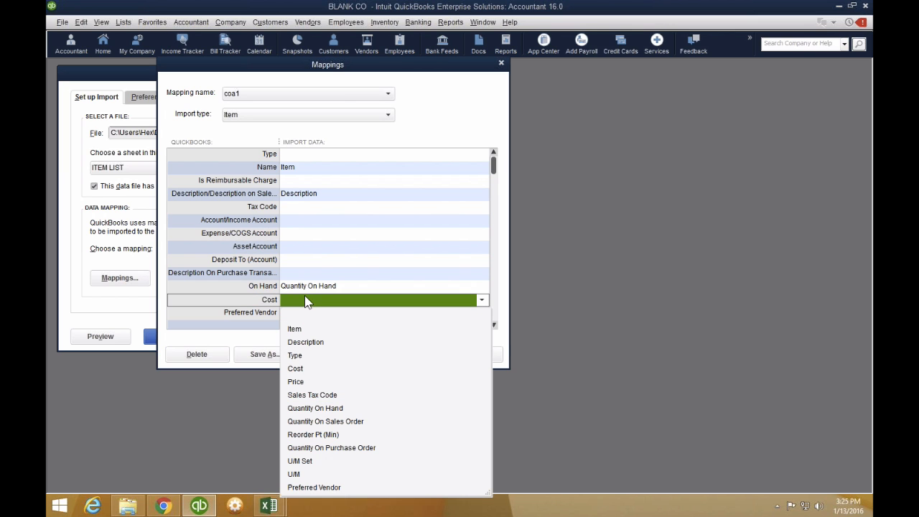
pyautogui.click(306, 369)
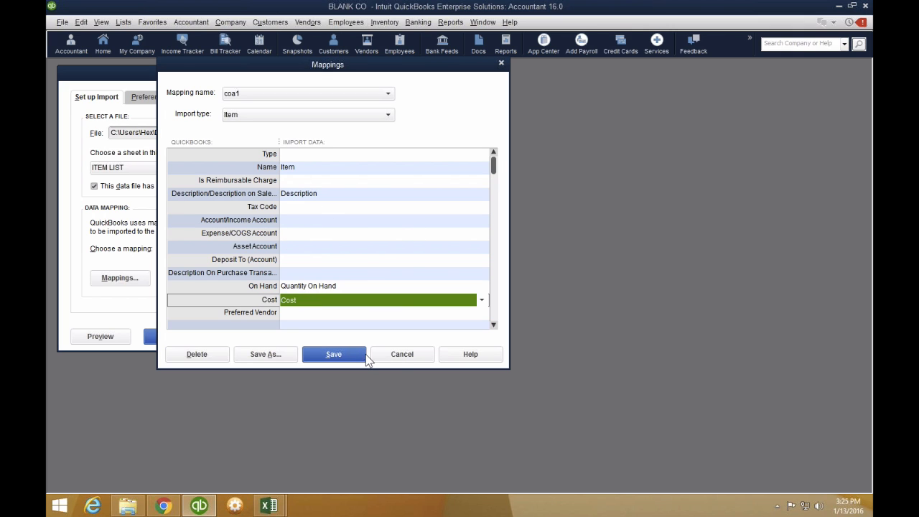
pyautogui.click(396, 354)
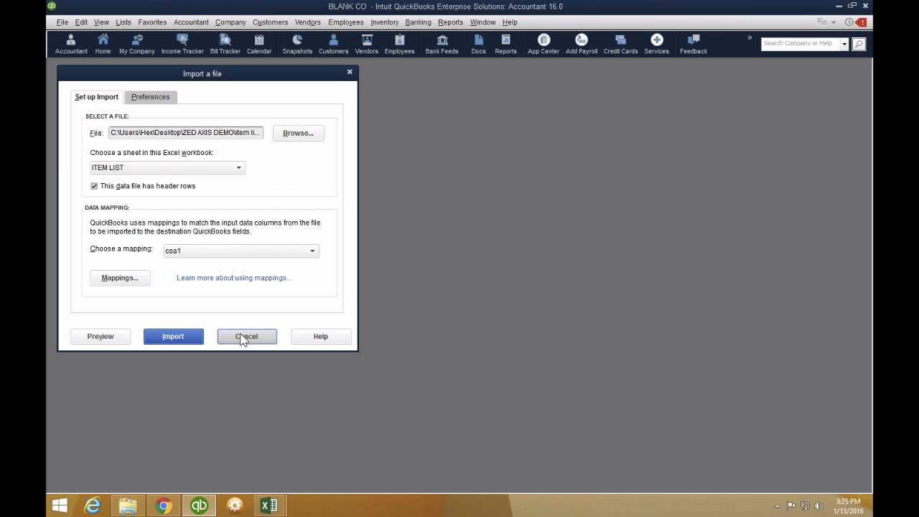
pyautogui.click(245, 338)
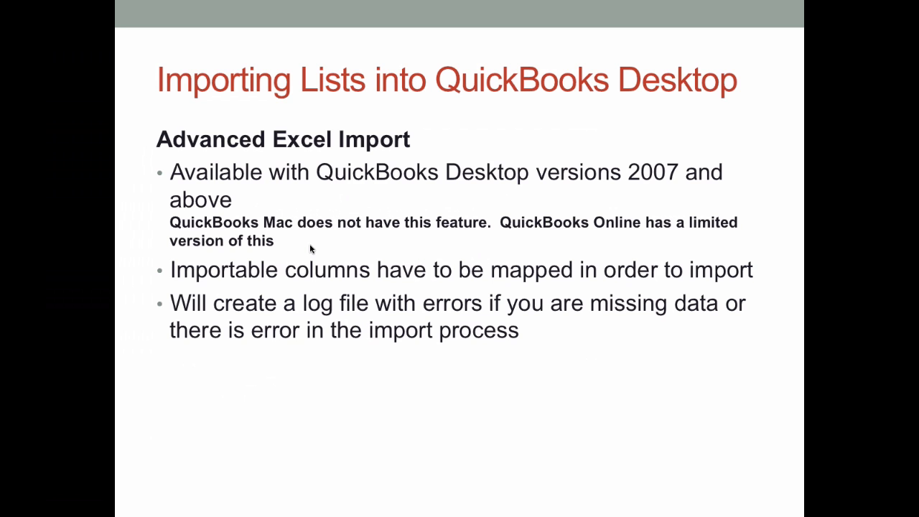
pyautogui.press('Right')
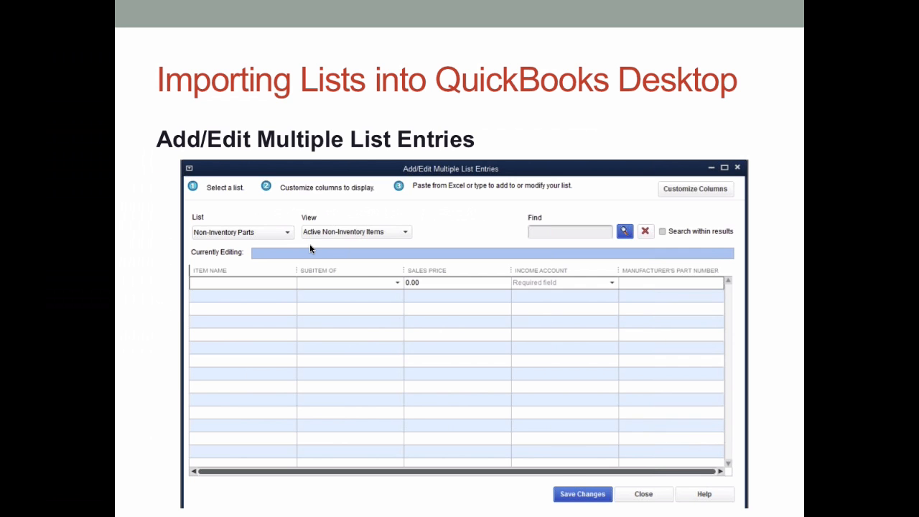
pyautogui.press('Right')
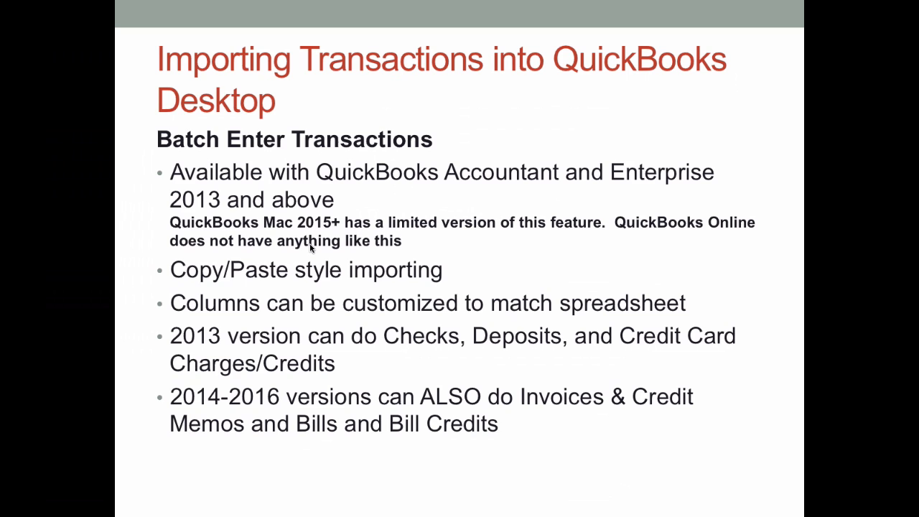
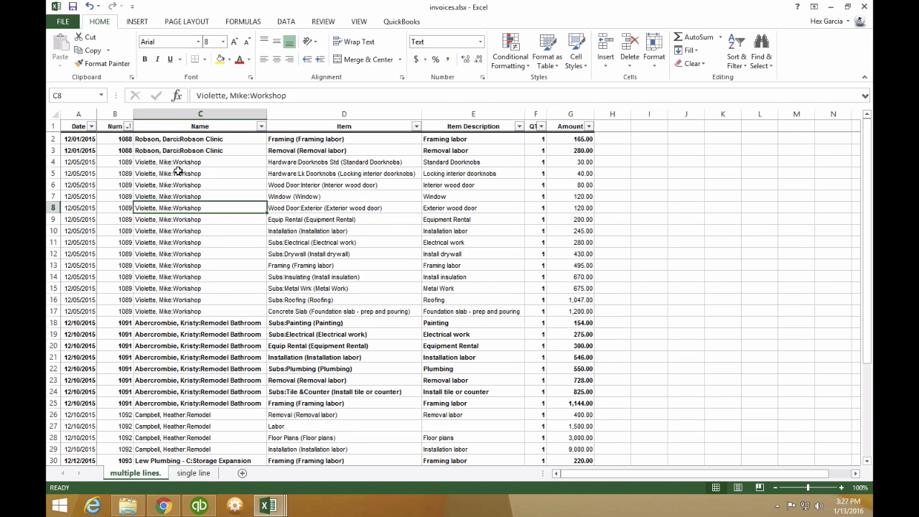
# Show the single line sheet of invoices.xlsx, and open a maximized Batch Enter Transactions window in QuickBooks.
pyautogui.click(193, 472)
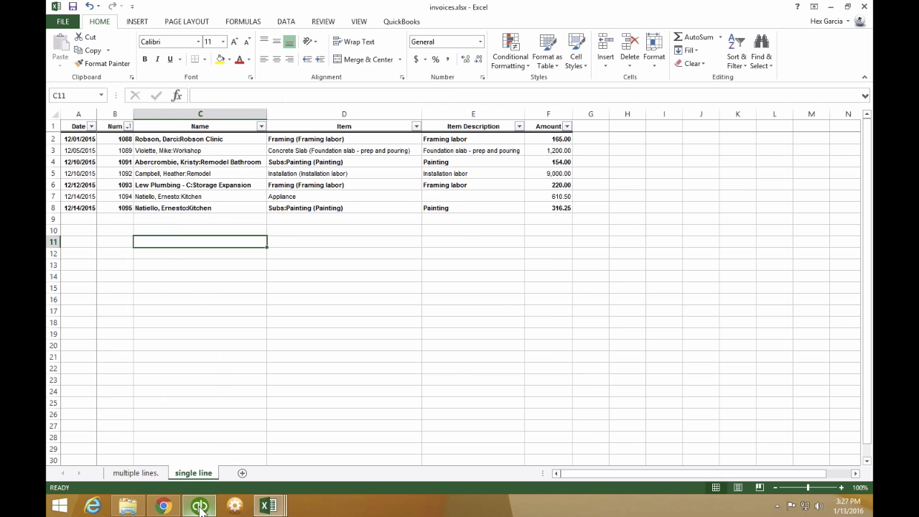
pyautogui.click(199, 508)
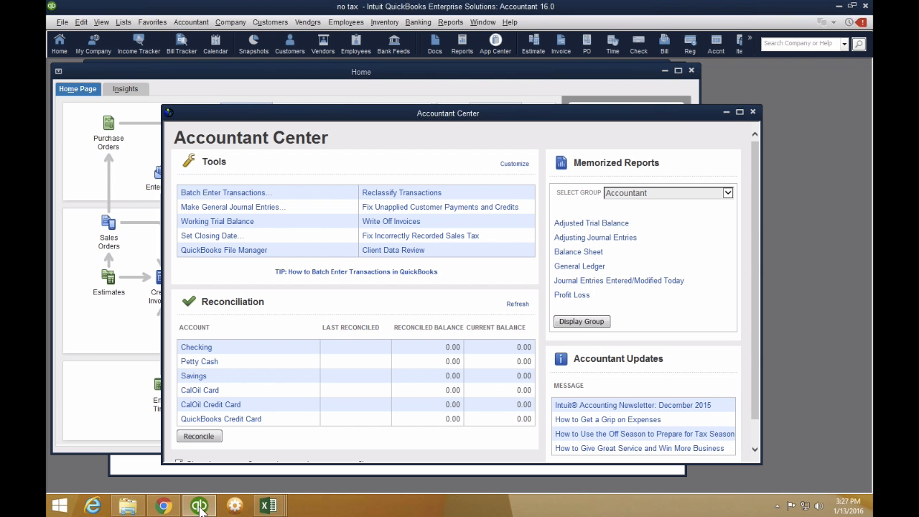
pyautogui.click(190, 23)
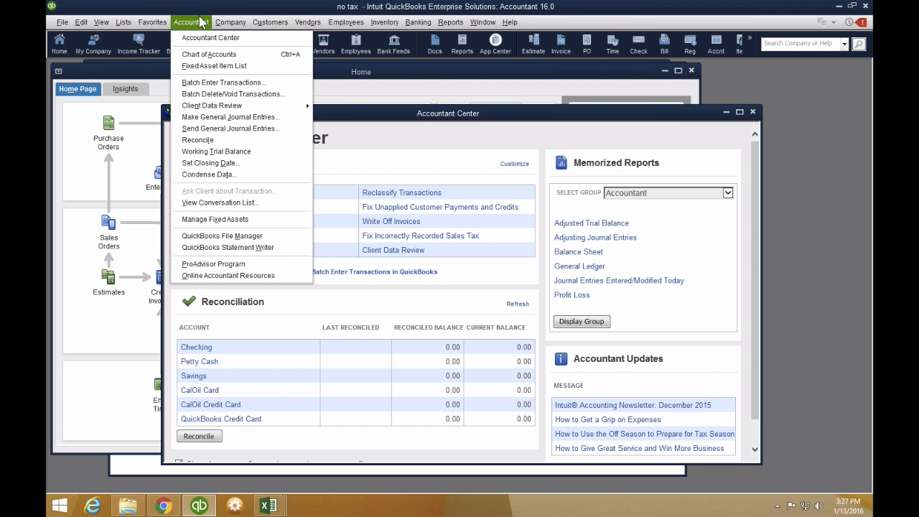
pyautogui.click(205, 82)
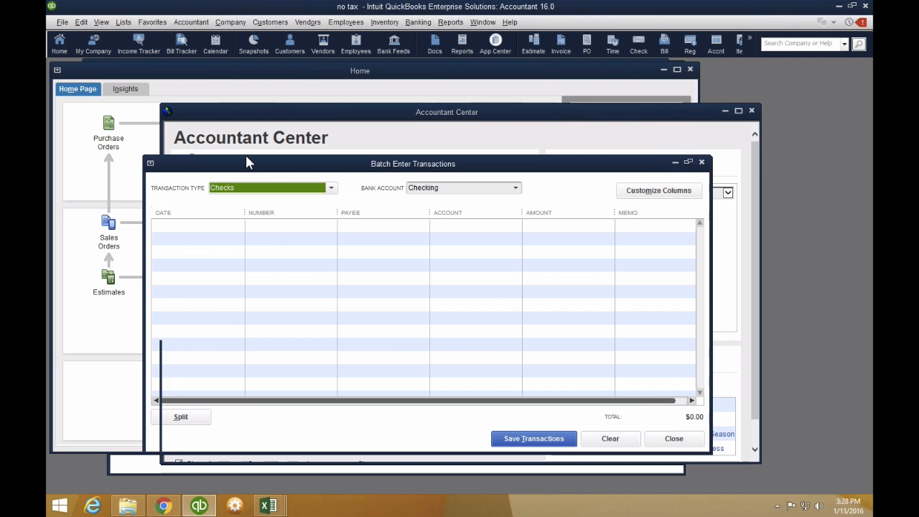
pyautogui.doubleClick(246, 161)
# Review the available batch transaction types and set the transaction type to Invoices & Credit Memos.
pyautogui.click(147, 75)
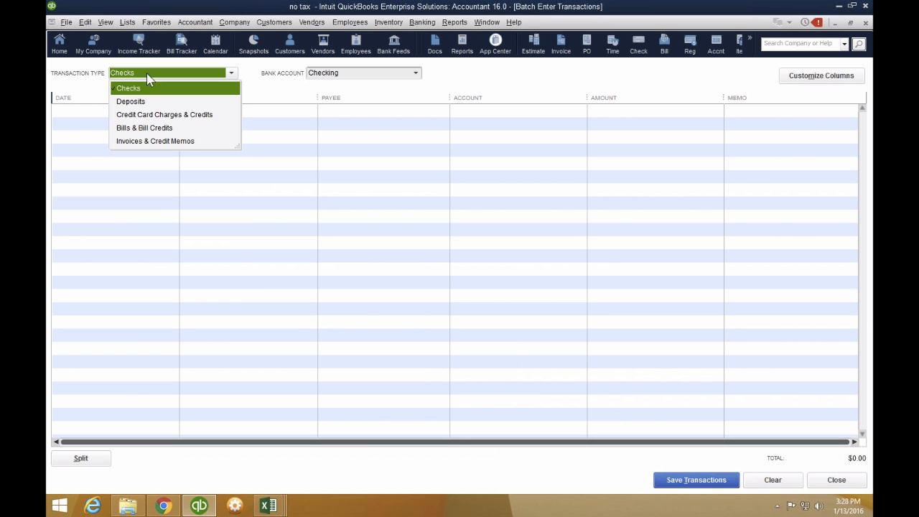
pyautogui.click(152, 141)
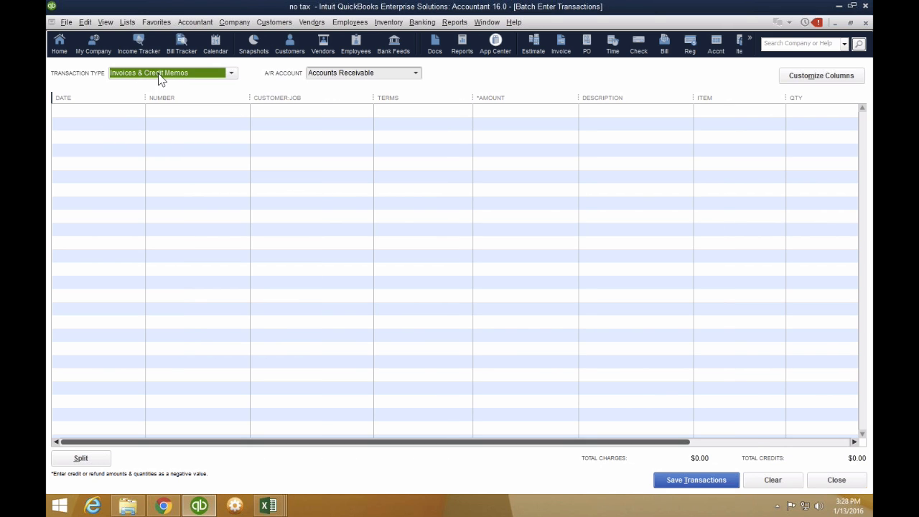
pyautogui.click(160, 74)
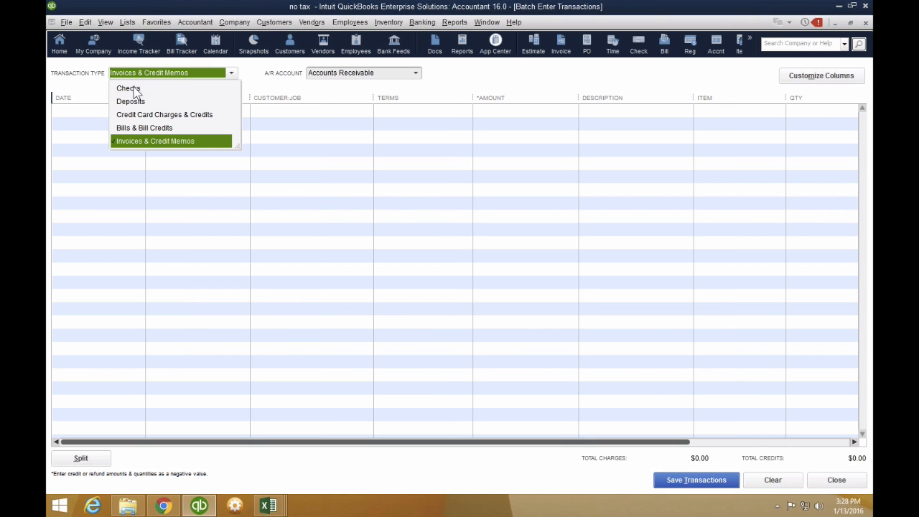
pyautogui.click(171, 141)
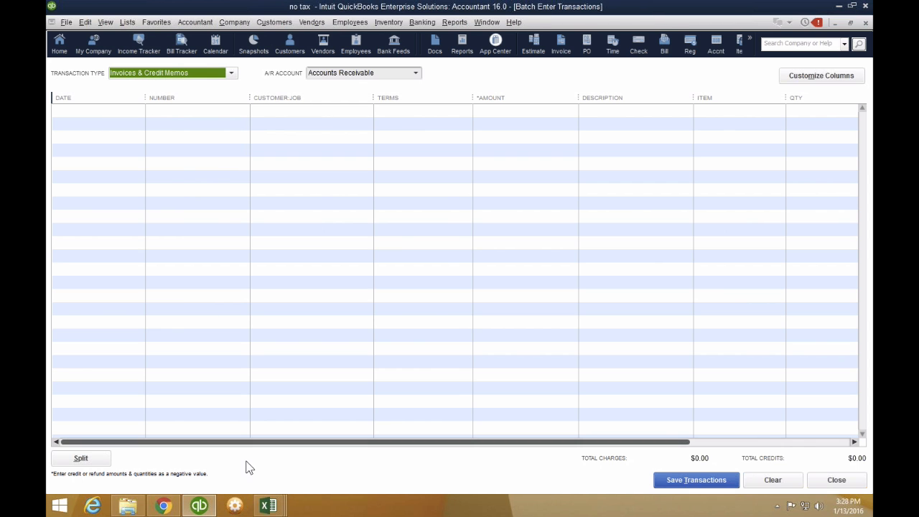
# Switch to invoices.xlsx in Excel and copy the invoice rows A2:F8 of the single line sheet.
pyautogui.click(269, 506)
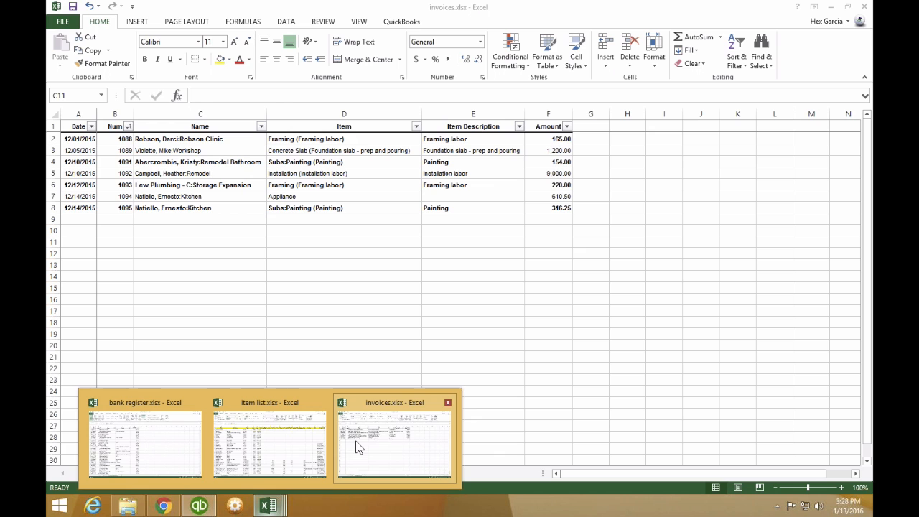
pyautogui.click(353, 437)
pyautogui.click(270, 274)
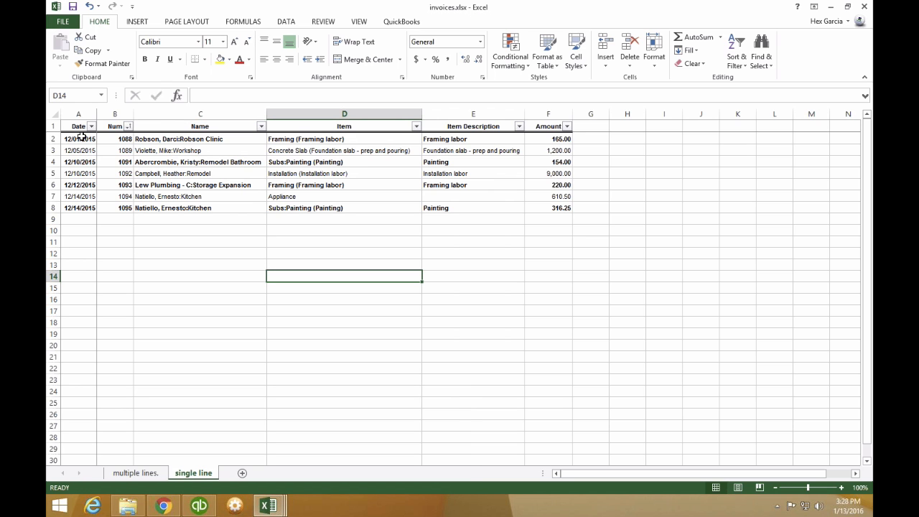
pyautogui.moveTo(74, 137); pyautogui.dragTo(553, 208)
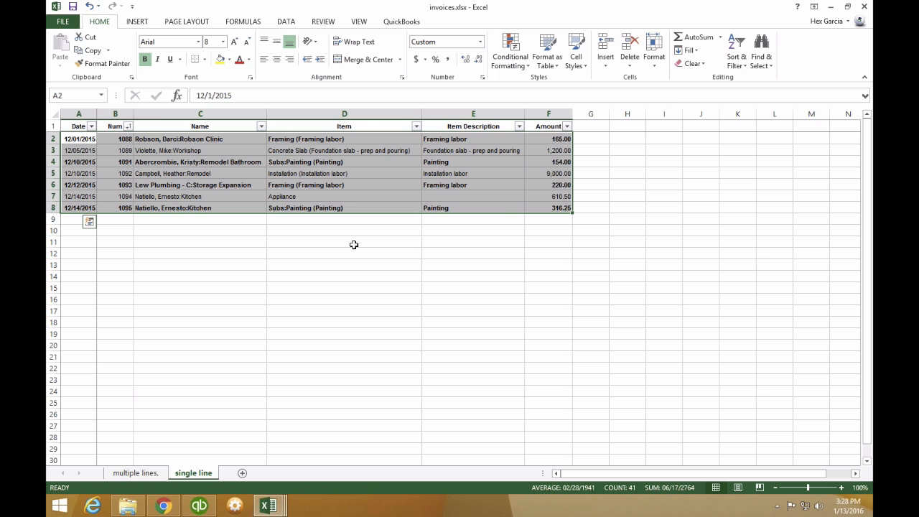
pyautogui.click(354, 245)
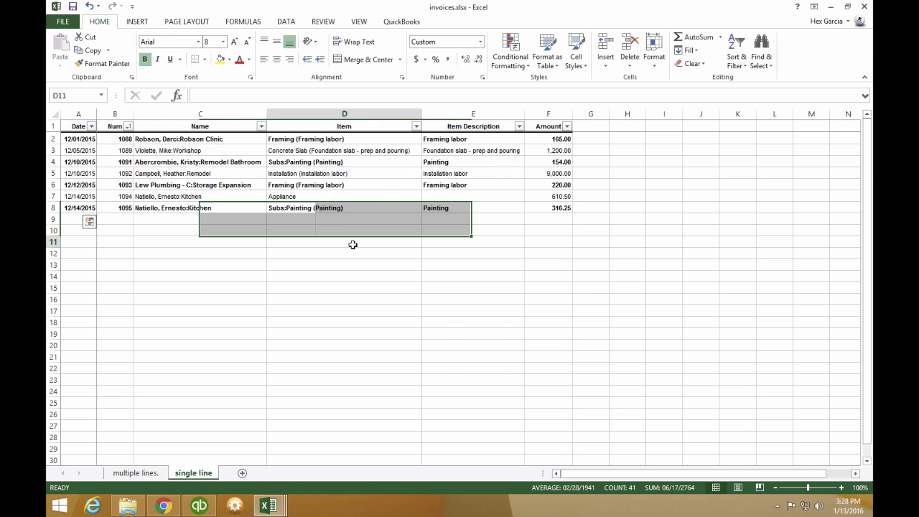
pyautogui.moveTo(86, 145); pyautogui.dragTo(556, 208)
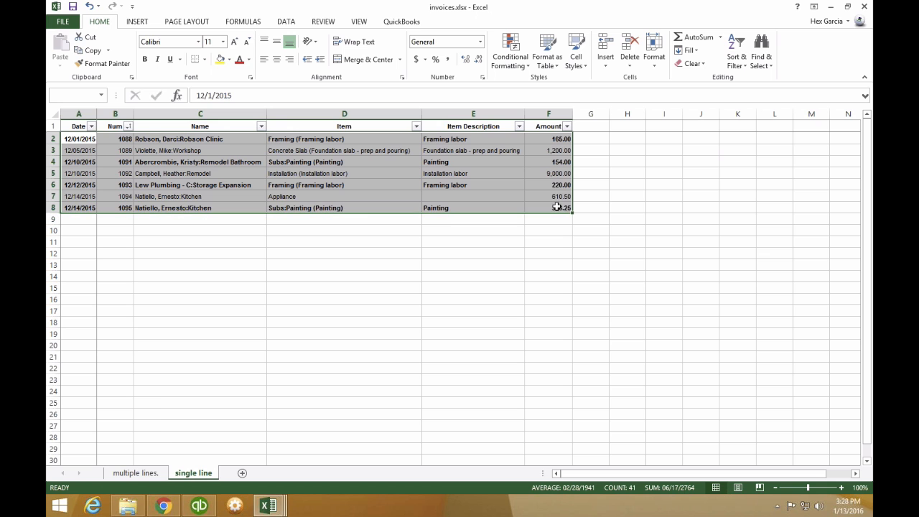
pyautogui.rightClick(326, 167)
pyautogui.hotkey('ctrl', 'c')
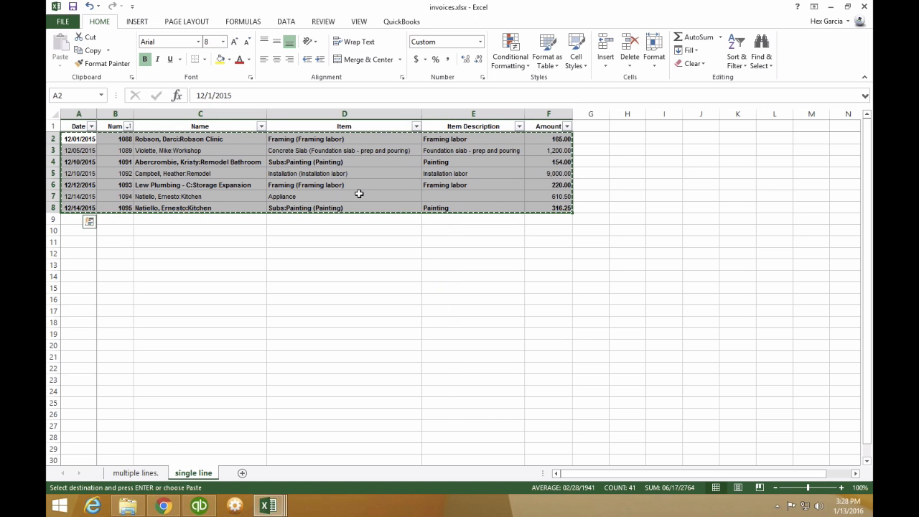
# Review the column order of the single line sheet from Date to Amount, and open the batch column customization in QuickBooks.
pyautogui.click(203, 510)
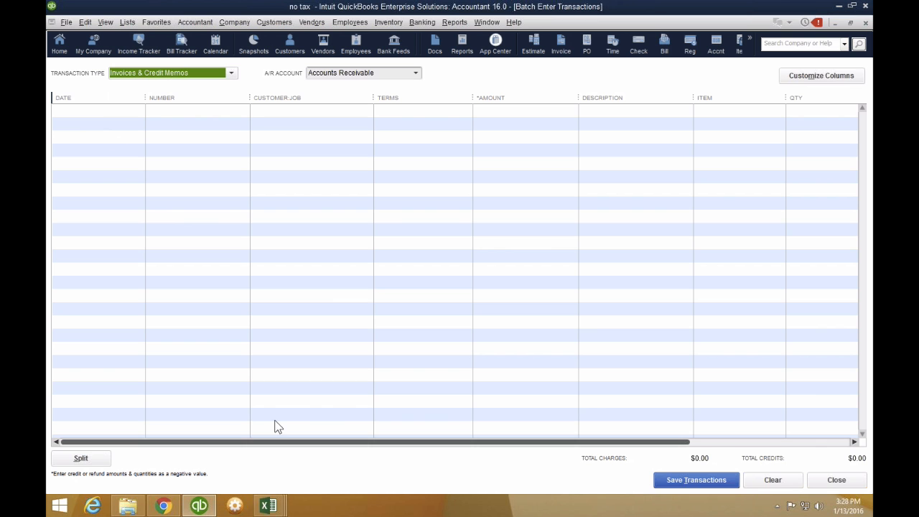
pyautogui.click(268, 506)
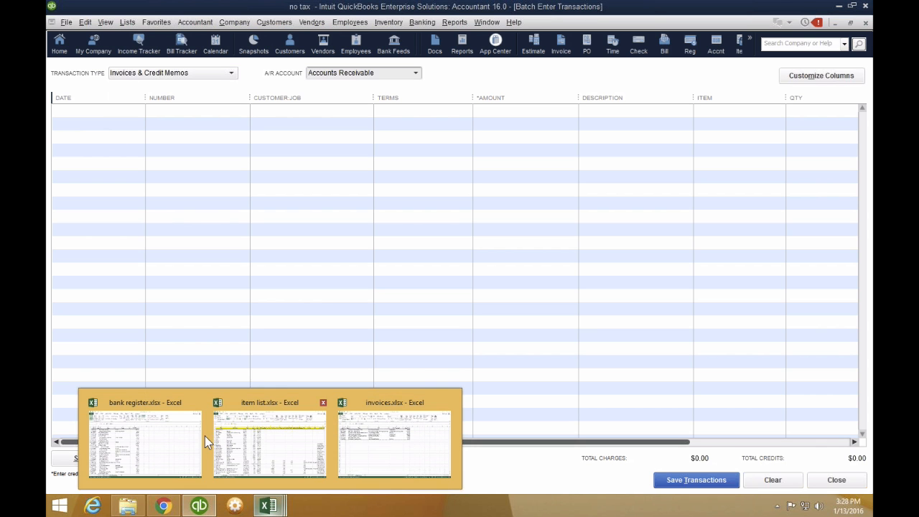
pyautogui.click(383, 438)
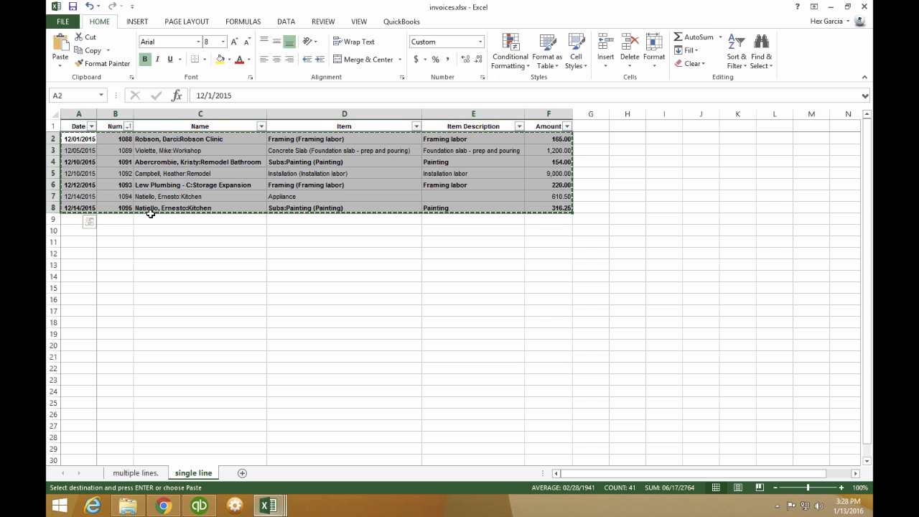
pyautogui.click(79, 114)
pyautogui.click(115, 114)
pyautogui.click(197, 112)
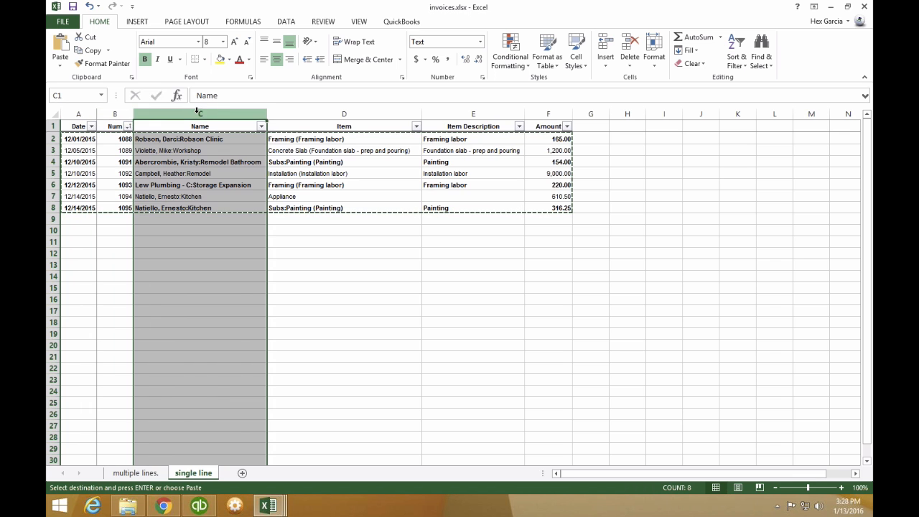
pyautogui.click(318, 113)
pyautogui.click(466, 113)
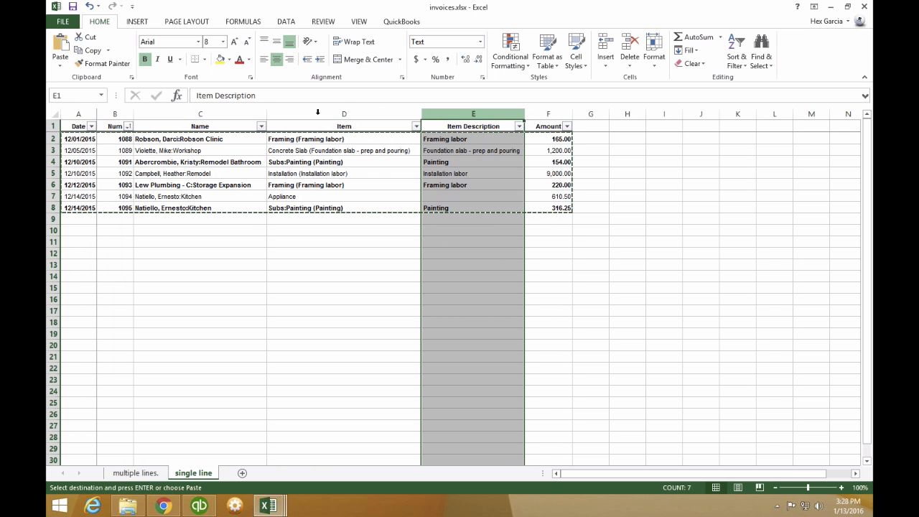
pyautogui.click(548, 114)
pyautogui.click(199, 507)
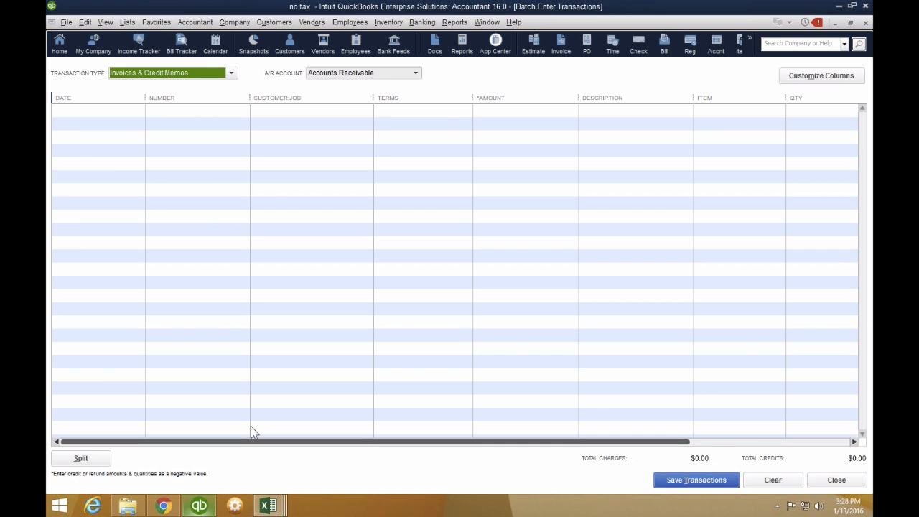
pyautogui.click(822, 75)
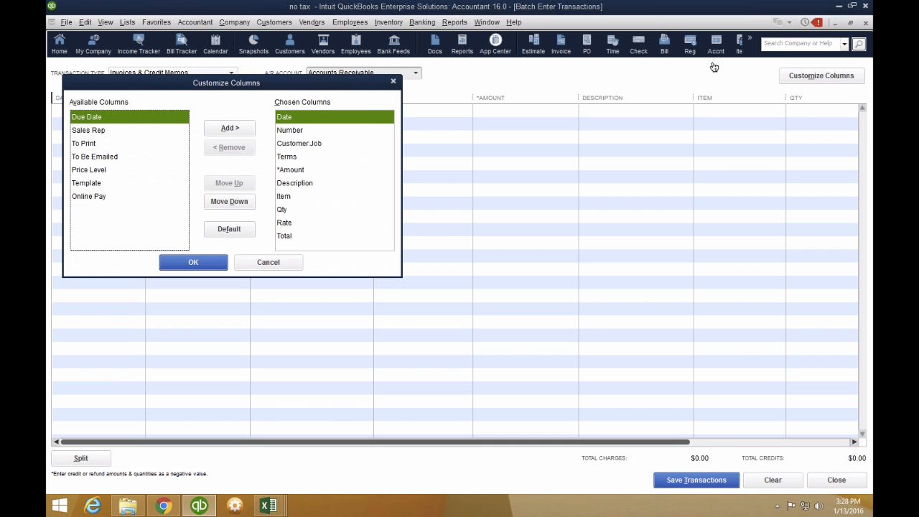
# Try placing Customer:Job ahead of Date and Number in the chosen columns.
pyautogui.click(298, 131)
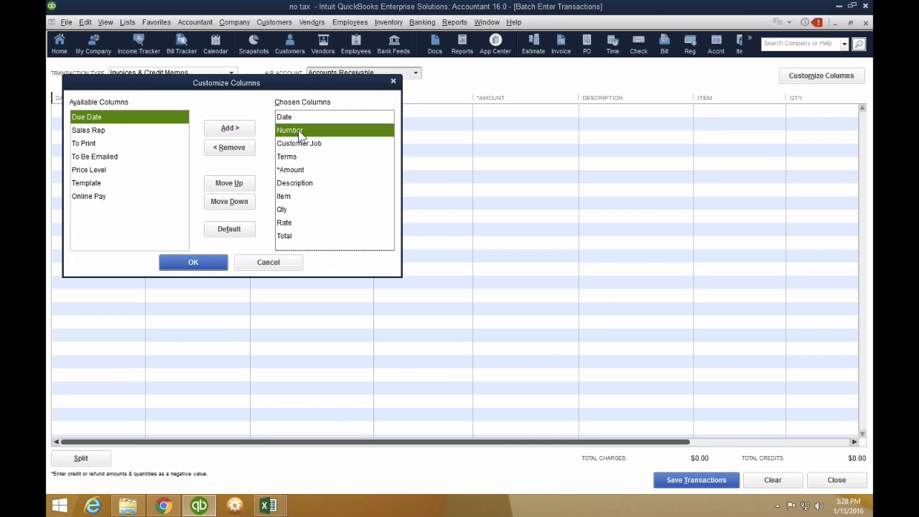
pyautogui.click(303, 144)
pyautogui.click(229, 183)
pyautogui.click(229, 184)
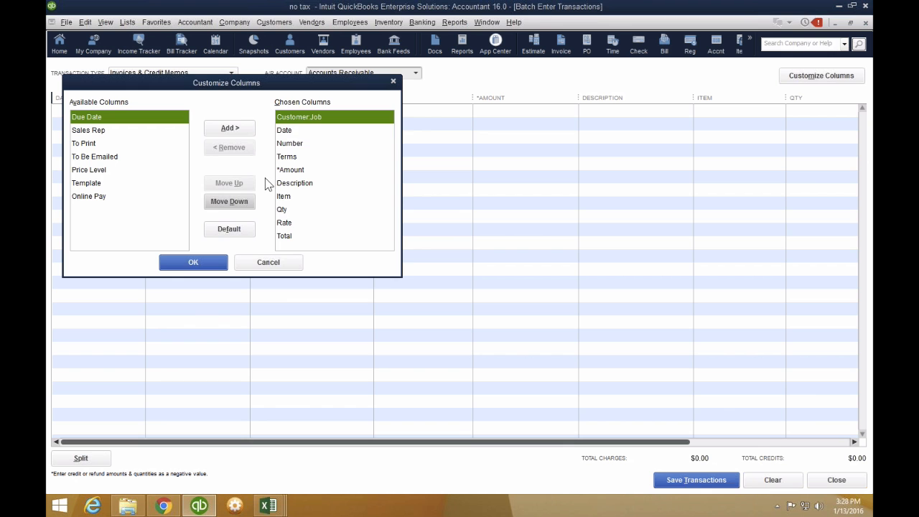
# Check the column order in invoices.xlsx and restore the chosen columns to Date, Number, Customer:Job in QuickBooks.
pyautogui.click(269, 507)
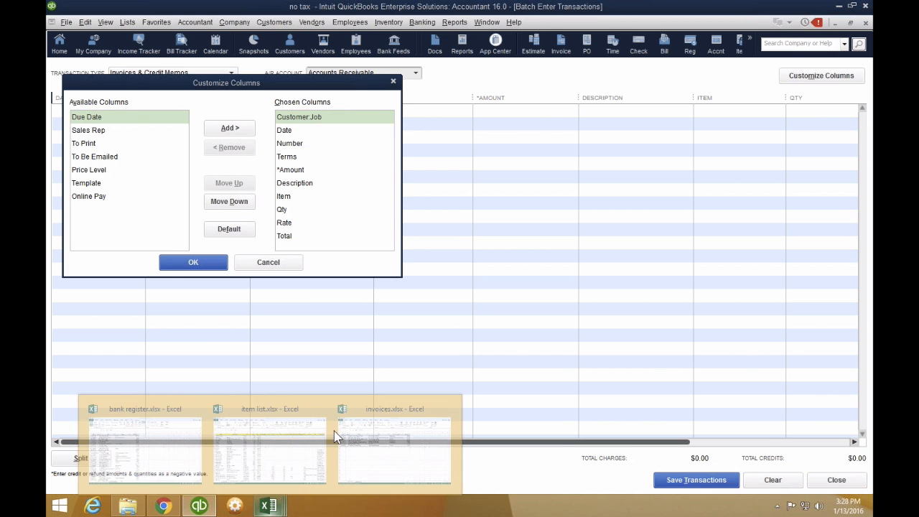
pyautogui.click(257, 471)
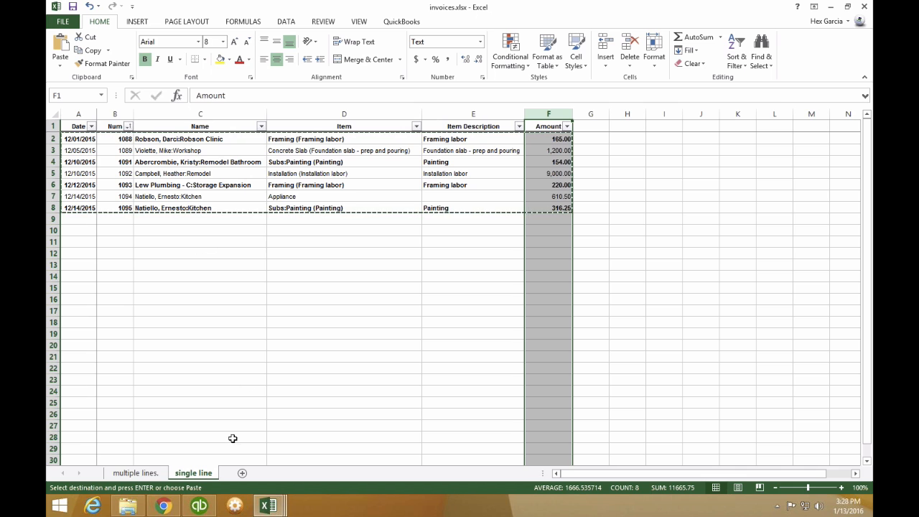
pyautogui.click(199, 506)
pyautogui.click(282, 131)
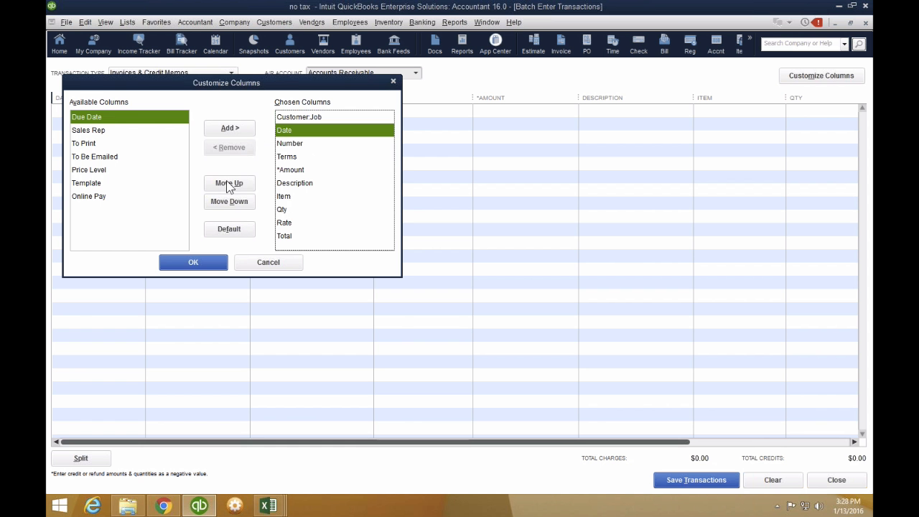
pyautogui.click(228, 184)
pyautogui.click(284, 144)
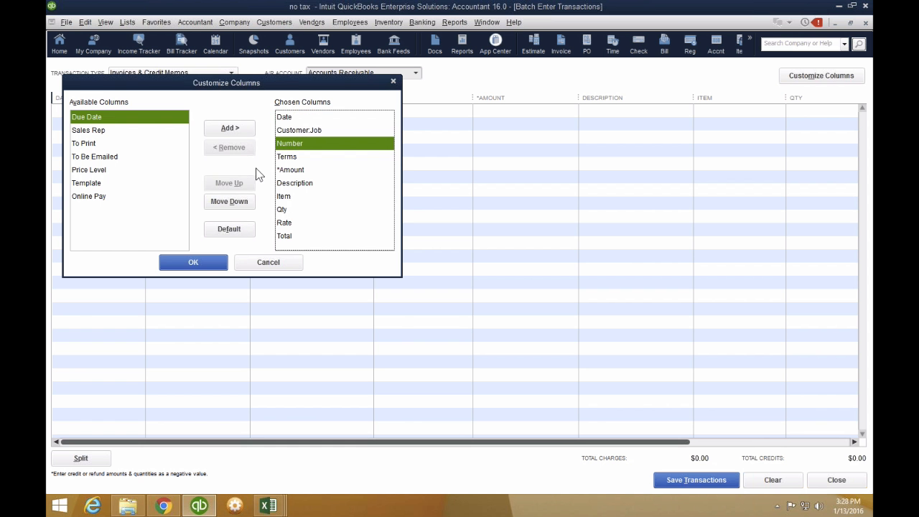
pyautogui.click(229, 183)
pyautogui.click(304, 143)
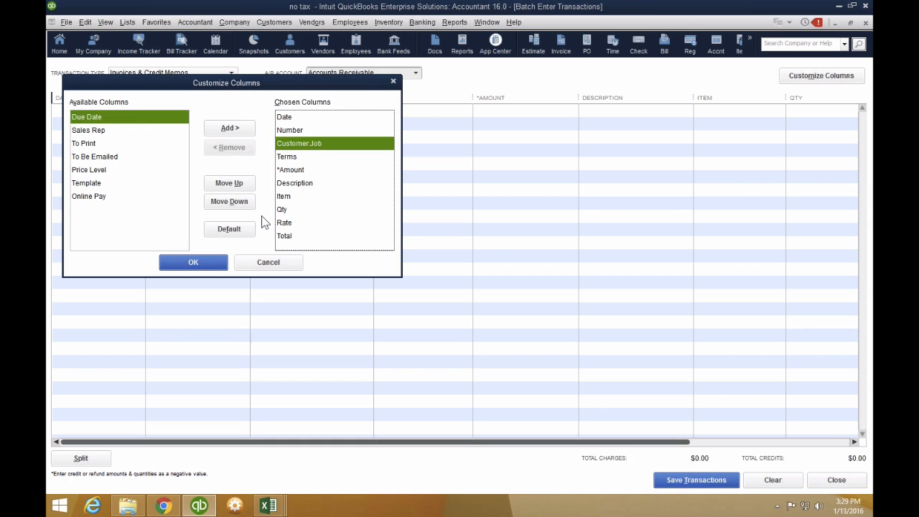
# Place Item, Description and *Amount directly after Customer:Job in the chosen columns.
pyautogui.click(286, 196)
pyautogui.tripleClick(237, 185)
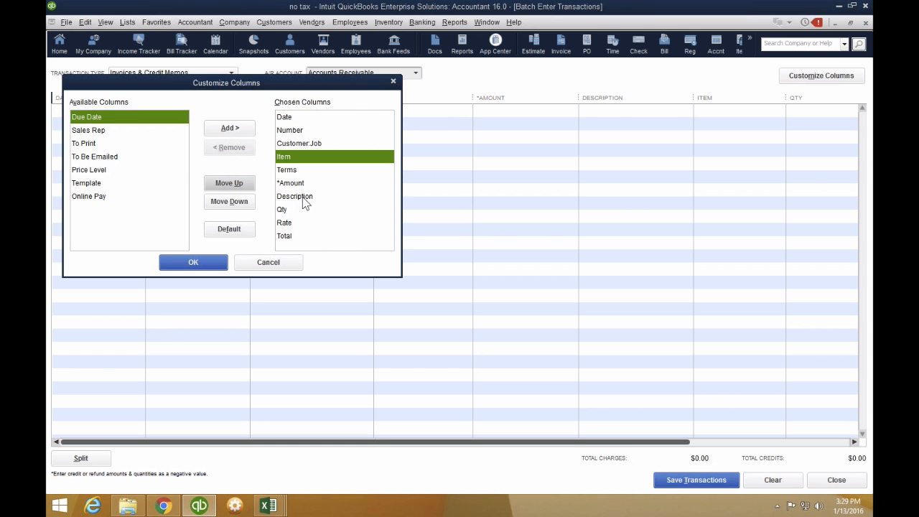
pyautogui.click(303, 199)
pyautogui.doubleClick(237, 184)
pyautogui.click(297, 196)
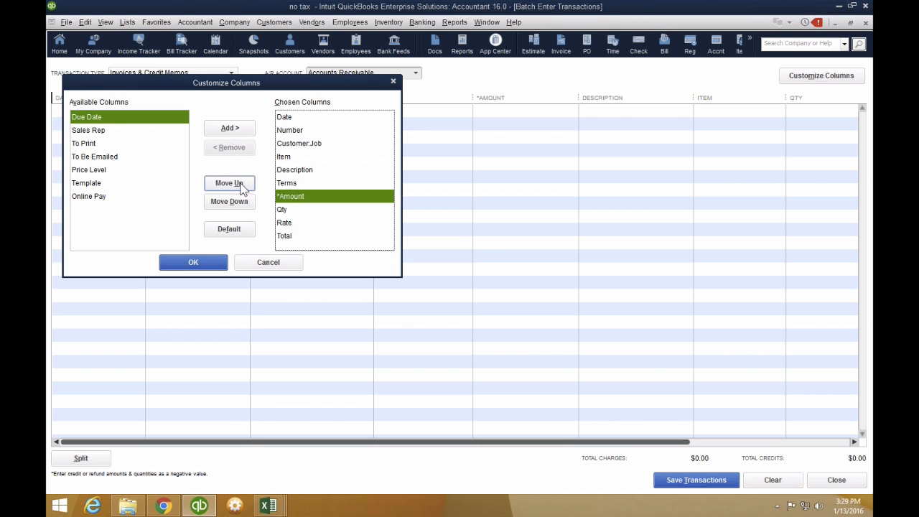
pyautogui.click(240, 187)
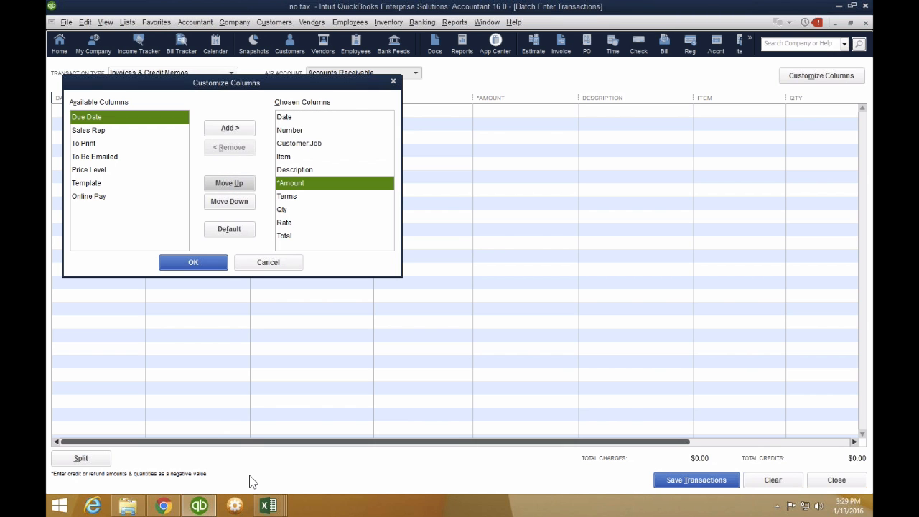
# Check the layout against invoices.xlsx, remove Terms, Qty and Rate from the chosen columns, and apply the column layout.
pyautogui.click(267, 506)
pyautogui.click(373, 435)
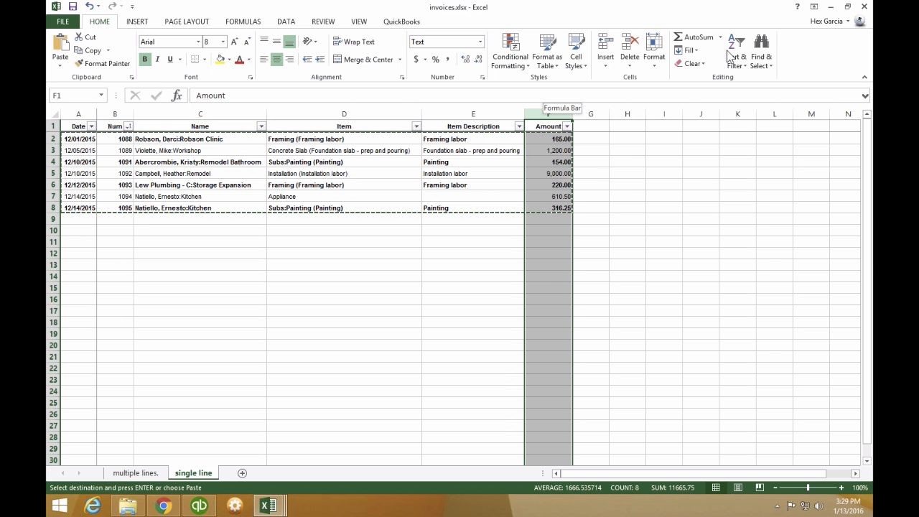
pyautogui.click(199, 505)
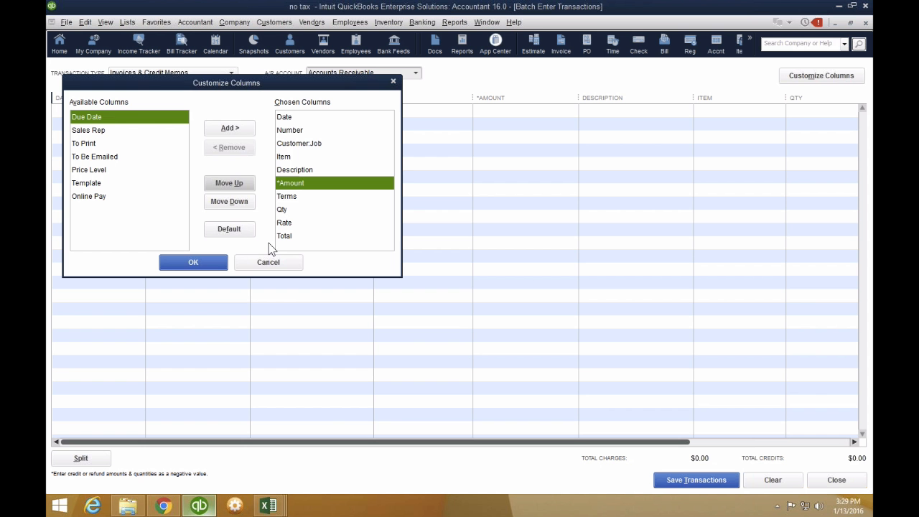
pyautogui.click(345, 196)
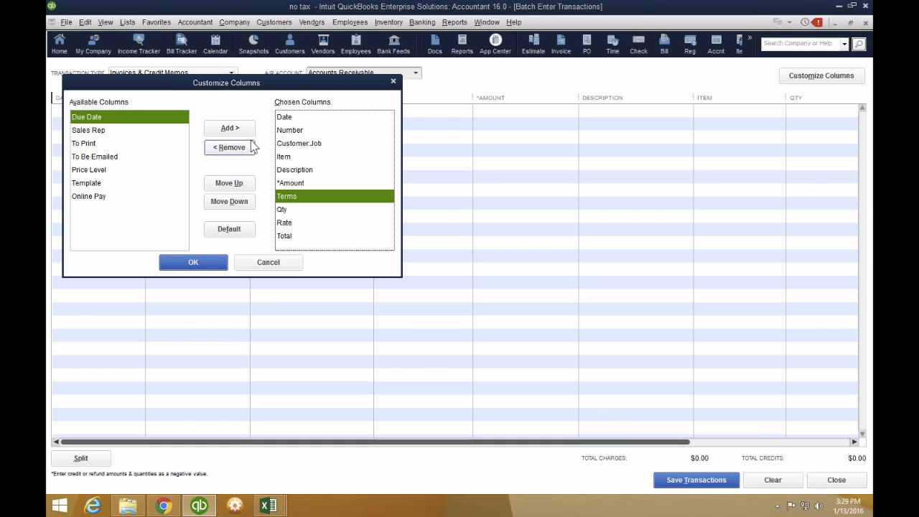
pyautogui.click(242, 148)
pyautogui.click(242, 148)
pyautogui.click(242, 148)
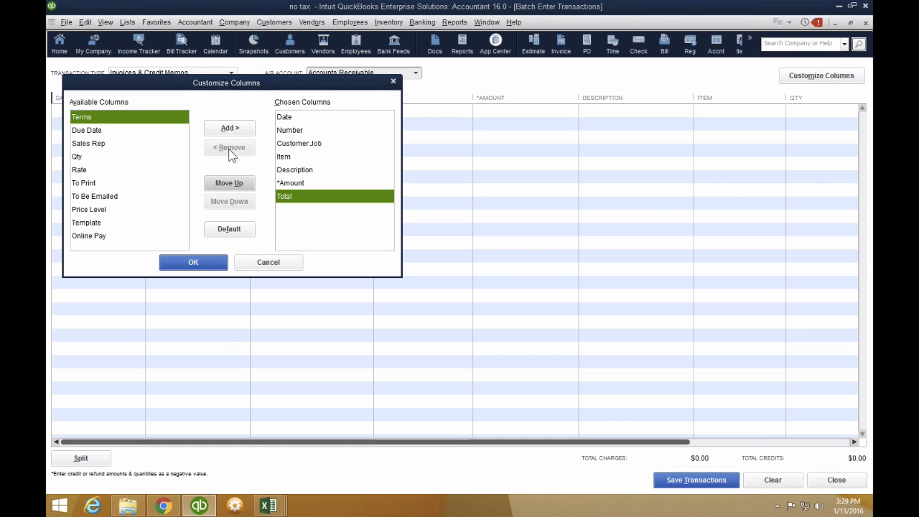
pyautogui.click(194, 265)
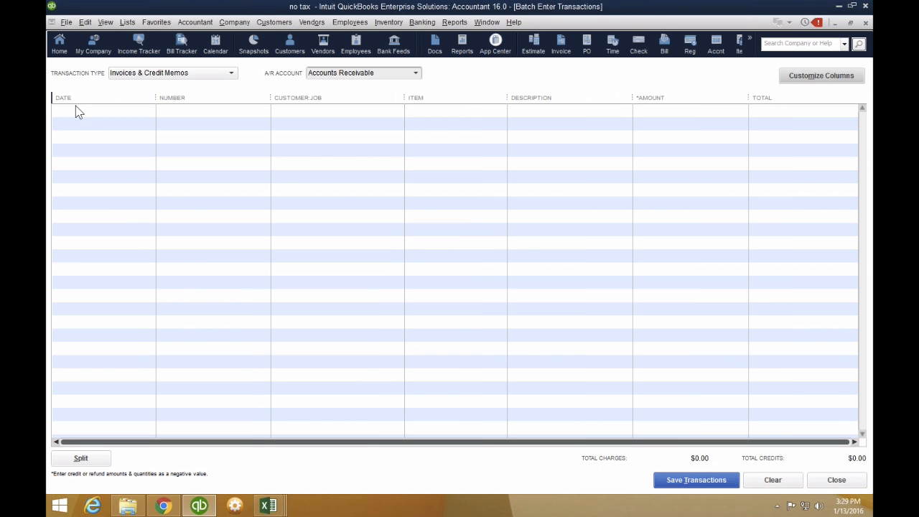
# Paste the copied invoice rows starting at the first date cell, then narrow the Number column and widen the Item column.
pyautogui.click(94, 109)
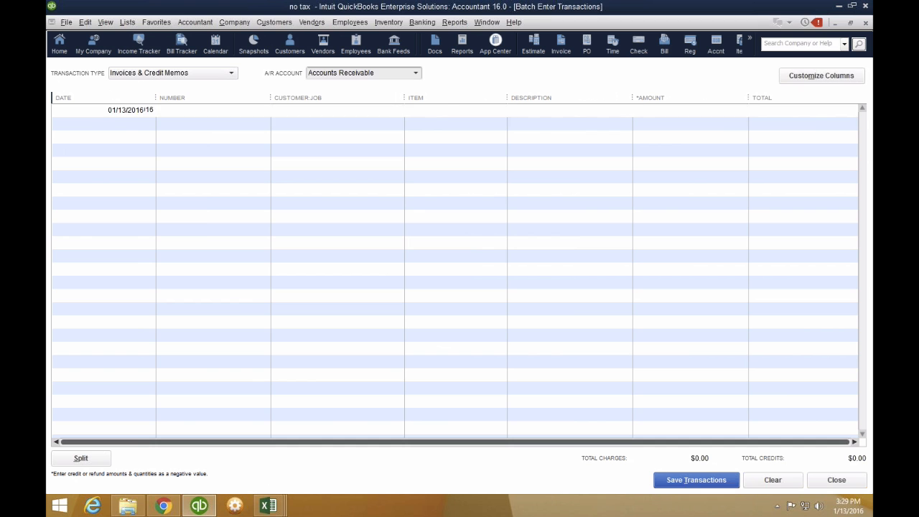
pyautogui.rightClick(95, 109)
pyautogui.click(113, 156)
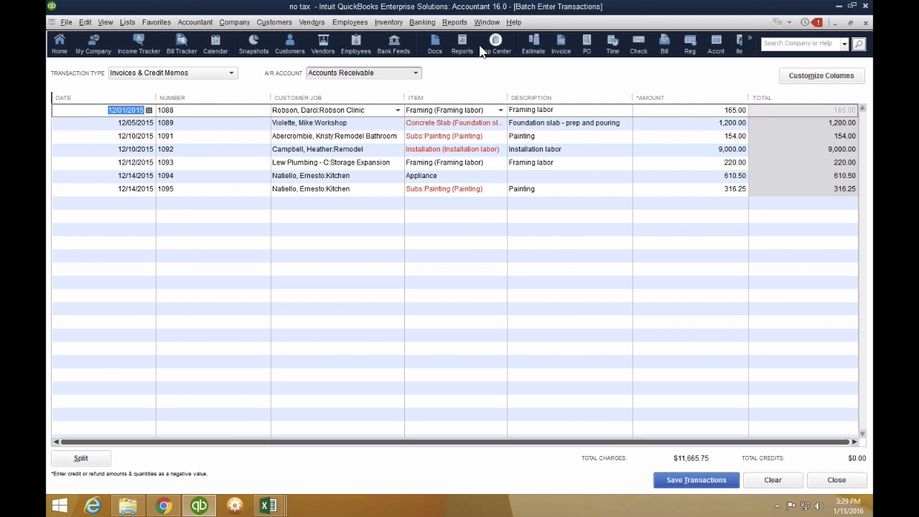
pyautogui.moveTo(271, 98); pyautogui.dragTo(211, 100)
pyautogui.moveTo(467, 99); pyautogui.dragTo(487, 98)
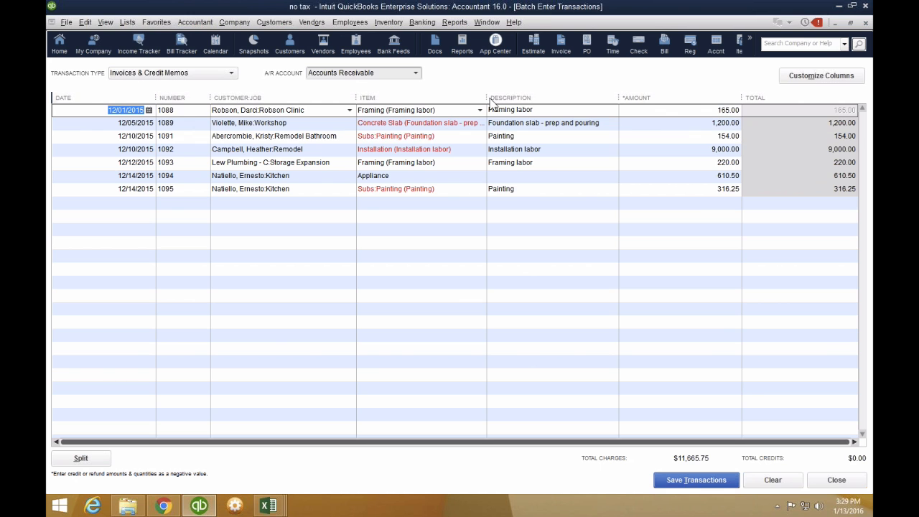
# Look through the item list on the 12/05/2015 invoice line for a matching concrete slab item.
pyautogui.click(431, 122)
pyautogui.click(480, 123)
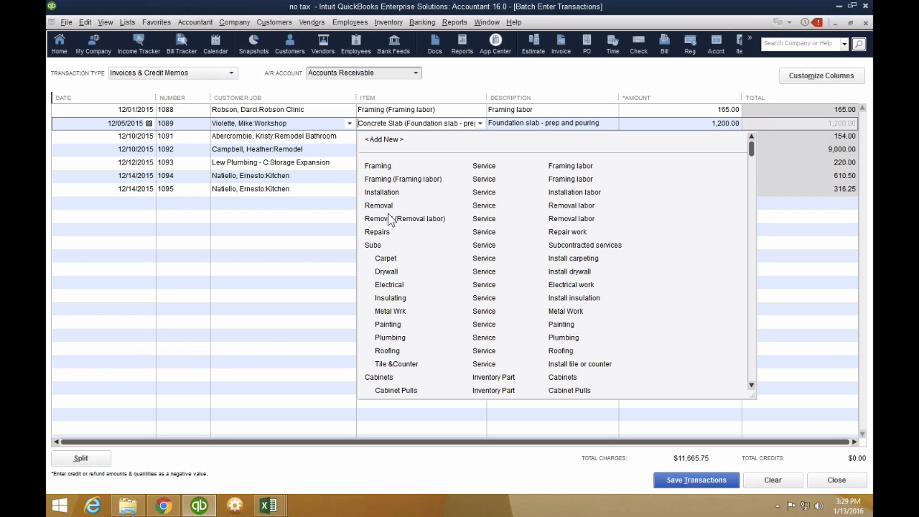
pyautogui.scroll(-3, 387, 347)
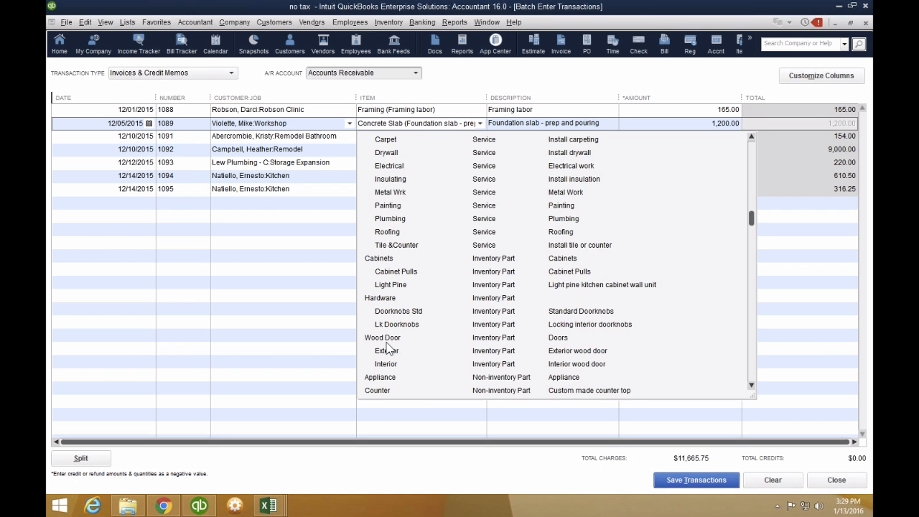
pyautogui.scroll(-6, 387, 348)
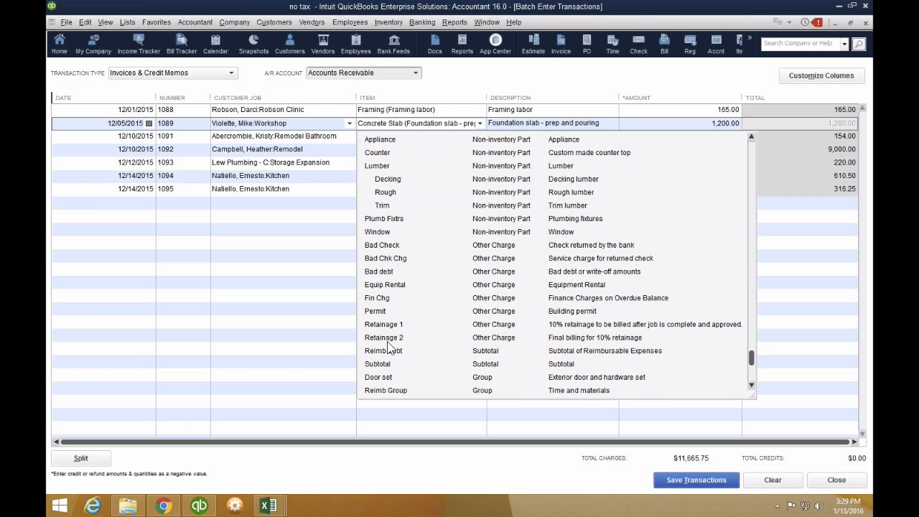
pyautogui.scroll(-1, 388, 348)
pyautogui.scroll(6, 391, 347)
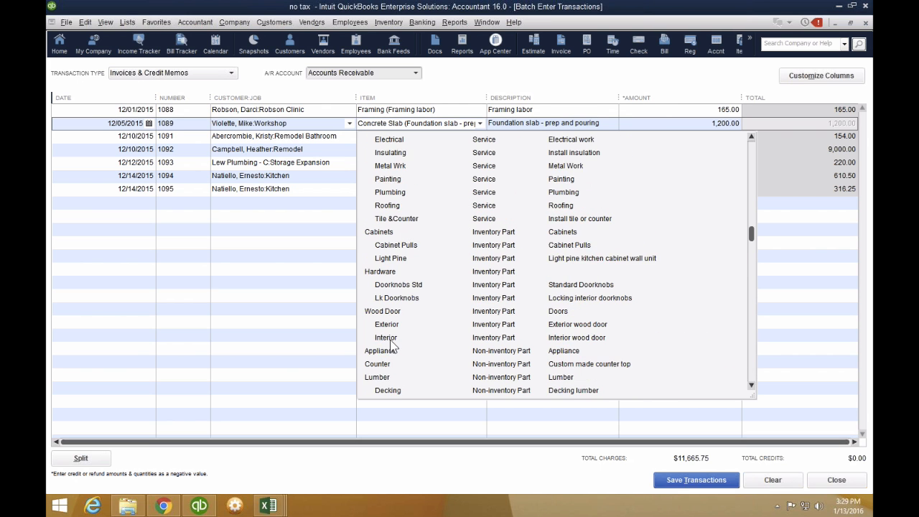
pyautogui.scroll(4, 392, 348)
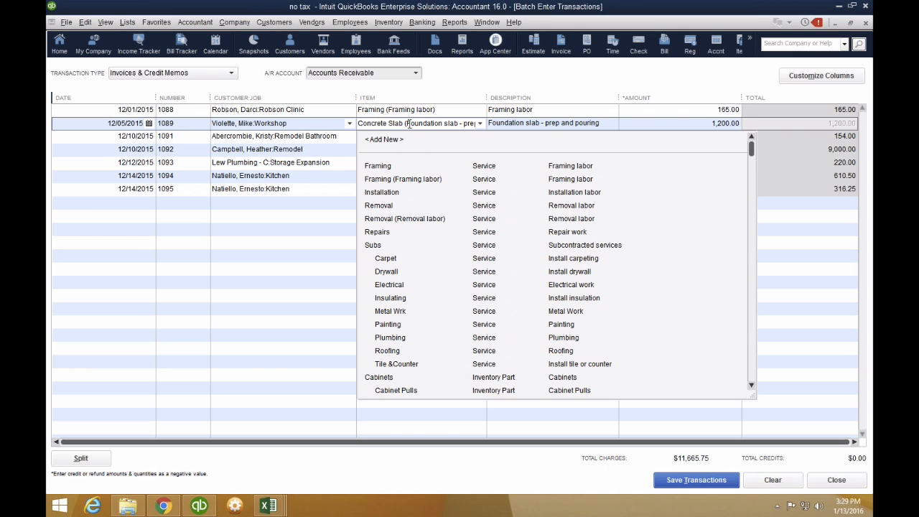
# Replace the item on the 12/05/2015 invoice line with Concrete Slab.
pyautogui.moveTo(409, 124); pyautogui.dragTo(610, 127)
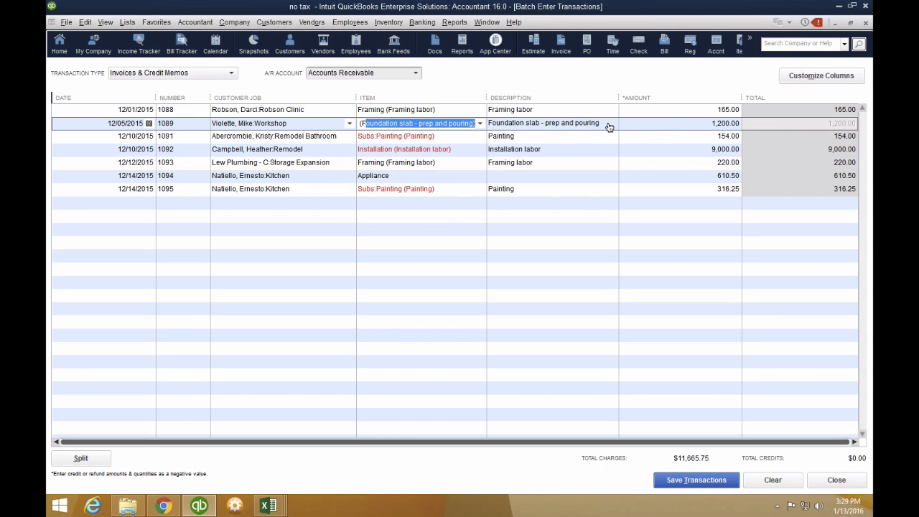
pyautogui.press('BackSpace')
pyautogui.press('BackSpace')
pyautogui.write('Concrete Sl')
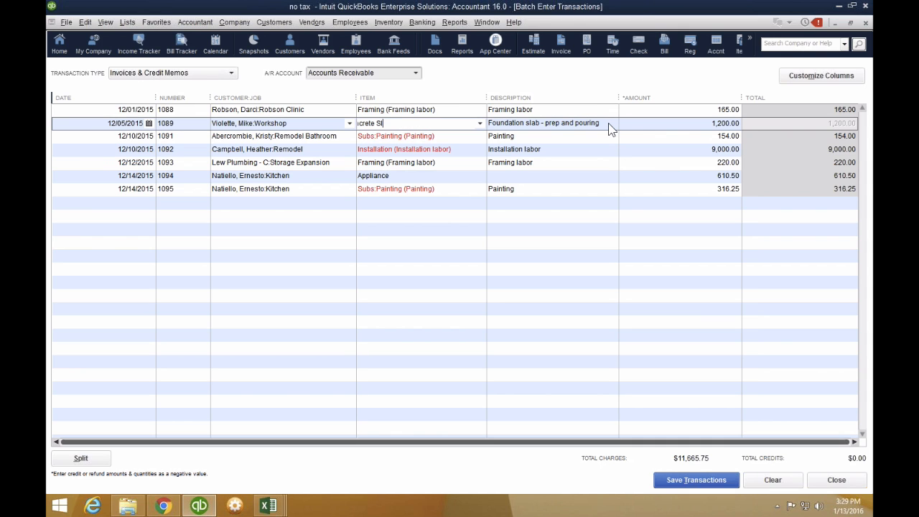
pyautogui.write('ab')
pyautogui.press('Tab')
# Create a service item named Concrete Slab linked to the Construction Income account for the 12/05/2015 invoice line.
pyautogui.click(433, 187)
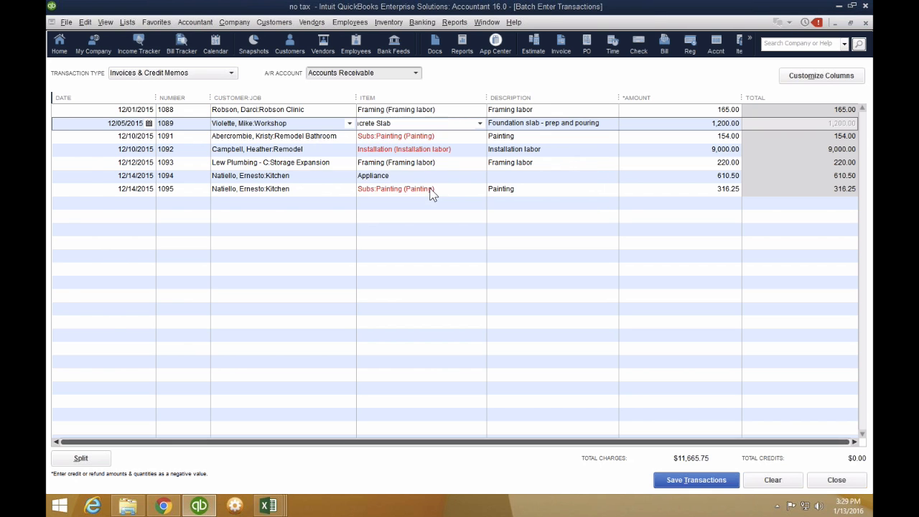
pyautogui.click(416, 126)
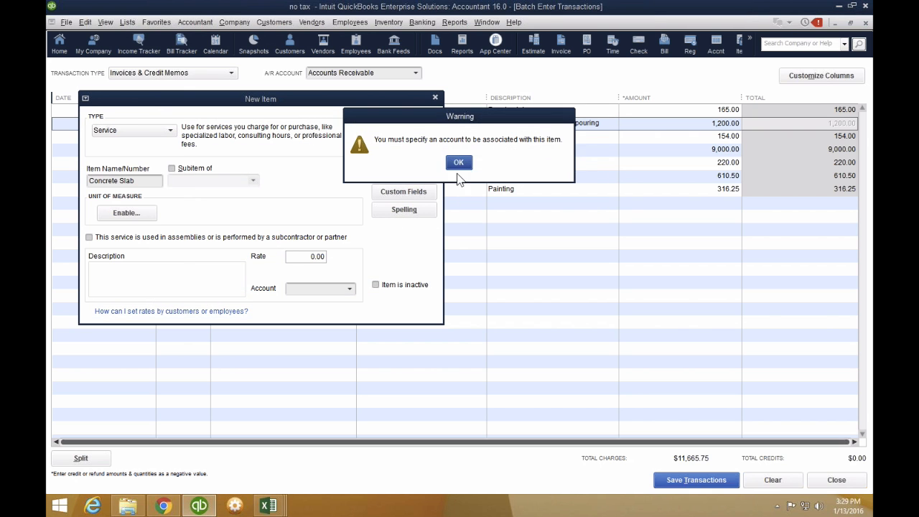
pyautogui.click(459, 164)
pyautogui.click(350, 289)
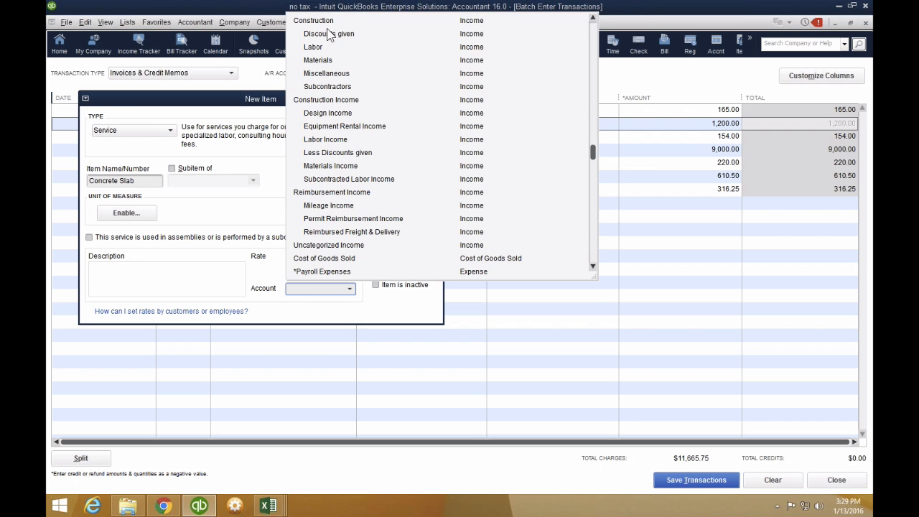
pyautogui.click(331, 100)
pyautogui.click(405, 124)
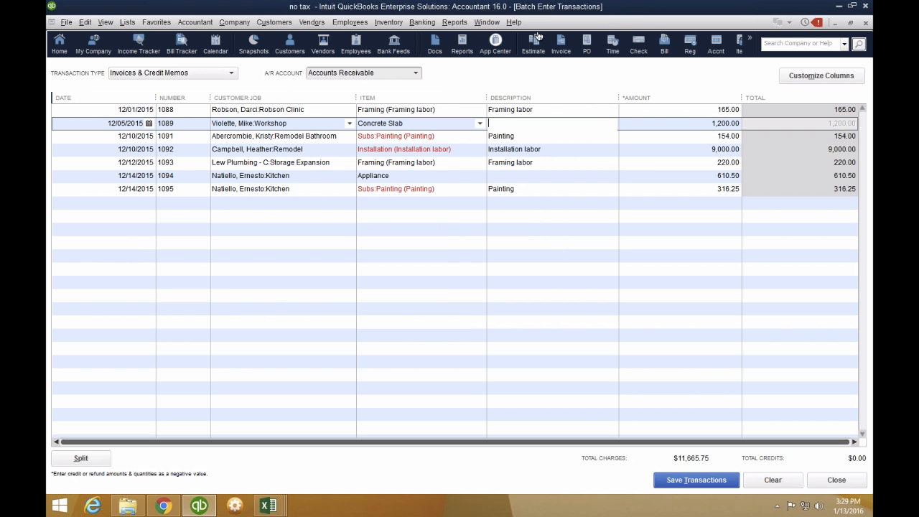
# Replace the items on the two 12/10/2015 invoice lines with Concrete Slab for the first and Subs:Electrical for the second.
pyautogui.click(448, 136)
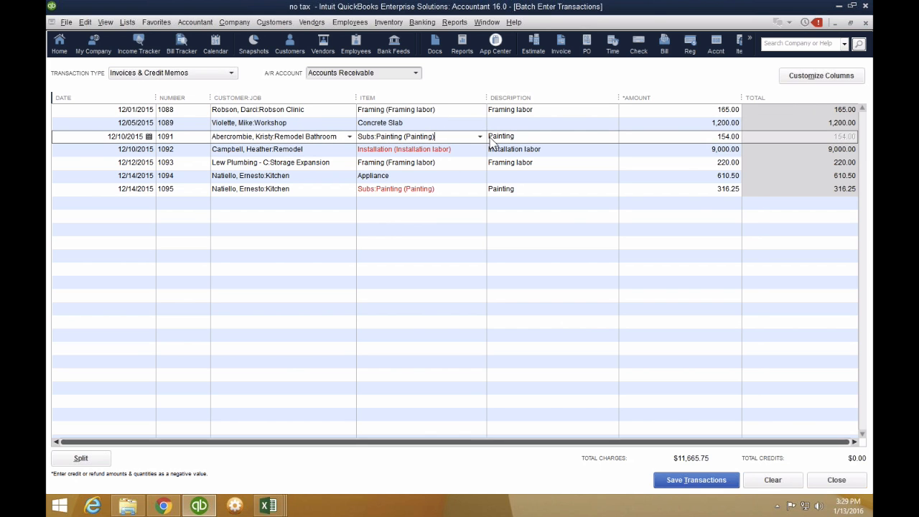
pyautogui.click(479, 137)
pyautogui.click(423, 182)
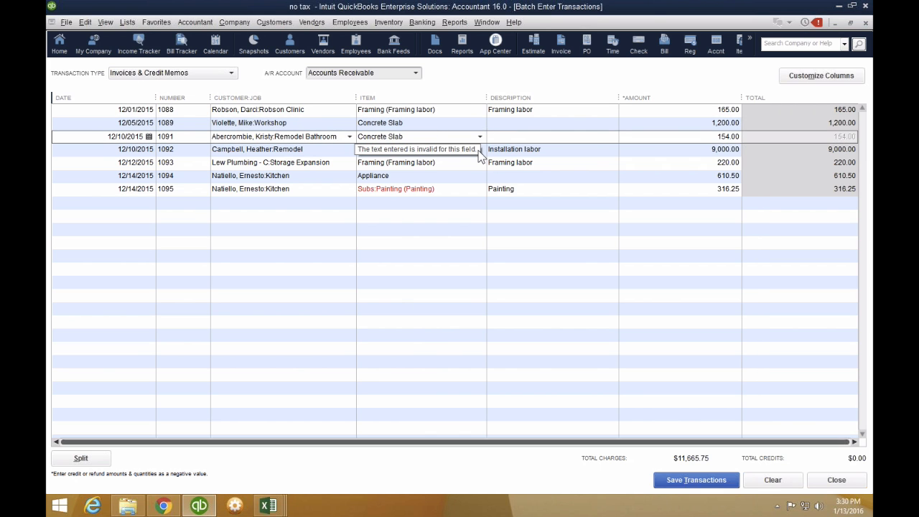
pyautogui.click(479, 154)
pyautogui.click(480, 149)
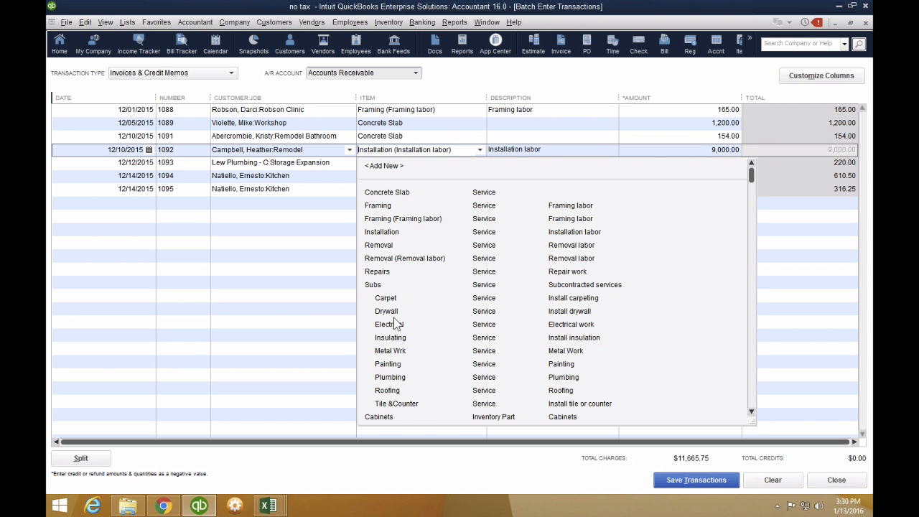
pyautogui.click(394, 324)
# Replace the unmatched painting item on the last 12/14/2015 invoice line with Subs:Metal Wrk.
pyautogui.click(479, 194)
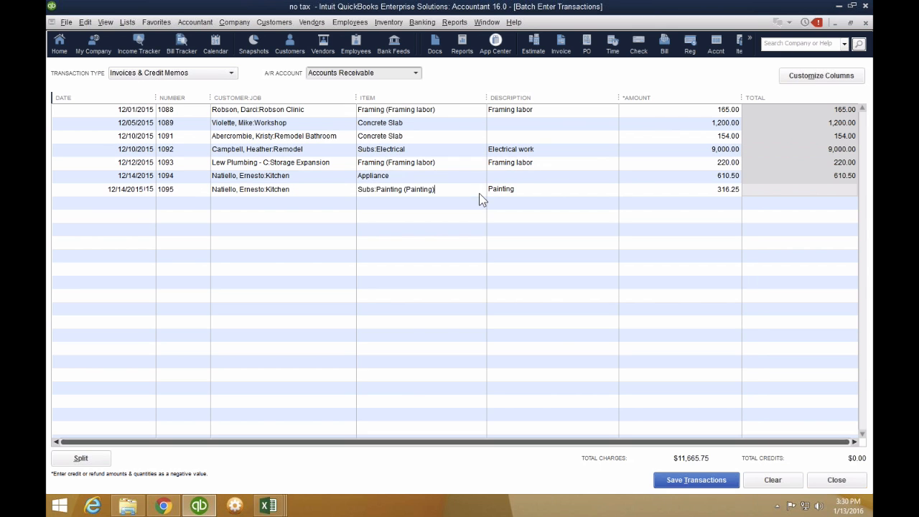
pyautogui.click(479, 194)
pyautogui.click(394, 393)
pyautogui.click(394, 338)
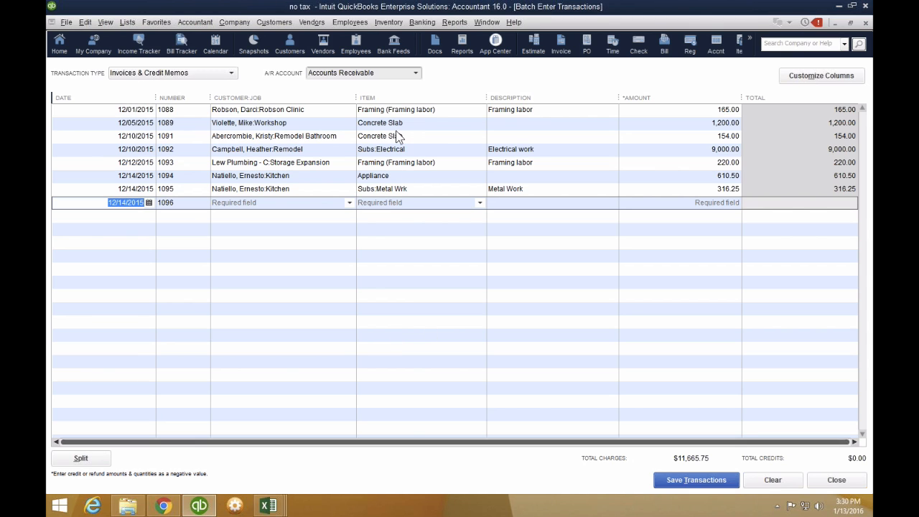
# Save the batch of corrected invoices and close the save confirmation.
pyautogui.click(284, 114)
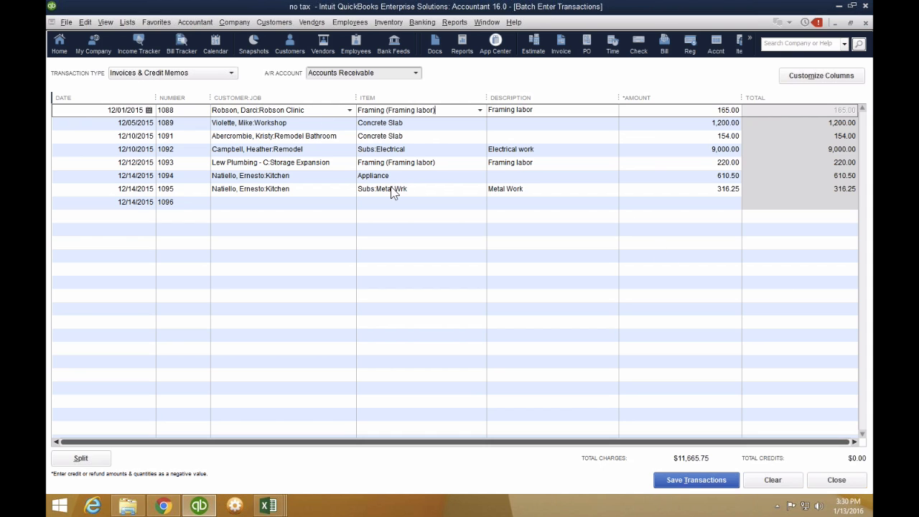
pyautogui.click(310, 203)
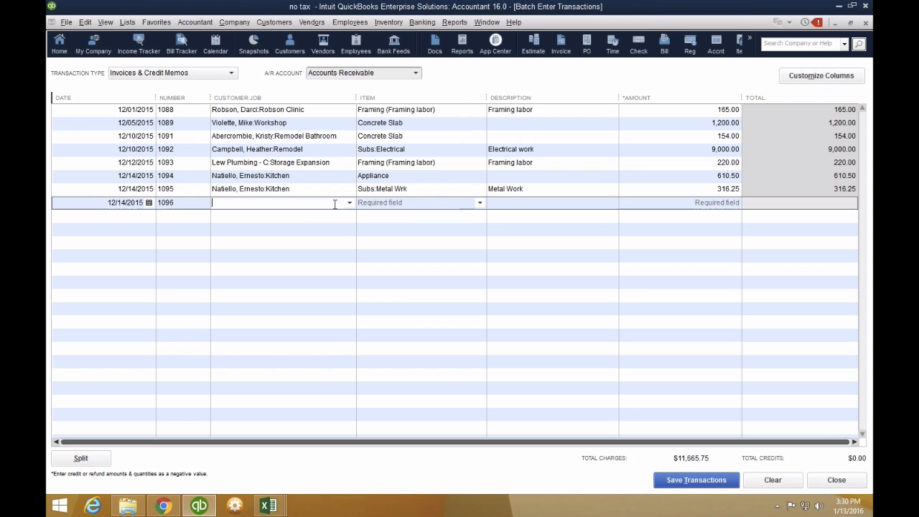
pyautogui.click(712, 489)
pyautogui.click(437, 254)
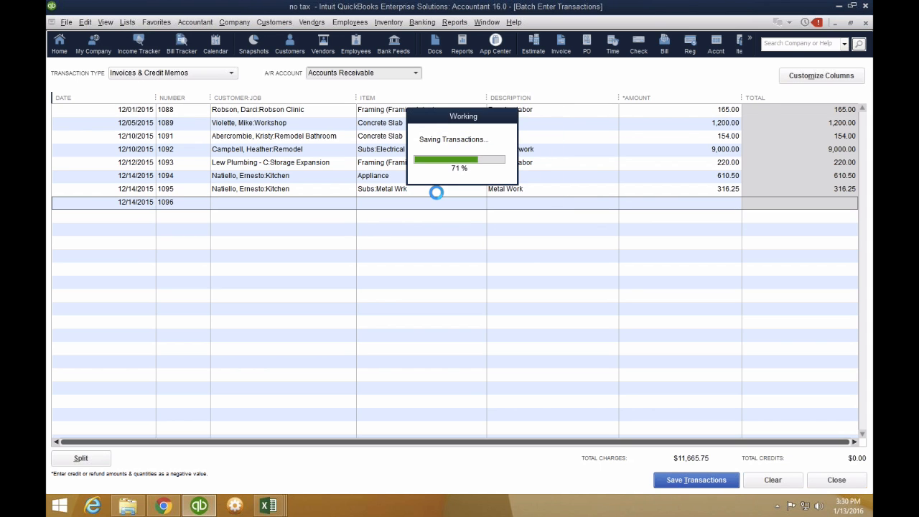
pyautogui.click(458, 163)
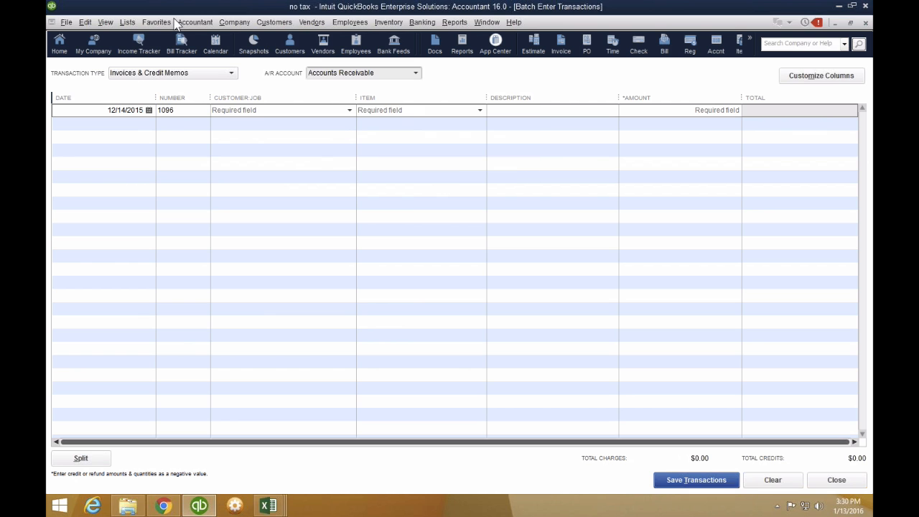
# Open the Customer Center's invoice transaction list and set its date range to All.
pyautogui.click(274, 22)
pyautogui.click(280, 37)
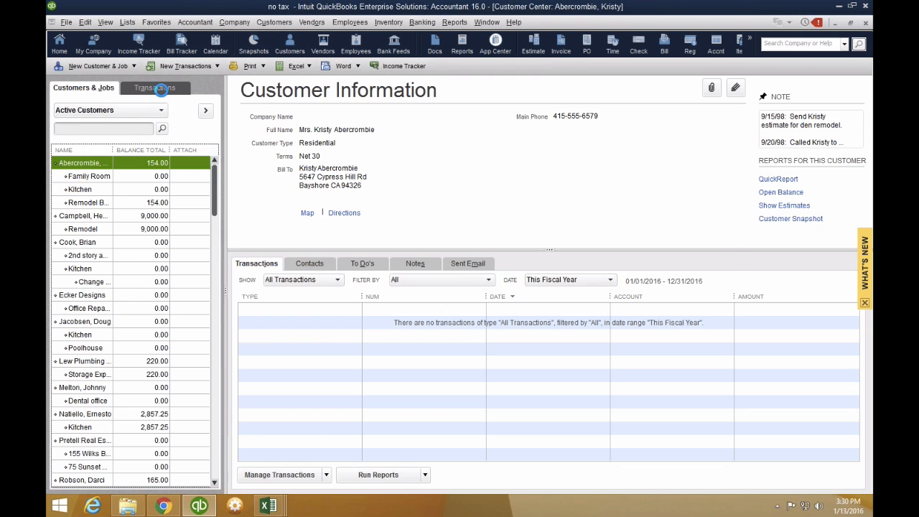
pyautogui.click(154, 87)
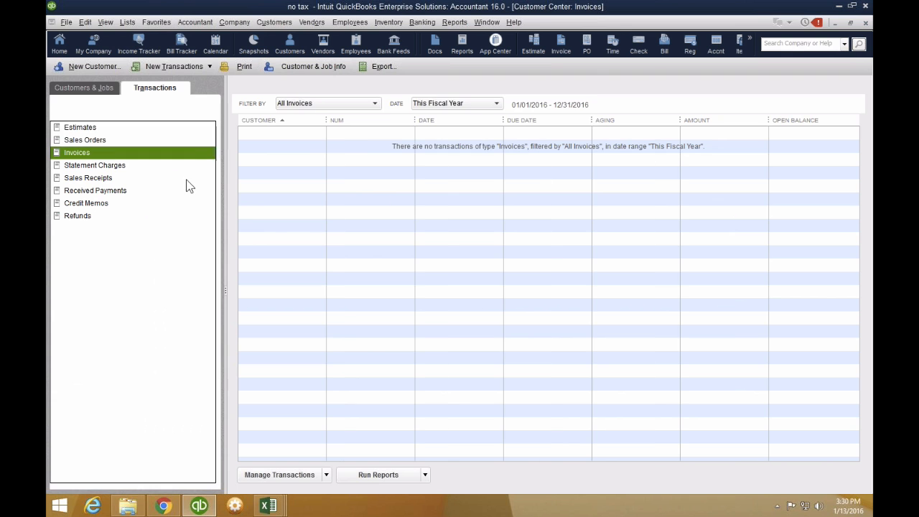
pyautogui.click(442, 106)
pyautogui.scroll(1, 438, 122)
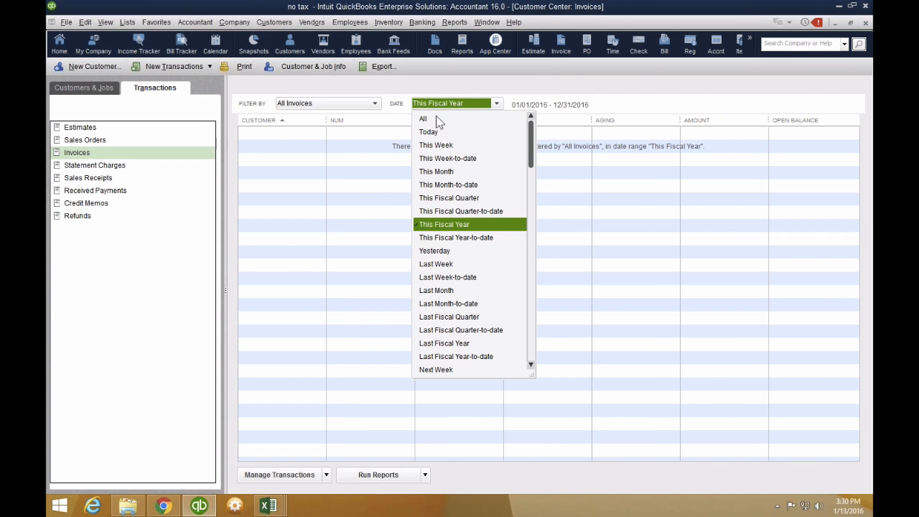
pyautogui.click(437, 116)
# Review the five-line Appliance invoice dated 12/14/2015 and the Framing invoice dated 12/12/2015, closing each one.
pyautogui.doubleClick(300, 185)
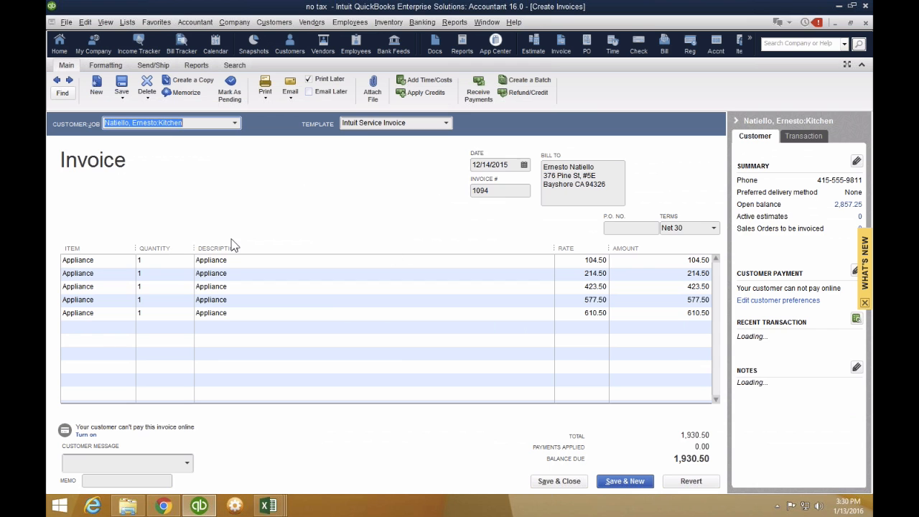
pyautogui.press('Escape')
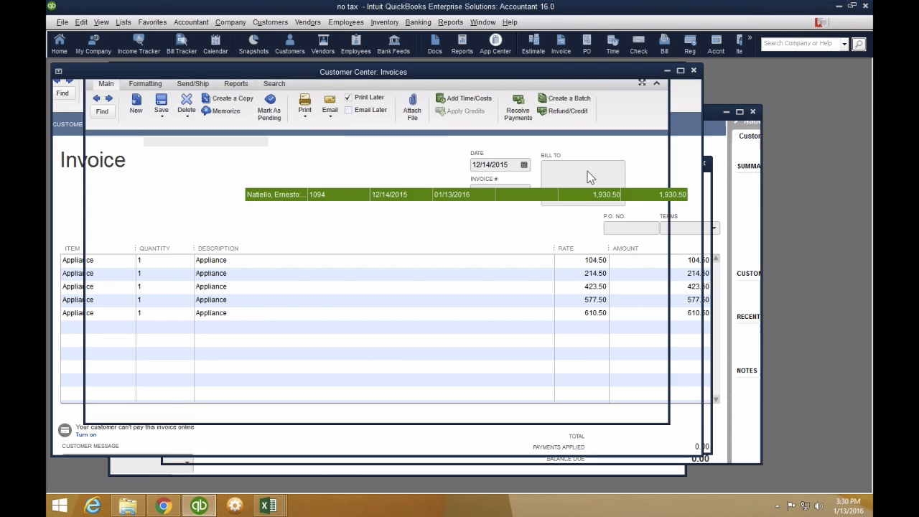
pyautogui.doubleClick(368, 159)
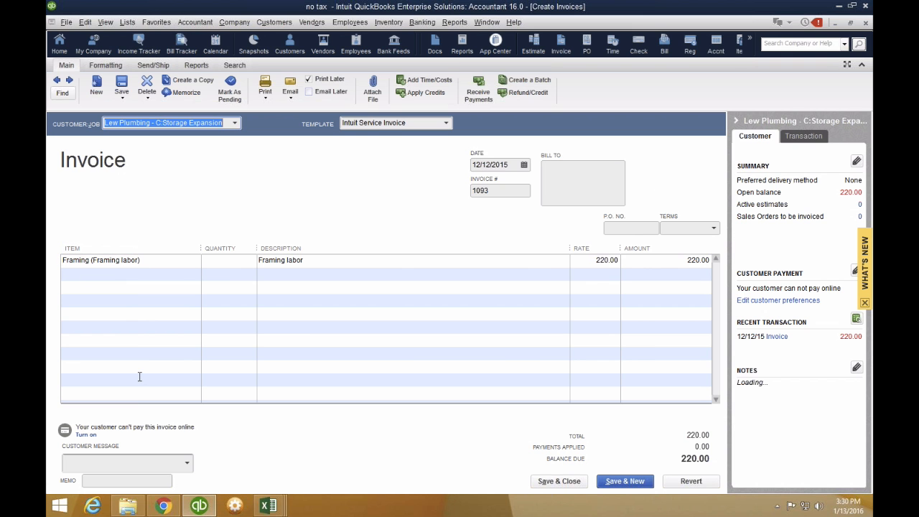
pyautogui.click(551, 482)
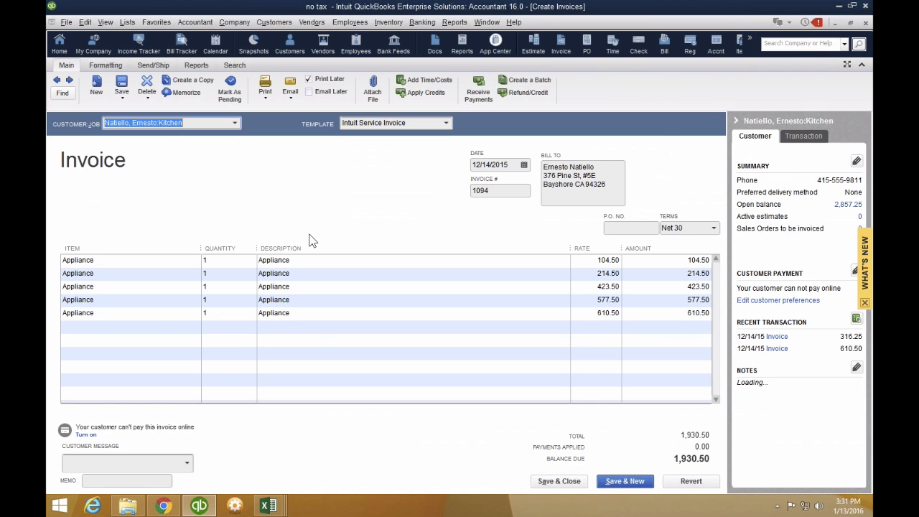
# Delete the older 12/14/2015 invoice that contains five Appliance lines.
pyautogui.press('Escape')
pyautogui.doubleClick(287, 173)
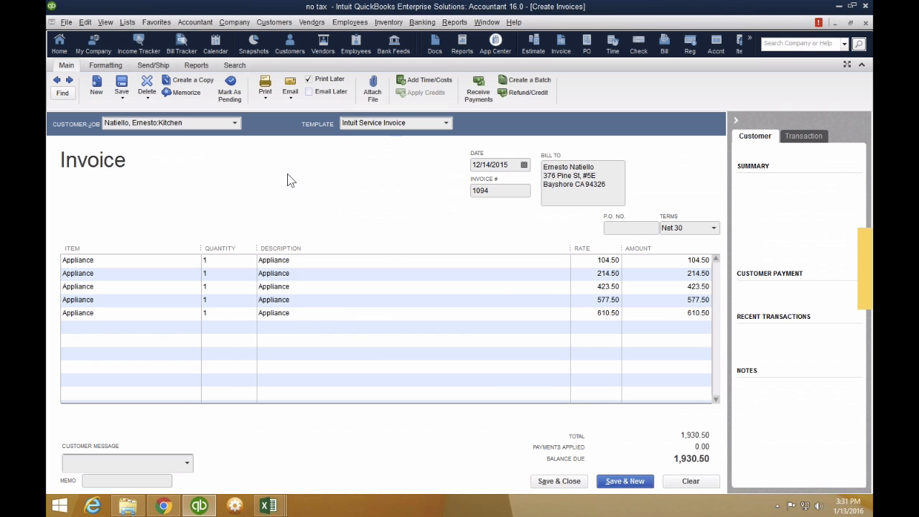
pyautogui.rightClick(261, 179)
pyautogui.click(305, 254)
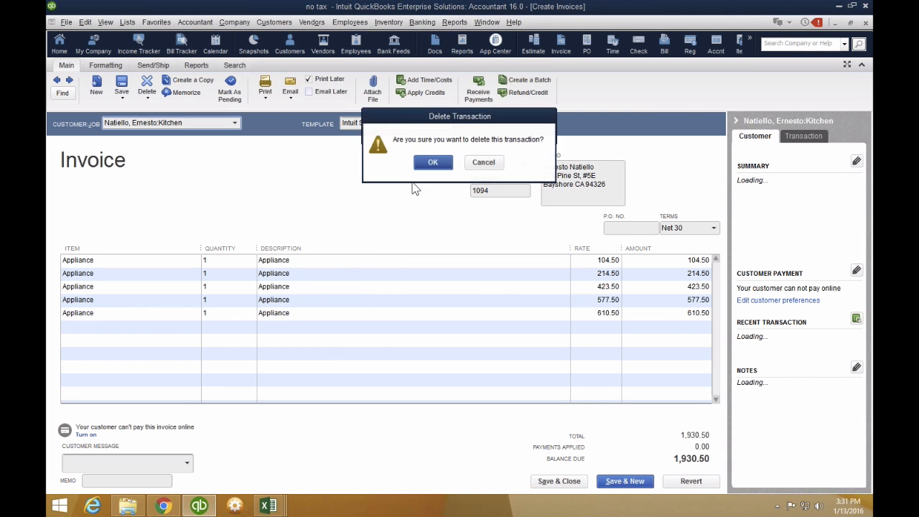
pyautogui.click(429, 162)
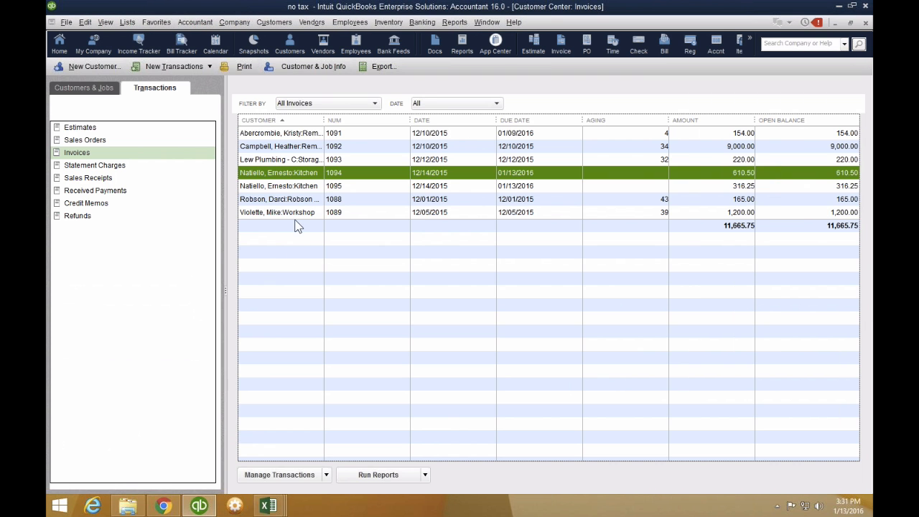
# Review the Framing invoice dated 12/01/2015, then return to Batch Enter Transactions and view the available transaction types.
pyautogui.doubleClick(300, 198)
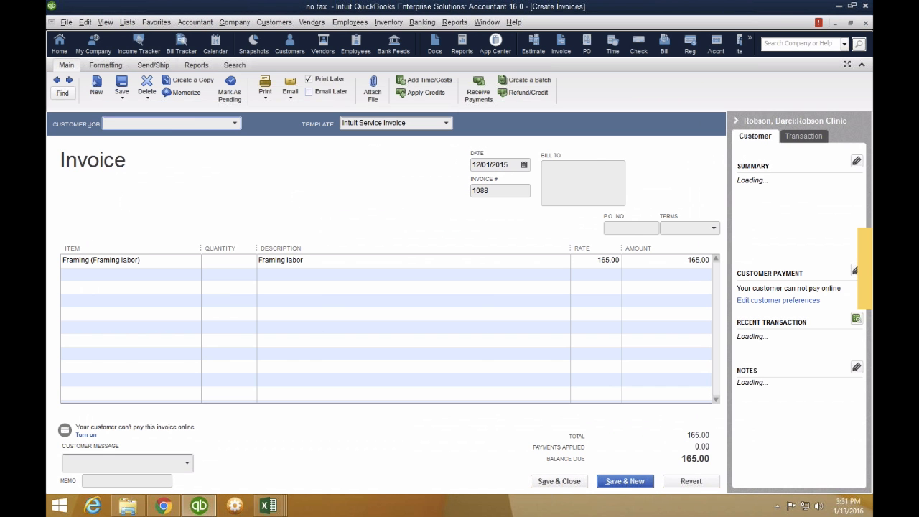
pyautogui.press('Escape')
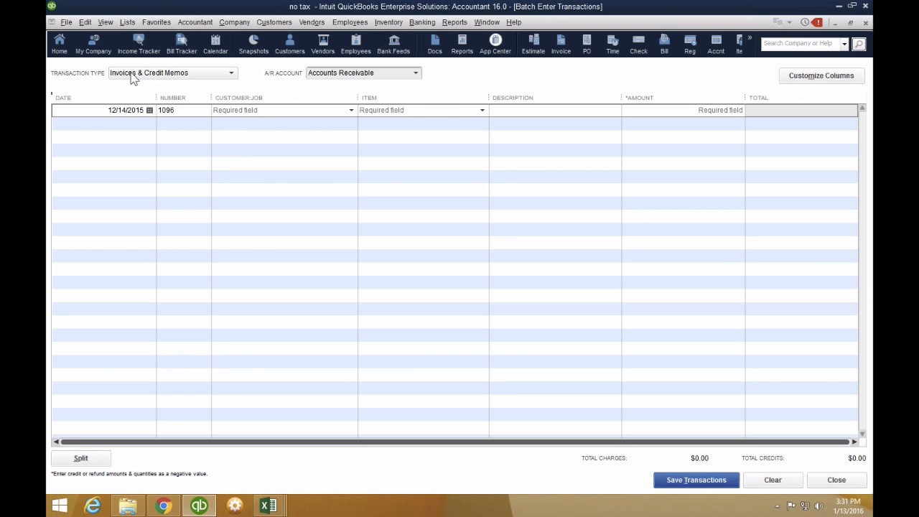
pyautogui.click(135, 74)
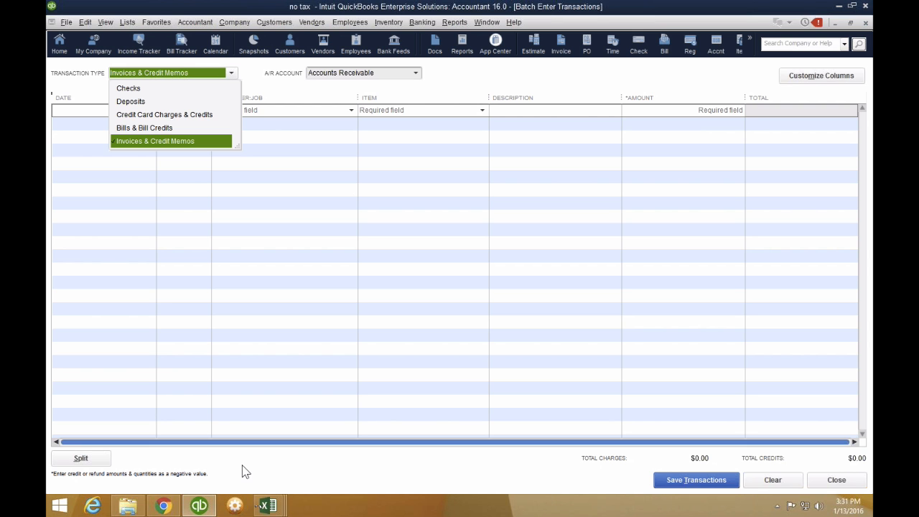
# Switch to invoices.xlsx in Excel and look over the invoice rows on the multiple lines. sheet.
pyautogui.click(269, 505)
pyautogui.click(357, 436)
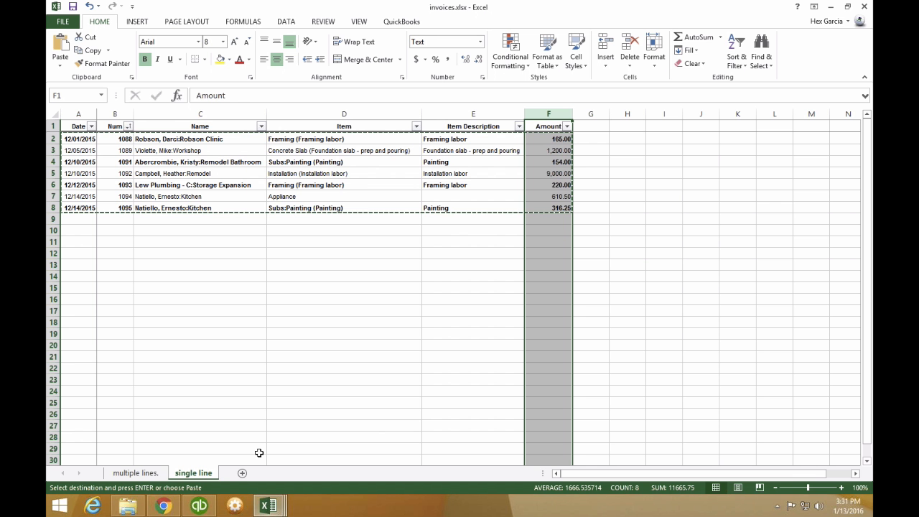
pyautogui.click(148, 472)
pyautogui.press('Down')
pyautogui.press('Down')
pyautogui.press('Down')
pyautogui.press('Down')
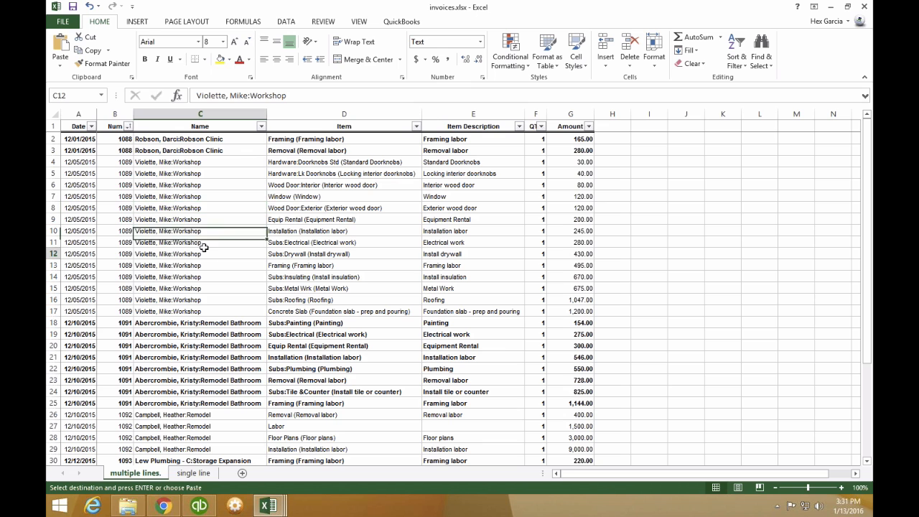
# Set the multiple lines. sheet's zoom to 200%.
pyautogui.click(357, 21)
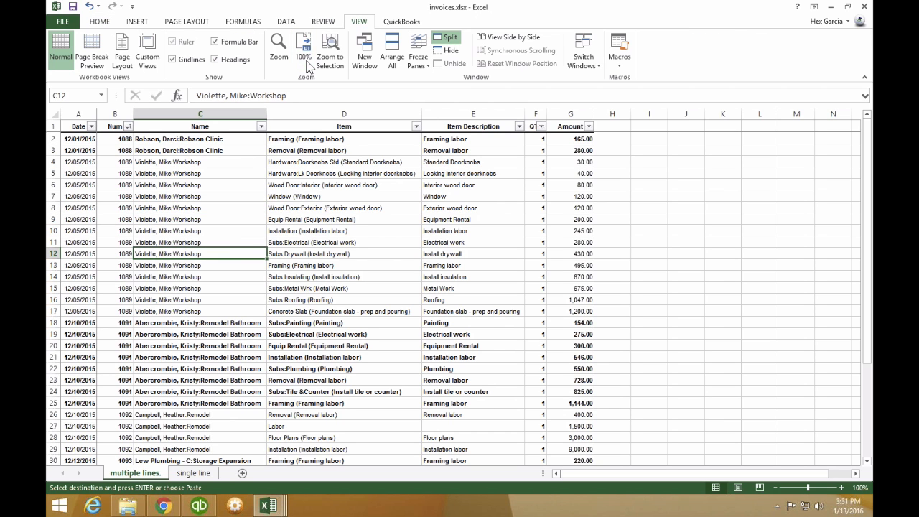
pyautogui.click(279, 50)
pyautogui.click(296, 250)
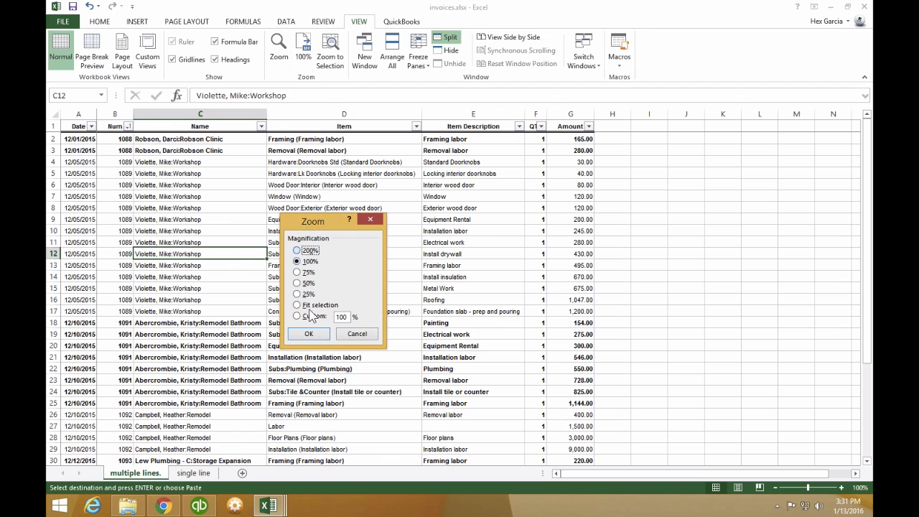
pyautogui.click(309, 334)
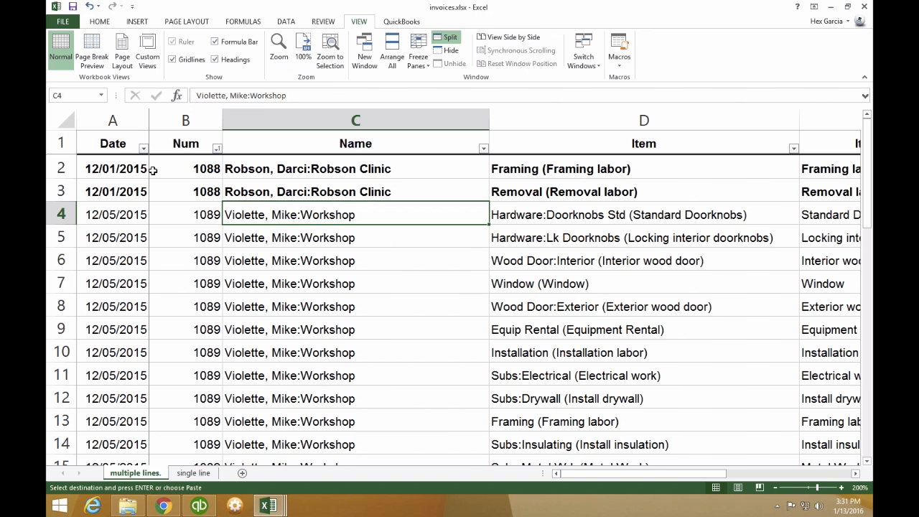
# Highlight the two 12/01/2015 rows sharing one invoice number, from Amount back to Date, then switch back to QuickBooks.
pyautogui.moveTo(187, 168); pyautogui.dragTo(186, 187)
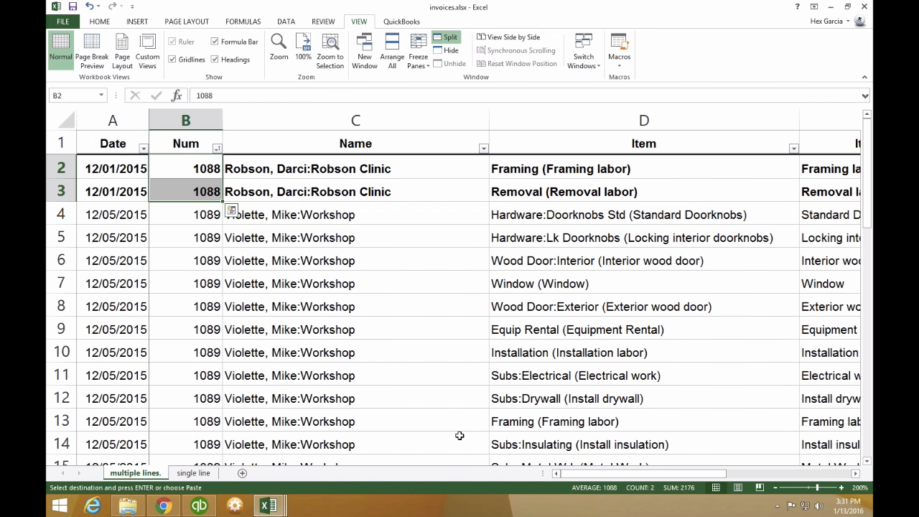
pyautogui.moveTo(567, 474); pyautogui.dragTo(794, 486)
pyautogui.moveTo(464, 169); pyautogui.dragTo(131, 194)
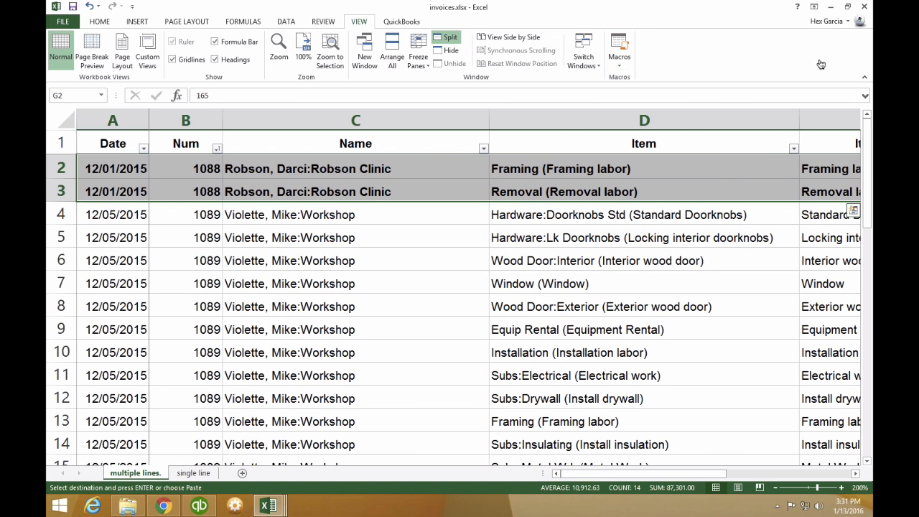
pyautogui.click(201, 191)
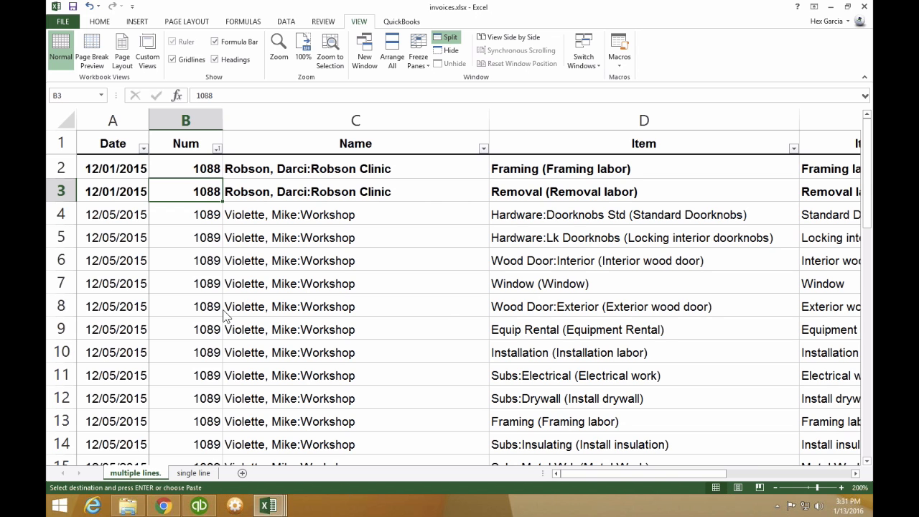
pyautogui.click(194, 509)
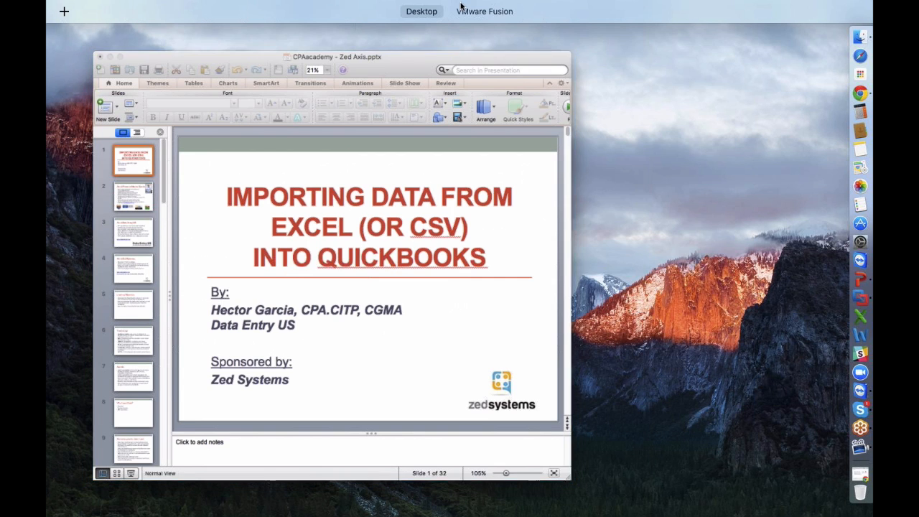
# Return to QuickBooks and set the Batch Enter Transactions type to Checks.
pyautogui.click(461, 9)
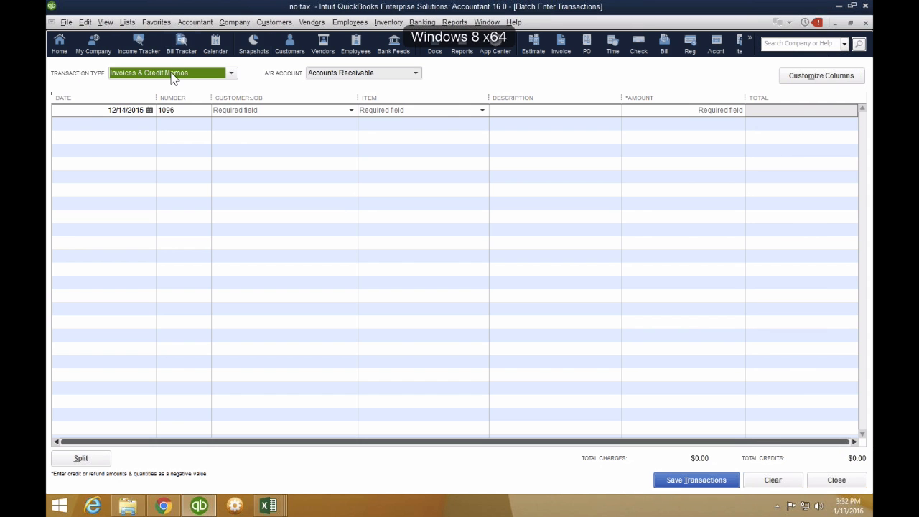
pyautogui.click(172, 75)
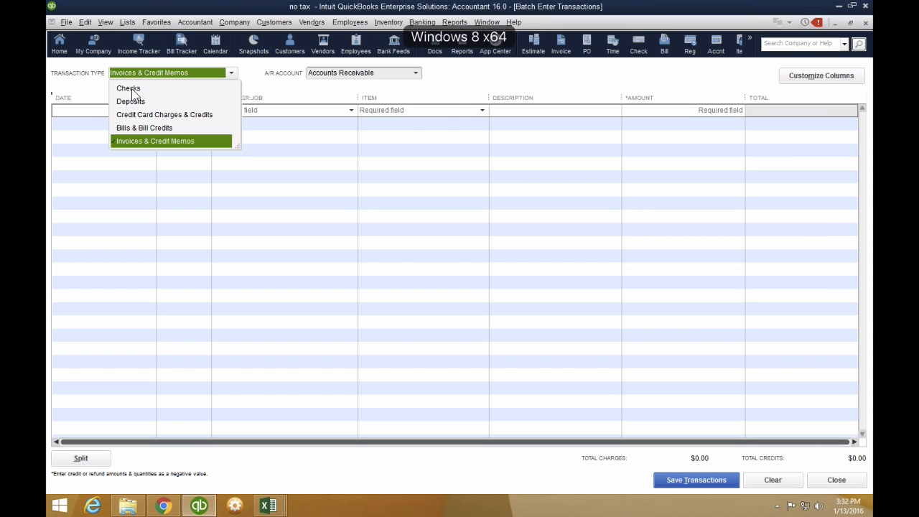
pyautogui.click(132, 89)
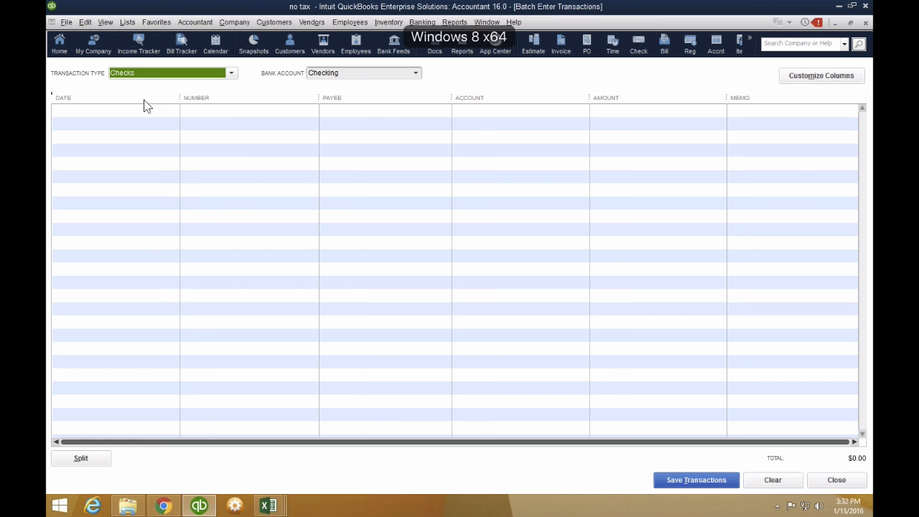
# Open bank register.xlsx from the ZED AXIS DEMO folder, agreeing to reopen it and discard unsaved changes.
pyautogui.click(268, 506)
pyautogui.click(135, 508)
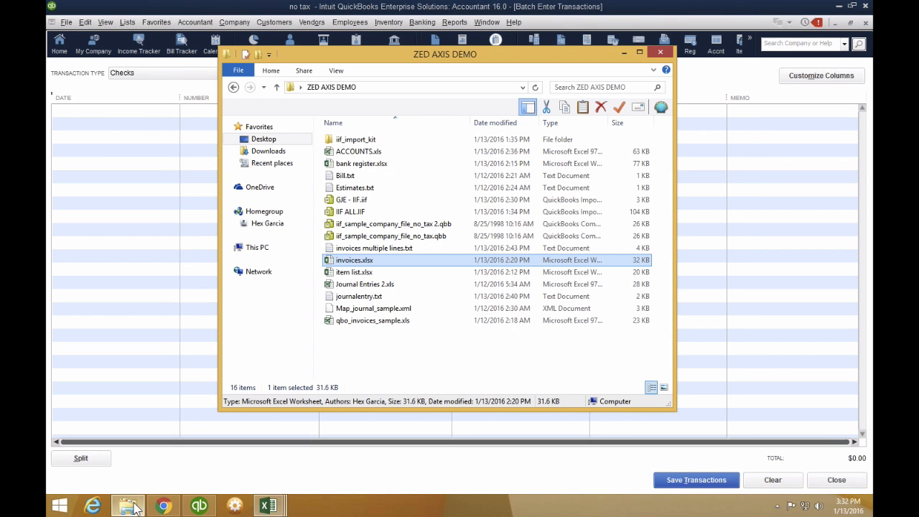
pyautogui.doubleClick(361, 167)
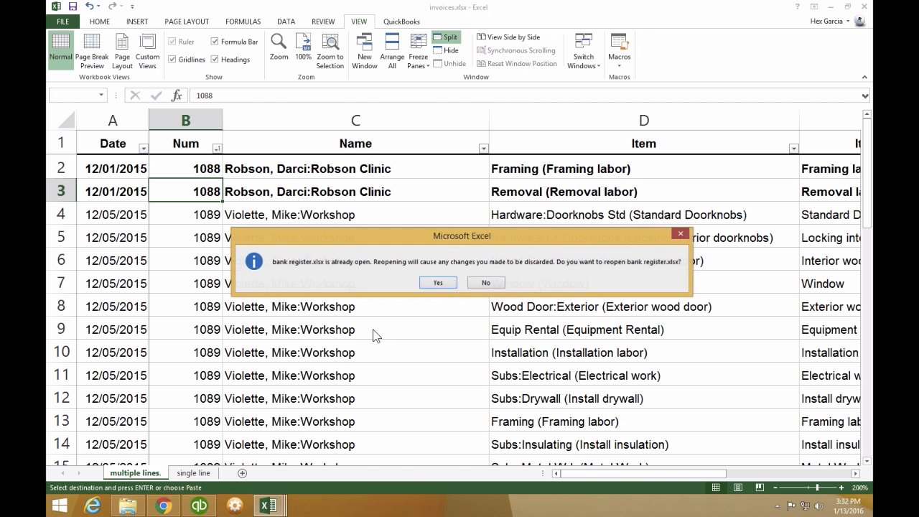
pyautogui.click(431, 281)
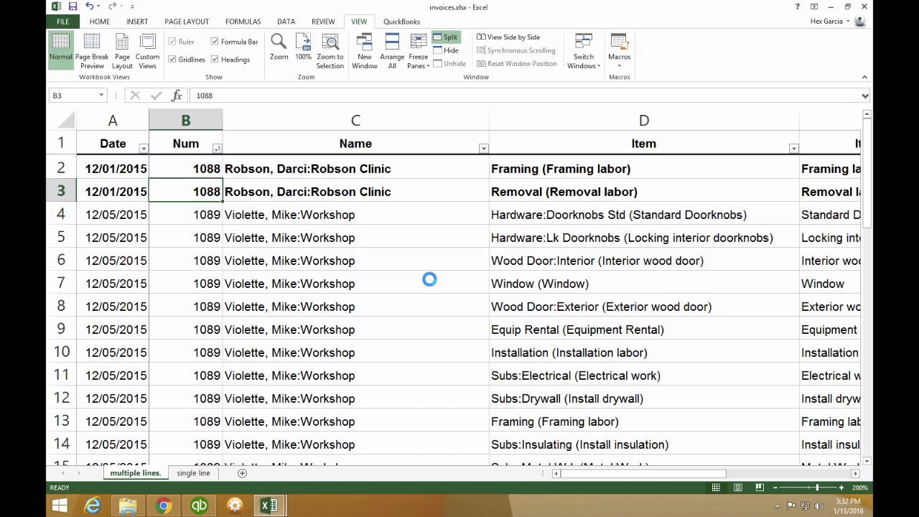
pyautogui.click(261, 198)
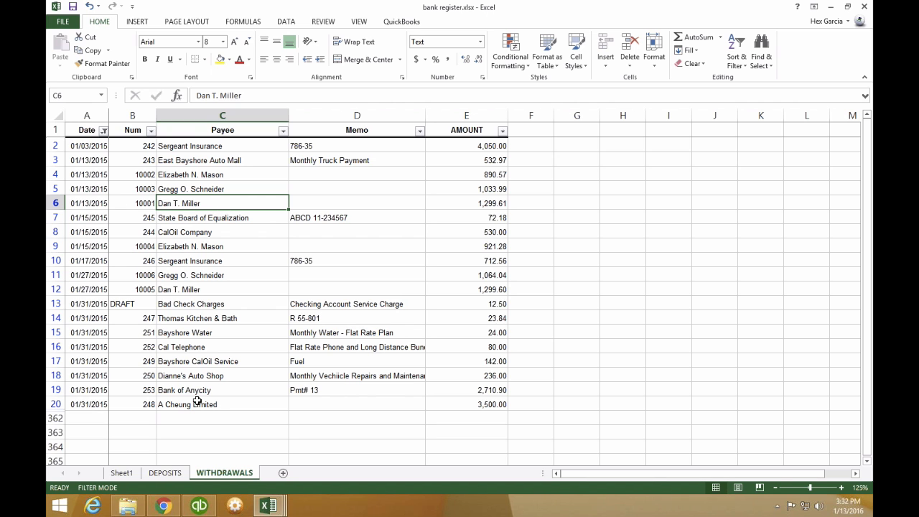
# Look over the register rows on Sheet1 and delete the empty row 2 beneath the headings.
pyautogui.click(120, 473)
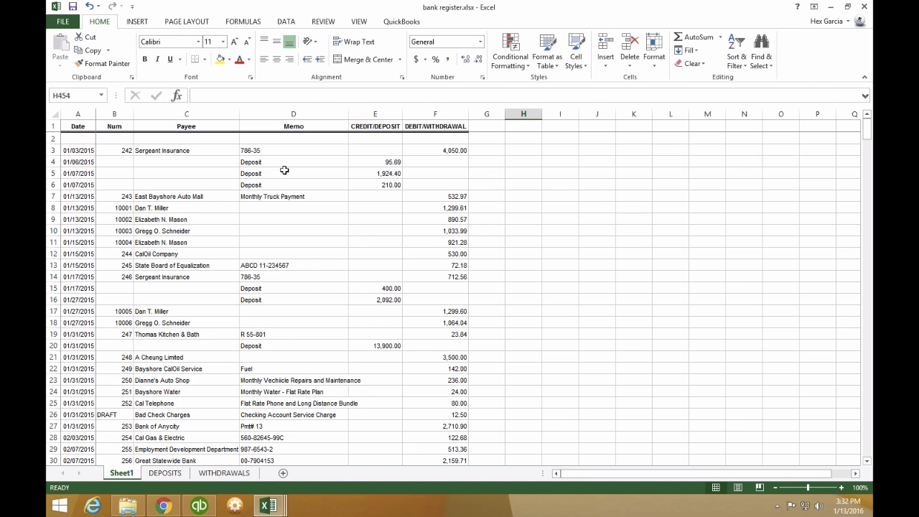
pyautogui.click(180, 195)
pyautogui.press('Right')
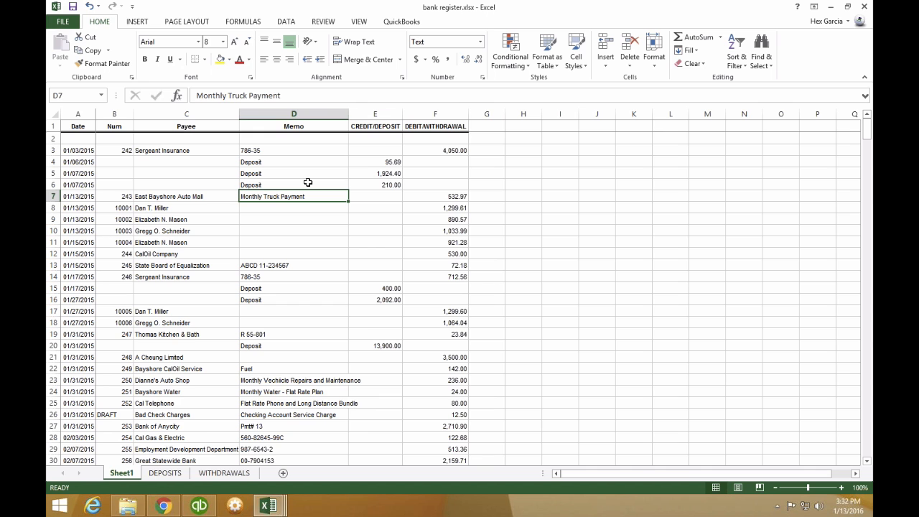
pyautogui.click(53, 138)
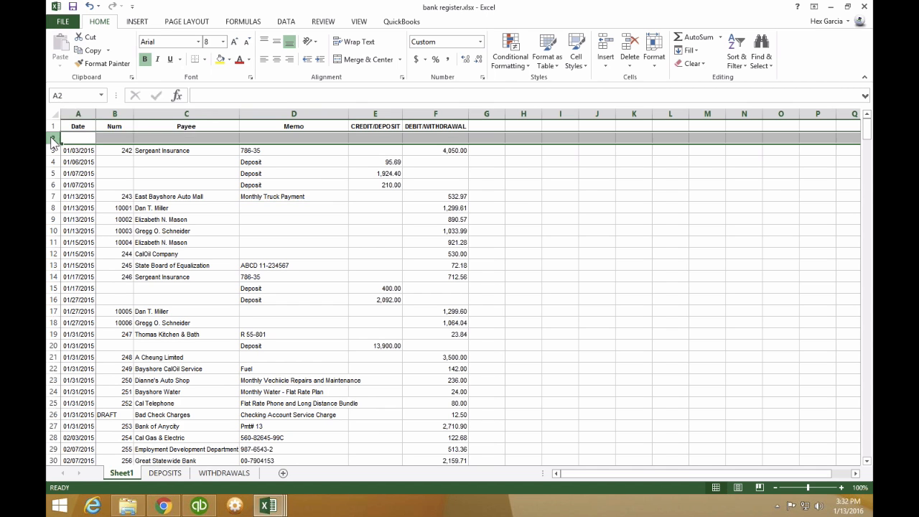
pyautogui.rightClick(52, 138)
pyautogui.click(79, 228)
pyautogui.click(375, 219)
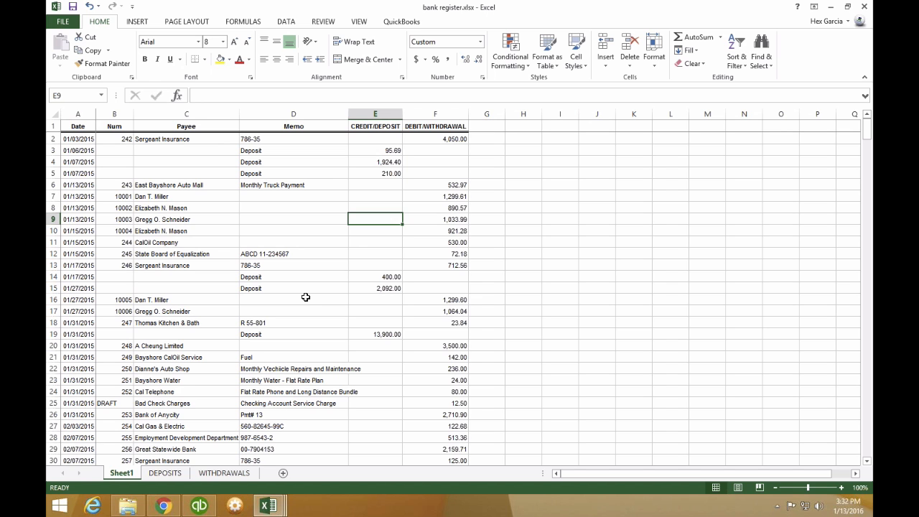
# Switch to QuickBooks and view the available bank accounts and transaction types for batch entry.
pyautogui.click(199, 506)
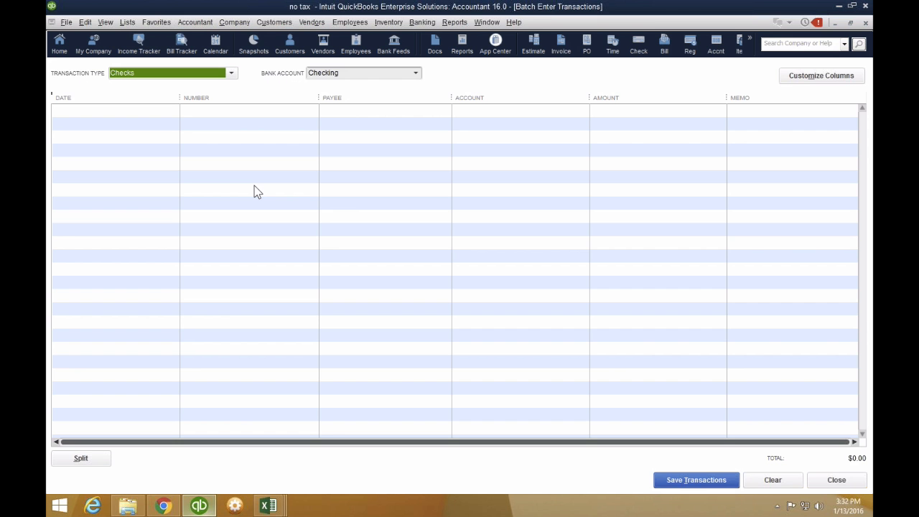
pyautogui.click(415, 74)
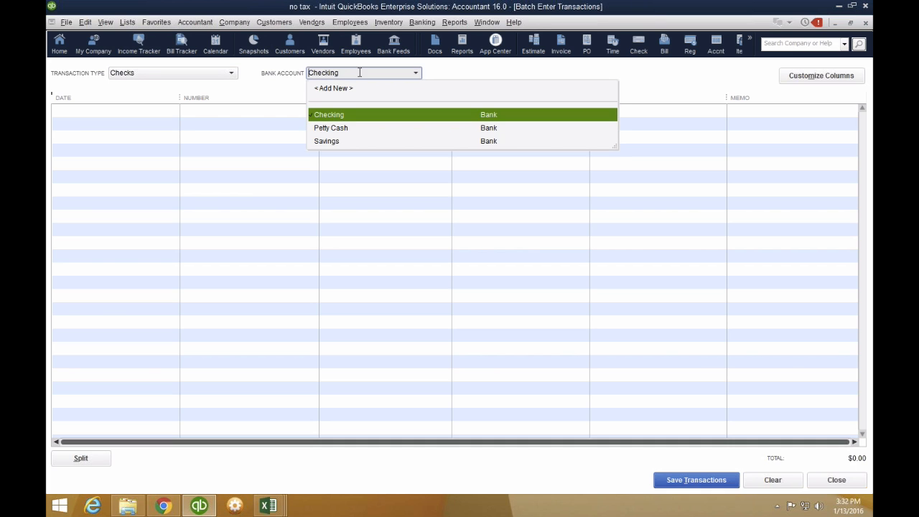
pyautogui.click(187, 73)
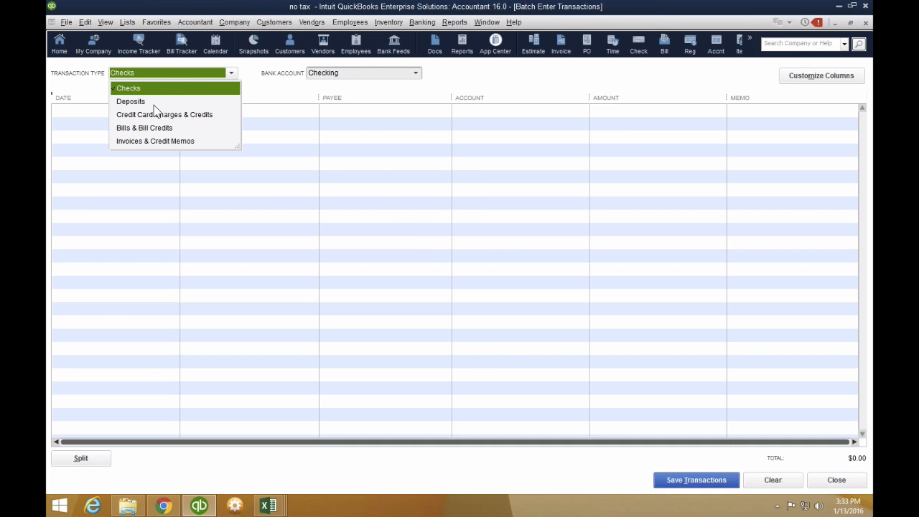
pyautogui.press('XF86AudioLowerVolume')
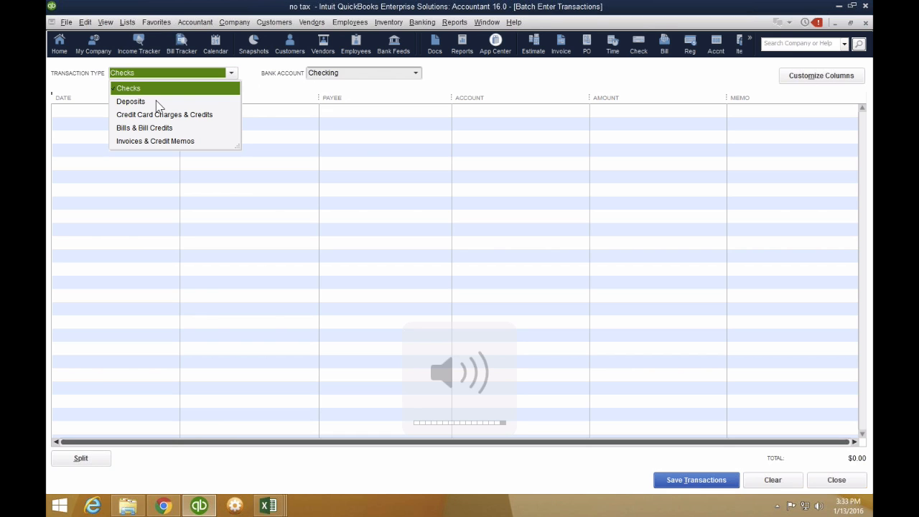
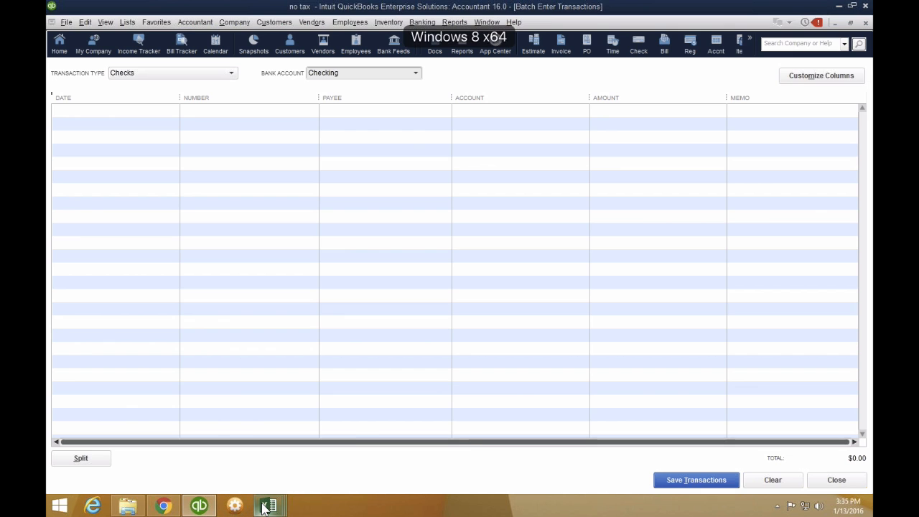
# Switch to bank register.xlsx in Excel and view the DEPOSITS sheet.
pyautogui.moveTo(264, 508)
pyautogui.moveTo(386, 412)
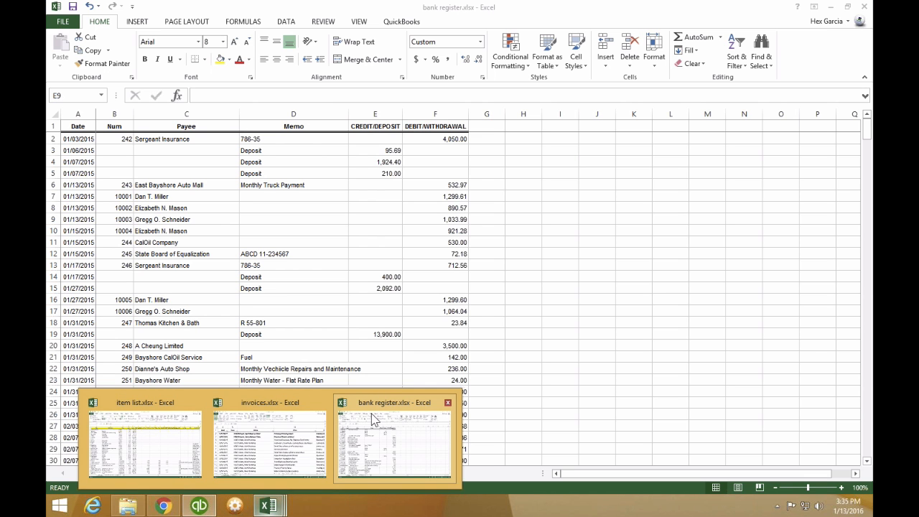
pyautogui.click(373, 419)
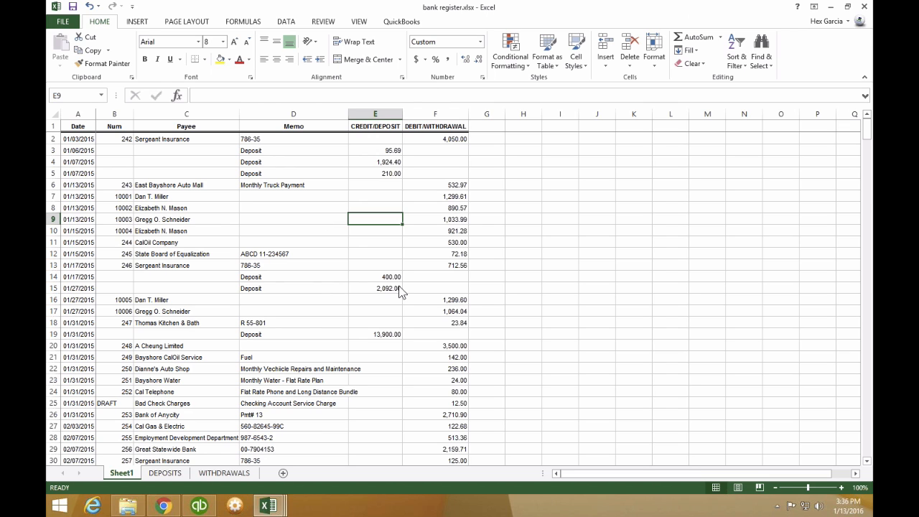
pyautogui.click(171, 476)
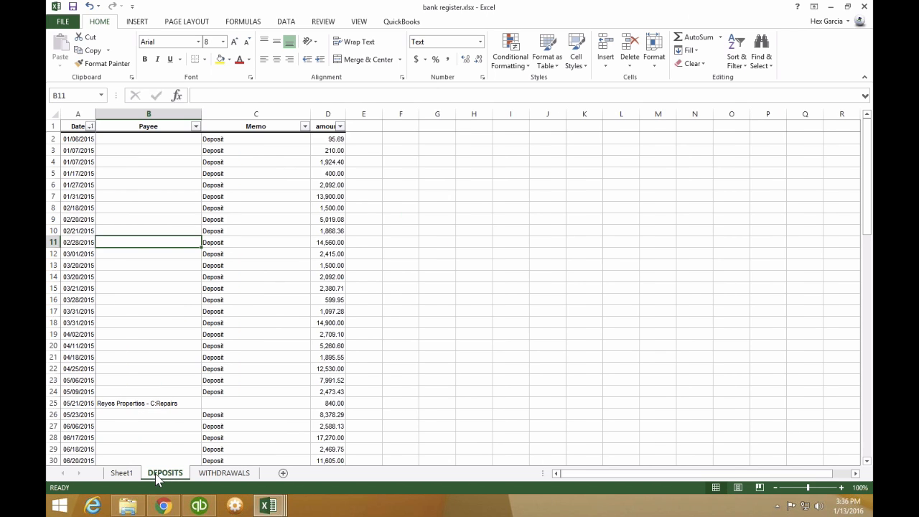
# Turn on filters for Sheet1's columns from Date to DEBIT/WITHDRAWAL and set the sheet's zoom to 200%.
pyautogui.click(127, 474)
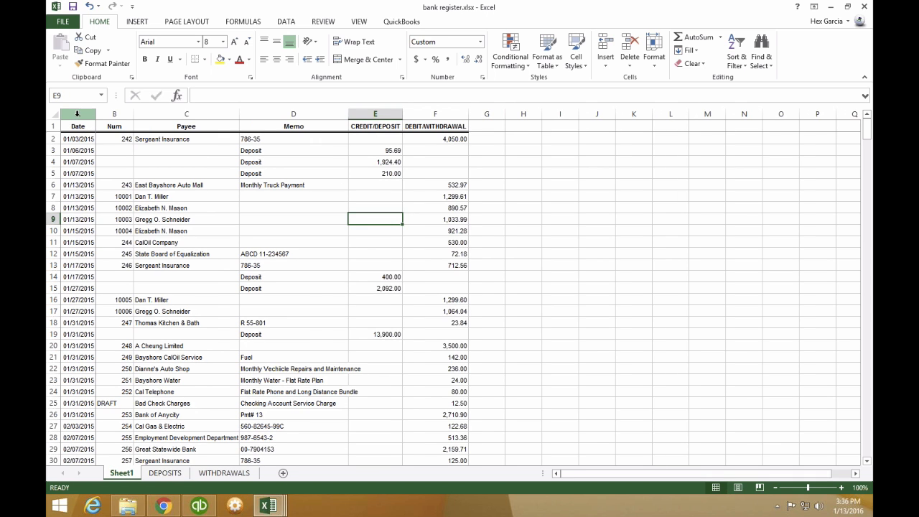
pyautogui.moveTo(77, 120); pyautogui.dragTo(438, 116)
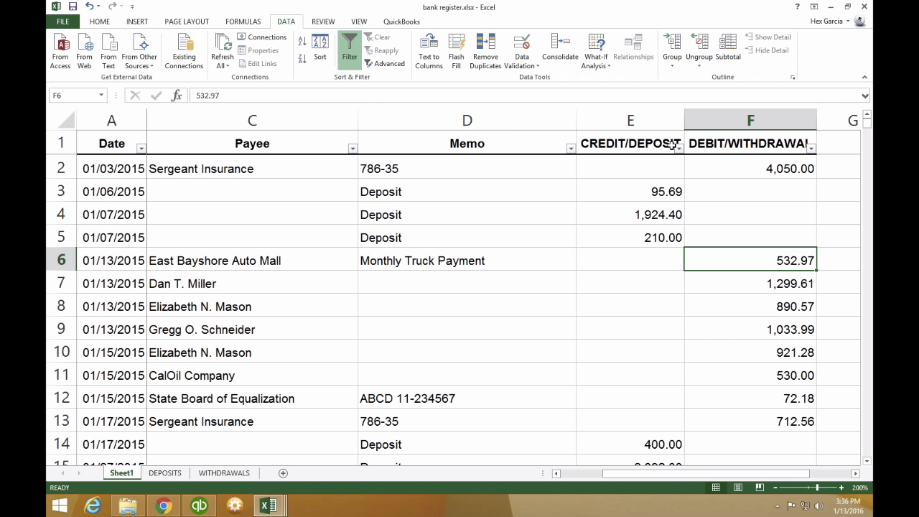
# Sort Sheet1 by CREDIT/DEPOSIT from smallest to largest and check where the deposit rows give way to withdrawals.
pyautogui.click(677, 147)
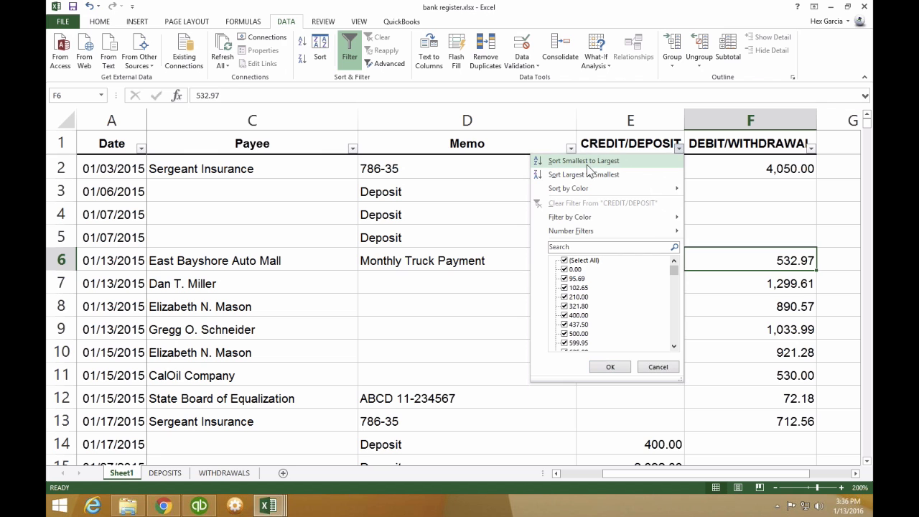
pyautogui.click(589, 161)
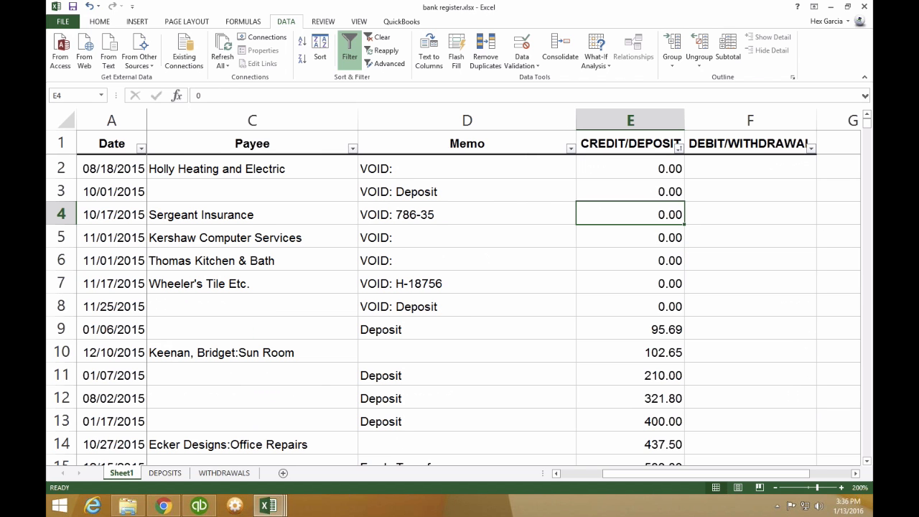
pyautogui.scroll(-11, 594, 214)
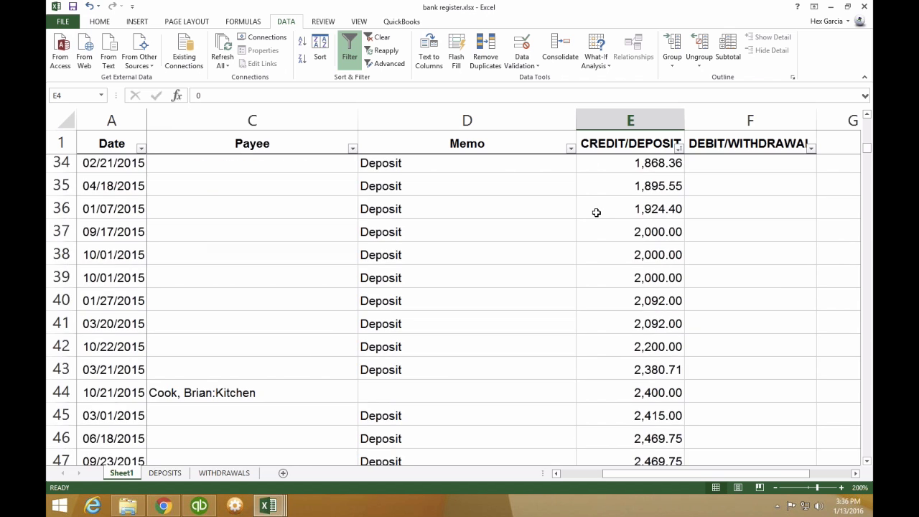
pyautogui.scroll(-17, 596, 213)
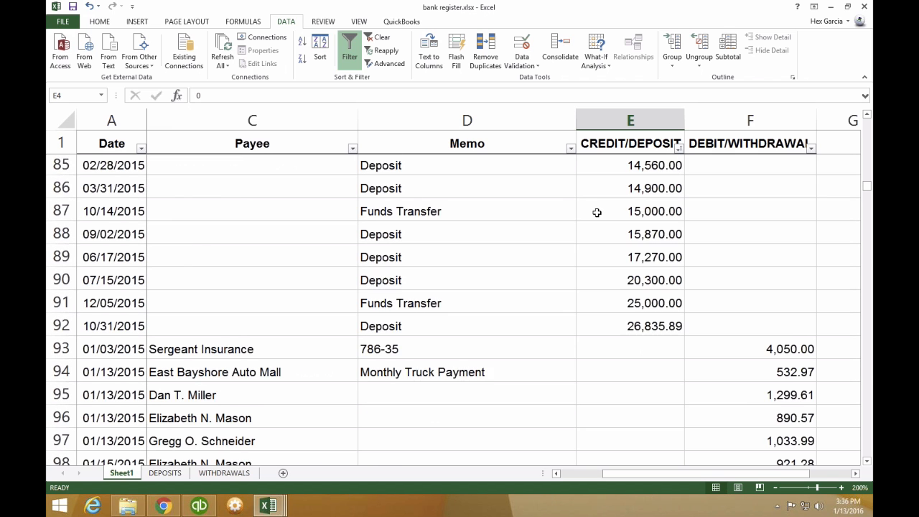
pyautogui.scroll(-4, 625, 213)
pyautogui.moveTo(772, 172); pyautogui.dragTo(772, 329)
pyautogui.scroll(2, 704, 281)
pyautogui.click(703, 283)
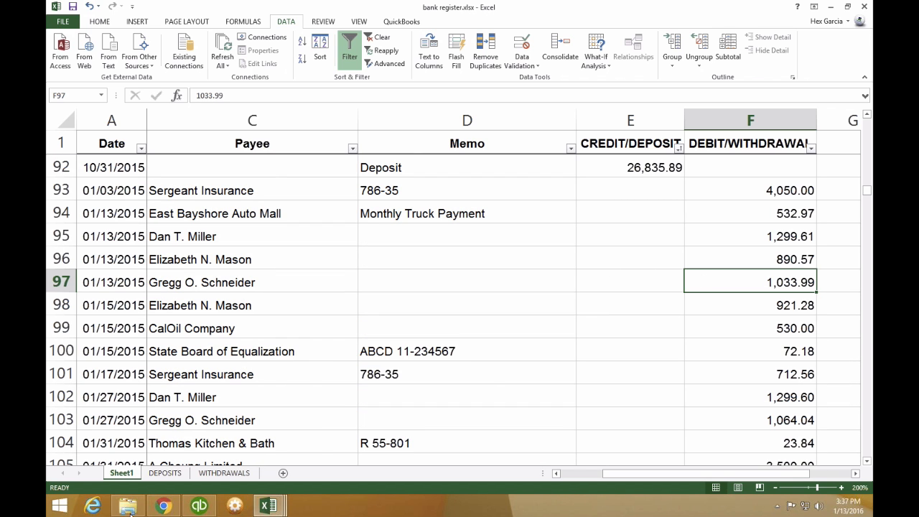
# Look at the separate DEPOSITS sheet and compare it with the sorted register.
pyautogui.click(165, 473)
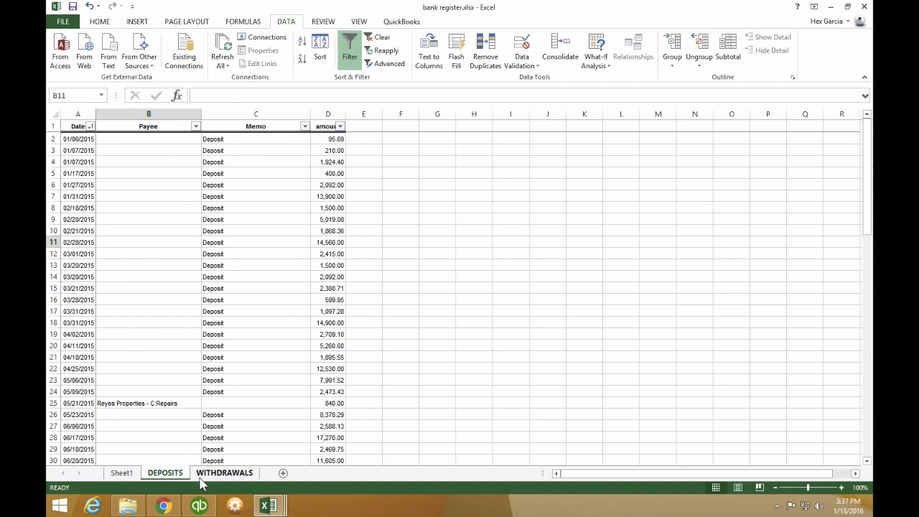
pyautogui.click(200, 478)
pyautogui.click(183, 477)
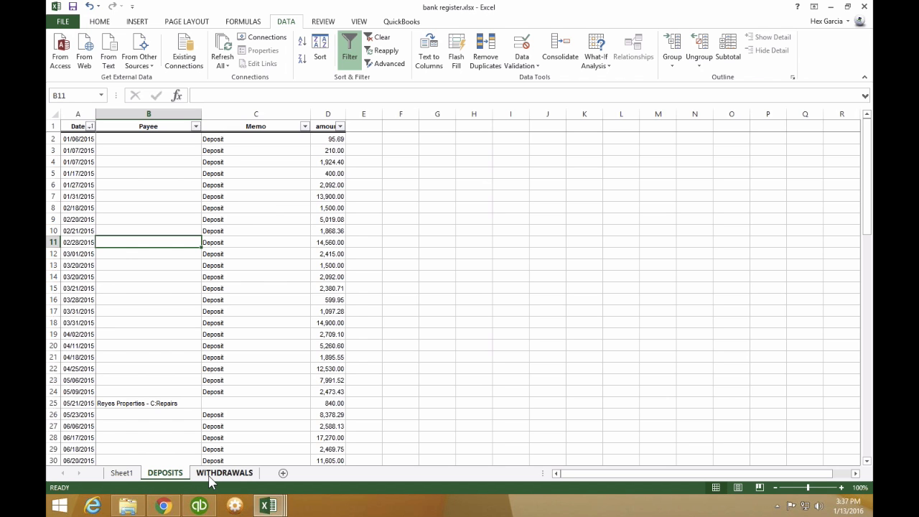
# Go back to Sheet1 and undo the CREDIT/DEPOSIT sort.
pyautogui.click(122, 473)
pyautogui.scroll(2, 594, 164)
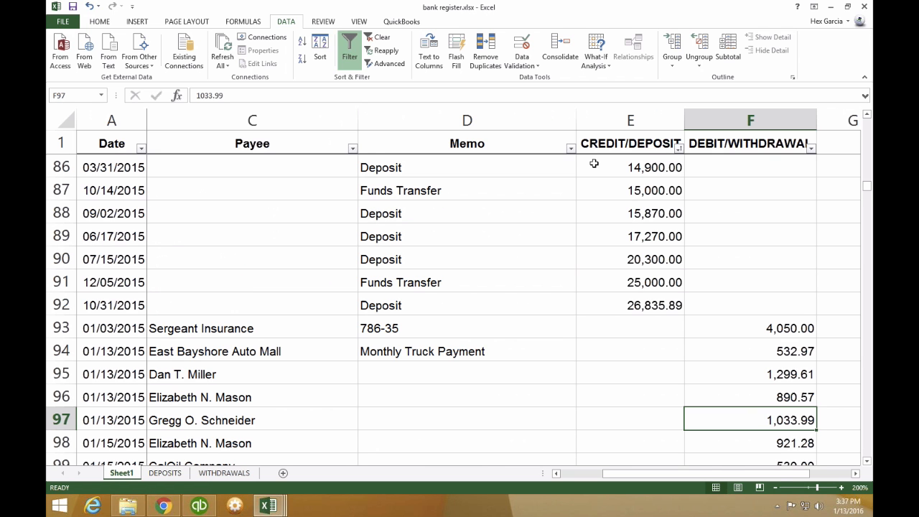
pyautogui.scroll(3, 678, 159)
pyautogui.click(679, 148)
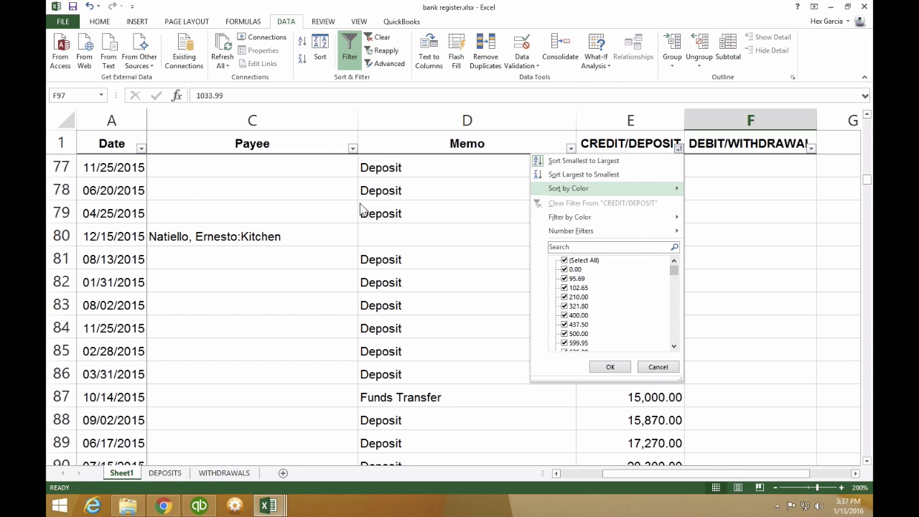
pyautogui.click(89, 7)
pyautogui.click(90, 7)
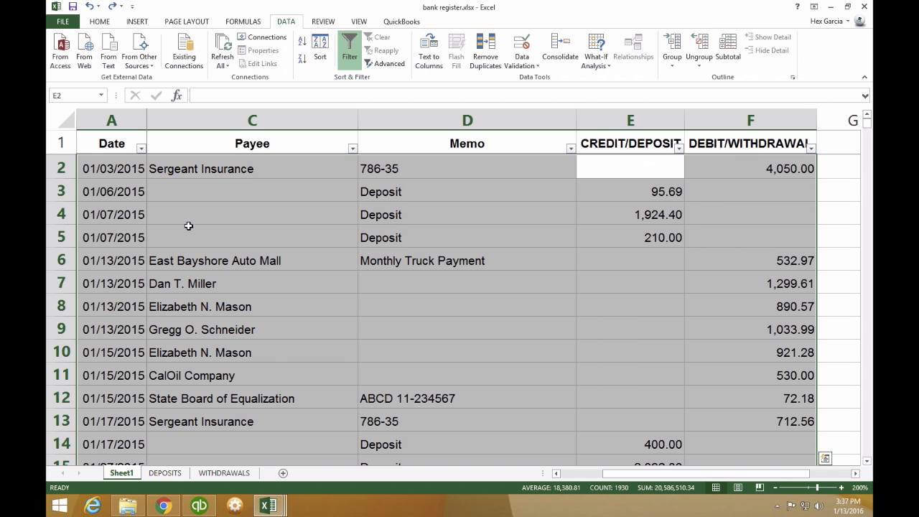
# Open the Date column's filter on Sheet1 and collapse the 2015 group to its year level.
pyautogui.click(188, 229)
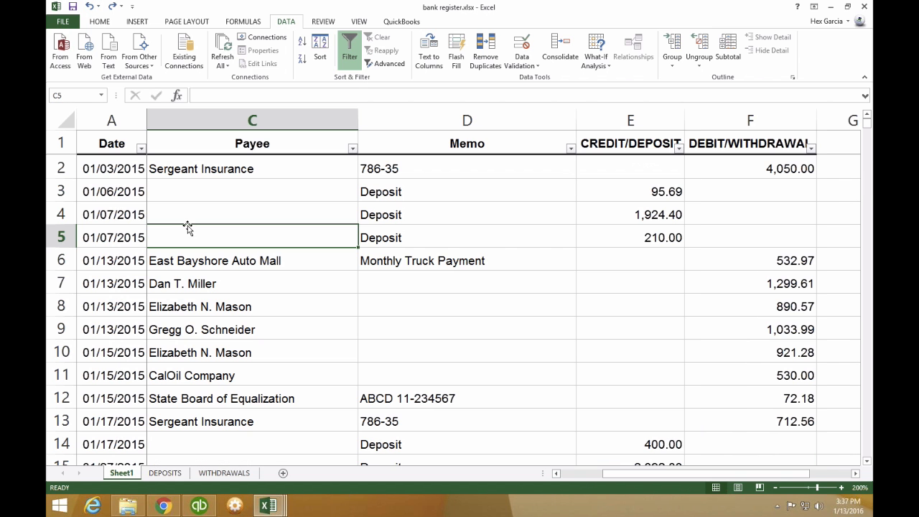
pyautogui.click(141, 148)
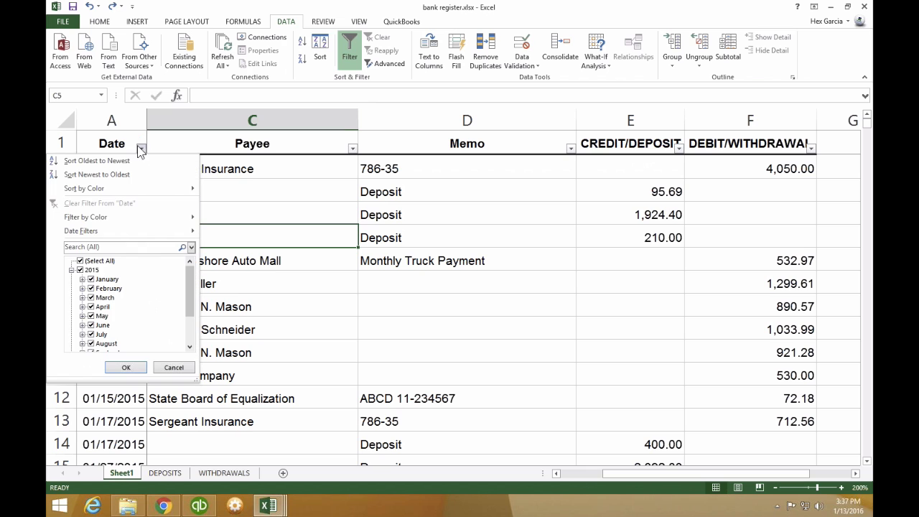
pyautogui.click(73, 270)
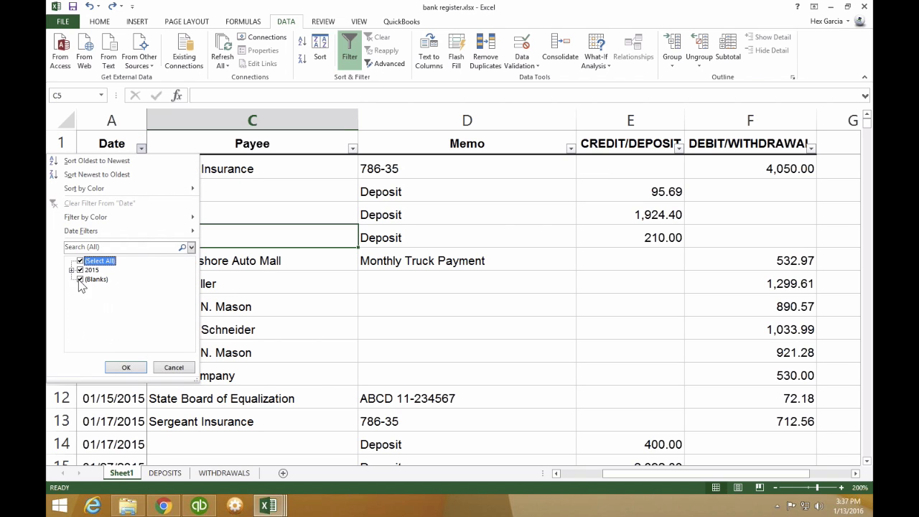
# Filter Sheet1's Date column to January and February 2015 and look through the filtered rows.
pyautogui.click(72, 270)
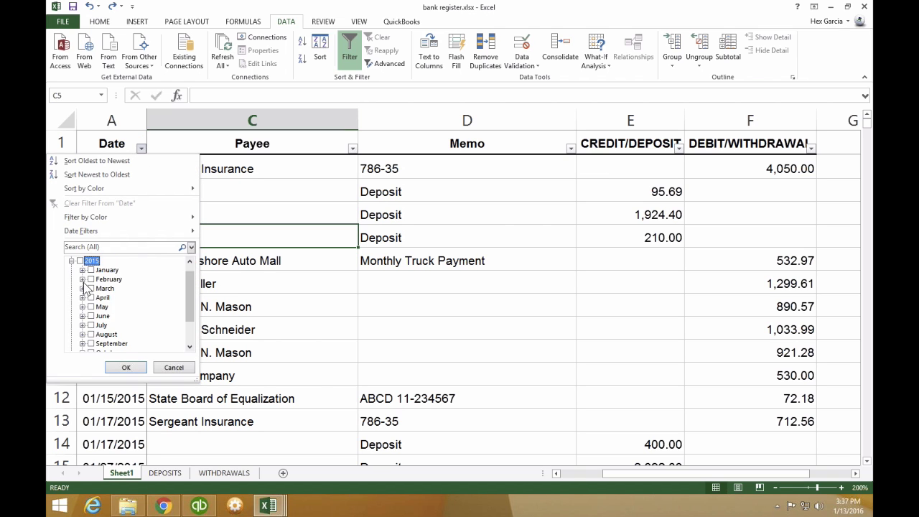
pyautogui.click(126, 367)
pyautogui.scroll(-2, 255, 329)
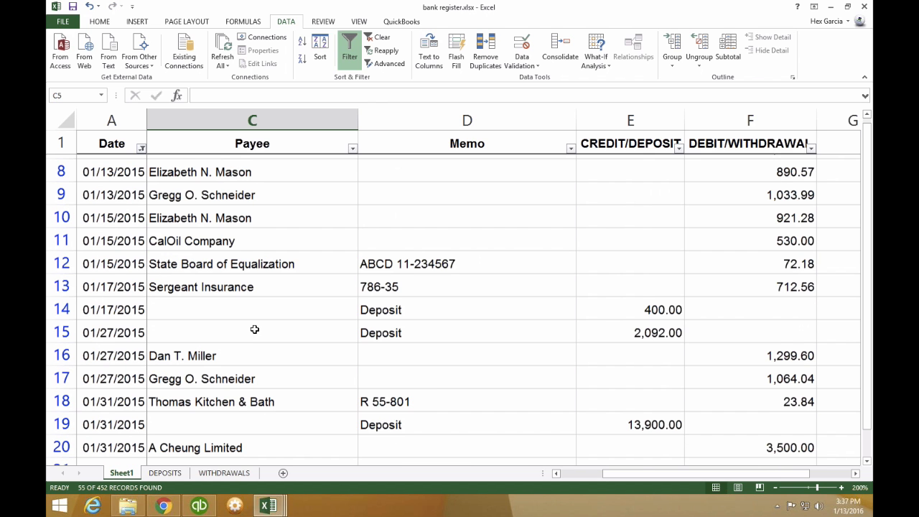
pyautogui.scroll(-15, 255, 329)
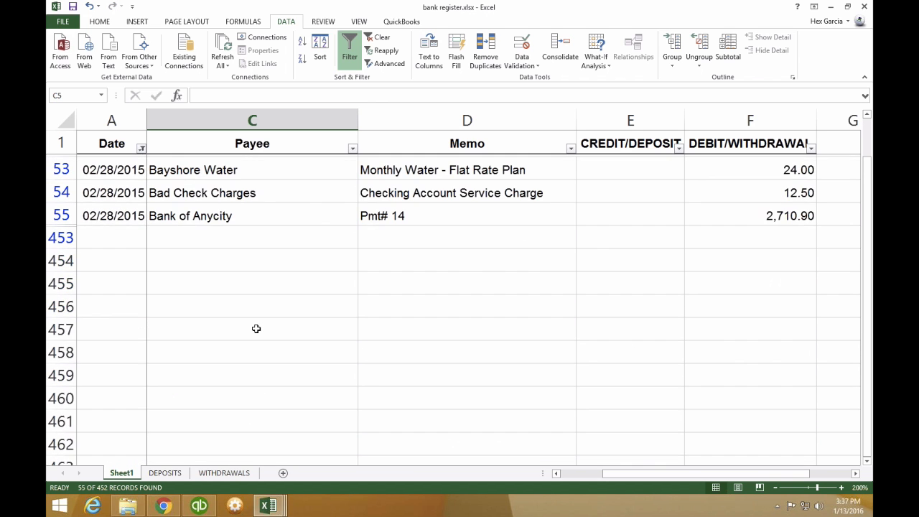
pyautogui.scroll(2, 256, 329)
pyautogui.scroll(15, 256, 329)
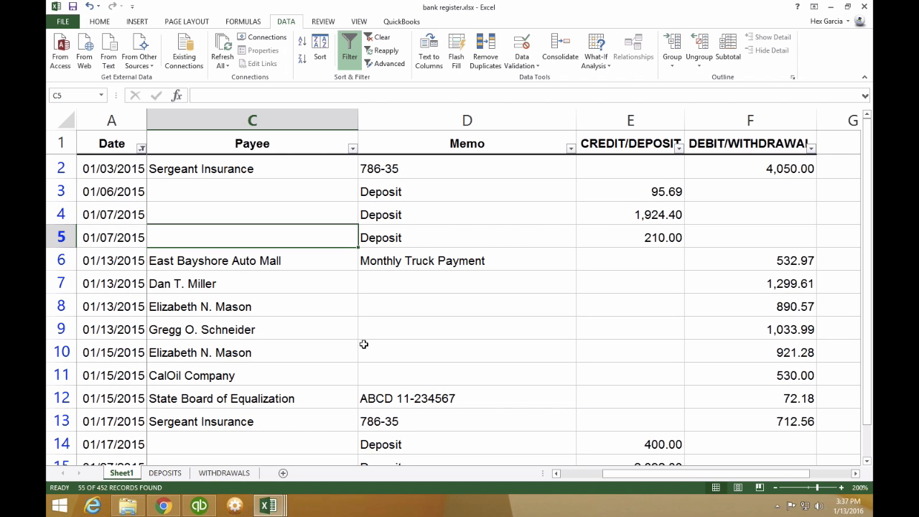
# Filter the Date column of the DEPOSITS sheet to January 2015 only.
pyautogui.click(180, 474)
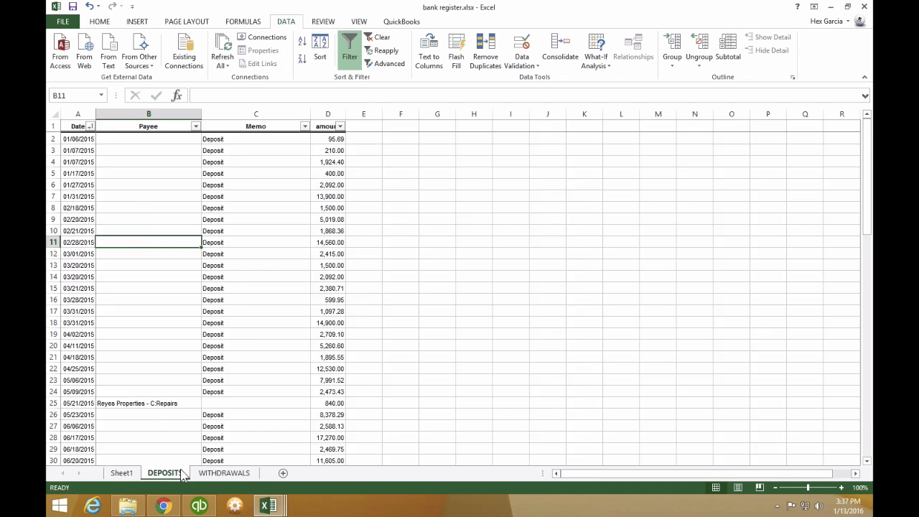
pyautogui.click(90, 126)
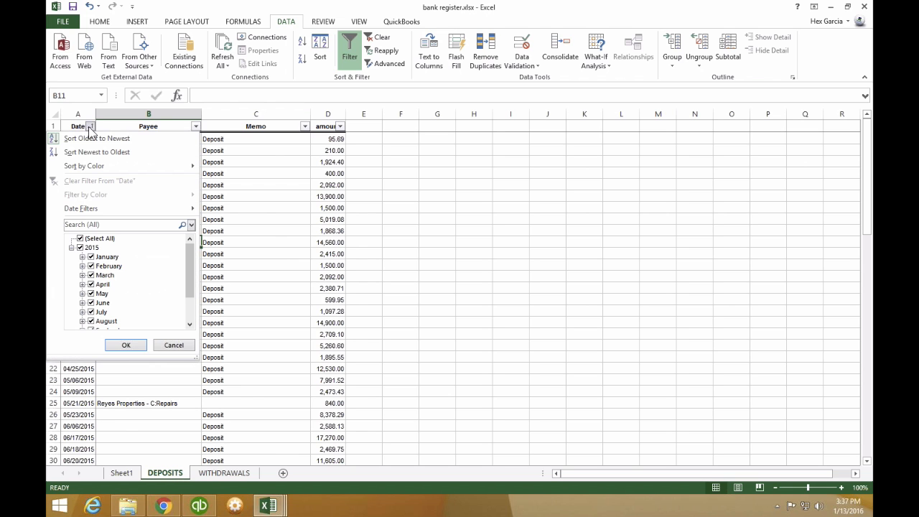
pyautogui.click(79, 238)
pyautogui.click(91, 256)
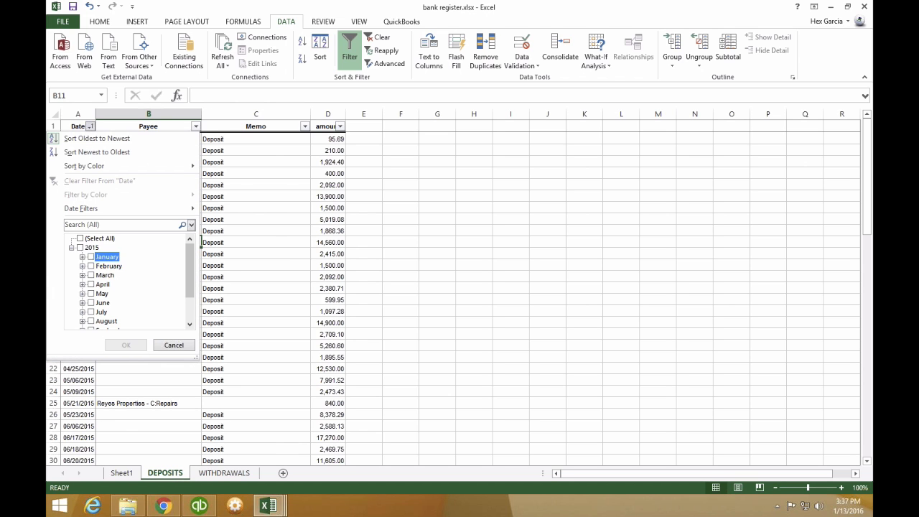
pyautogui.click(127, 346)
pyautogui.click(325, 224)
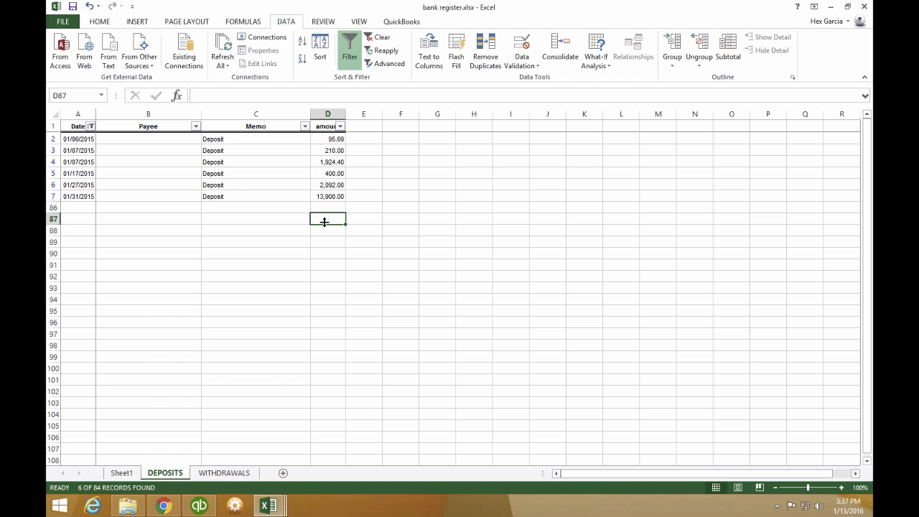
# Set the DEPOSITS sheet's zoom magnification to 200%.
pyautogui.moveTo(65, 139); pyautogui.dragTo(343, 191)
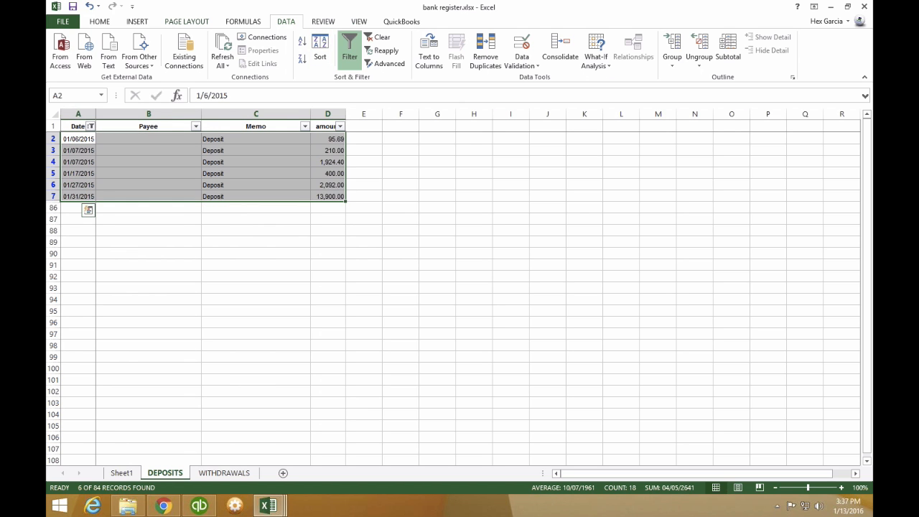
pyautogui.click(359, 20)
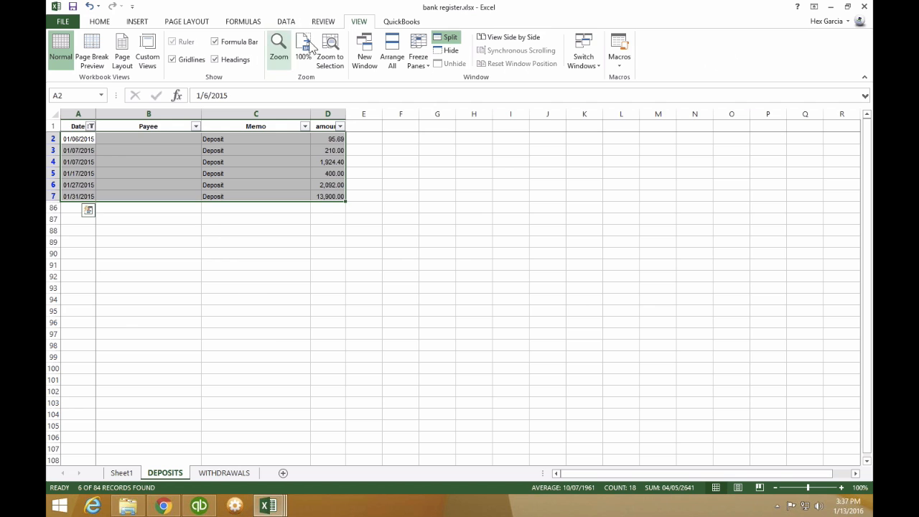
pyautogui.click(279, 47)
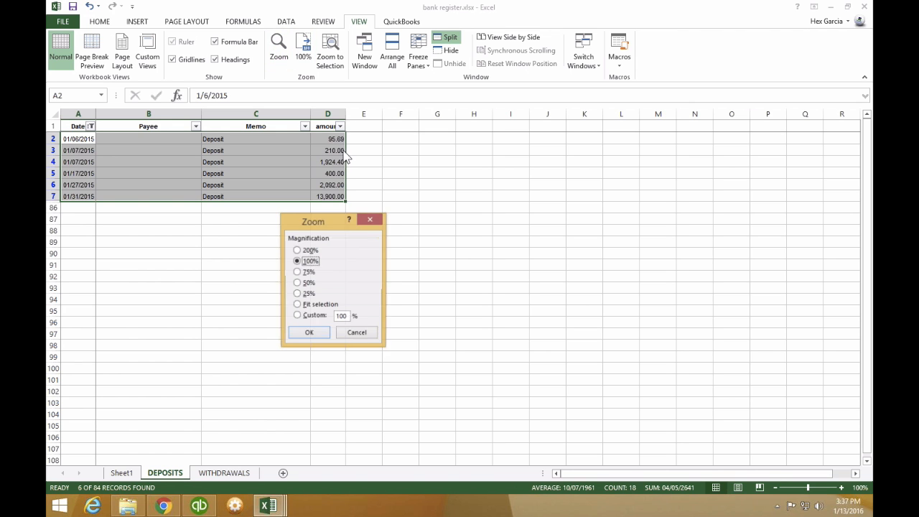
pyautogui.click(307, 250)
pyautogui.click(314, 338)
pyautogui.click(200, 304)
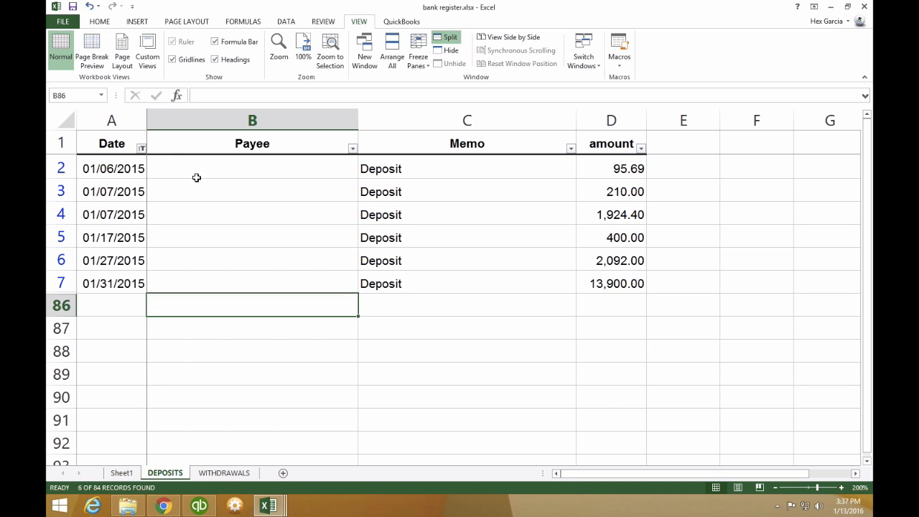
# Copy the filtered January deposit rows, A2:D7, and check the order of the Date, Payee, Memo and amount columns.
pyautogui.moveTo(129, 172); pyautogui.dragTo(618, 284)
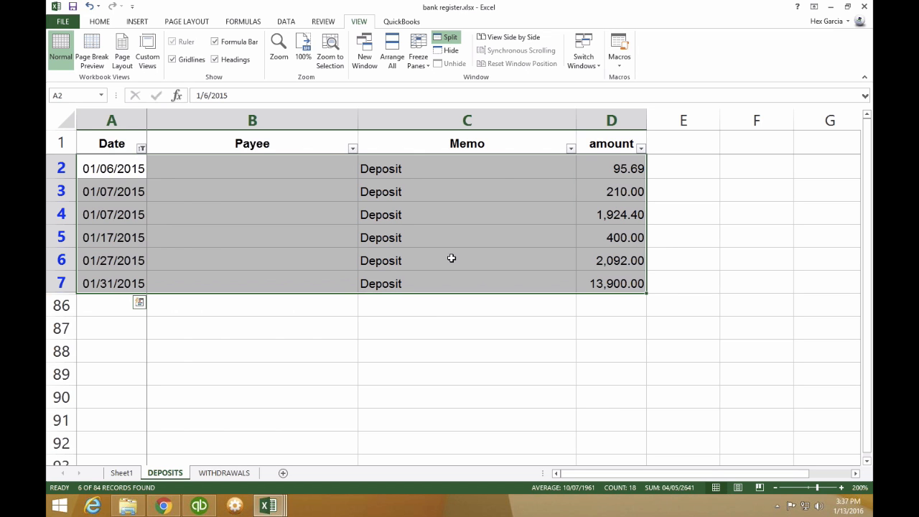
pyautogui.rightClick(190, 168)
pyautogui.click(213, 194)
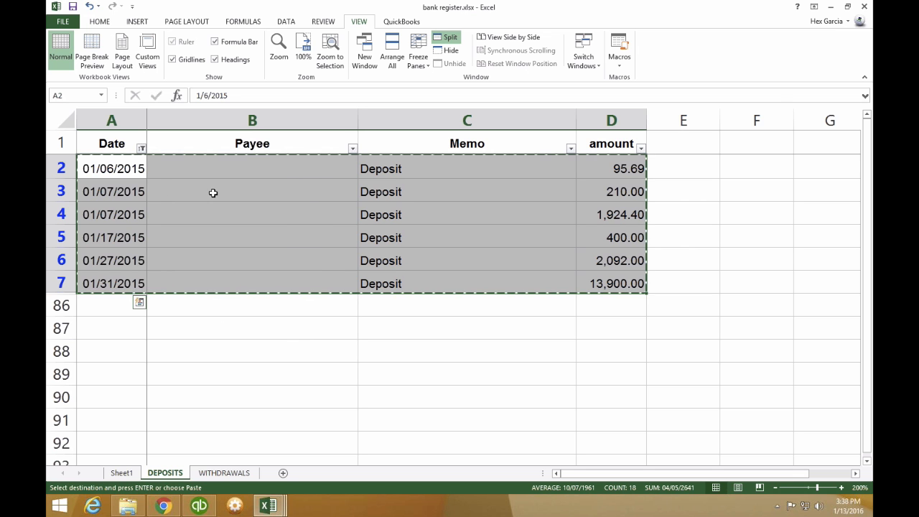
pyautogui.click(110, 117)
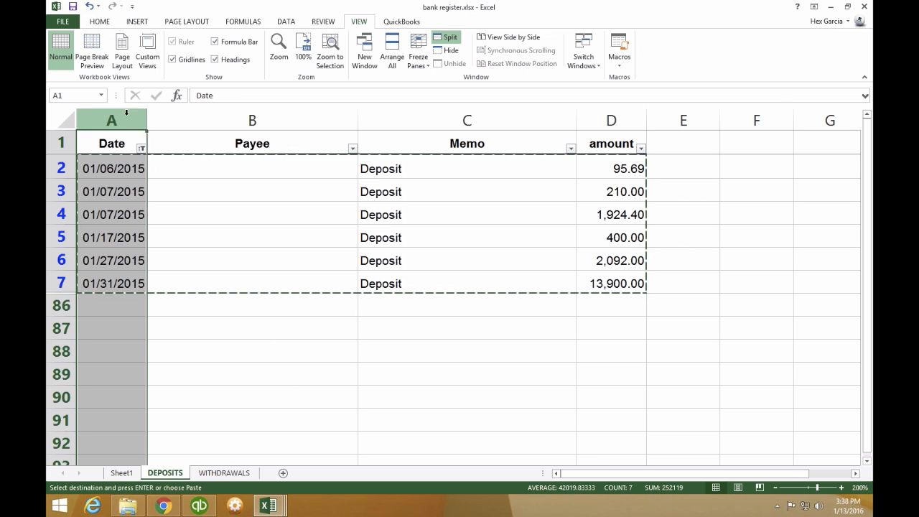
pyautogui.click(253, 121)
pyautogui.click(550, 121)
pyautogui.click(635, 121)
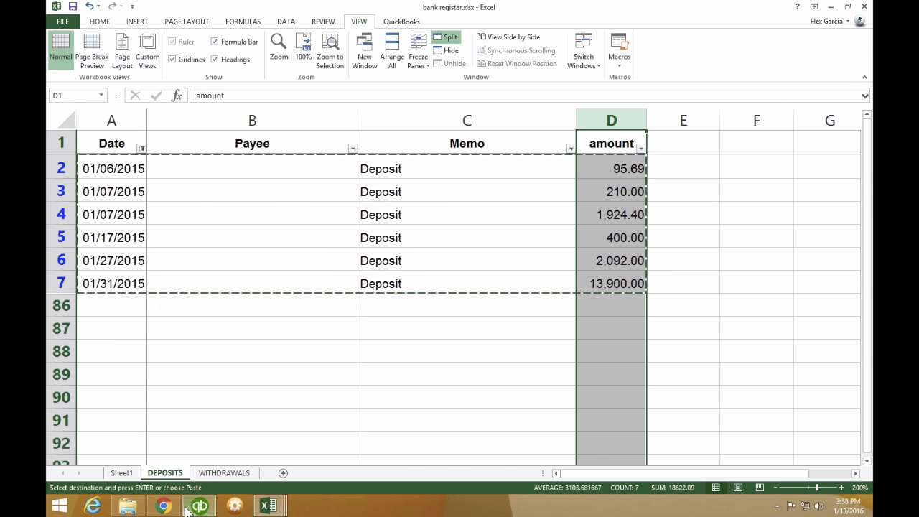
# Switch to QuickBooks and customize the batch entry columns so that Payee and Memo directly follow Date.
pyautogui.click(207, 507)
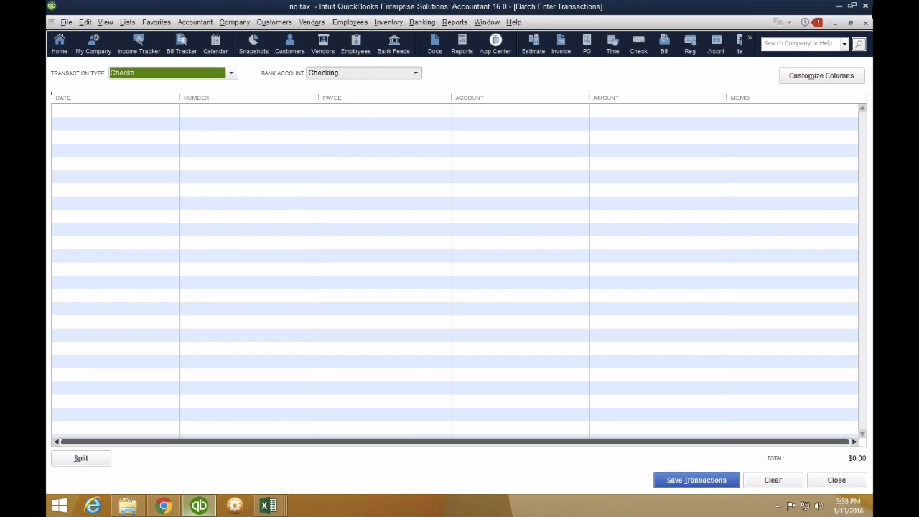
pyautogui.click(812, 76)
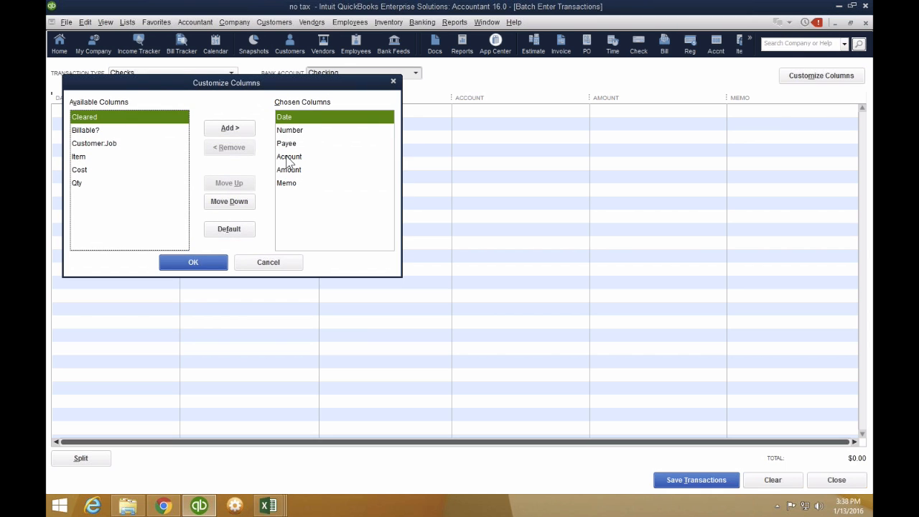
pyautogui.click(290, 144)
pyautogui.click(232, 184)
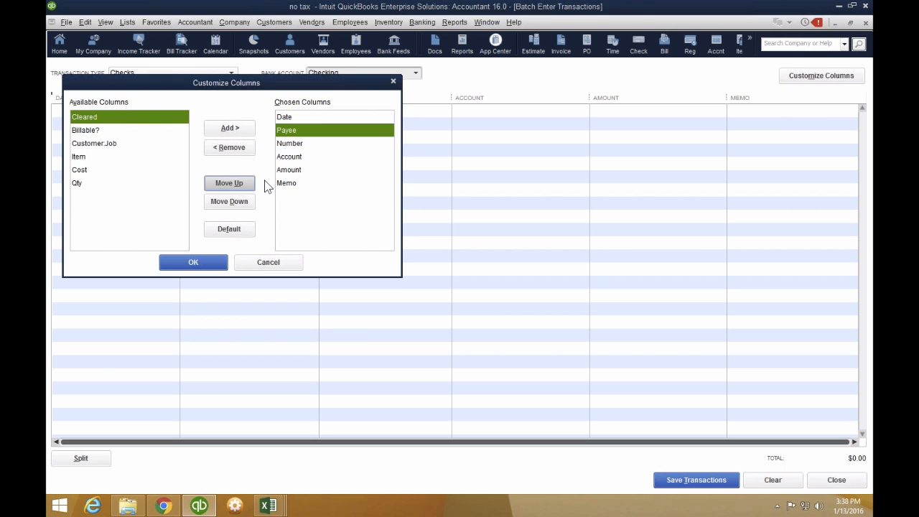
pyautogui.click(291, 183)
pyautogui.click(238, 184)
pyautogui.click(238, 184)
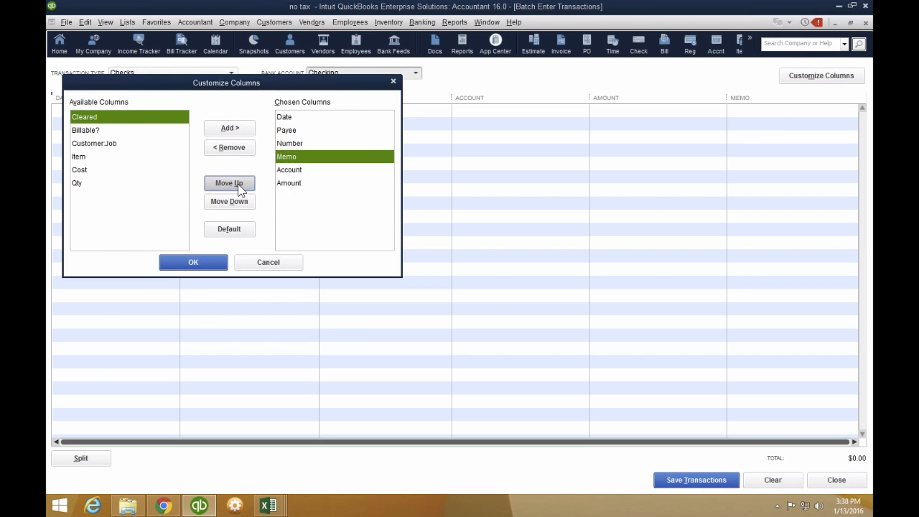
pyautogui.click(238, 184)
# Place the Amount column right after Memo, remove the Number column and apply the column layout.
pyautogui.click(302, 183)
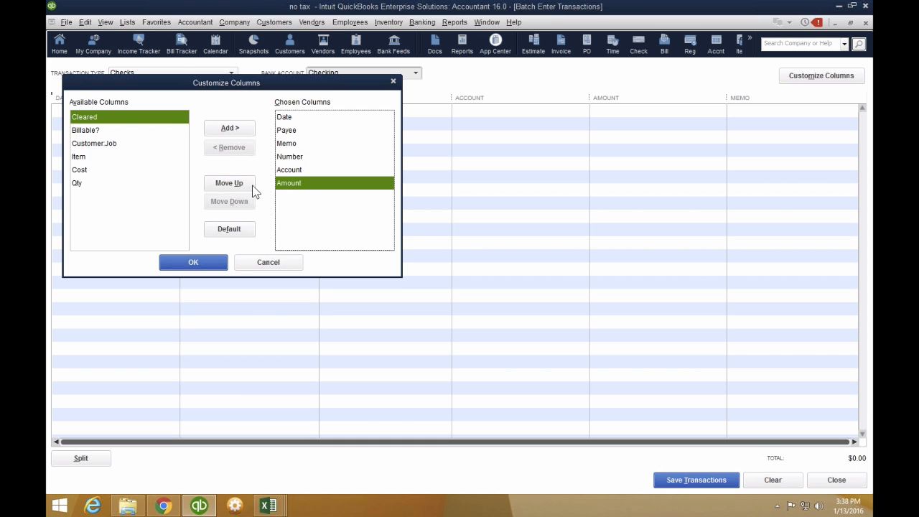
pyautogui.click(247, 185)
pyautogui.click(247, 185)
pyautogui.click(312, 170)
pyautogui.click(246, 157)
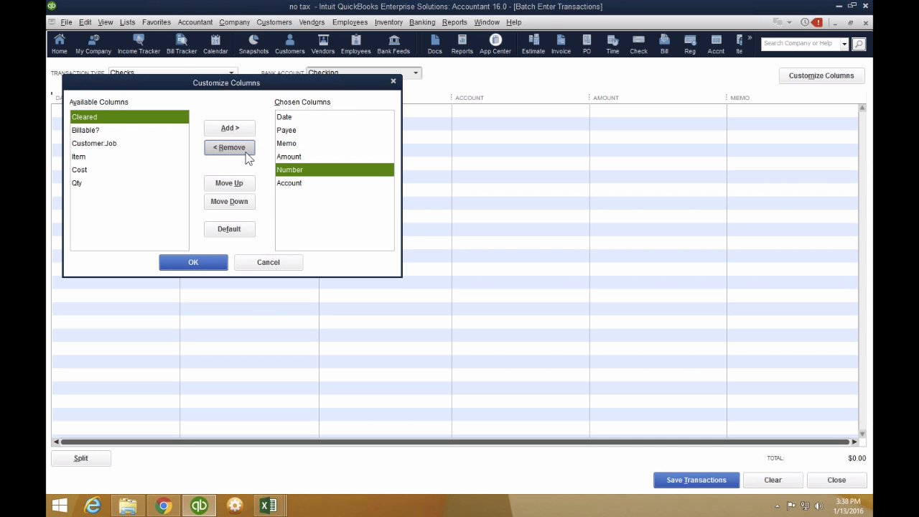
pyautogui.click(197, 267)
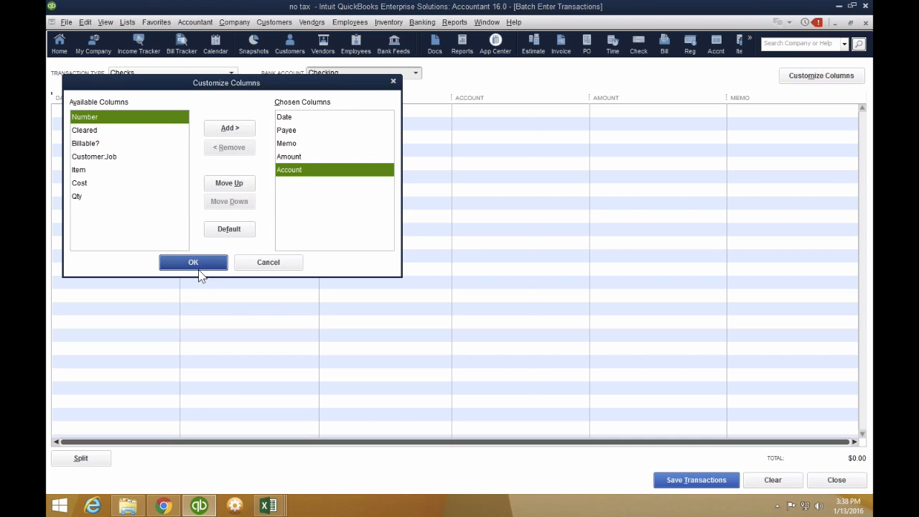
# Paste the copied January deposits into the batch transaction grid, starting at the first row's date.
pyautogui.rightClick(105, 109)
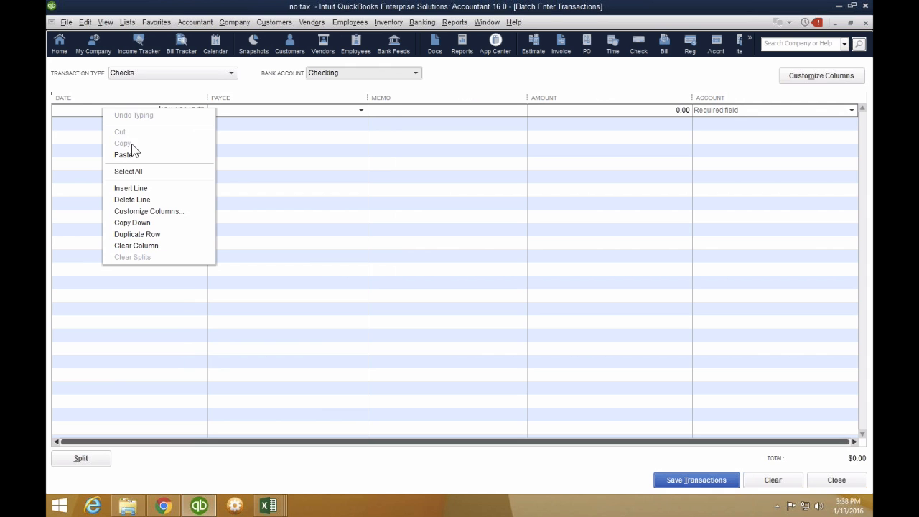
pyautogui.click(130, 154)
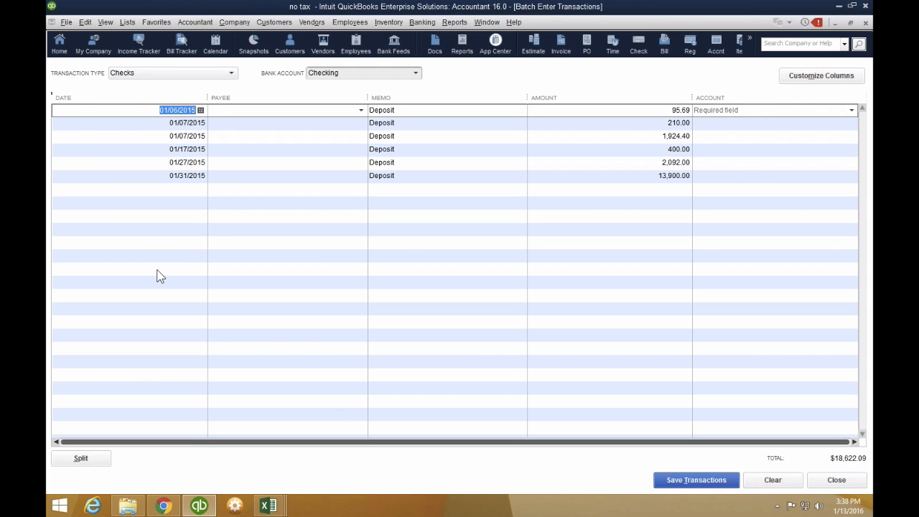
# Return to bank register.xlsx in Excel and reset the DEPOSITS sheet's Date filter to include all dates.
pyautogui.click(268, 506)
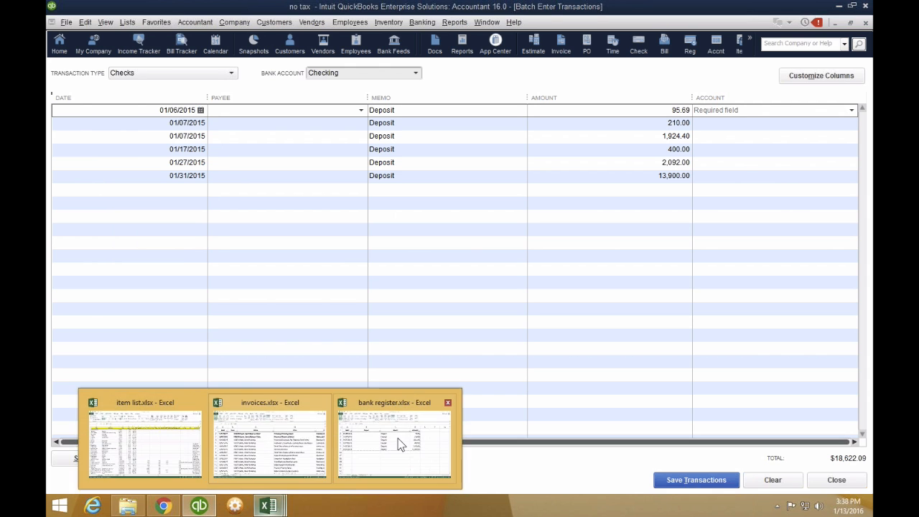
pyautogui.click(399, 444)
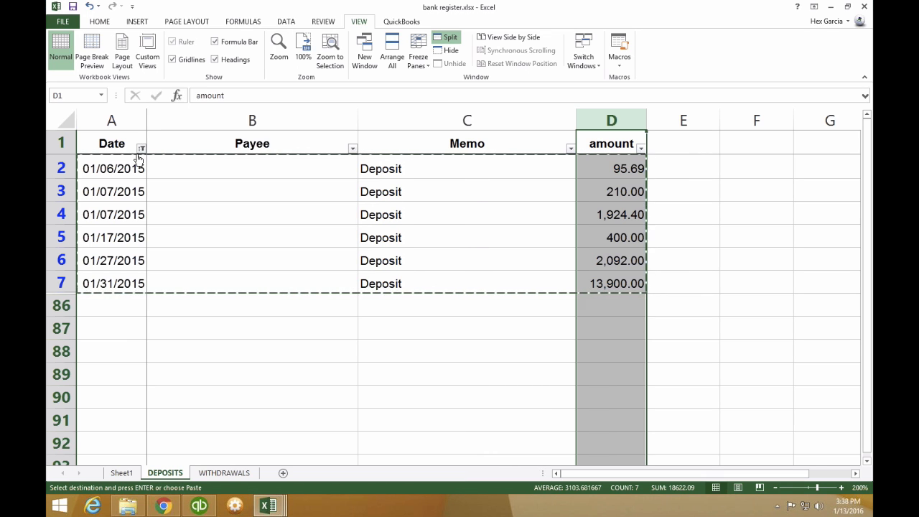
pyautogui.click(141, 149)
pyautogui.click(81, 261)
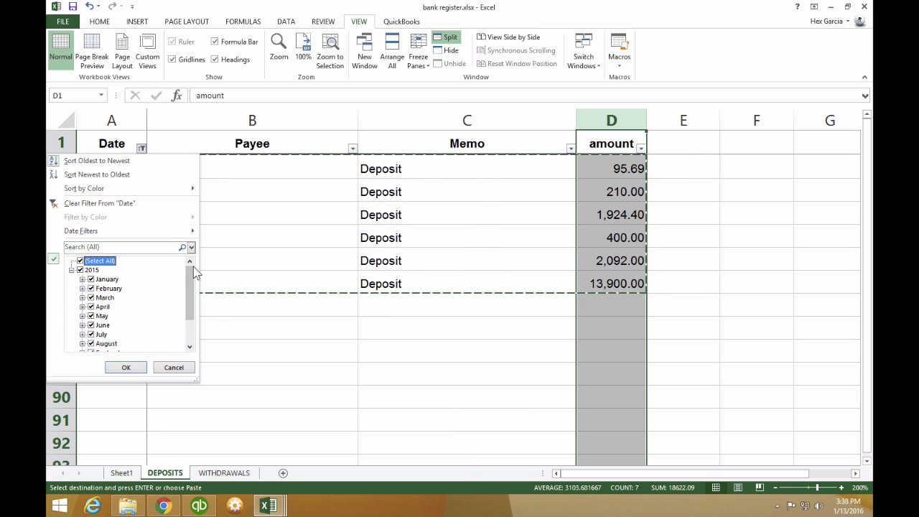
pyautogui.click(130, 368)
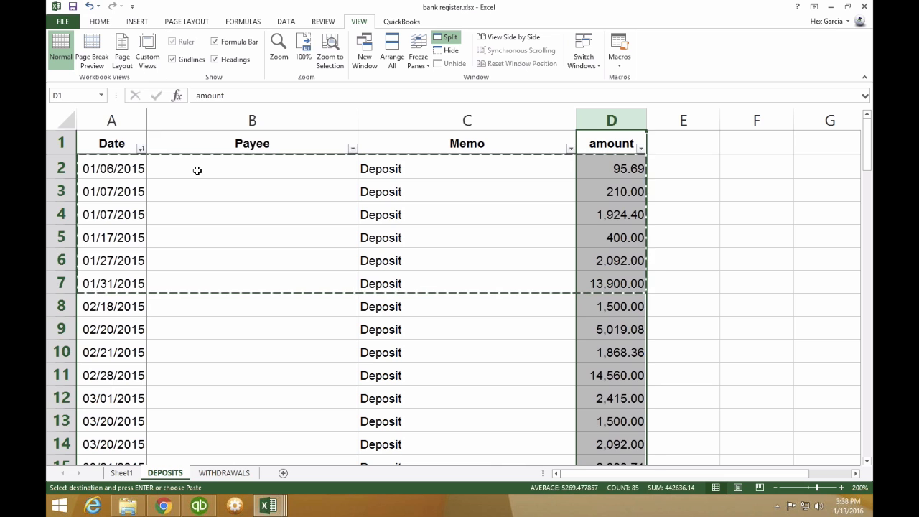
# Copy all deposit rows, A2:D85, and paste them into the QuickBooks batch grid from the first row's date.
pyautogui.moveTo(116, 169); pyautogui.dragTo(634, 425)
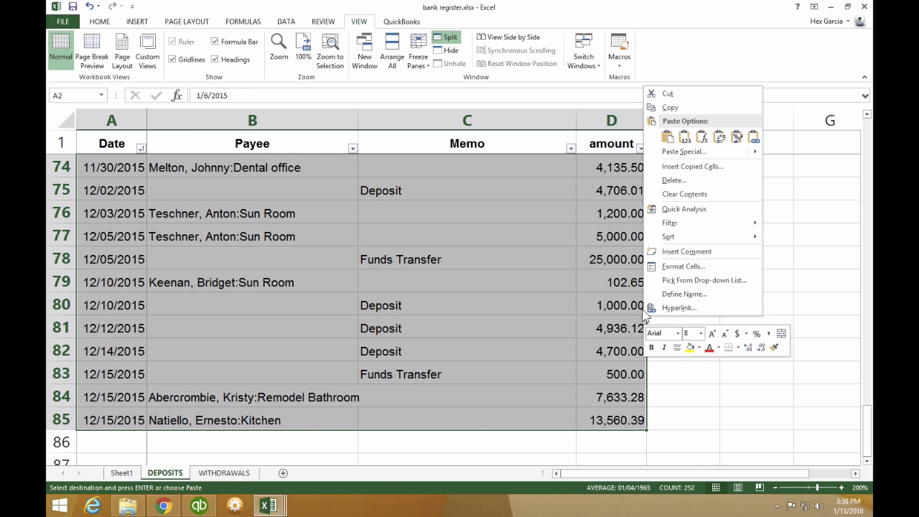
pyautogui.rightClick(643, 316)
pyautogui.click(675, 108)
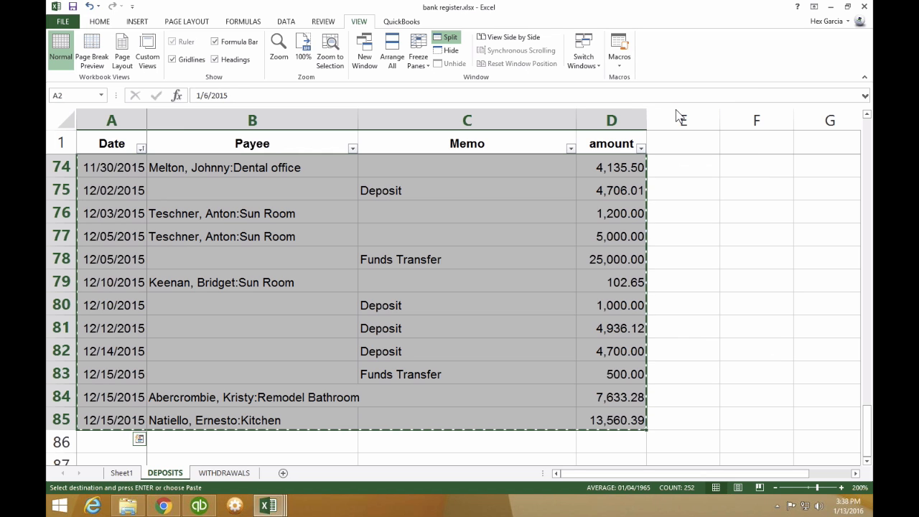
pyautogui.click(199, 505)
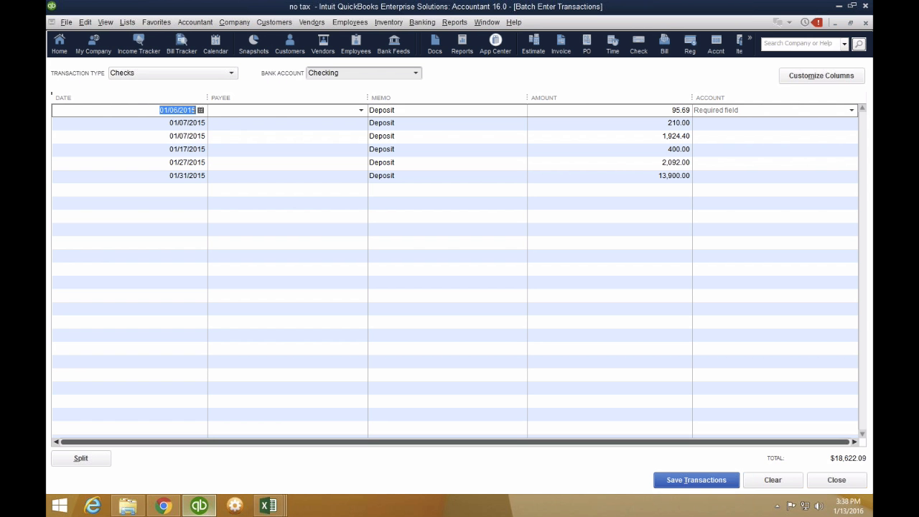
pyautogui.rightClick(137, 112)
pyautogui.click(172, 152)
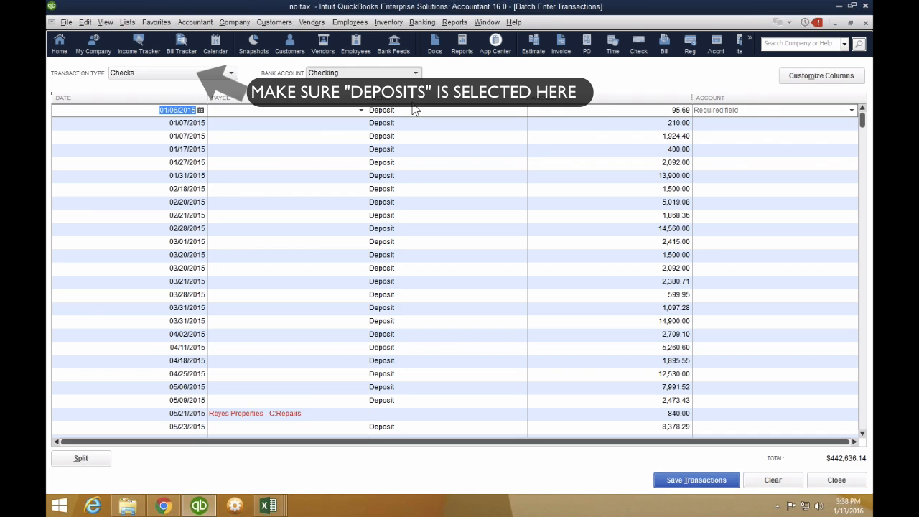
# Assign the Construction Income account to the first deposit row and copy it down to all remaining rows.
pyautogui.click(761, 109)
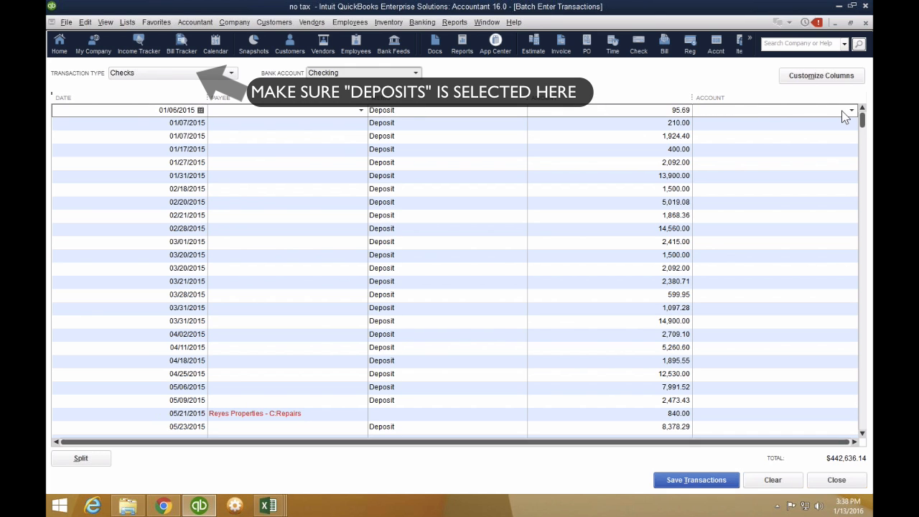
pyautogui.click(852, 110)
pyautogui.scroll(10, 639, 180)
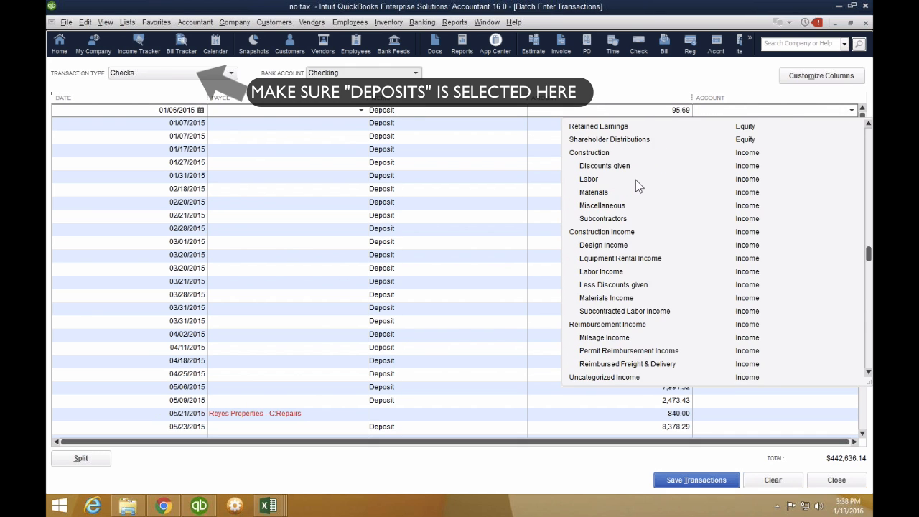
pyautogui.scroll(6, 641, 183)
pyautogui.scroll(-18, 642, 180)
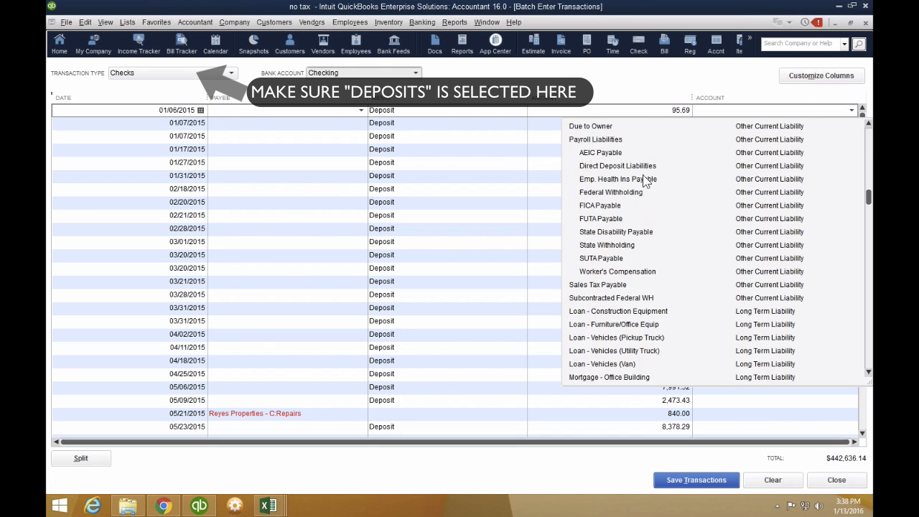
pyautogui.scroll(-1, 643, 175)
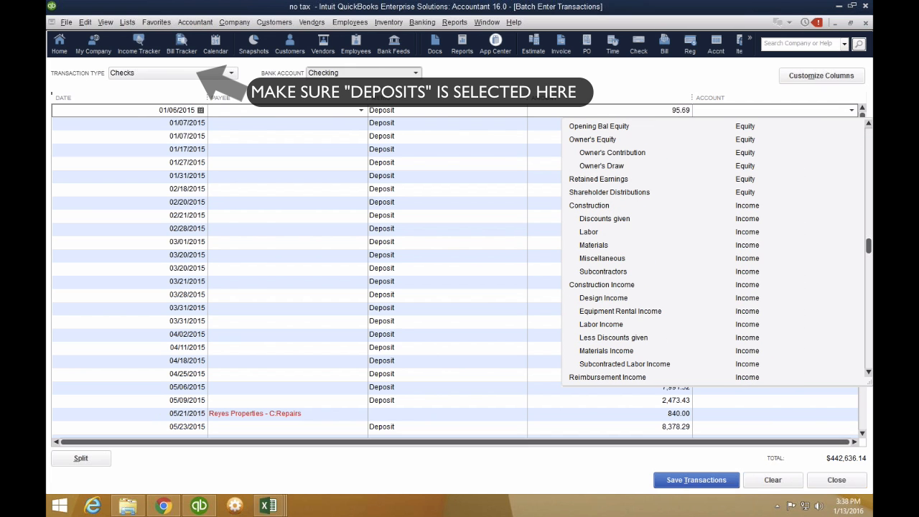
pyautogui.click(602, 285)
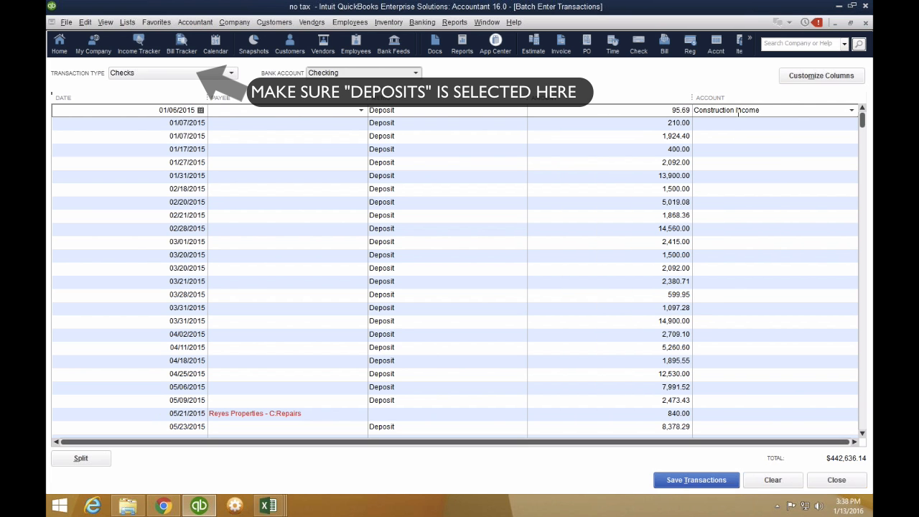
pyautogui.rightClick(738, 113)
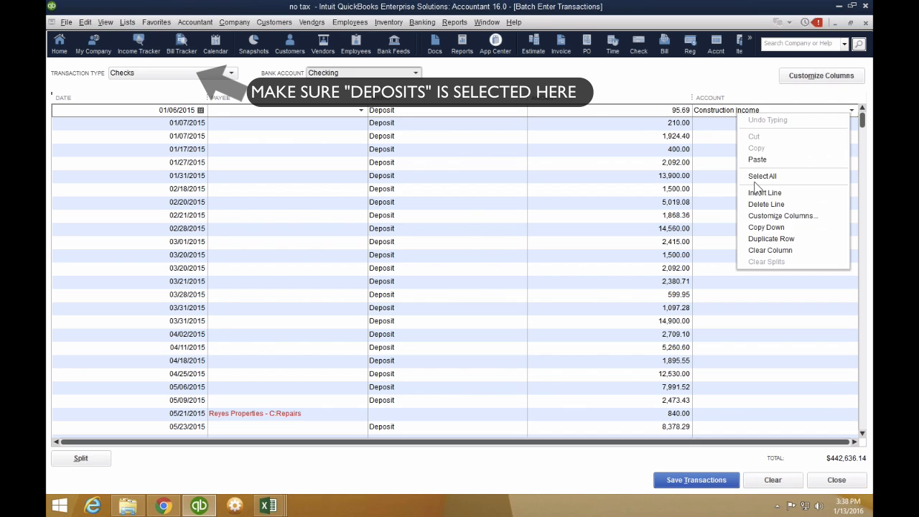
pyautogui.click(767, 227)
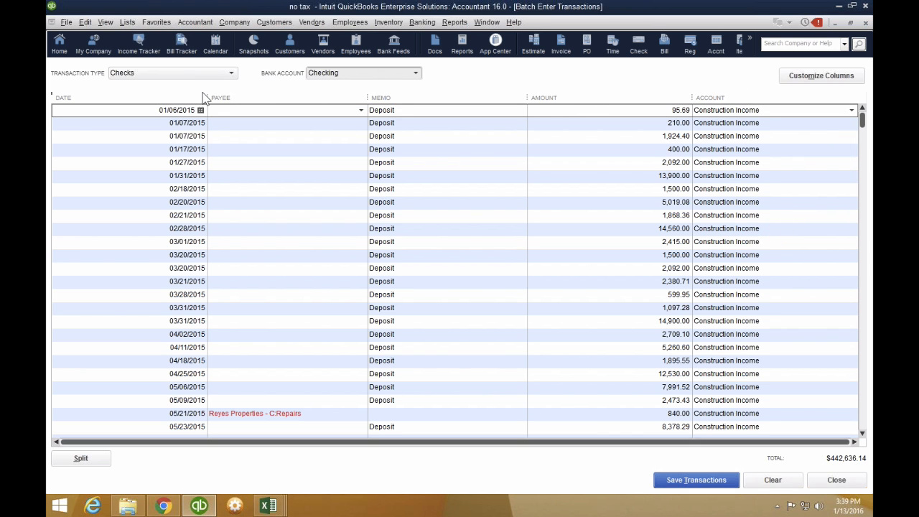
# Narrow the Payee, Date and Amount columns of the batch transaction grid.
pyautogui.moveTo(368, 98); pyautogui.dragTo(319, 98)
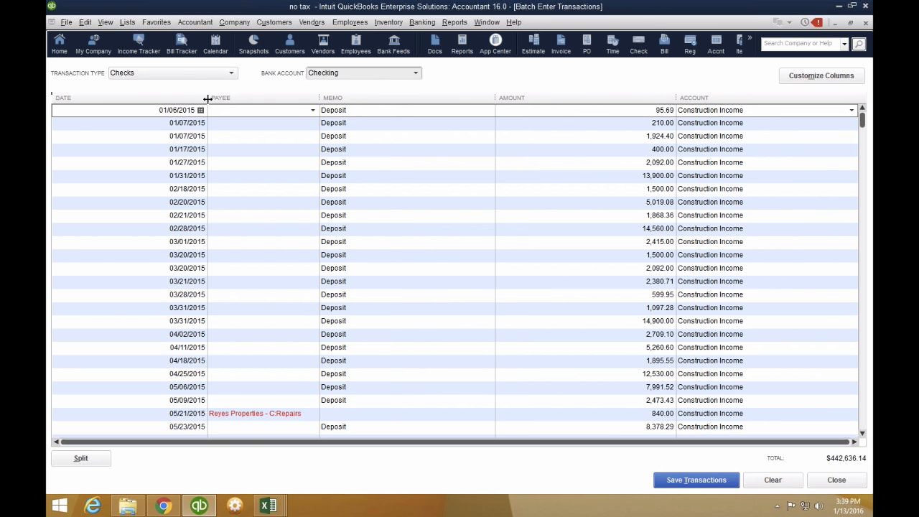
pyautogui.moveTo(208, 98); pyautogui.dragTo(147, 98)
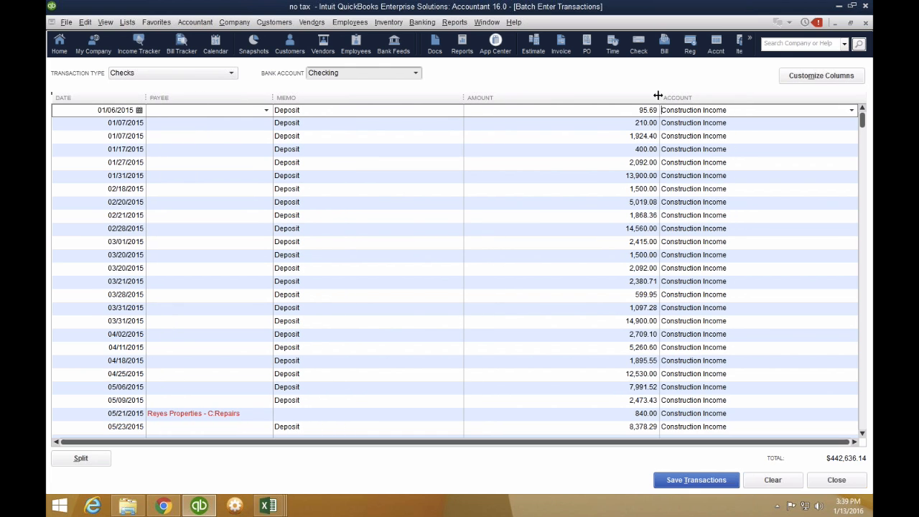
pyautogui.moveTo(658, 95); pyautogui.dragTo(627, 95)
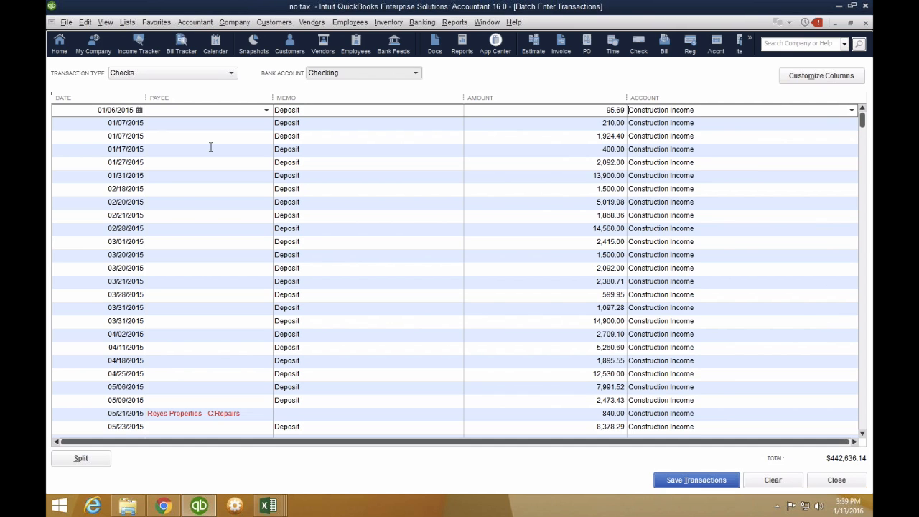
# Replace the unrecognized payee on the 05/21/2015 row with an existing name from the payee list.
pyautogui.click(230, 414)
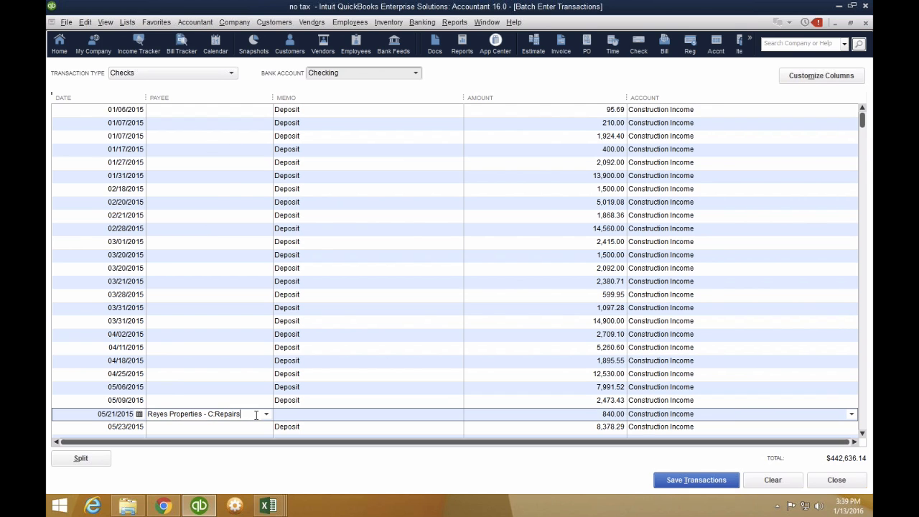
pyautogui.press('Tab')
pyautogui.press('Return')
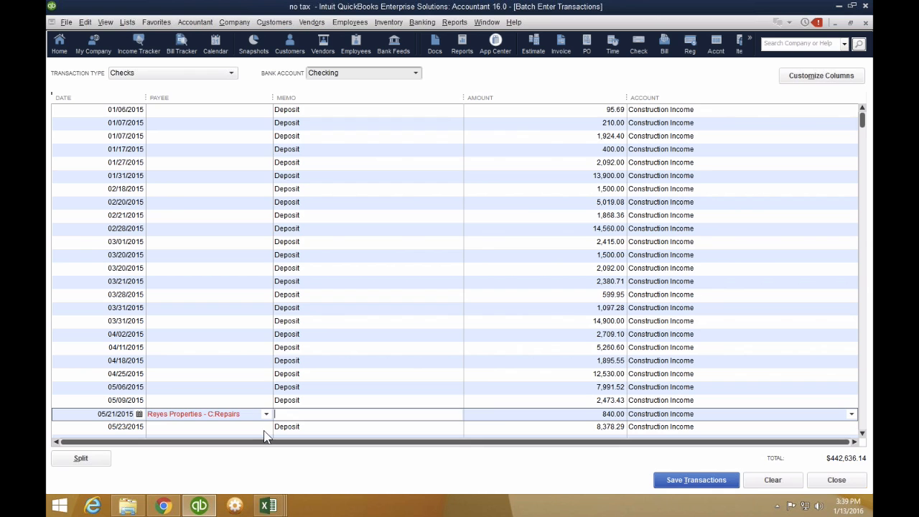
pyautogui.click(266, 414)
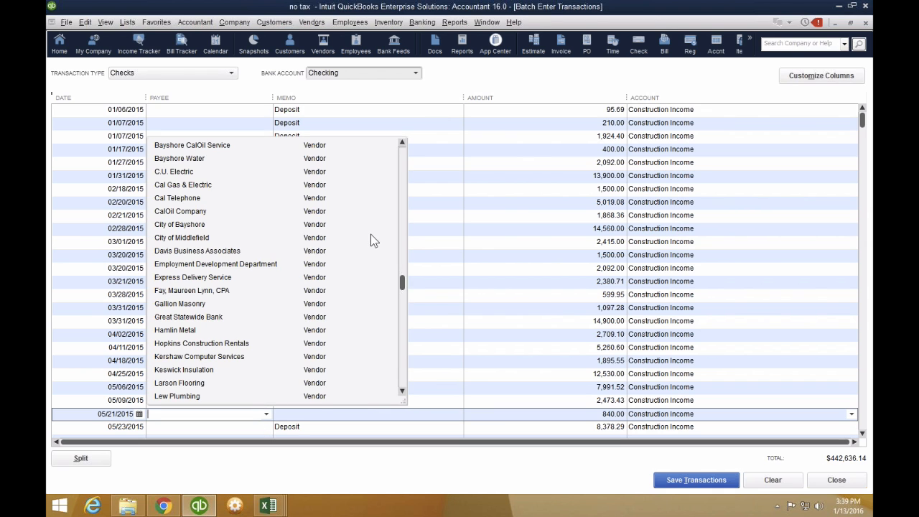
pyautogui.scroll(10, 370, 242)
pyautogui.click(172, 203)
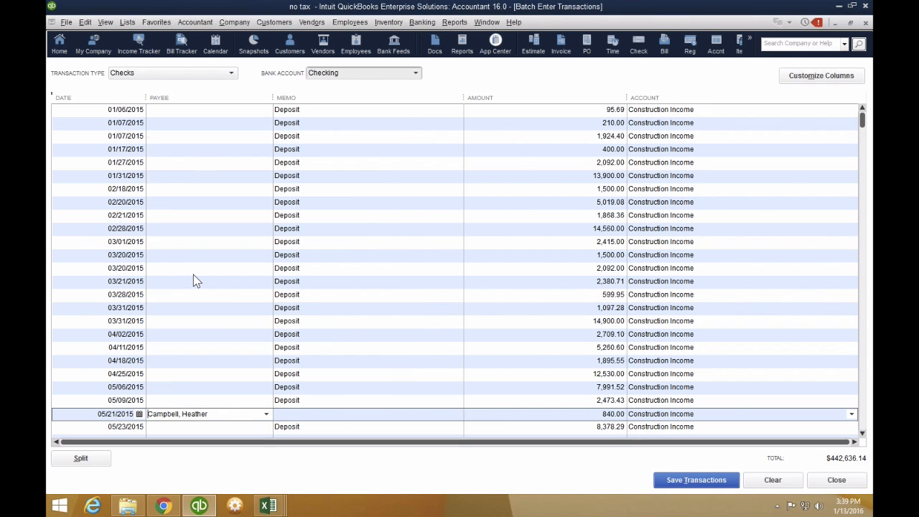
# Remove the Garage Roof job from the 07/25/2015 payee, quick-add the name as a Customer, and decline saving the transactions.
pyautogui.scroll(-10, 444, 276)
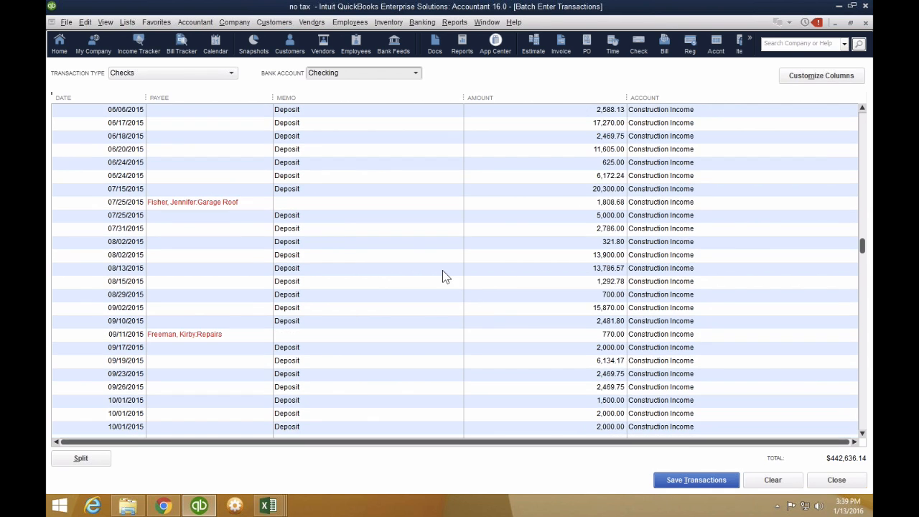
pyautogui.click(254, 203)
pyautogui.click(216, 387)
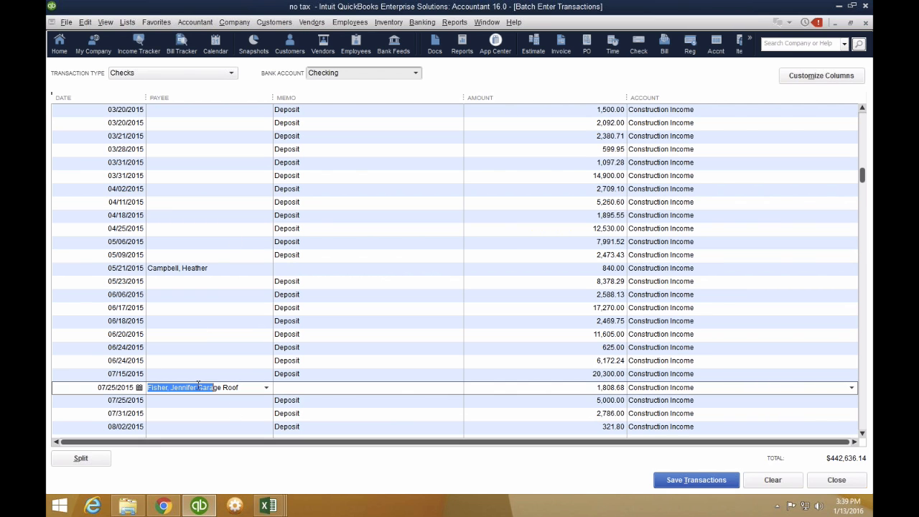
pyautogui.moveTo(195, 388); pyautogui.dragTo(299, 400)
pyautogui.press('Delete')
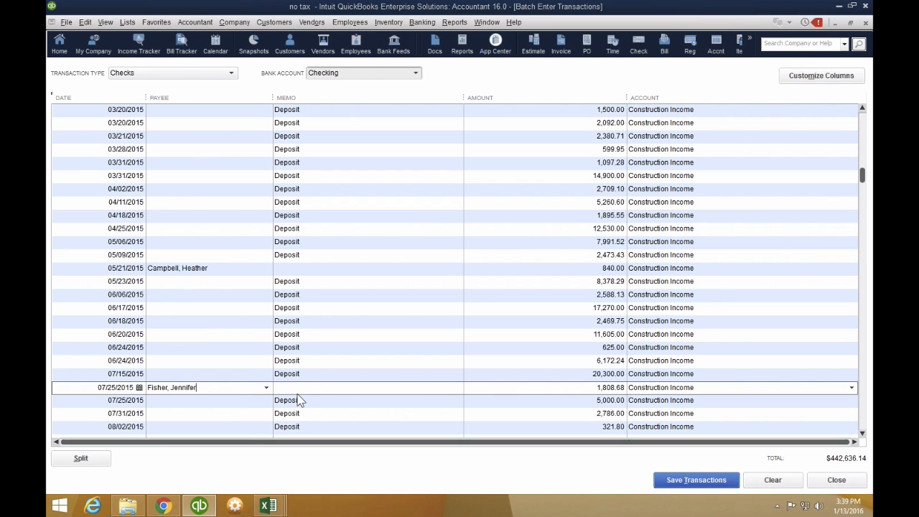
pyautogui.press('Tab')
pyautogui.click(399, 207)
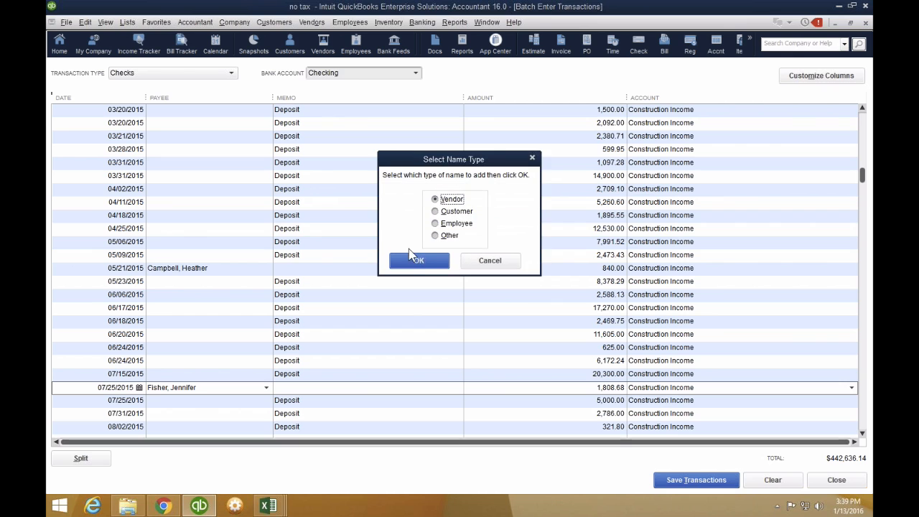
pyautogui.click(451, 212)
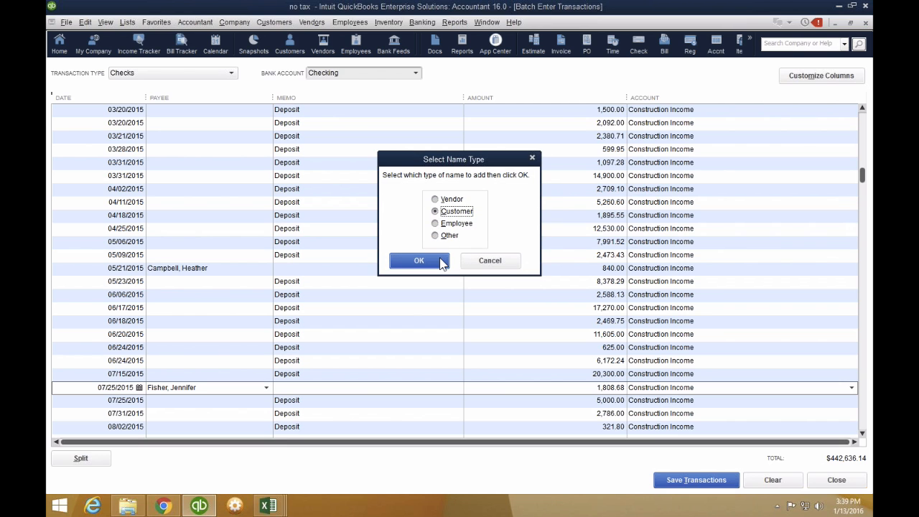
pyautogui.click(419, 260)
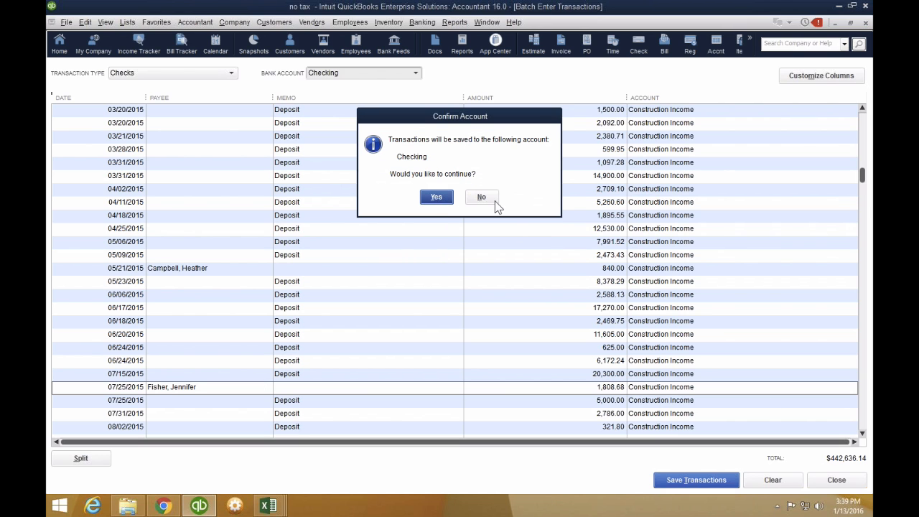
pyautogui.click(491, 204)
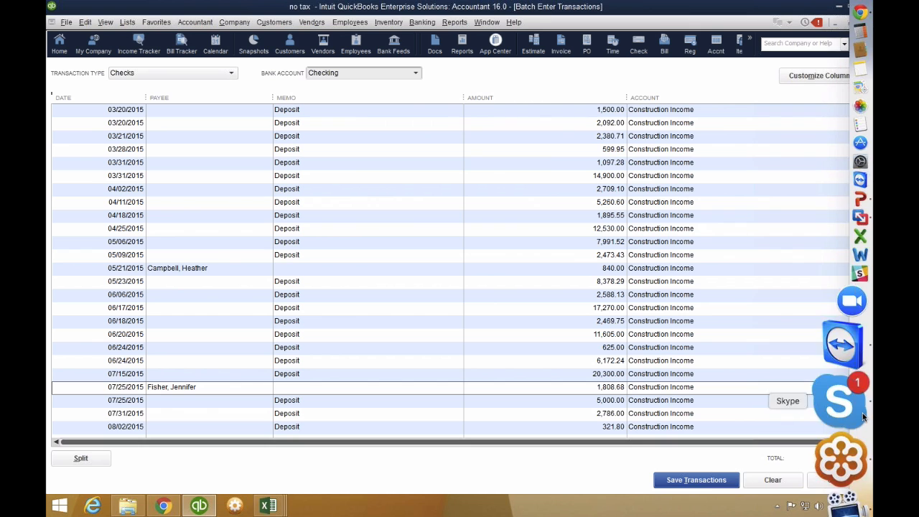
# Remove the Repairs job from the 09/11/2015 payee, quick-add the name as a Customer, and decline saving the batch.
pyautogui.click(866, 407)
pyautogui.click(185, 189)
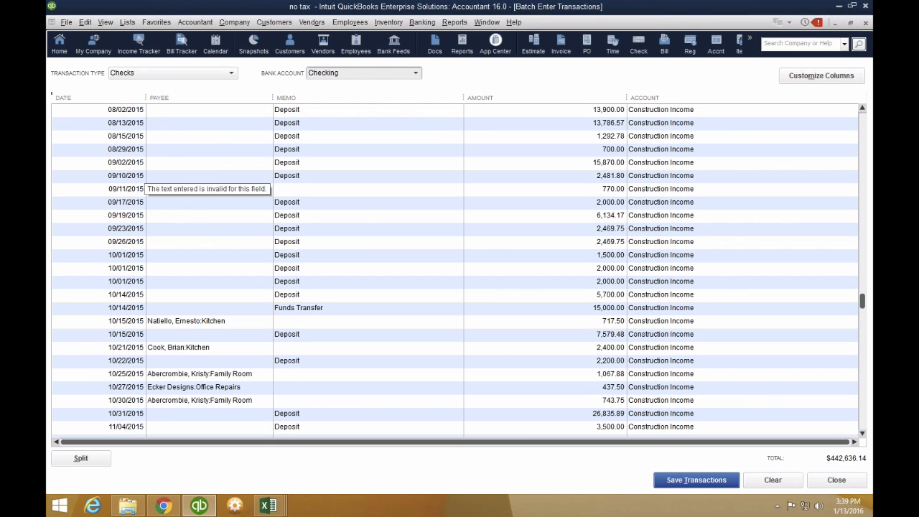
pyautogui.moveTo(196, 189); pyautogui.dragTo(290, 198)
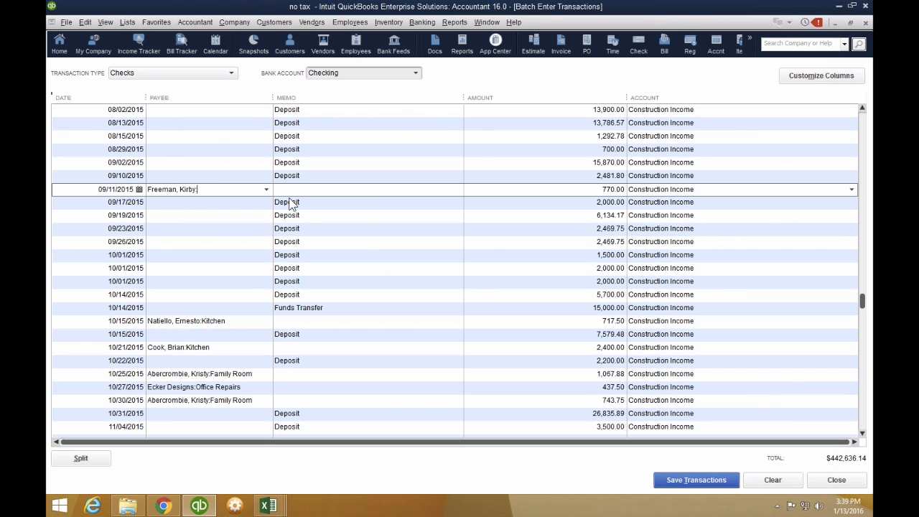
pyautogui.press('BackSpace')
pyautogui.press('Tab')
pyautogui.click(395, 206)
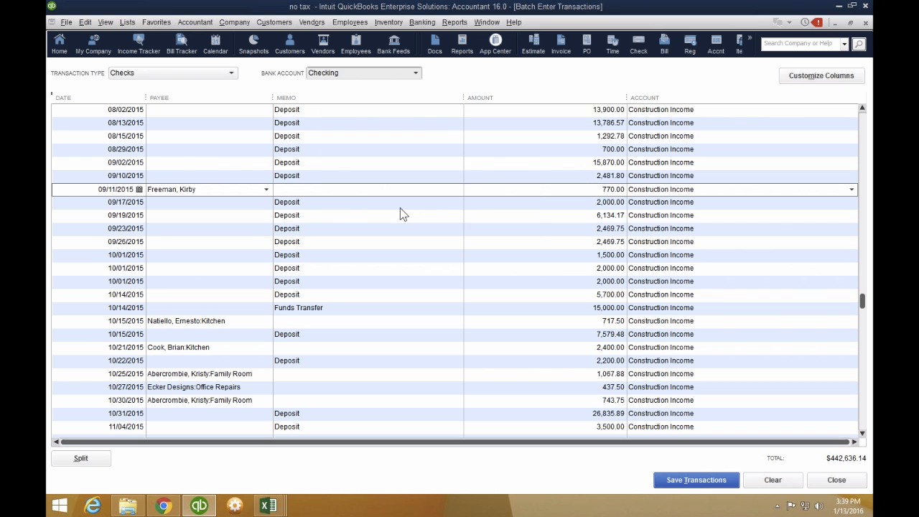
pyautogui.click(448, 212)
pyautogui.click(435, 261)
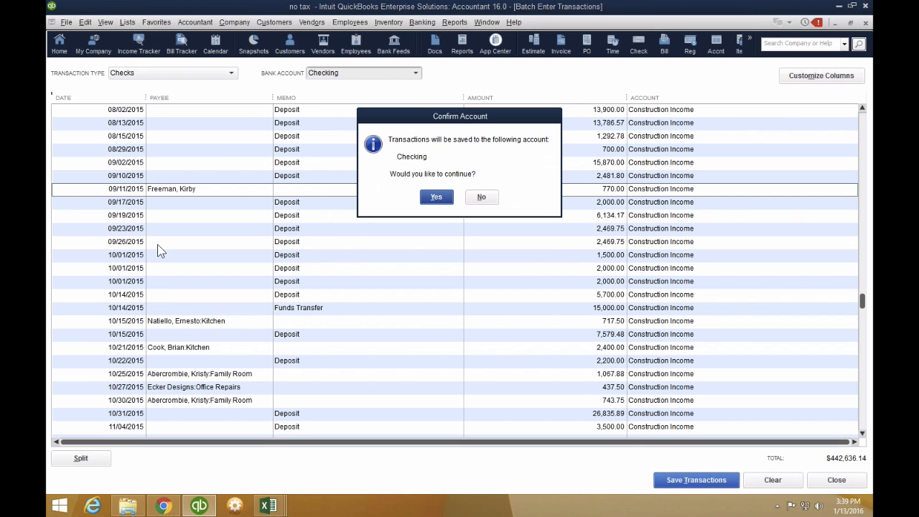
pyautogui.click(483, 196)
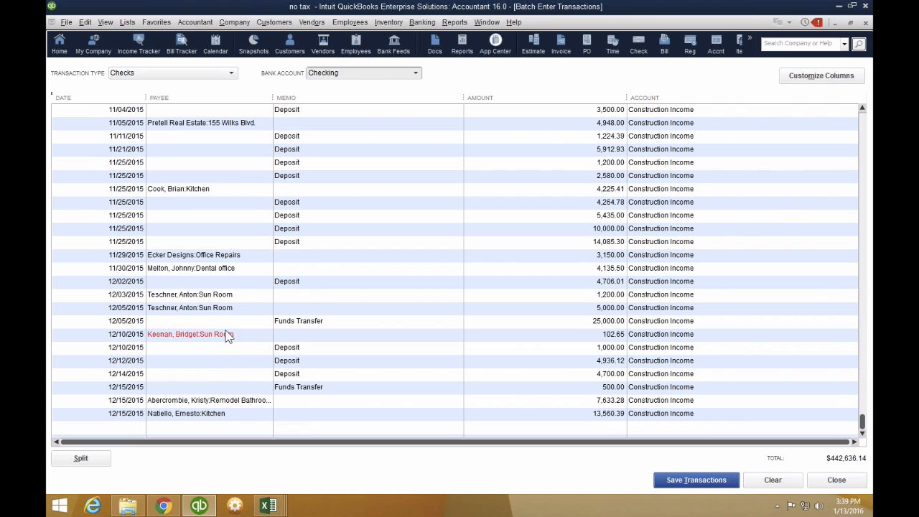
# Remove the Sun Room job from the unrecognized 12/10/2015 payee, quick-add the name, and decline saving the batch.
pyautogui.click(224, 335)
pyautogui.press('Delete')
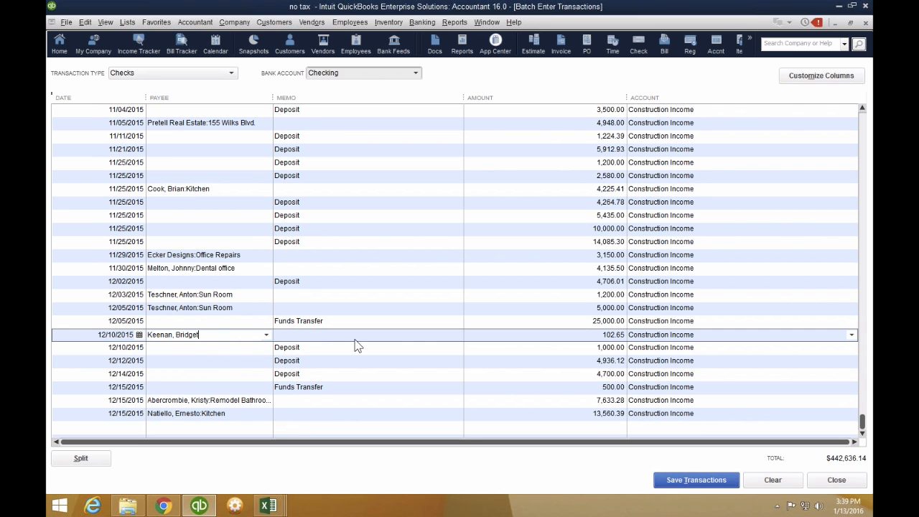
pyautogui.press('Tab')
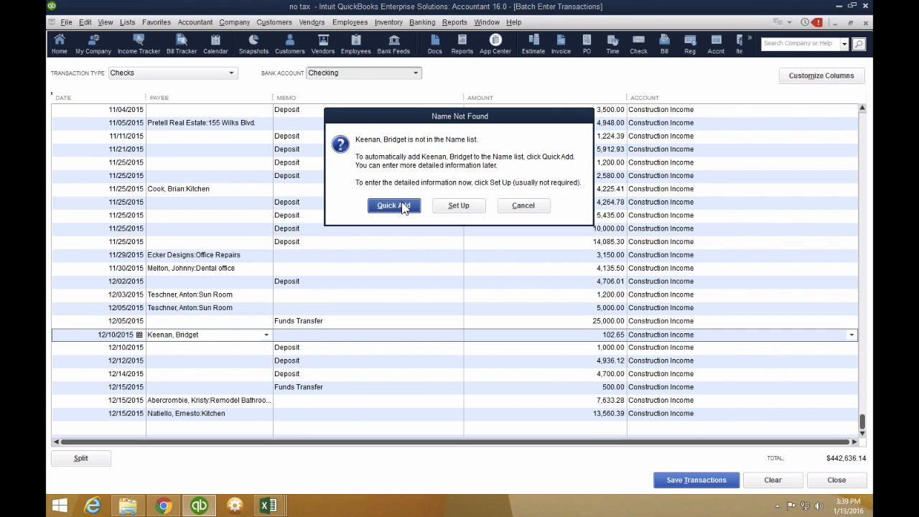
pyautogui.click(395, 207)
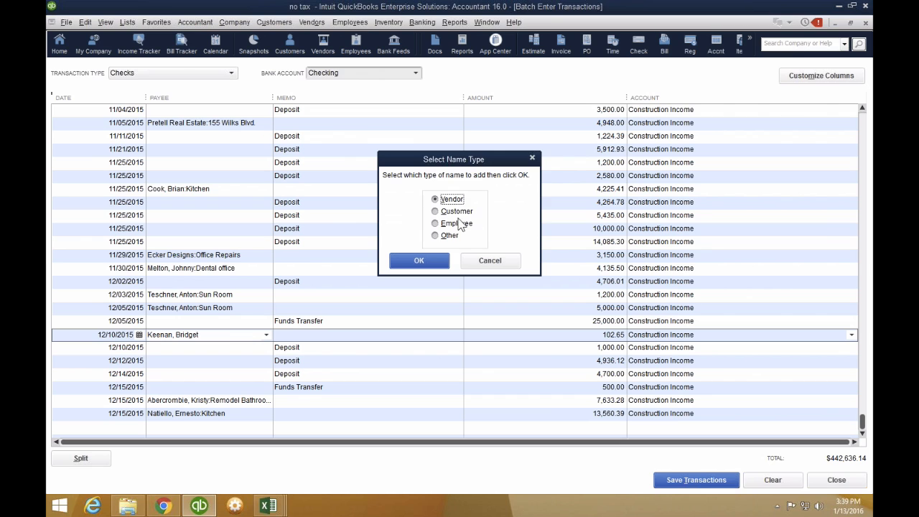
pyautogui.click(439, 264)
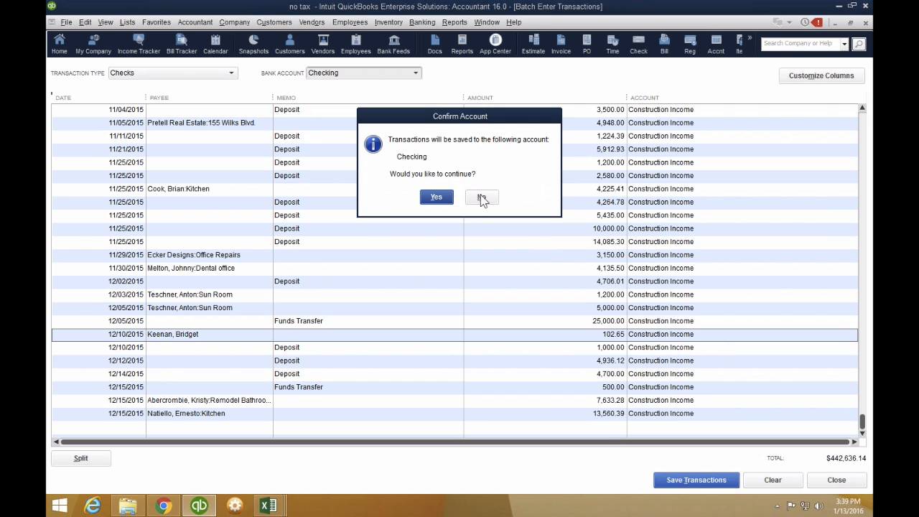
pyautogui.click(482, 198)
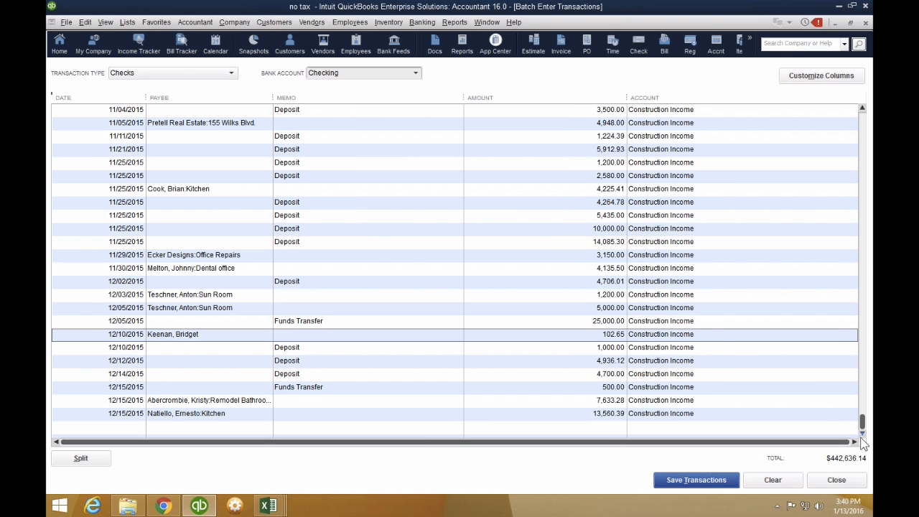
# Save the batch of transactions to the Checking account and confirm the account.
pyautogui.moveTo(864, 413); pyautogui.dragTo(863, 109)
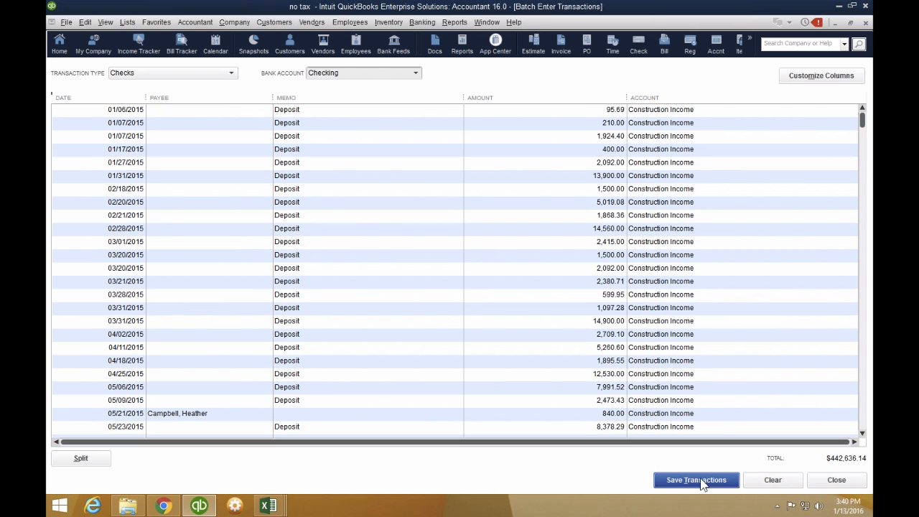
pyautogui.click(701, 481)
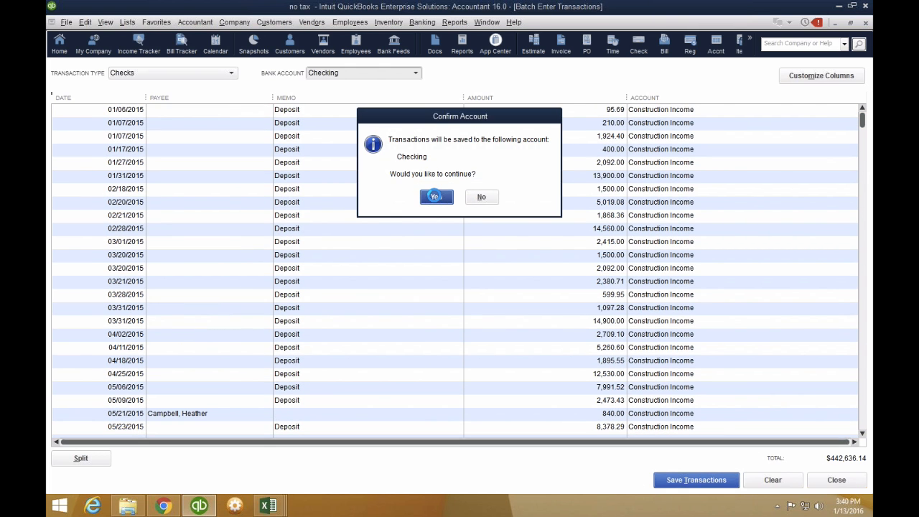
pyautogui.click(435, 196)
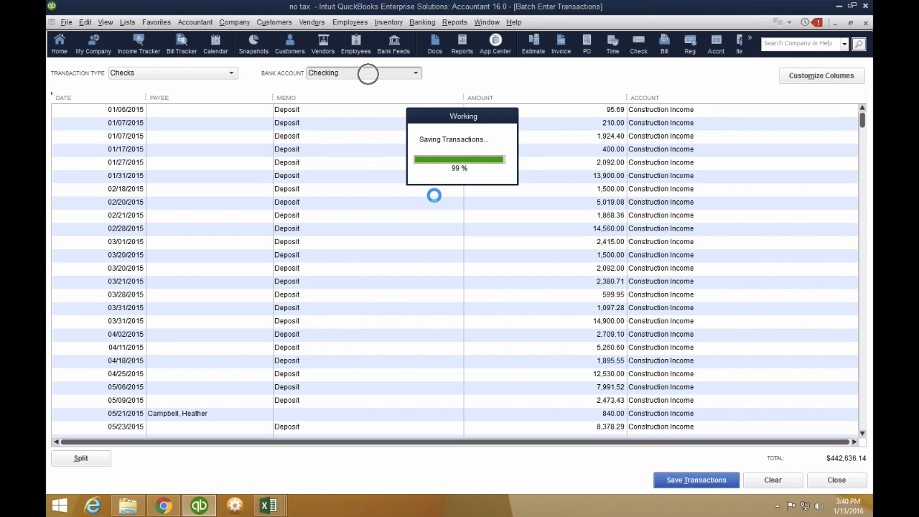
pyautogui.click(458, 160)
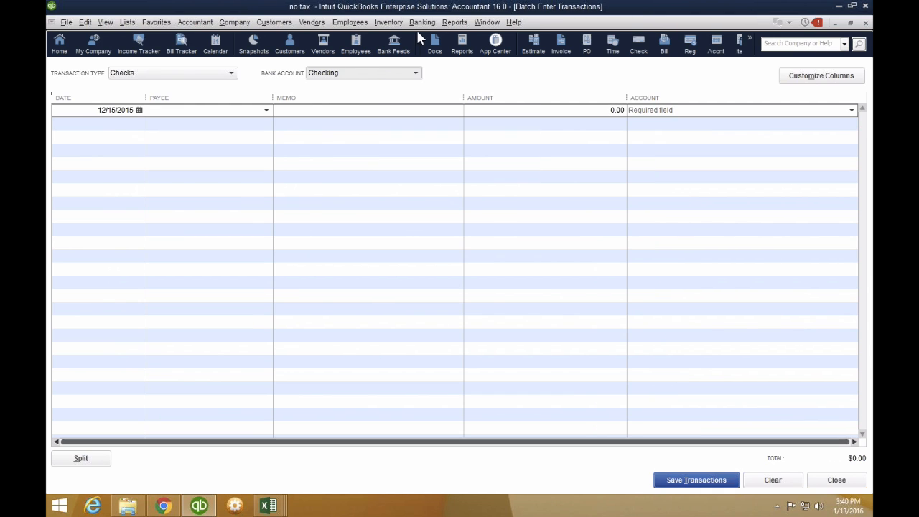
# Open the Checking account register and review whether the saved batch transactions were posted as payments or deposits.
pyautogui.click(455, 22)
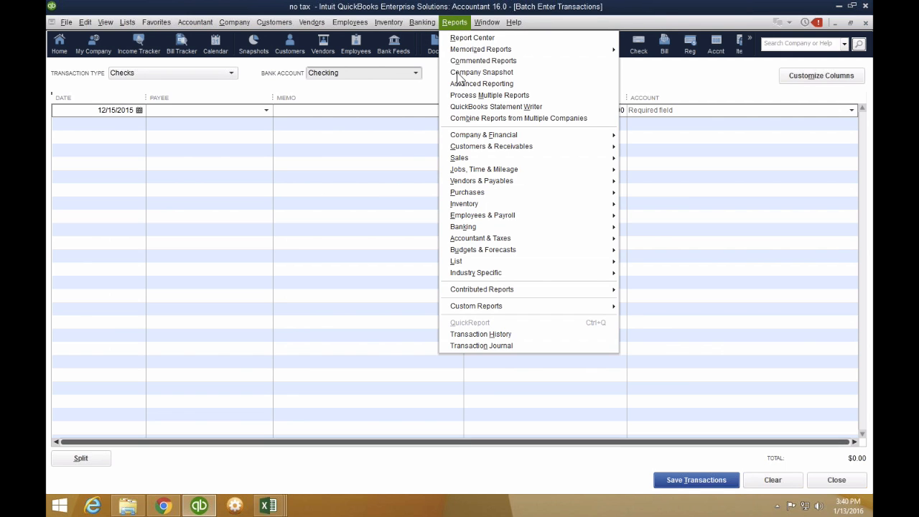
pyautogui.click(421, 22)
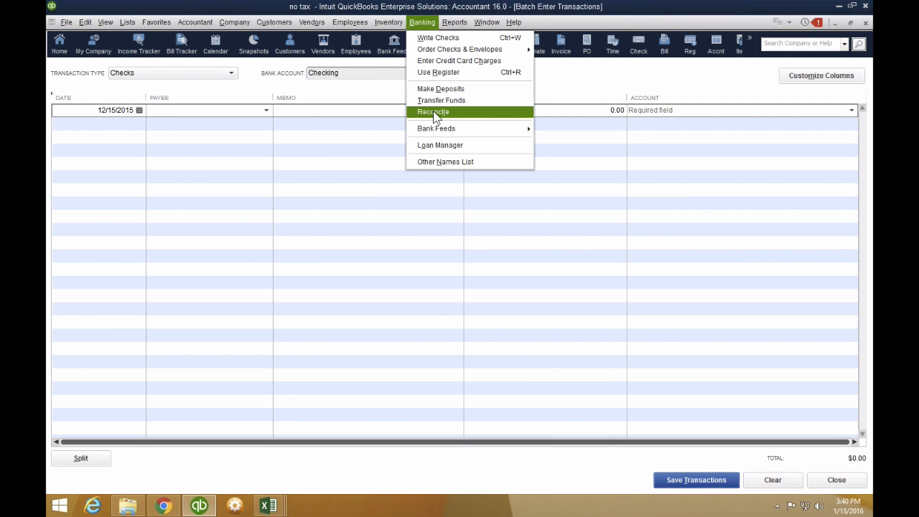
pyautogui.click(433, 111)
pyautogui.press('Escape')
pyautogui.click(426, 23)
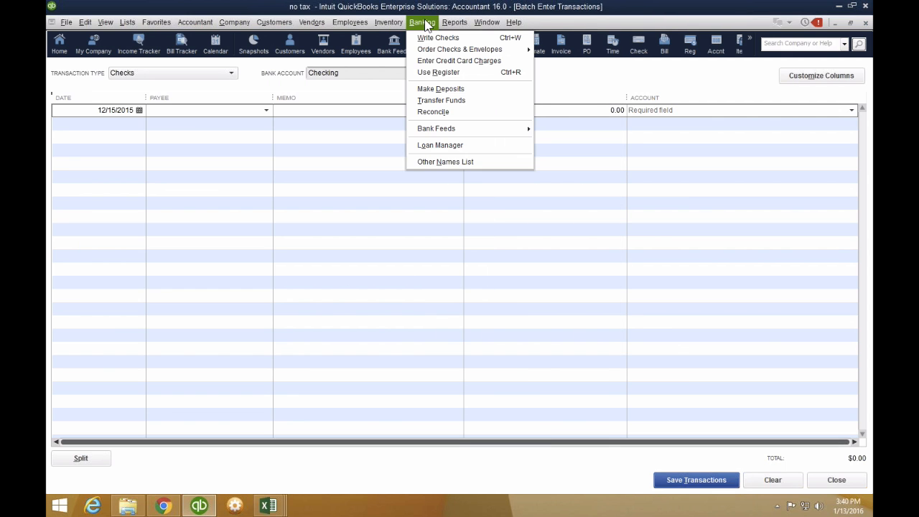
pyautogui.click(439, 73)
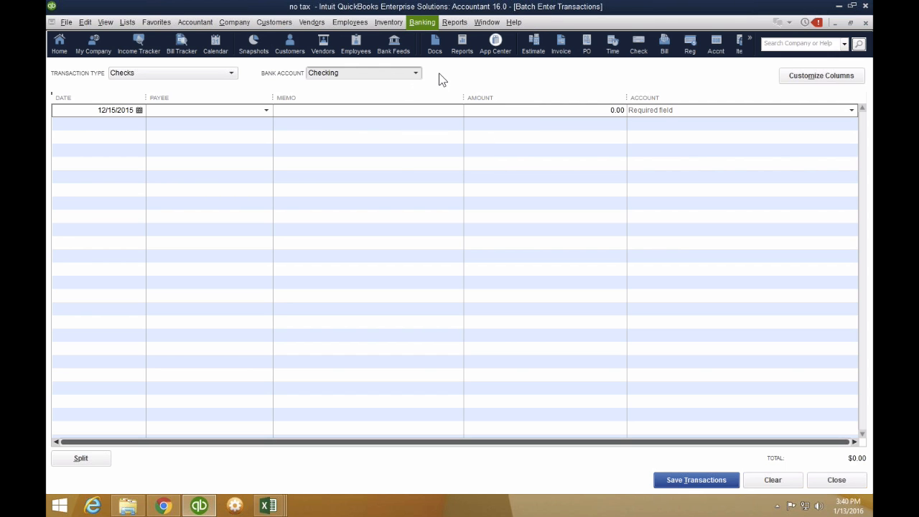
pyautogui.click(152, 158)
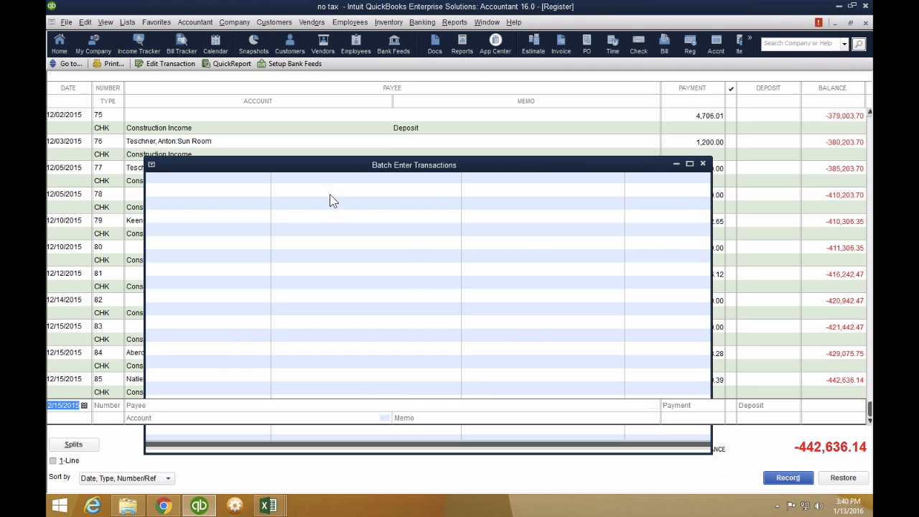
pyautogui.scroll(20, 585, 211)
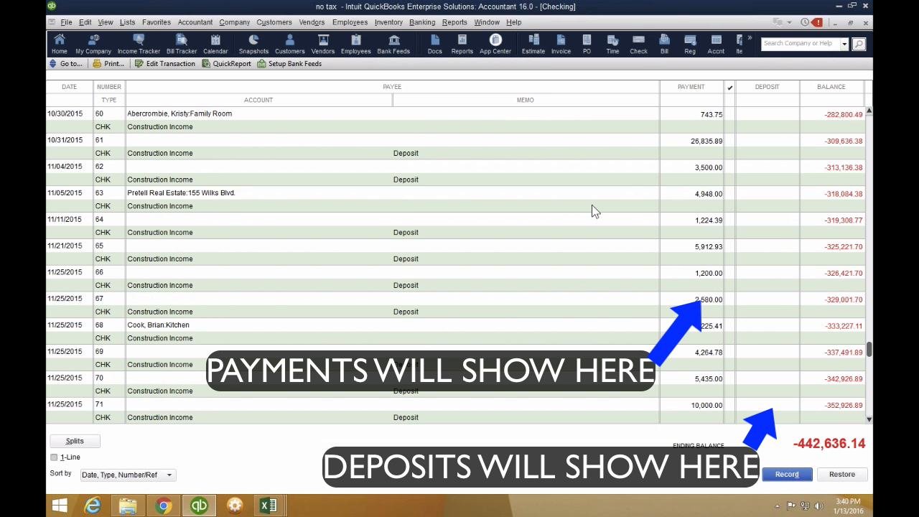
pyautogui.scroll(-20, 594, 209)
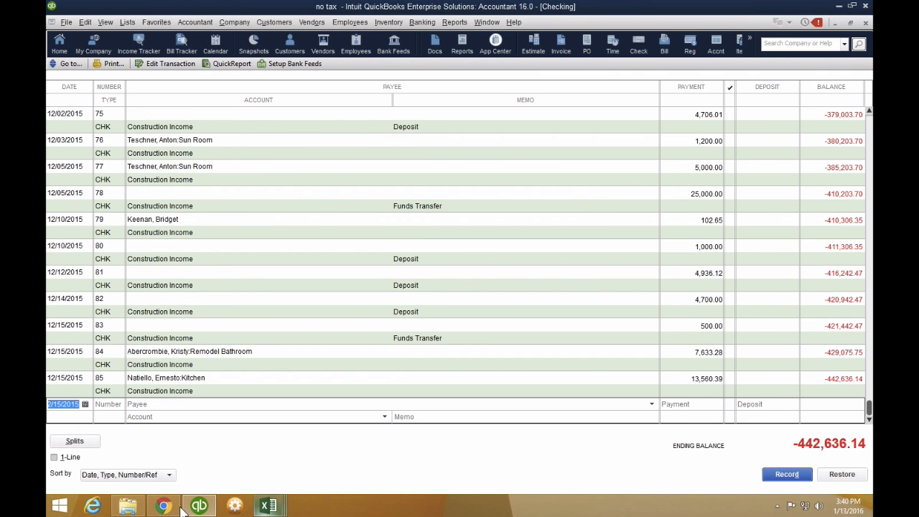
# Switch to bank register.xlsx in Excel and copy the January 2015 rows, A2:E20, from the WITHDRAWALS sheet.
pyautogui.click(268, 506)
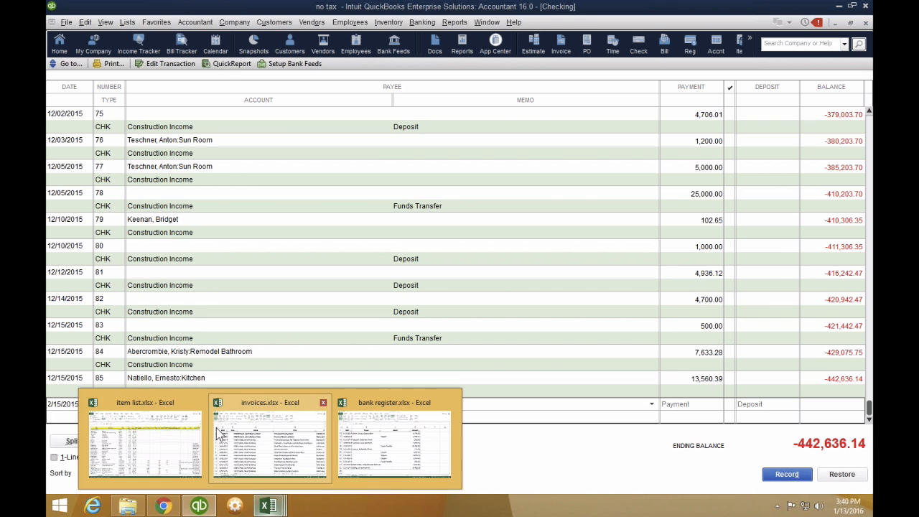
pyautogui.click(420, 437)
pyautogui.click(224, 472)
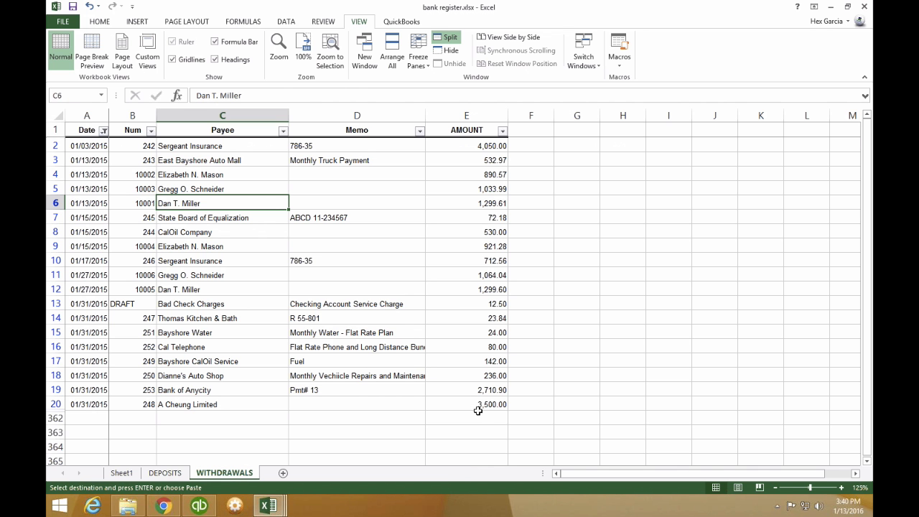
pyautogui.moveTo(488, 404); pyautogui.dragTo(314, 353)
pyautogui.moveTo(221, 297); pyautogui.dragTo(94, 146)
pyautogui.rightClick(93, 146)
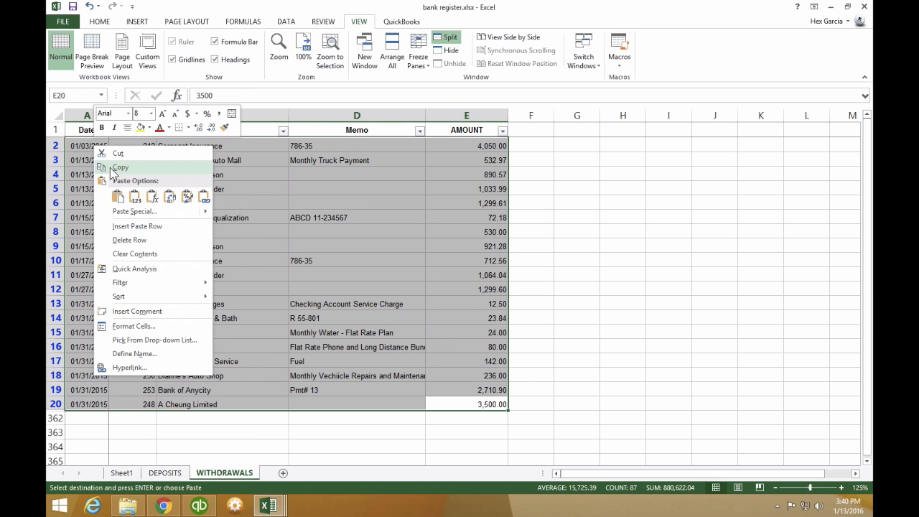
pyautogui.click(114, 167)
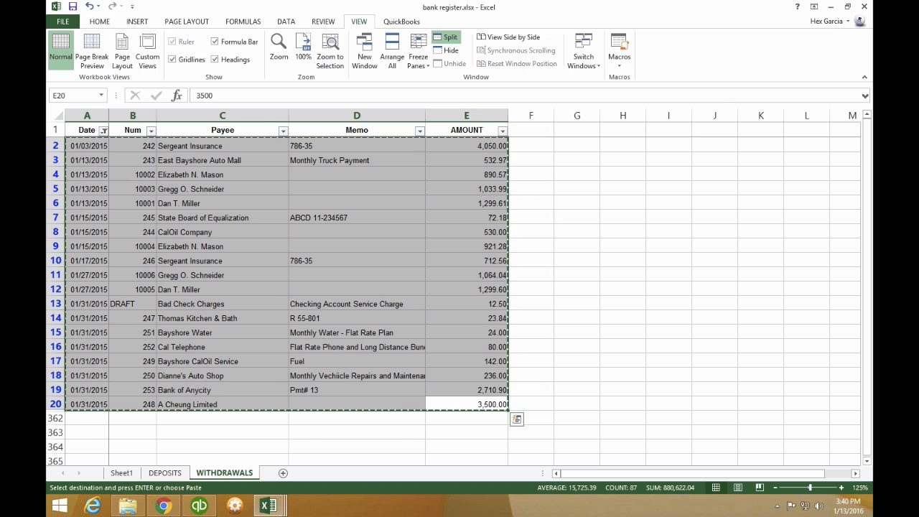
# Switch back to Batch Enter Transactions in QuickBooks and choose Checks as the transaction type.
pyautogui.click(199, 506)
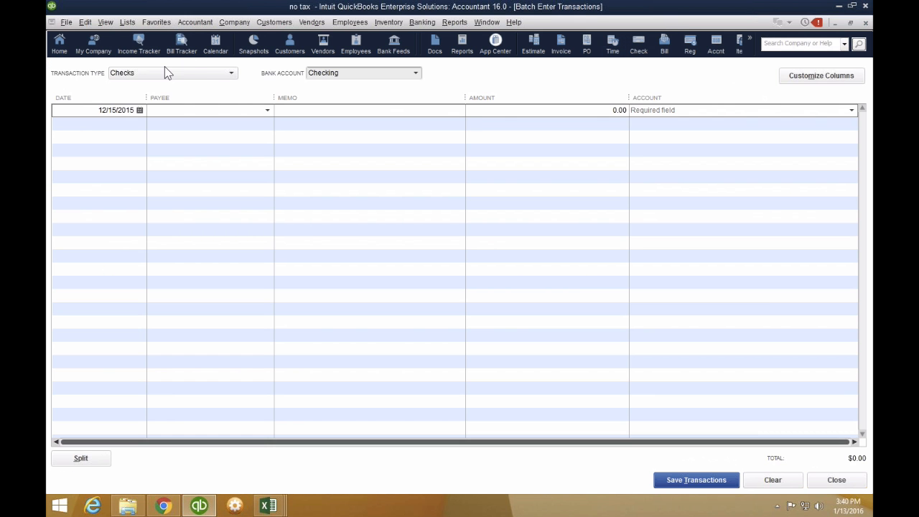
pyautogui.click(146, 74)
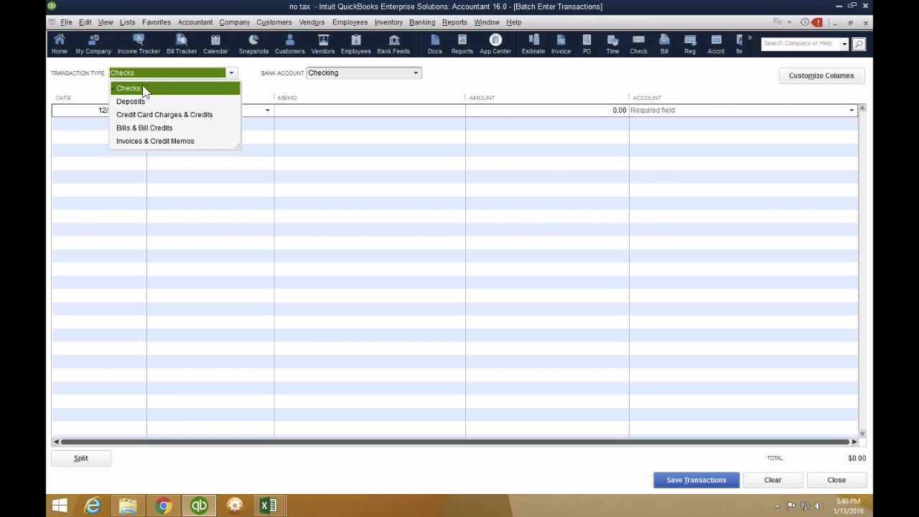
pyautogui.click(144, 89)
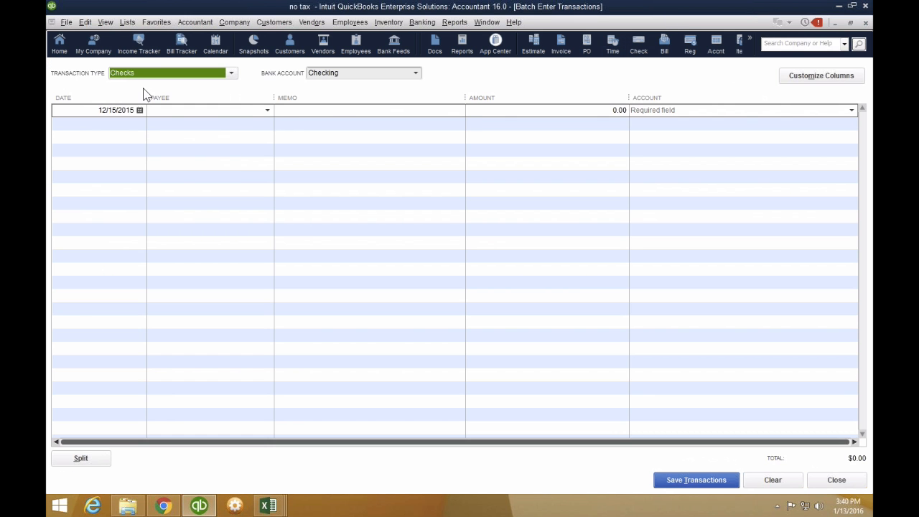
# Add the Number column to the batch grid's chosen columns and place it directly after Date.
pyautogui.click(816, 76)
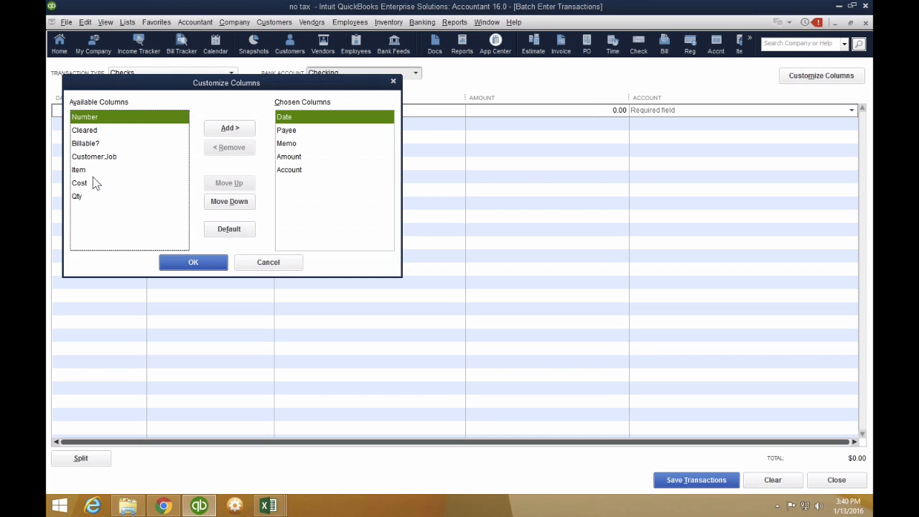
pyautogui.click(230, 130)
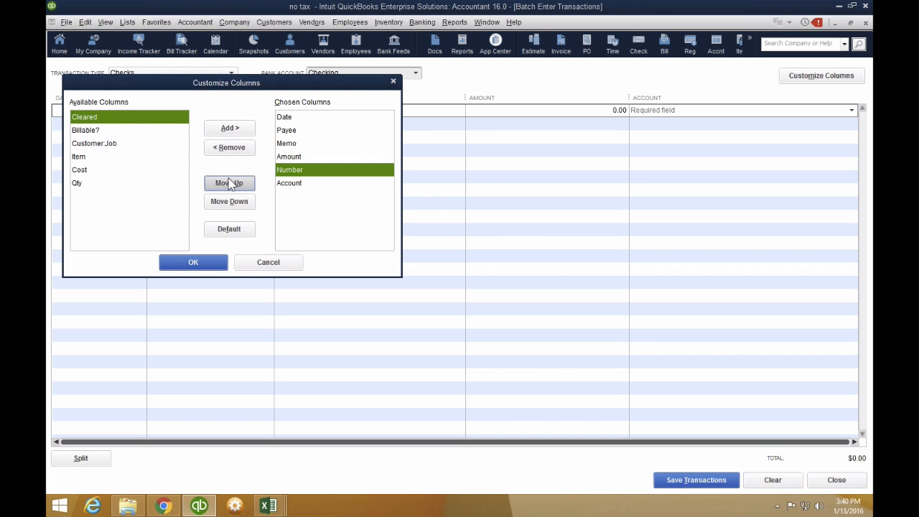
pyautogui.click(229, 184)
pyautogui.click(229, 183)
pyautogui.click(229, 184)
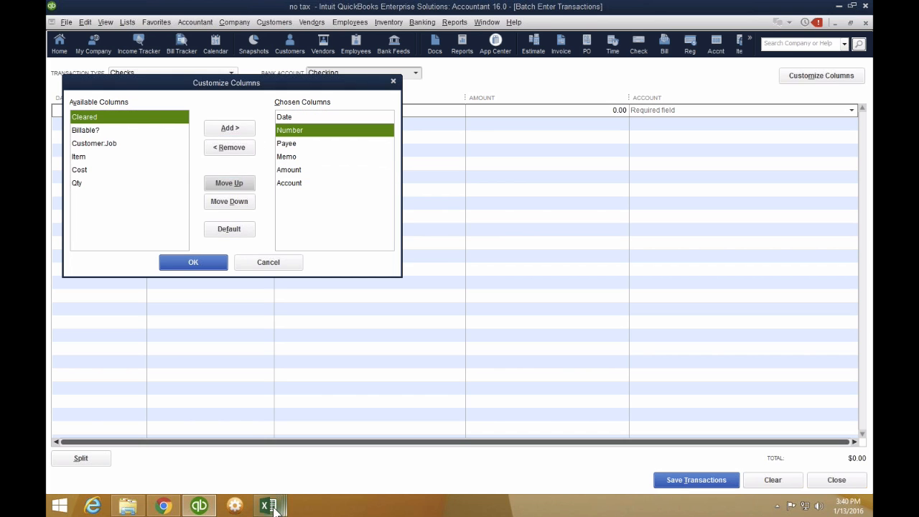
# Compare the chosen column order with the columns of the WITHDRAWALS sheet in Excel.
pyautogui.moveTo(269, 507)
pyautogui.click(377, 435)
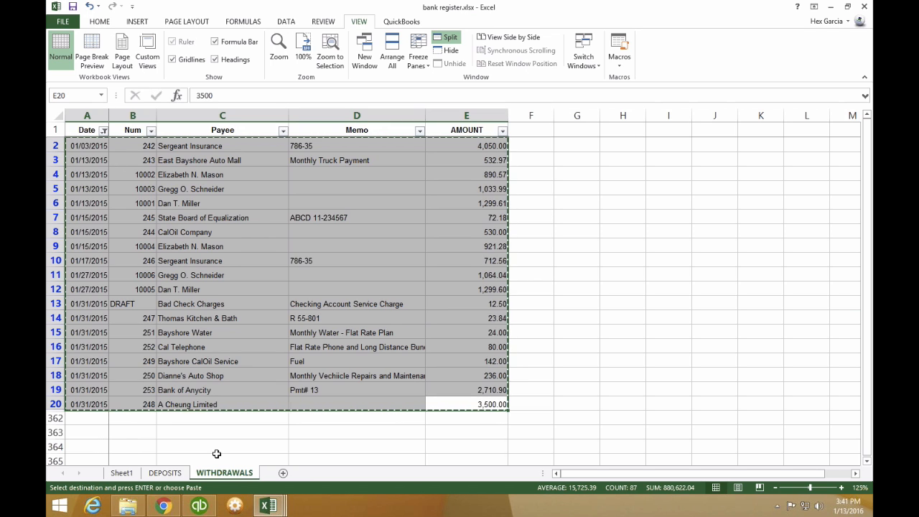
pyautogui.click(201, 507)
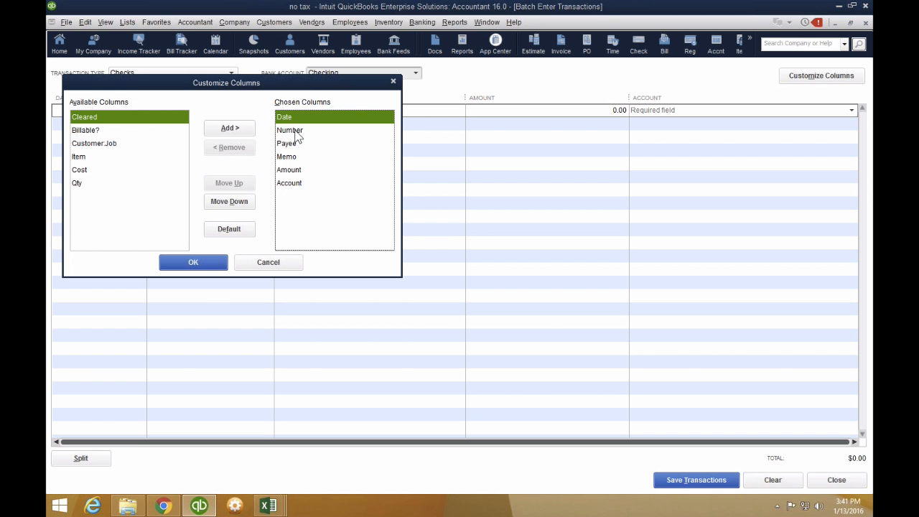
pyautogui.click(298, 143)
pyautogui.click(301, 158)
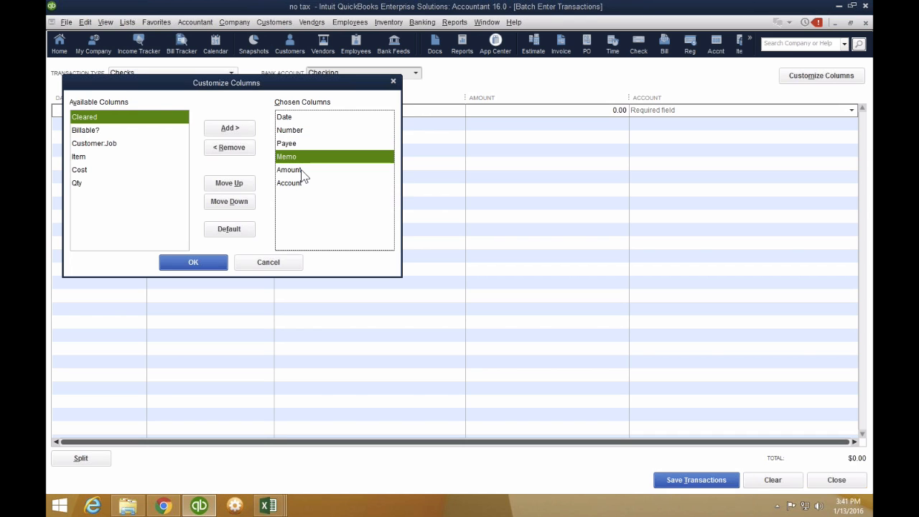
pyautogui.click(287, 183)
pyautogui.click(306, 172)
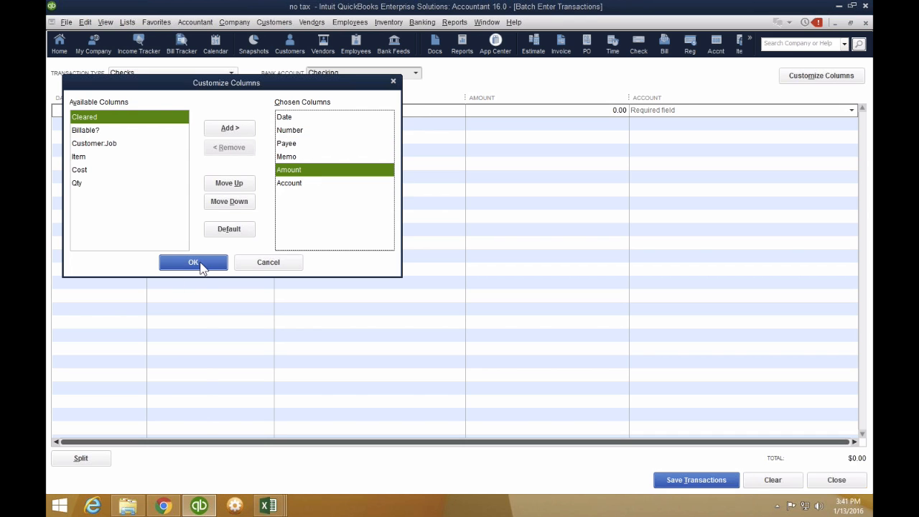
# Apply the column layout and paste the copied withdrawals into the batch grid starting at the first row.
pyautogui.click(193, 263)
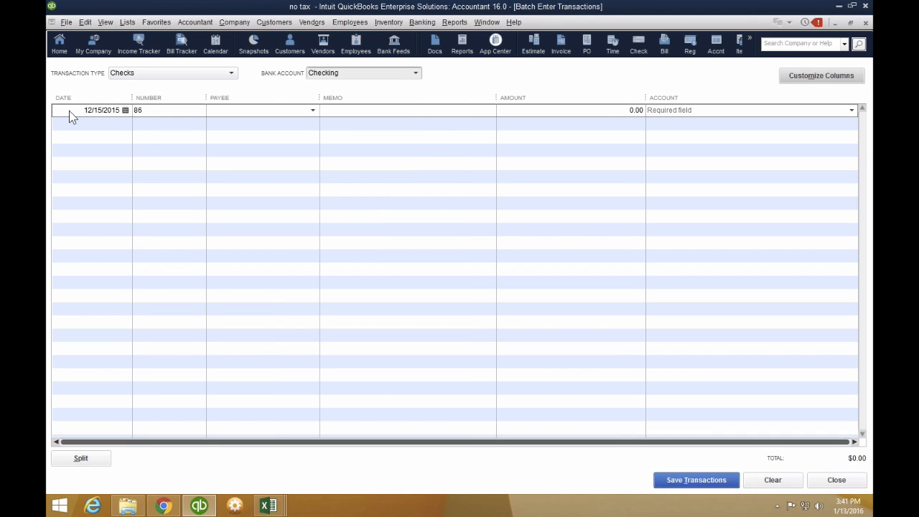
pyautogui.rightClick(106, 112)
pyautogui.click(127, 160)
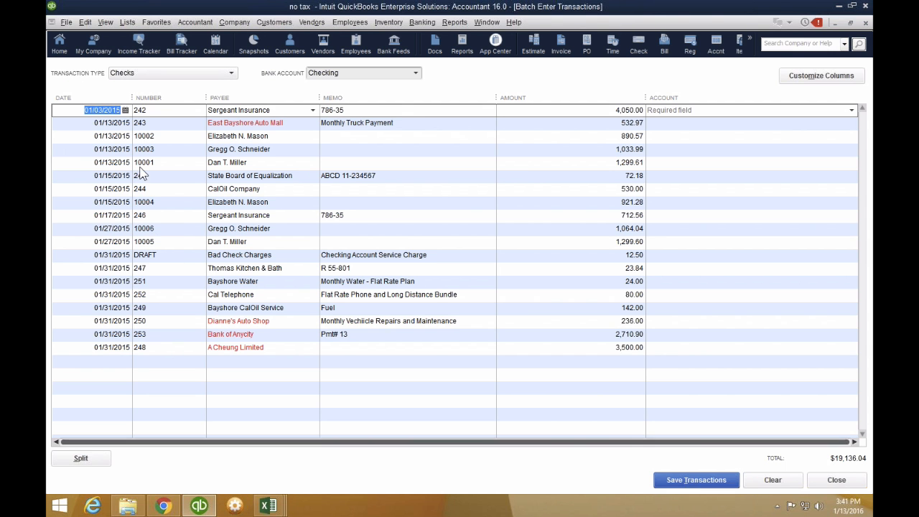
# Quick-add the unrecognized payees East Bayshore Auto Mall and Dianne's Auto Shop as vendors.
pyautogui.click(292, 123)
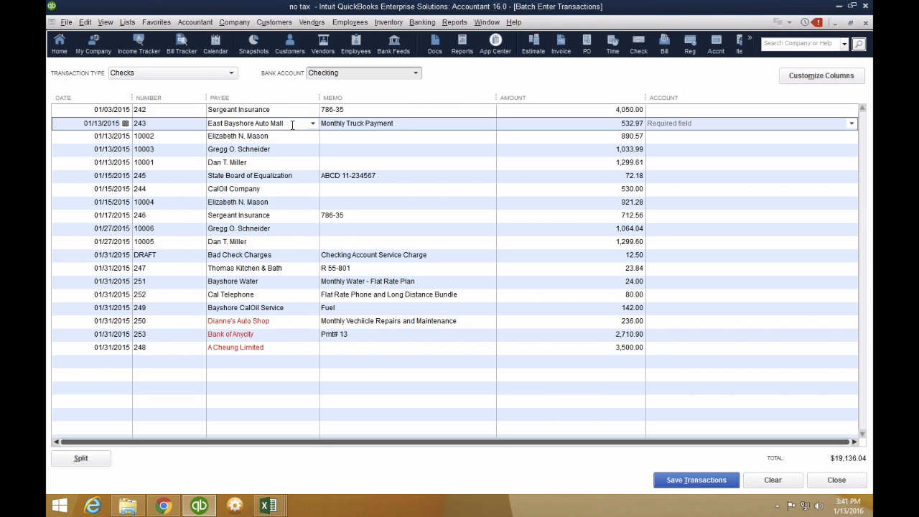
pyautogui.press('Tab')
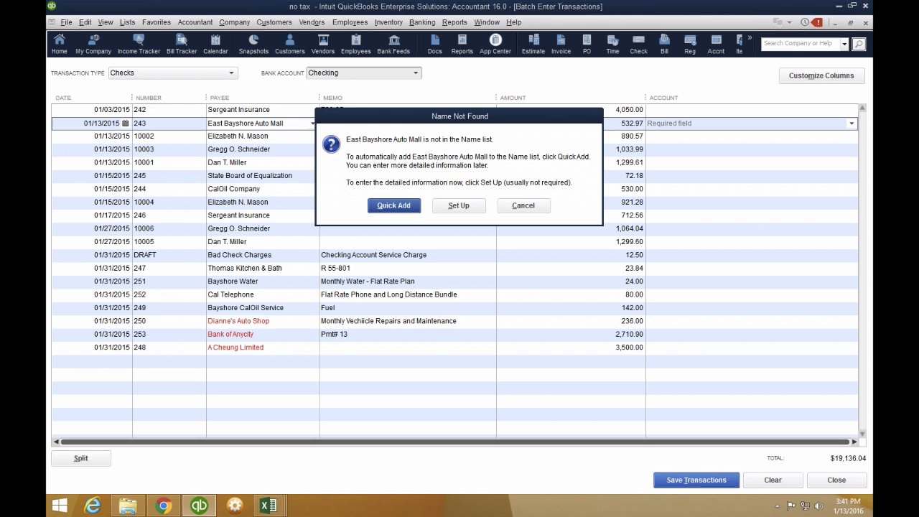
pyautogui.click(392, 206)
pyautogui.click(420, 260)
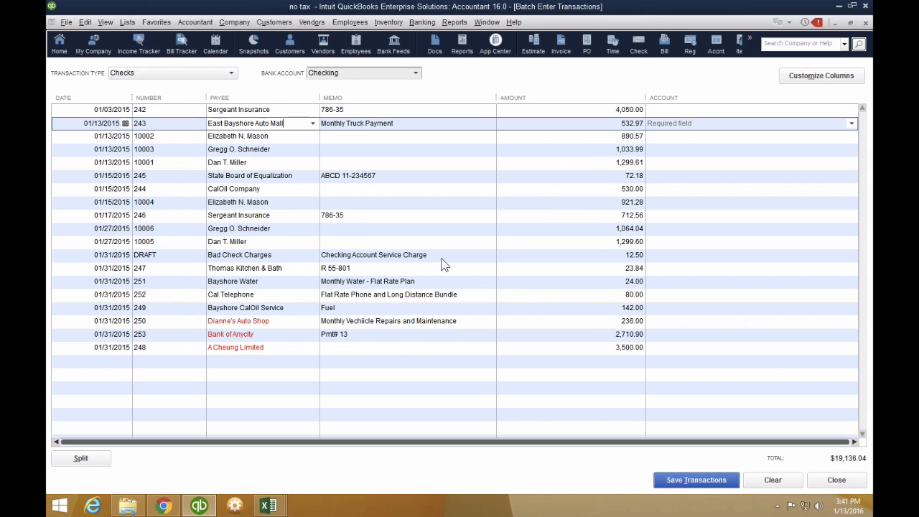
pyautogui.click(395, 208)
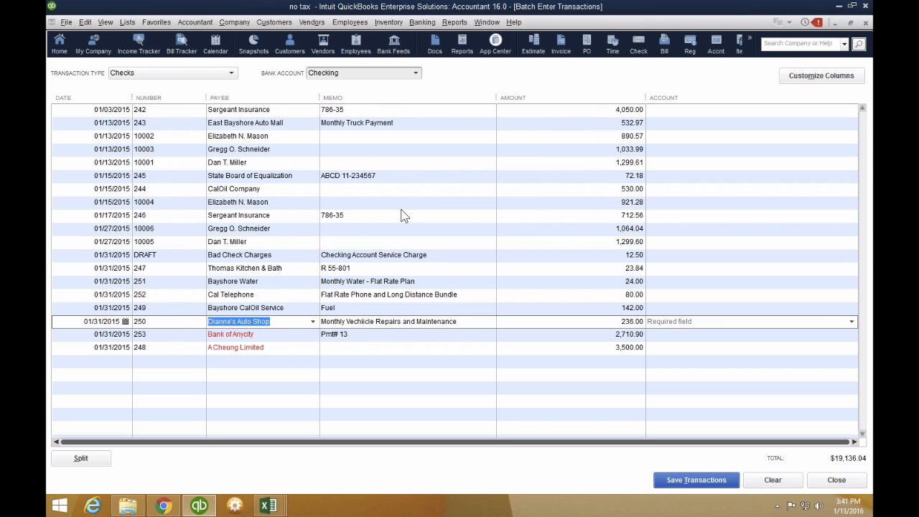
pyautogui.click(426, 266)
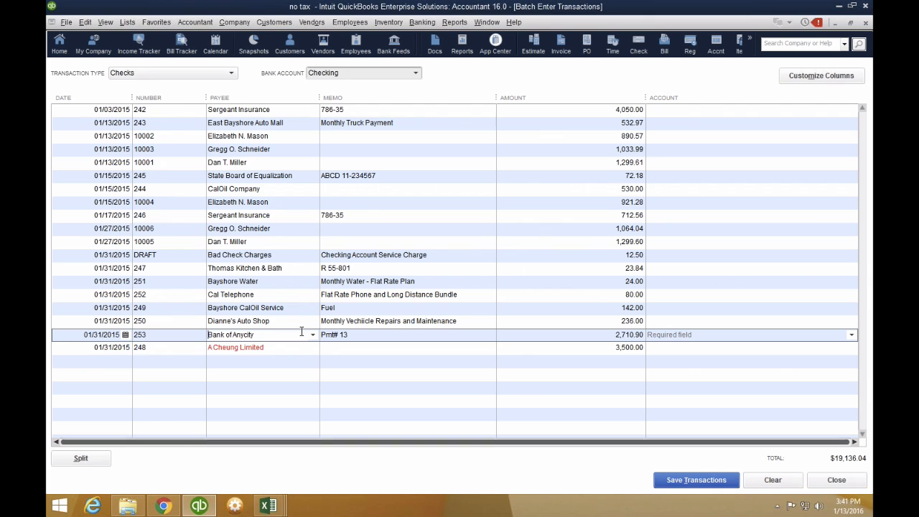
# Quick-add the remaining unrecognized payees Bank of Anycity and A Cheung Limited as vendors.
pyautogui.click(395, 206)
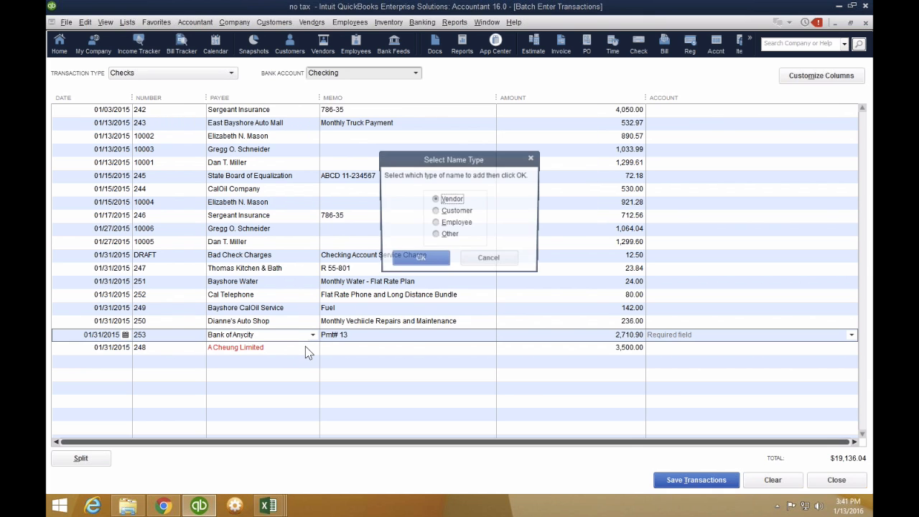
pyautogui.click(420, 261)
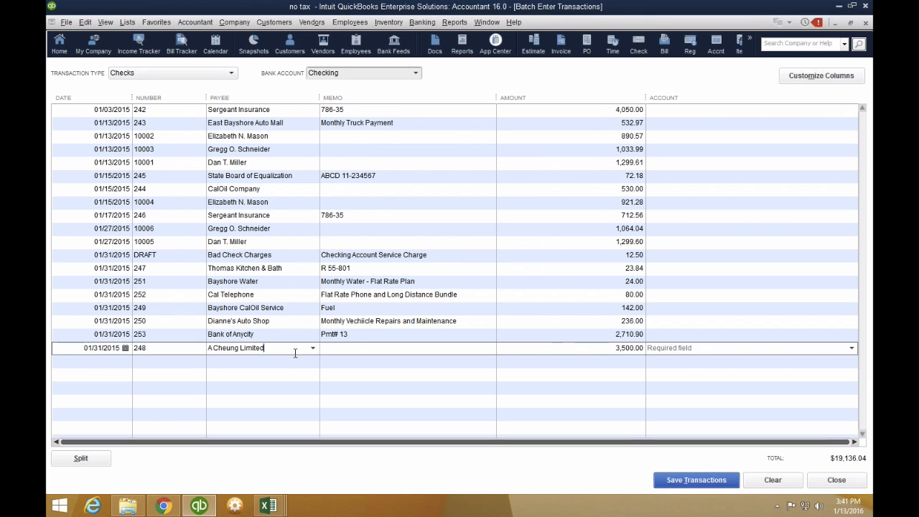
pyautogui.click(395, 206)
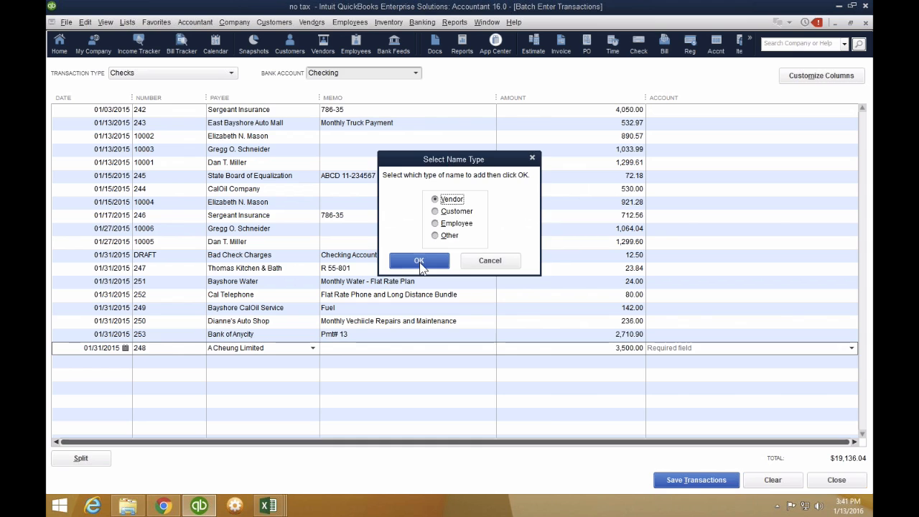
pyautogui.click(419, 260)
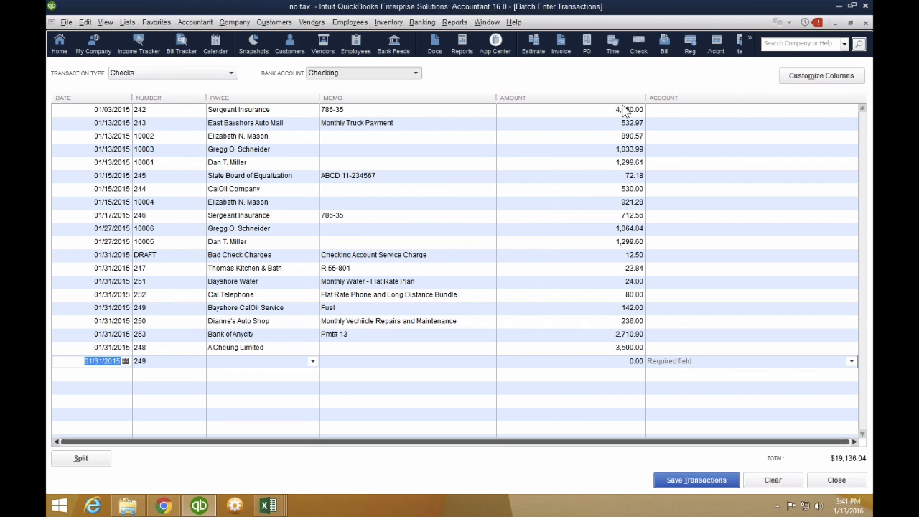
# Narrow the Amount column and assign the Insurance account to the 01/03/2015 Sergeant Insurance check.
pyautogui.moveTo(645, 97); pyautogui.dragTo(600, 98)
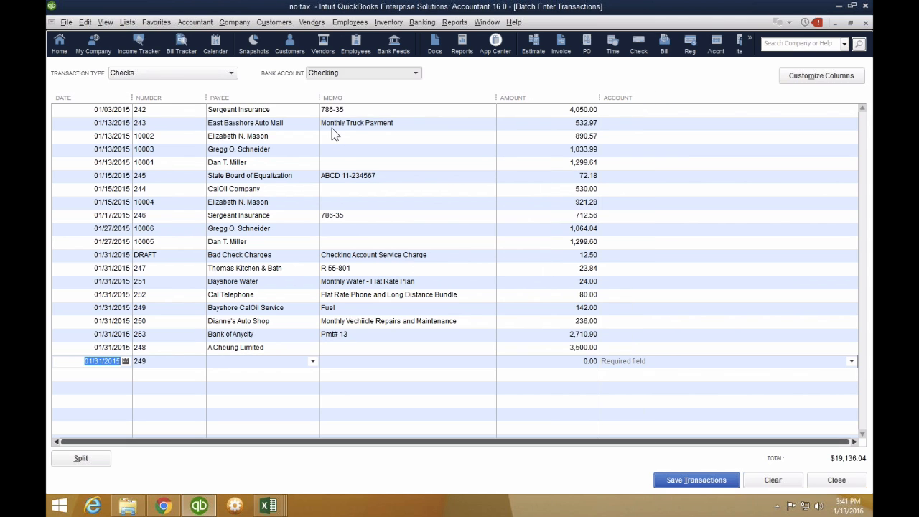
pyautogui.click(658, 109)
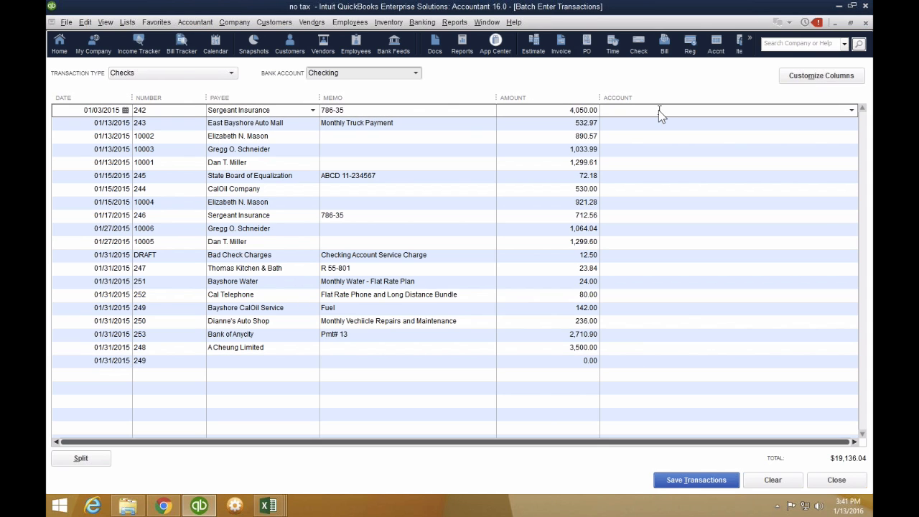
pyautogui.write('Insurance')
pyautogui.click(636, 122)
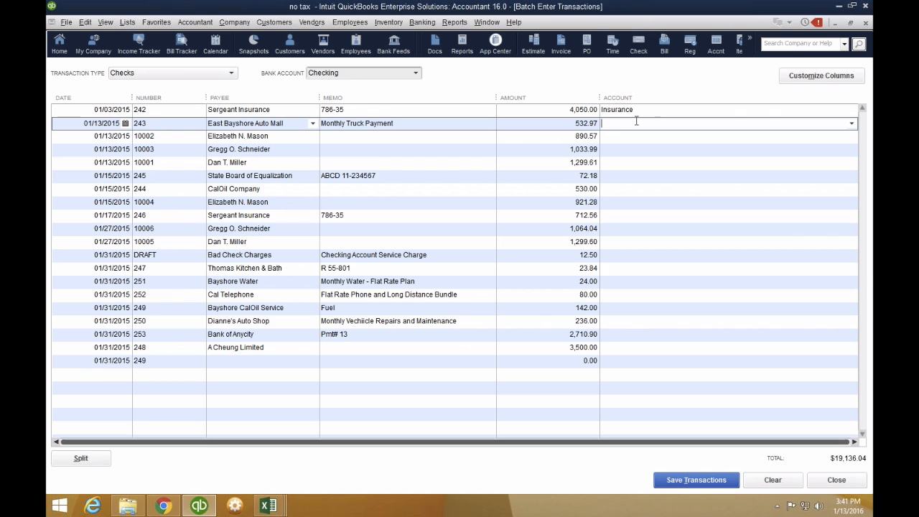
# Assign the Automobile account to the East Bayshore Auto Mall check and Payroll Expenses to check 10002.
pyautogui.write('Automobile')
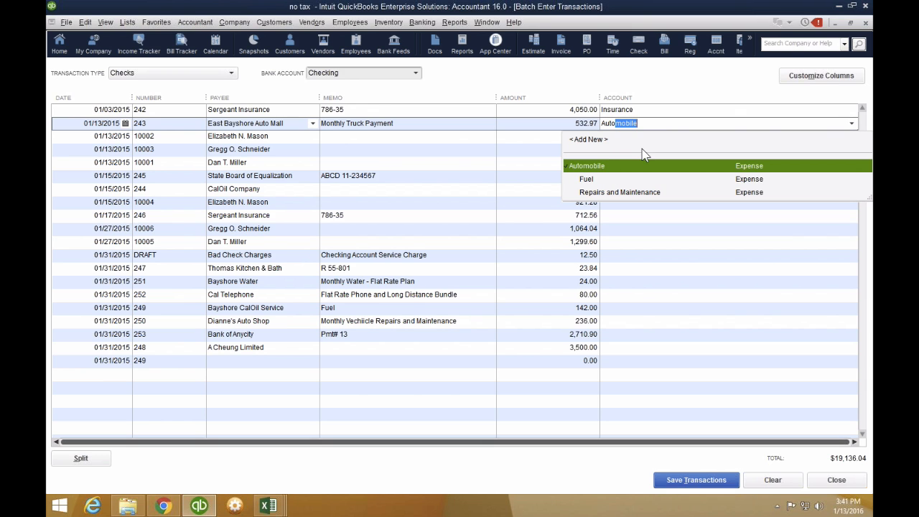
pyautogui.click(646, 136)
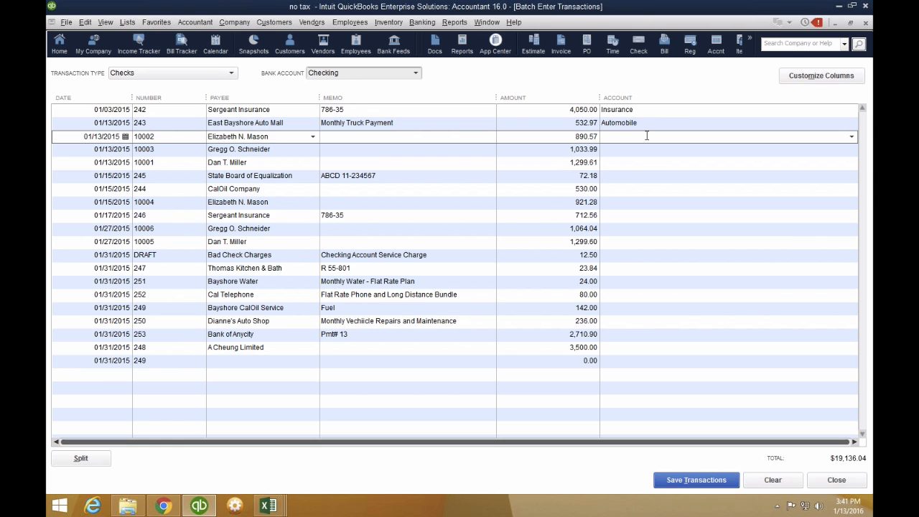
pyautogui.write('Payroll Expenses')
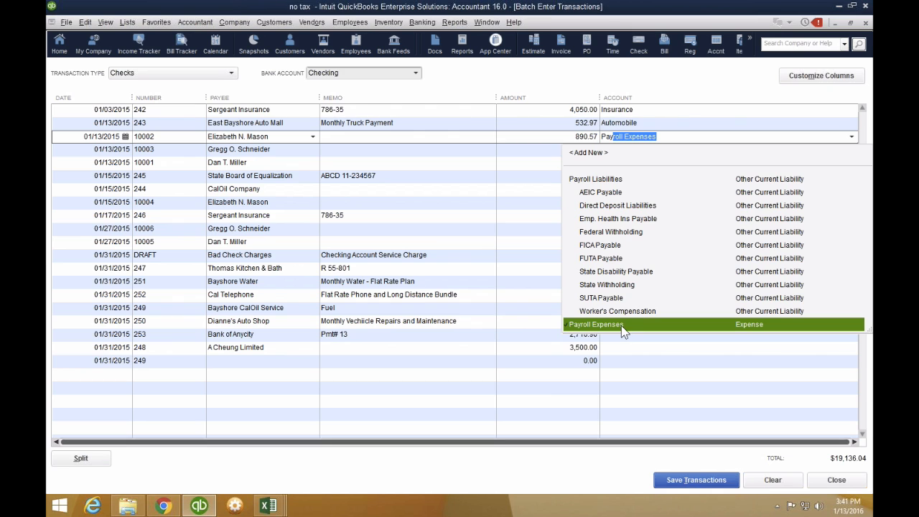
pyautogui.click(622, 326)
# Assign the Payroll Expenses account to the 01/13/2015 checks 10003 and 10001.
pyautogui.press('Down')
pyautogui.write('P')
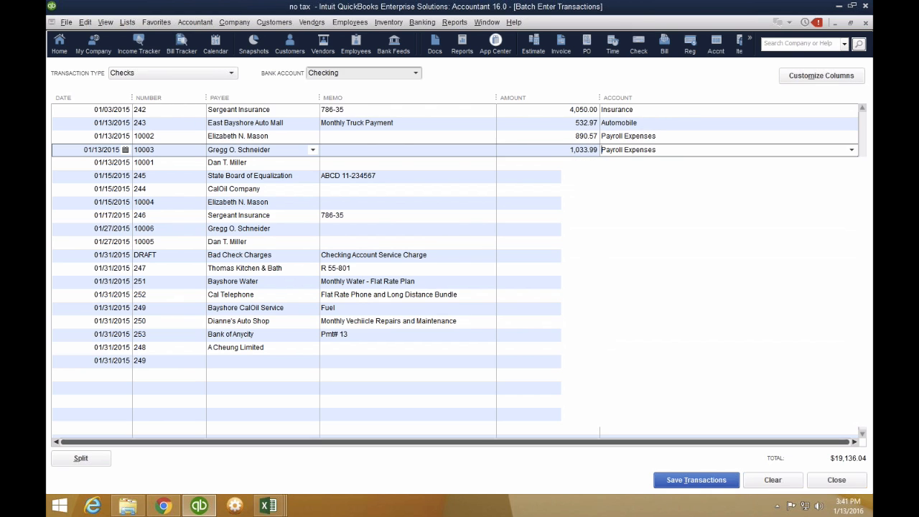
pyautogui.write('ay')
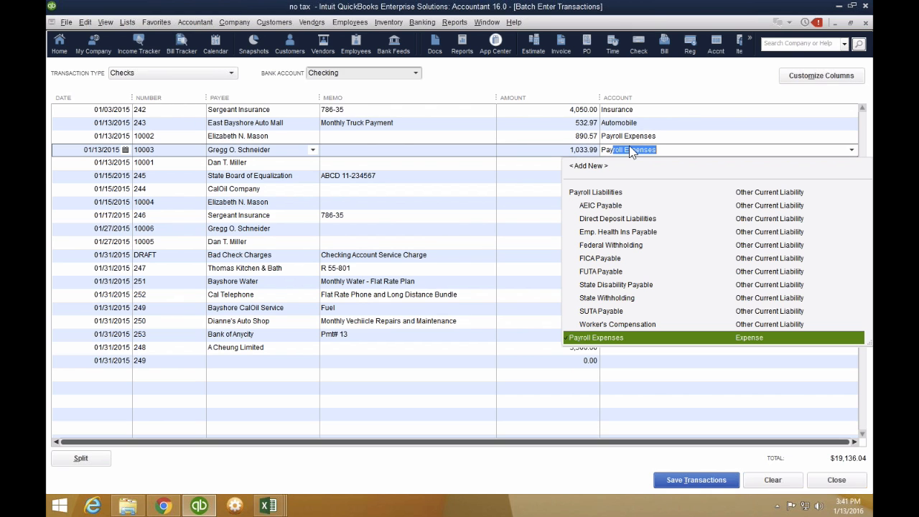
pyautogui.click(630, 339)
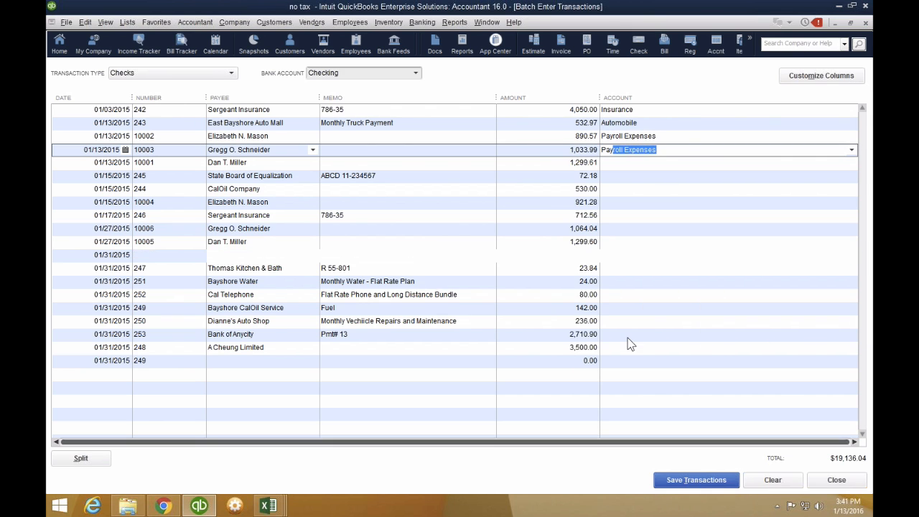
pyautogui.click(627, 162)
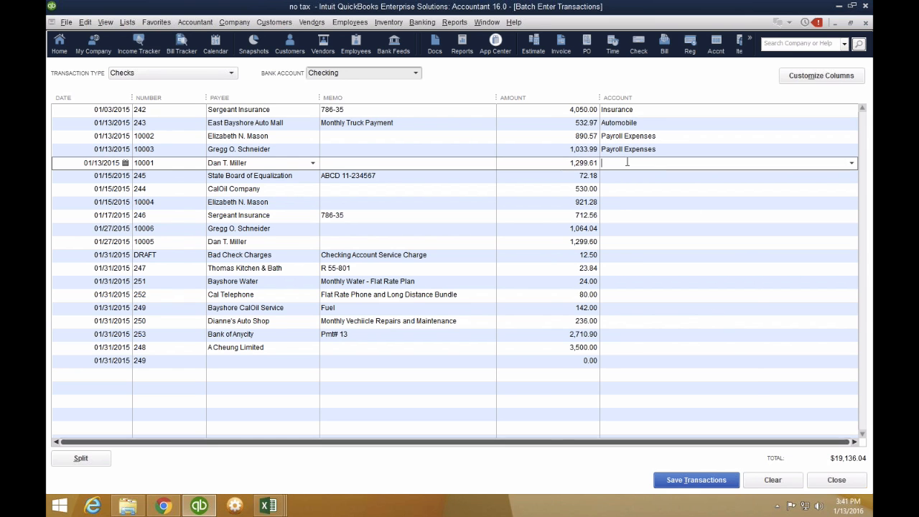
pyautogui.write('Payroll Expenses')
pyautogui.click(609, 349)
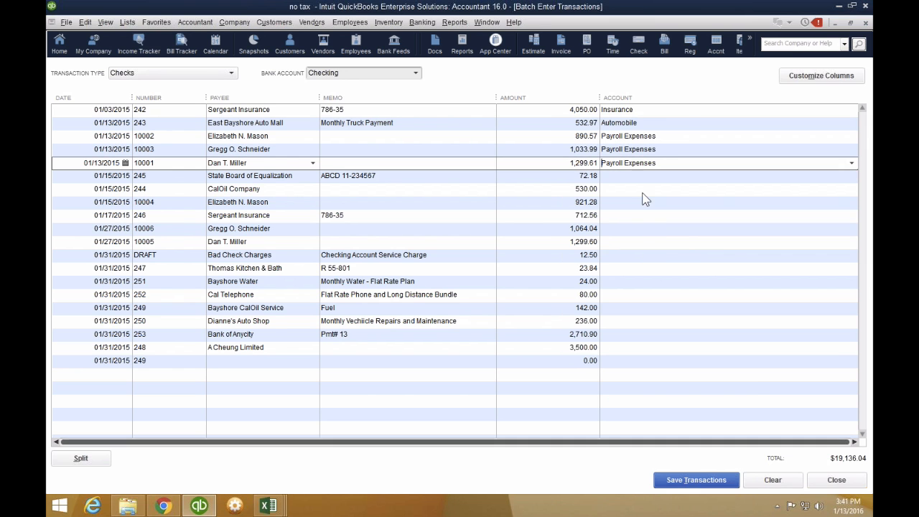
# Assign Office Supplies to the State Board of Equalization check and copy that account down to all rows below.
pyautogui.click(642, 177)
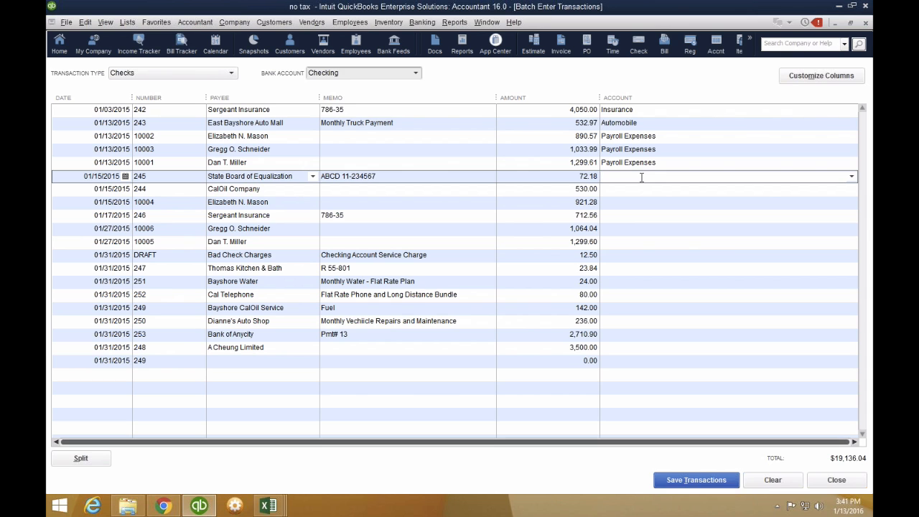
pyautogui.write('Office Supplies')
pyautogui.press('Tab')
pyautogui.rightClick(630, 176)
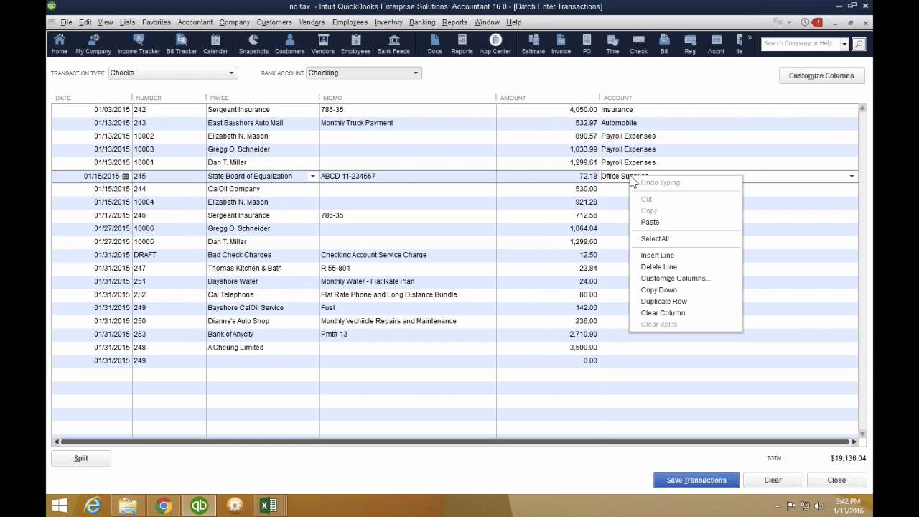
pyautogui.click(673, 290)
# Save the batch of checks to the Checking account and dismiss the save confirmation.
pyautogui.click(690, 481)
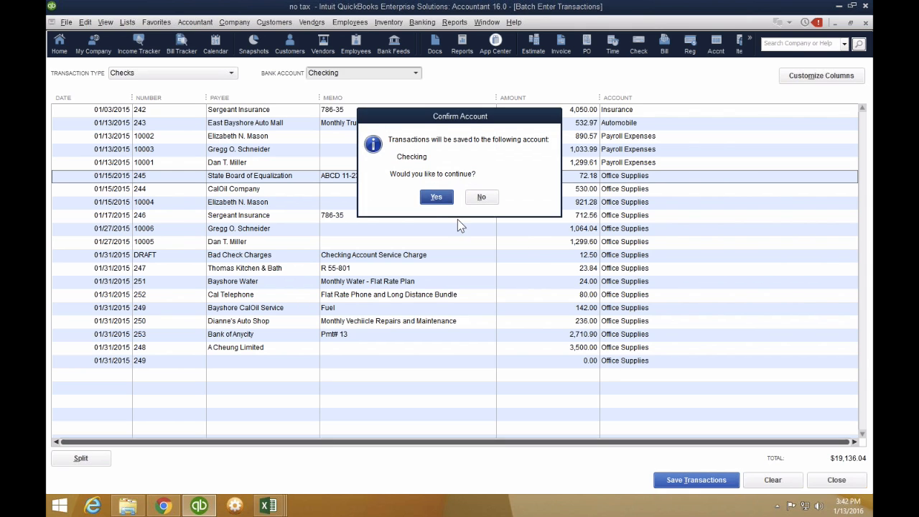
pyautogui.click(432, 193)
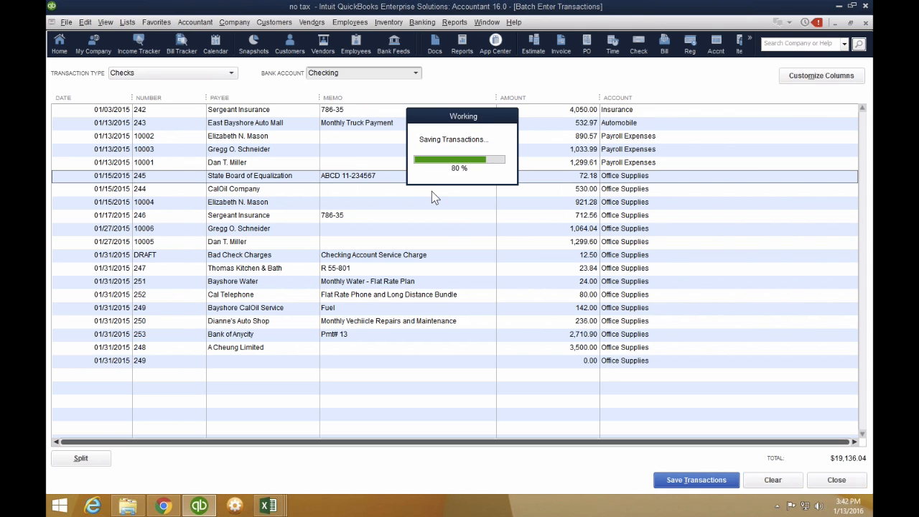
pyautogui.click(458, 163)
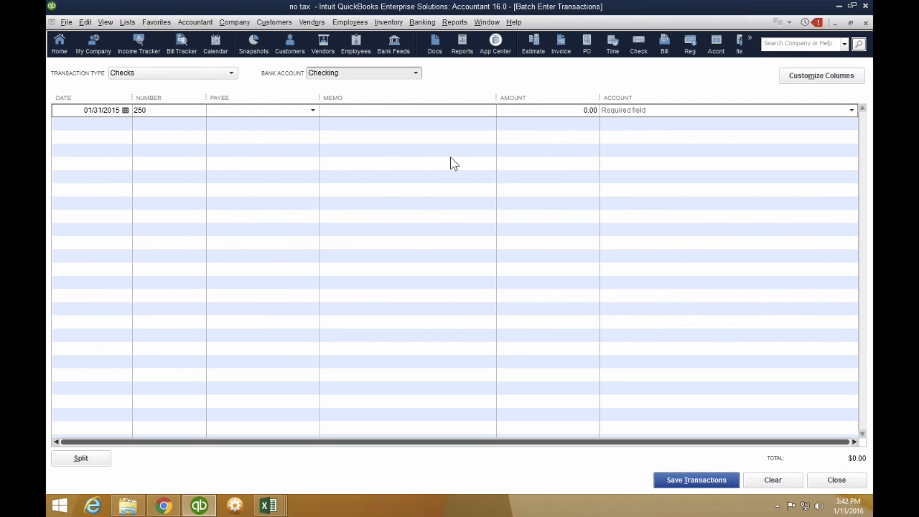
# Look through the 2015 transactions in the Checking register, and close the register and the batch entry window.
pyautogui.click(350, 22)
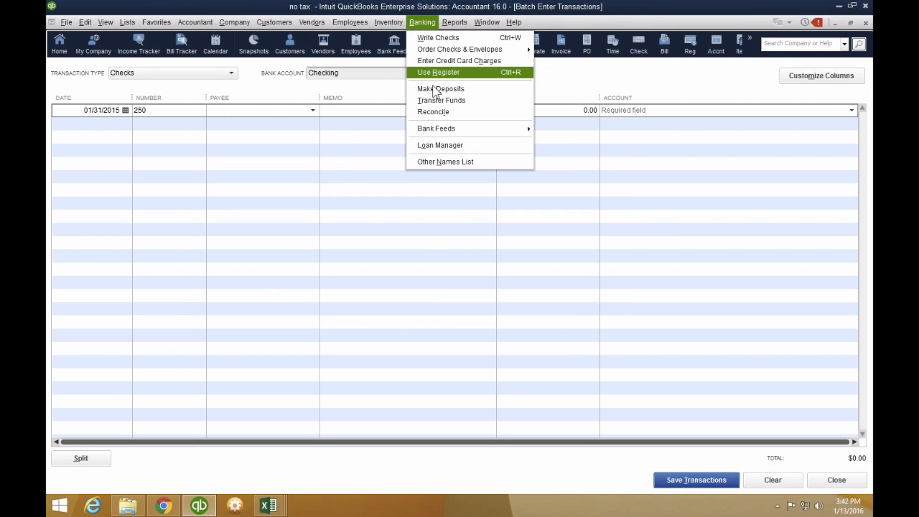
pyautogui.click(436, 71)
pyautogui.click(156, 158)
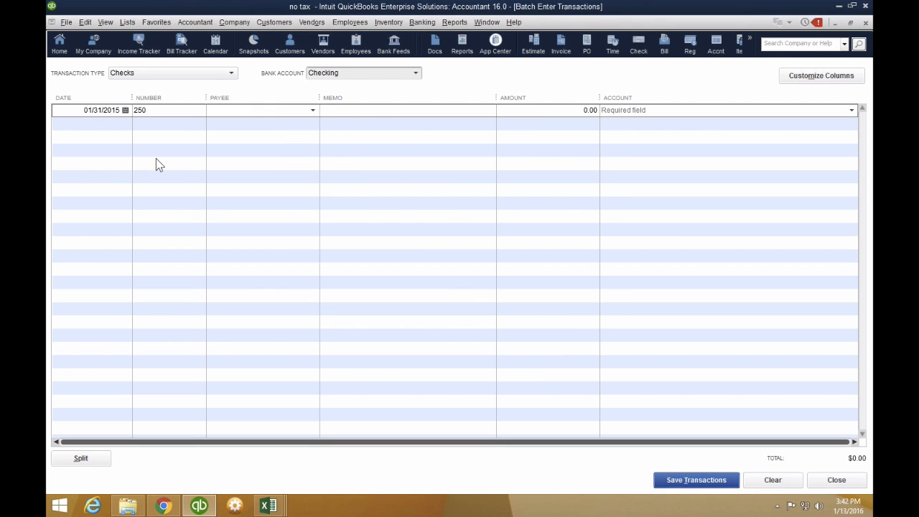
pyautogui.scroll(15, 578, 268)
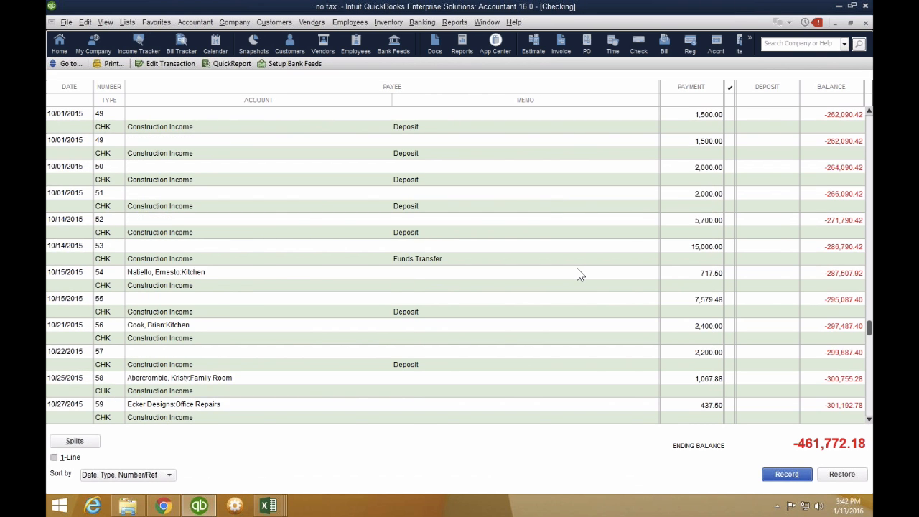
pyautogui.scroll(3, 581, 273)
pyautogui.scroll(-20, 581, 272)
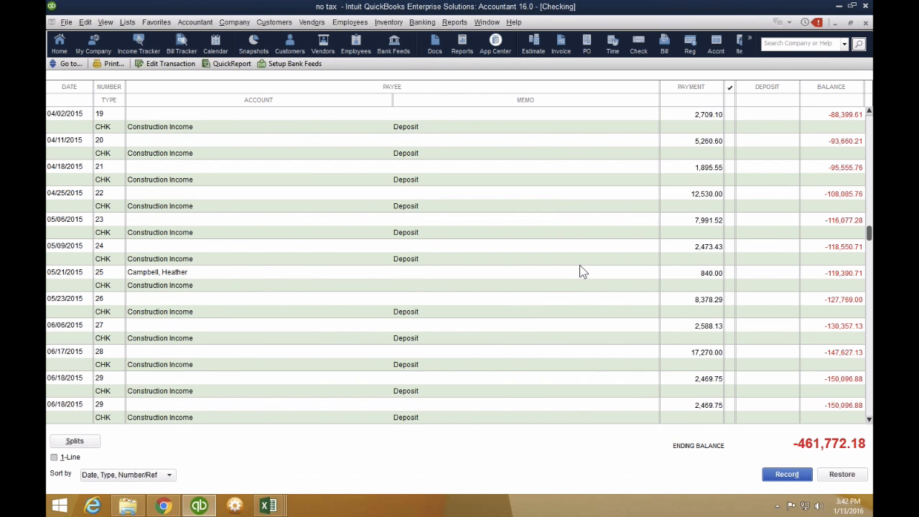
pyautogui.scroll(-10, 581, 271)
pyautogui.scroll(20, 581, 271)
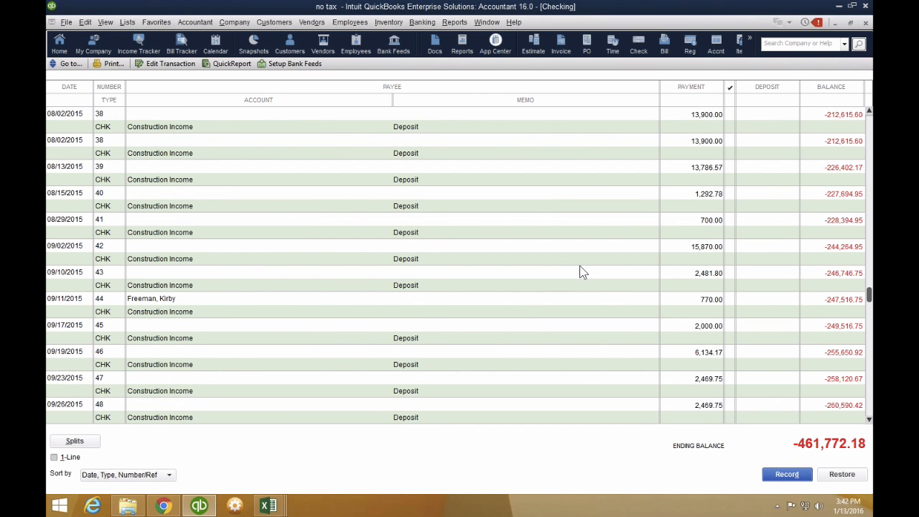
pyautogui.press('Escape')
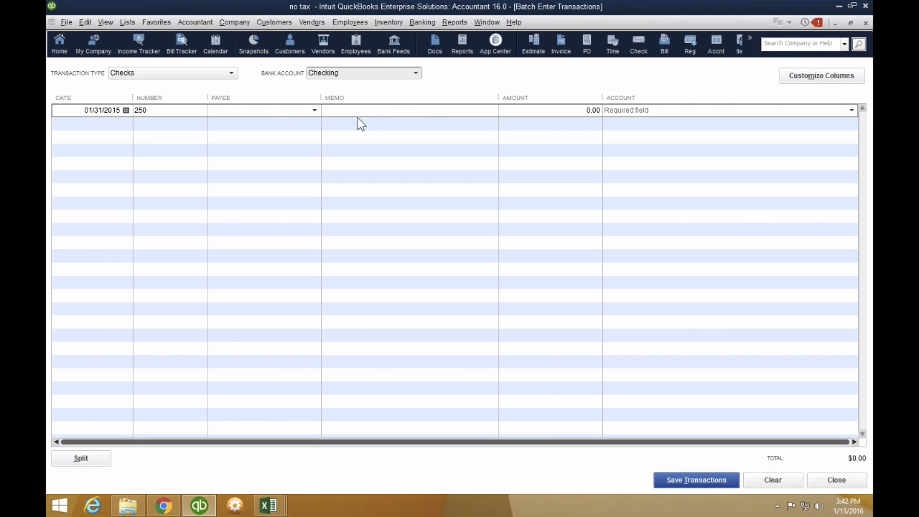
pyautogui.press('Escape')
# Open the Checking account's register from the Chart of Accounts.
pyautogui.click(127, 22)
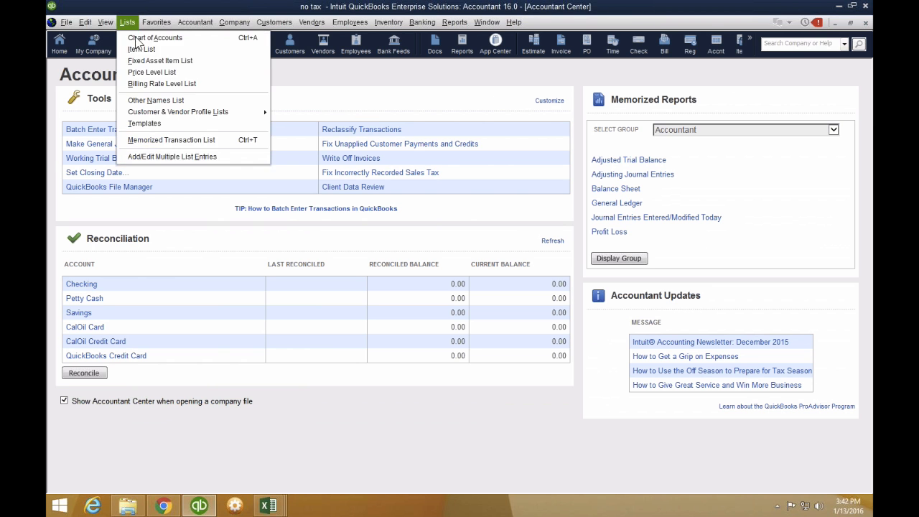
pyautogui.click(144, 35)
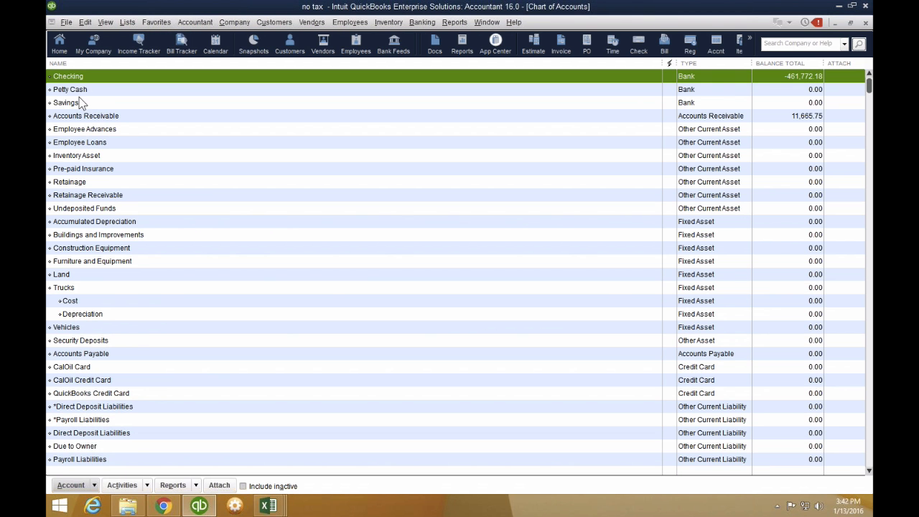
pyautogui.click(86, 103)
pyautogui.doubleClick(86, 75)
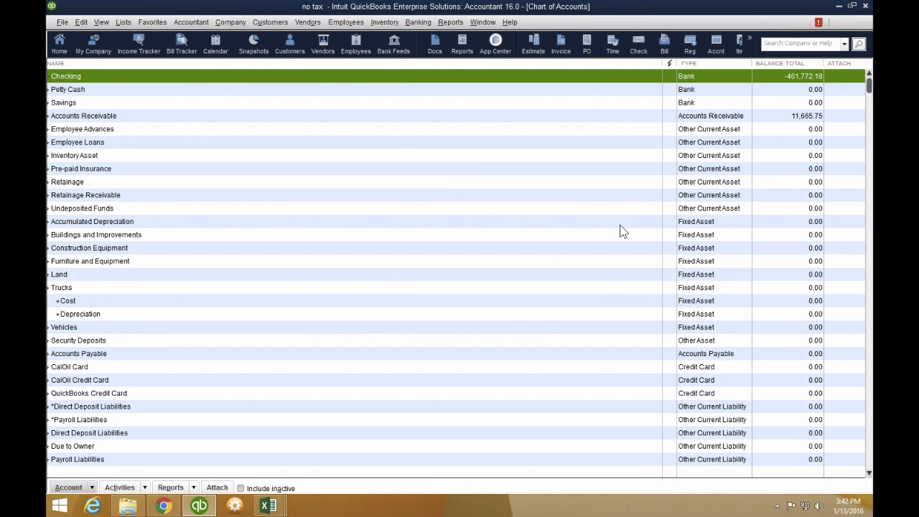
# Review the payees, accounts and payment amounts of the saved checks in the Checking register, and close the register and account list.
pyautogui.scroll(20, 719, 231)
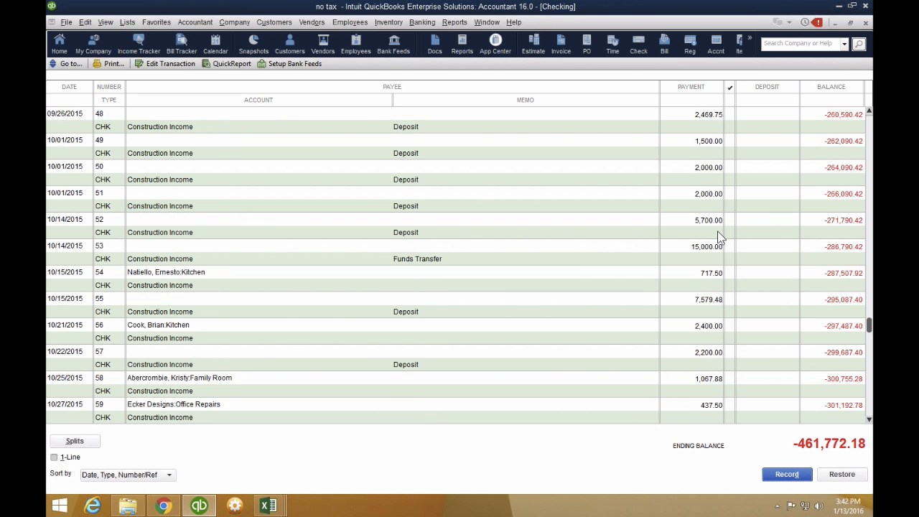
pyautogui.scroll(5, 721, 238)
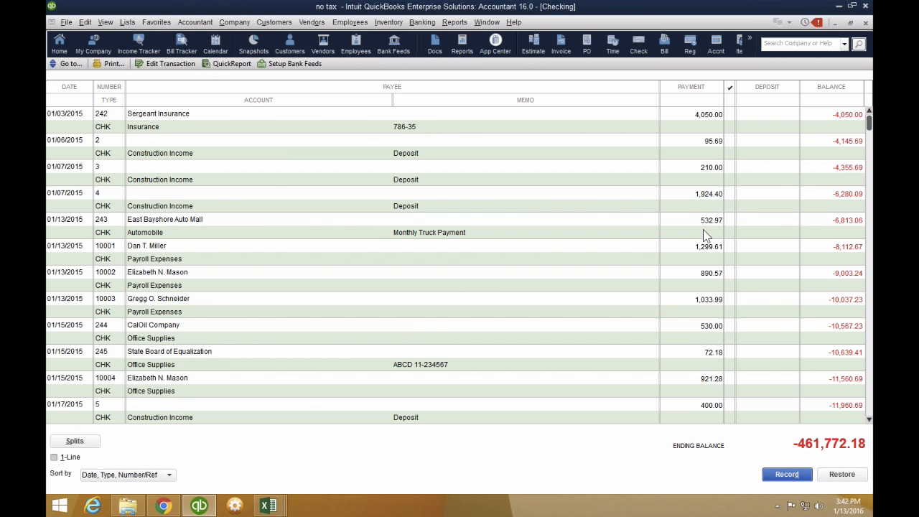
pyautogui.scroll(-15, 703, 234)
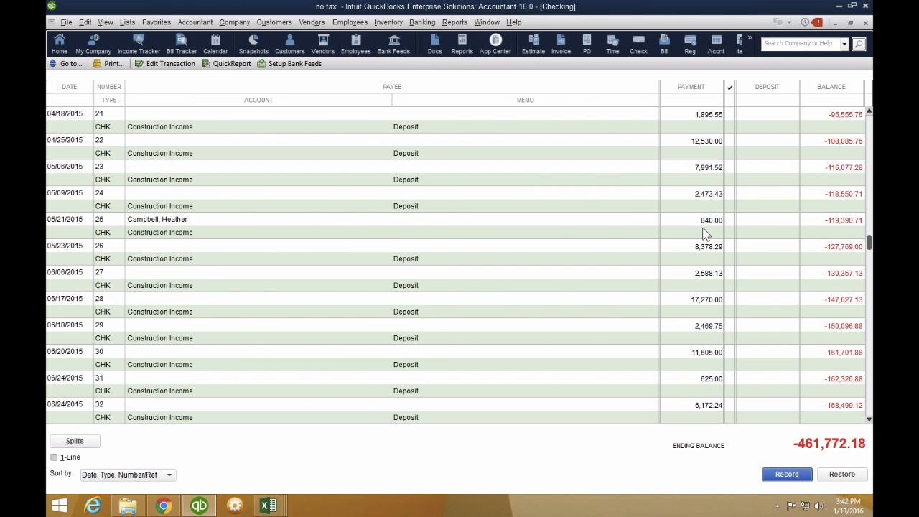
pyautogui.scroll(-15, 702, 237)
pyautogui.scroll(15, 700, 251)
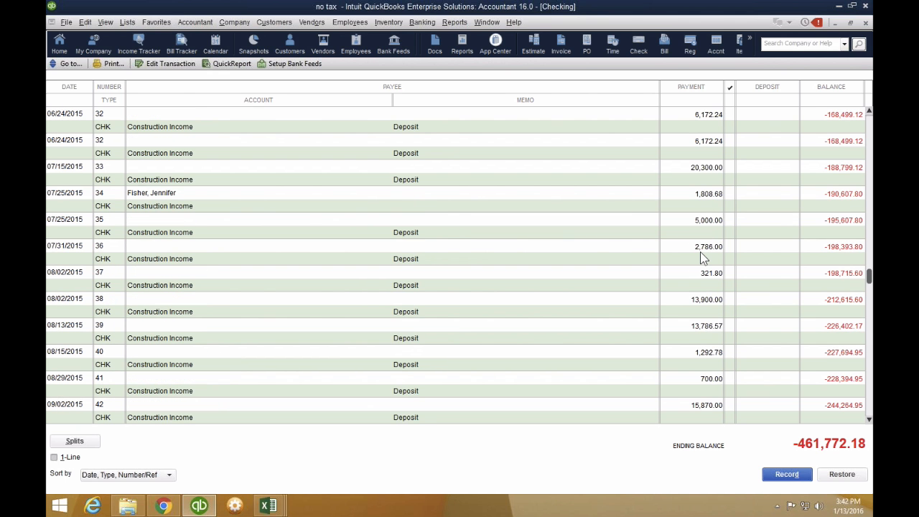
pyautogui.scroll(-1, 700, 251)
pyautogui.scroll(20, 700, 252)
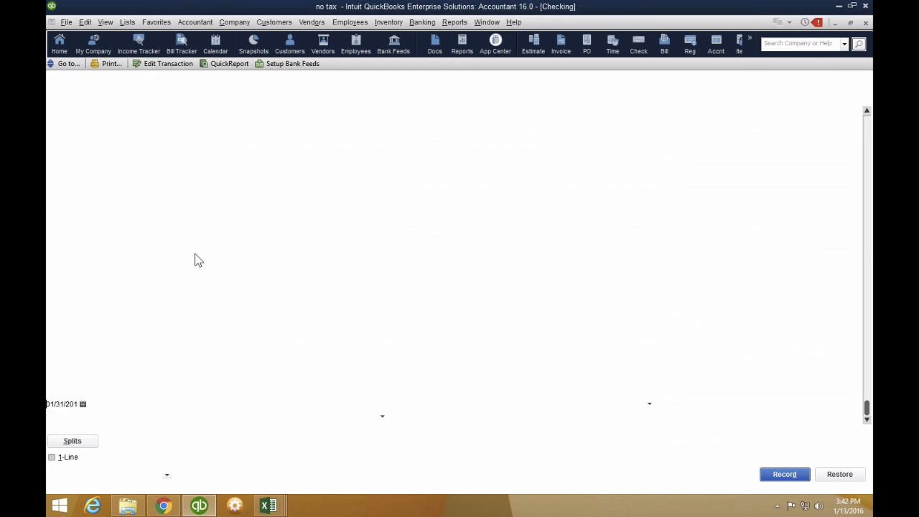
pyautogui.press('Escape')
pyautogui.press('Escape')
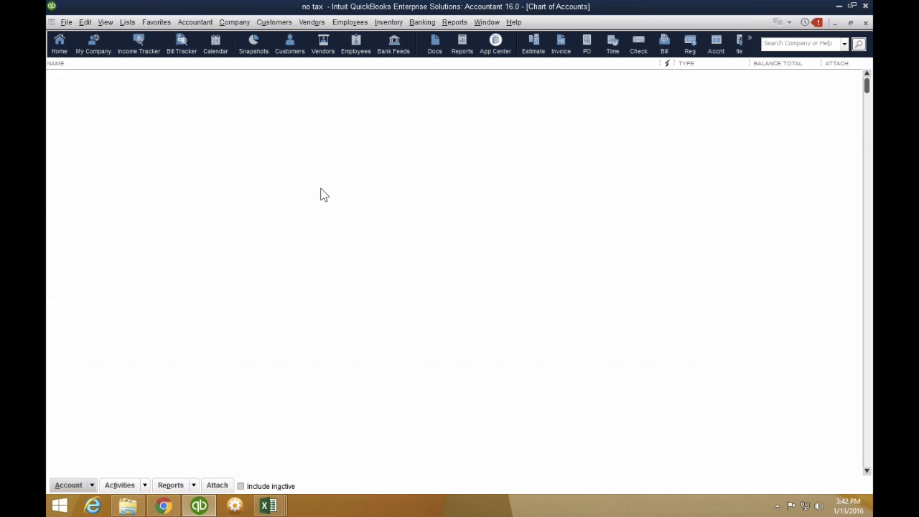
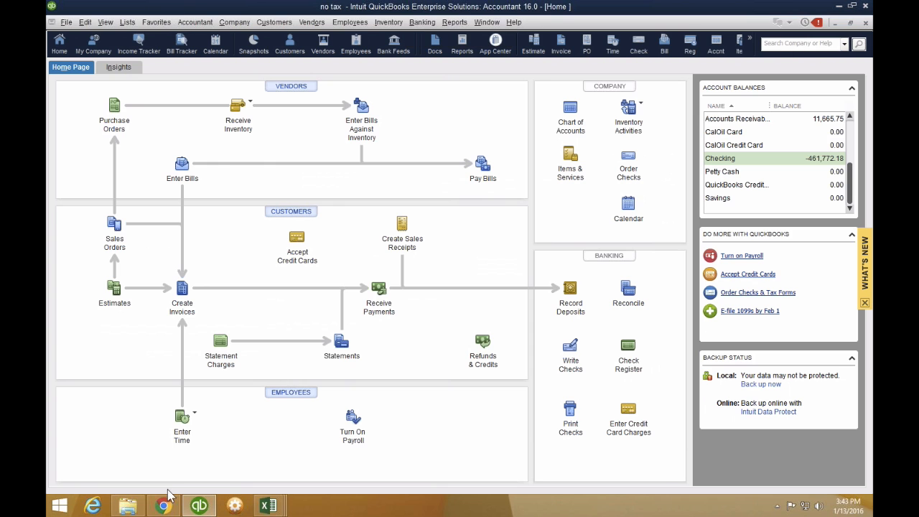
# Bring up the ZED AXIS DEMO folder and close the open Excel workbooks, discarding changes to bank register.xlsx and item list.xlsx.
pyautogui.click(128, 507)
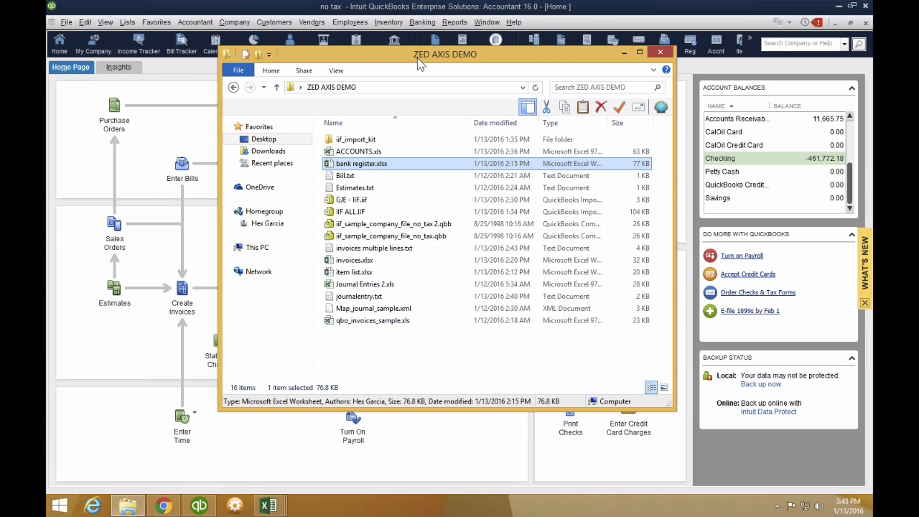
pyautogui.moveTo(420, 63); pyautogui.dragTo(358, 73)
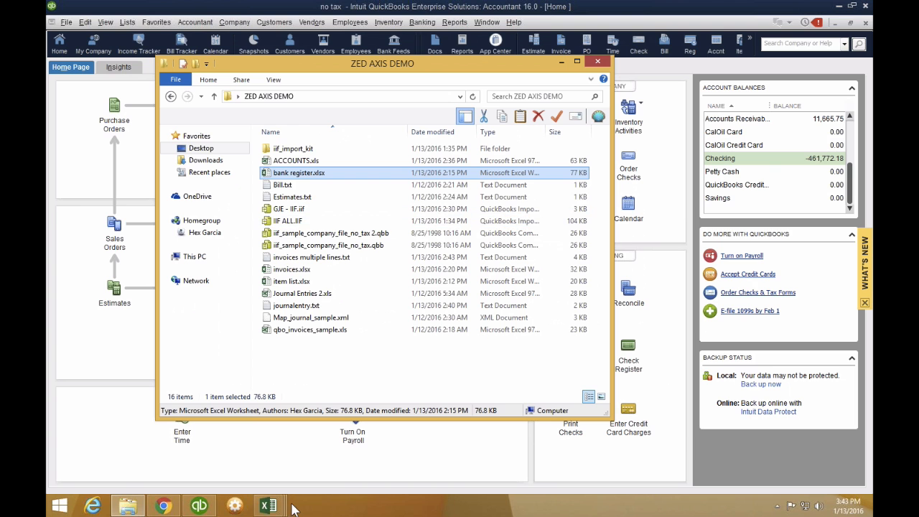
pyautogui.click(270, 507)
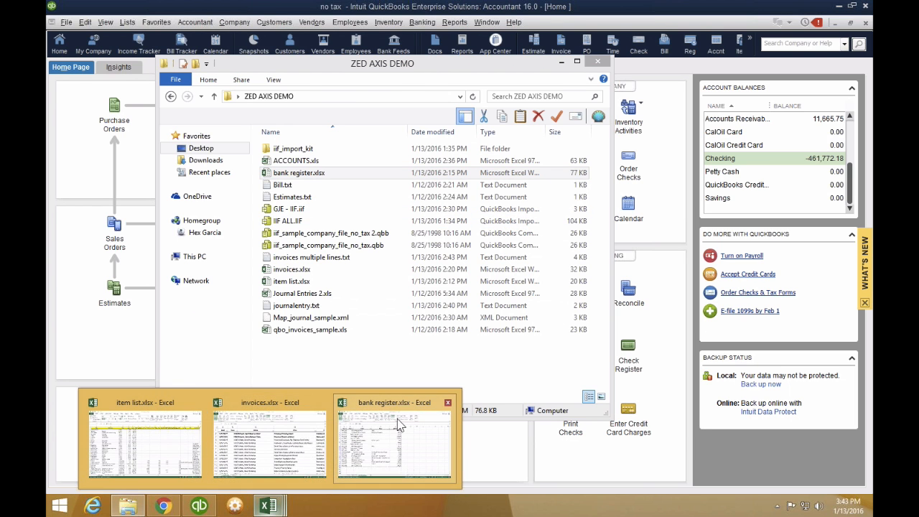
pyautogui.click(447, 402)
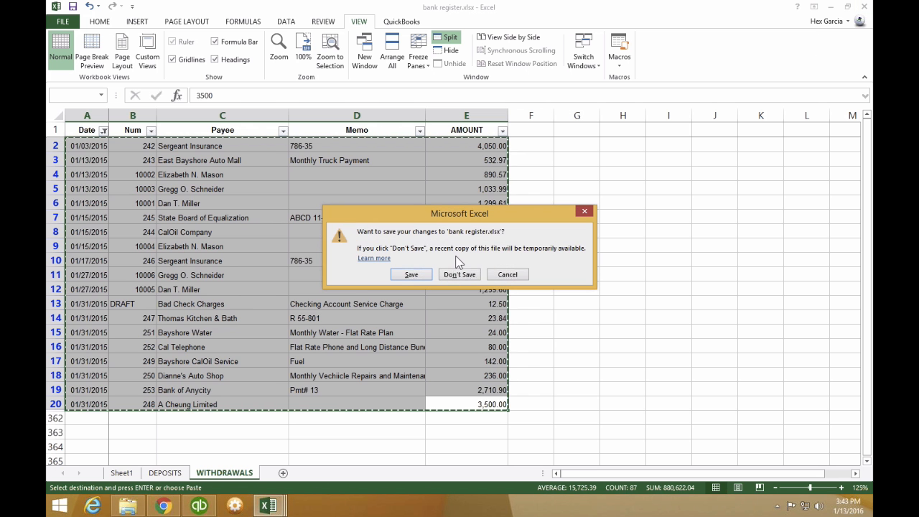
pyautogui.click(457, 275)
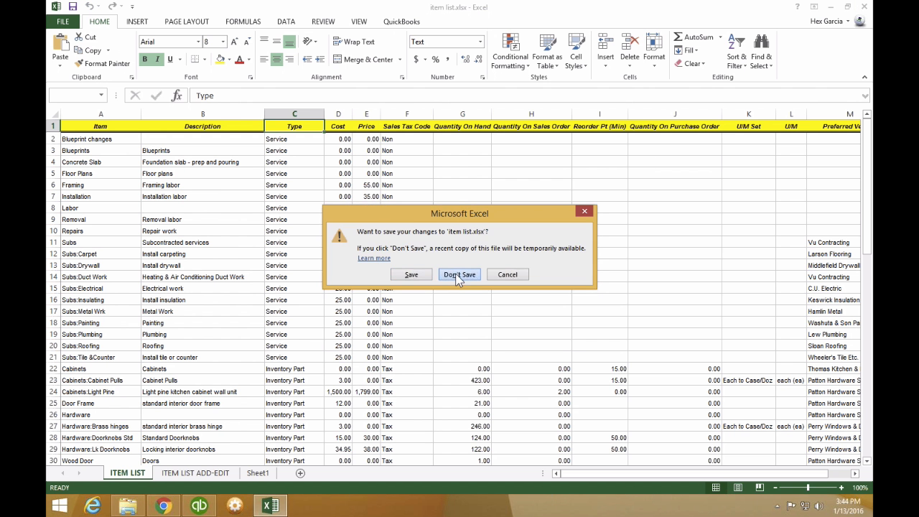
pyautogui.click(458, 275)
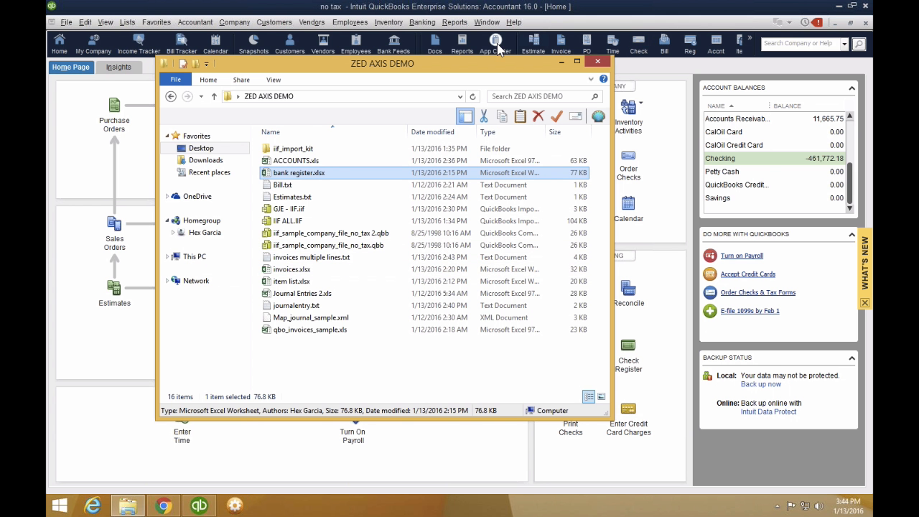
# Look at the Journal Entries 2.xls workbook from the ZED AXIS DEMO folder and close it.
pyautogui.moveTo(458, 67); pyautogui.dragTo(463, 49)
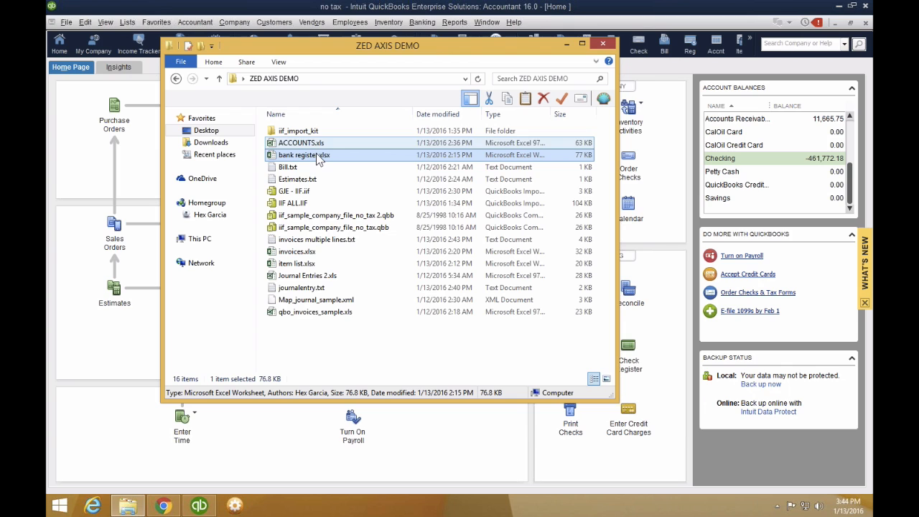
pyautogui.doubleClick(311, 277)
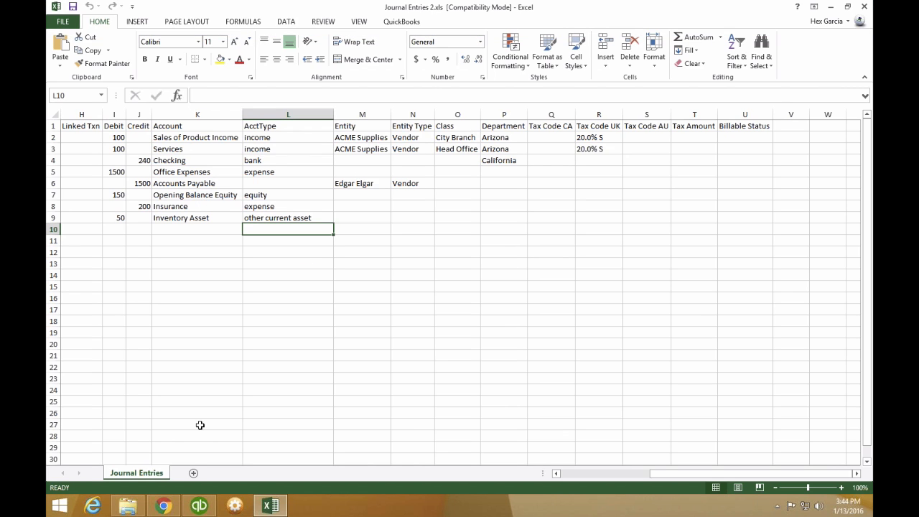
pyautogui.click(863, 5)
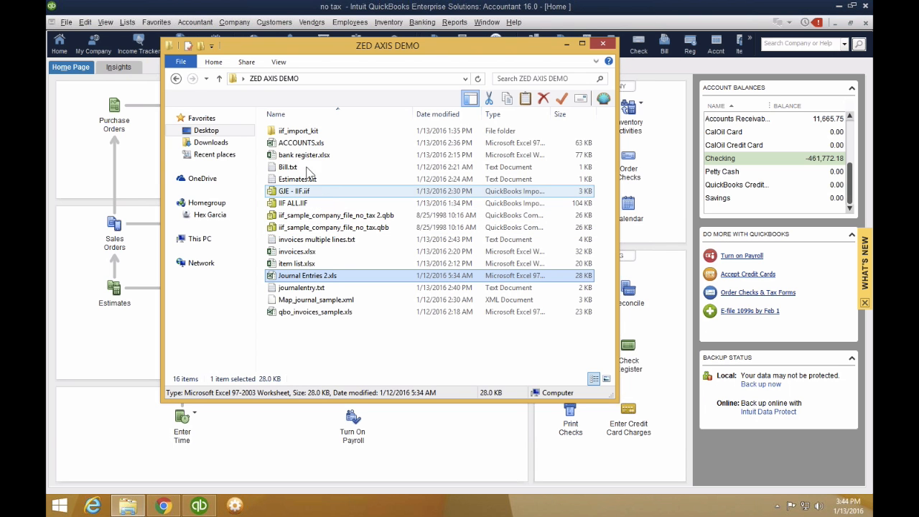
# Open ACCOUNTS.xls and examine the Account, AMOUNT, debit, credit and amount d-c columns on the noapar sheet.
pyautogui.doubleClick(309, 142)
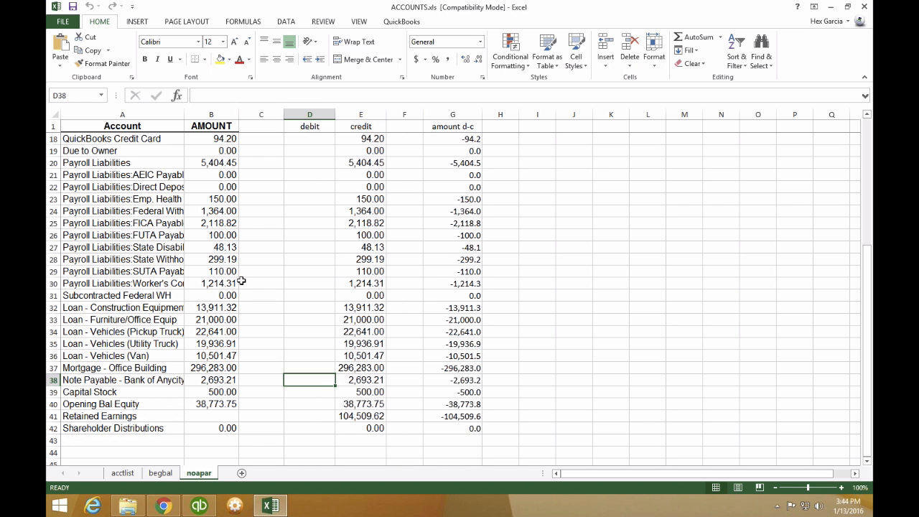
pyautogui.scroll(5, 120, 229)
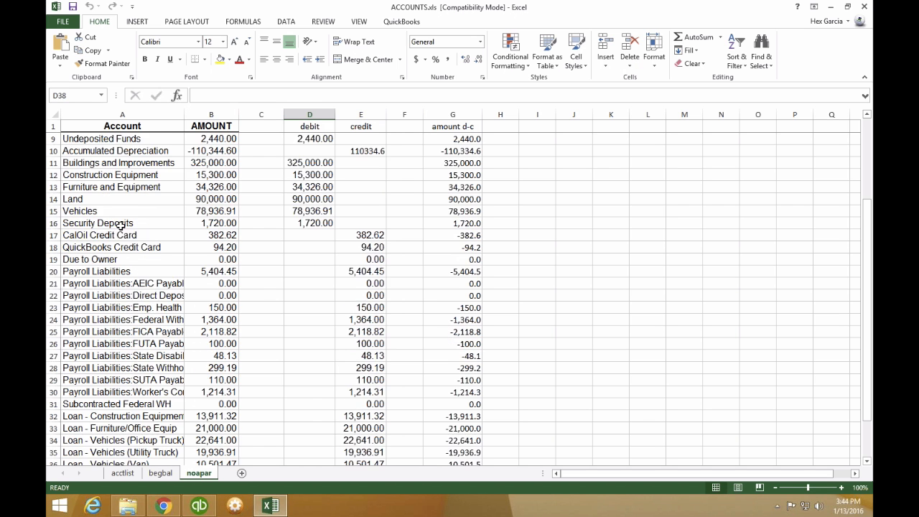
pyautogui.moveTo(108, 140); pyautogui.dragTo(95, 429)
pyautogui.moveTo(216, 139); pyautogui.dragTo(232, 443)
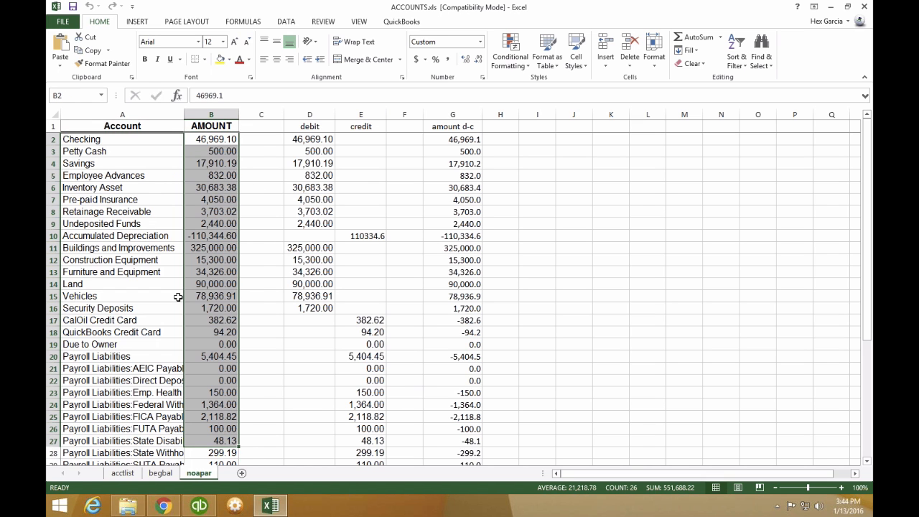
pyautogui.click(311, 114)
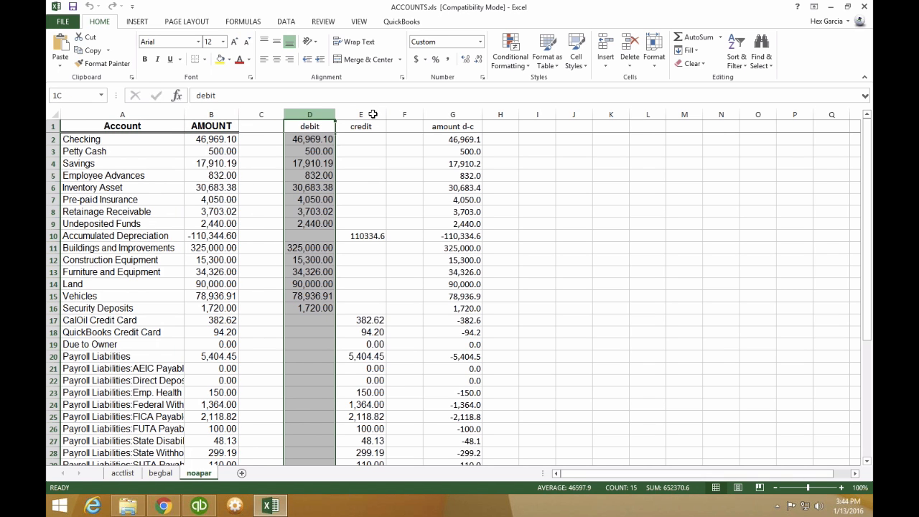
pyautogui.moveTo(373, 114); pyautogui.dragTo(450, 114)
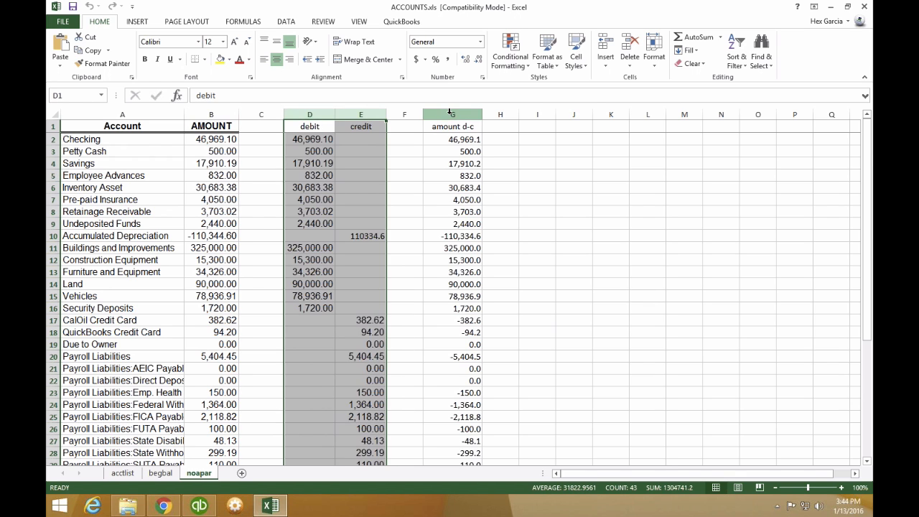
pyautogui.click(450, 114)
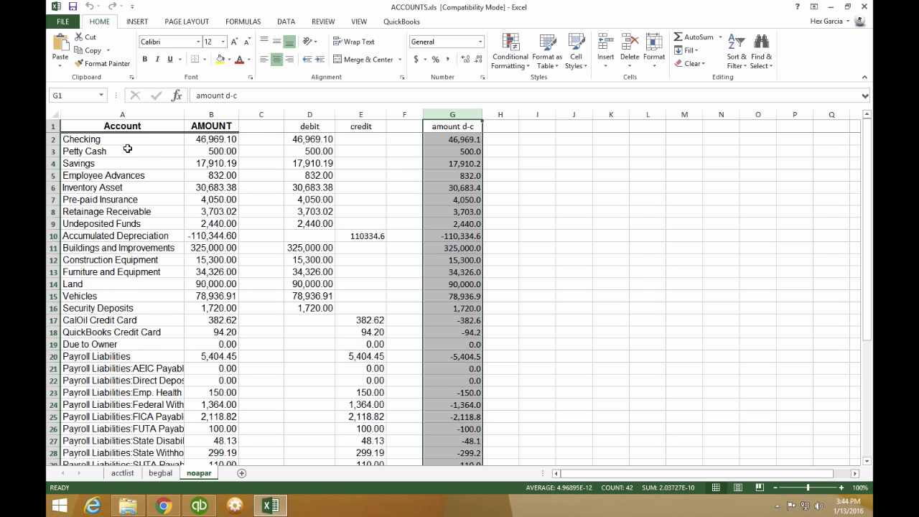
pyautogui.click(139, 114)
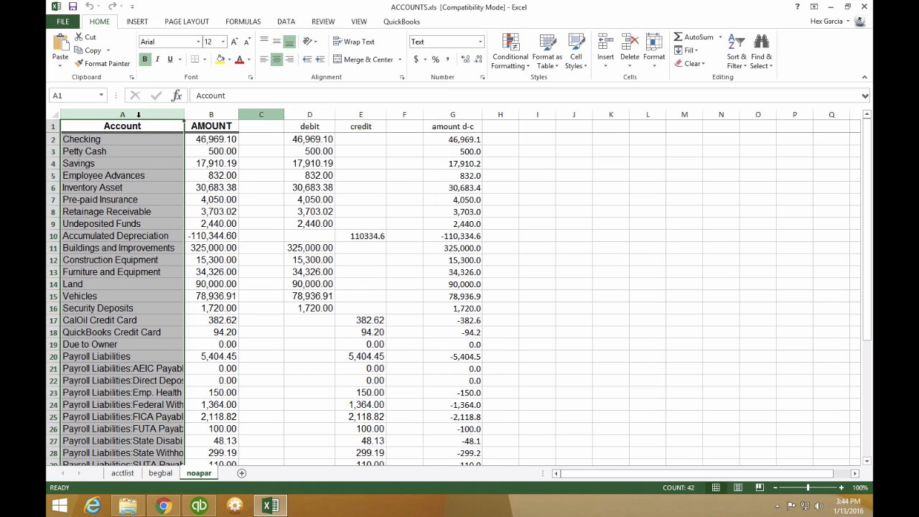
pyautogui.moveTo(317, 115); pyautogui.dragTo(352, 114)
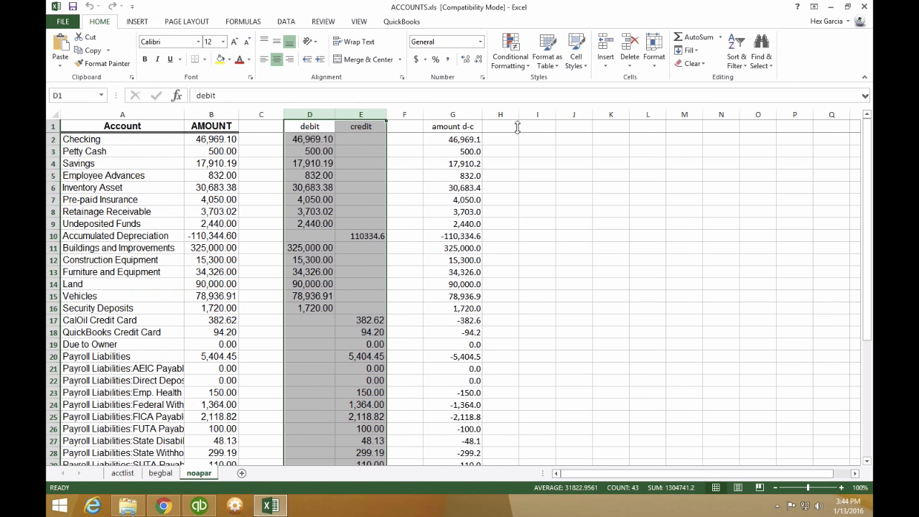
pyautogui.click(454, 116)
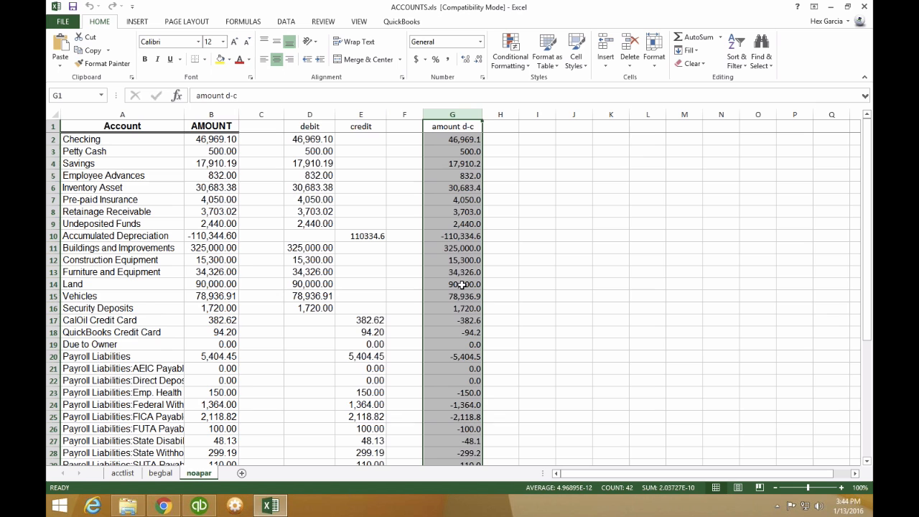
pyautogui.click(833, 7)
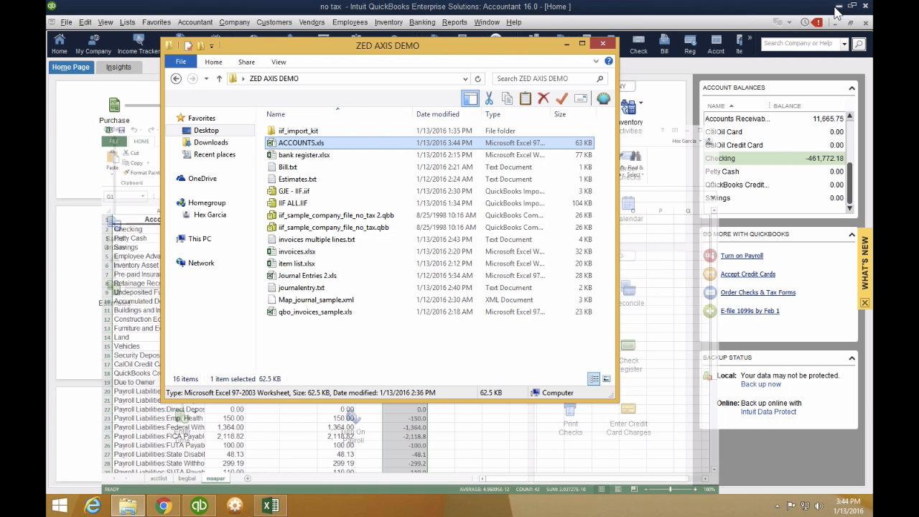
pyautogui.click(276, 506)
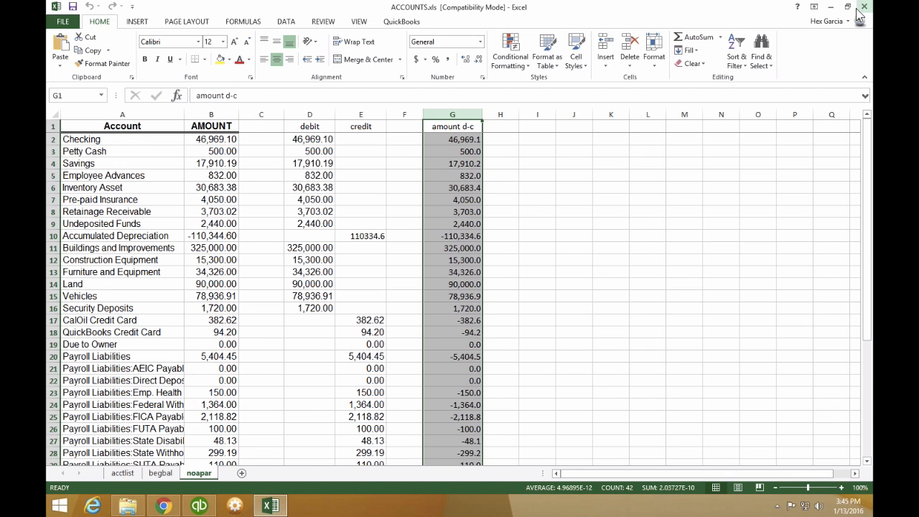
# Create a blank workbook in a reduced Excel window and close ACCOUNTS.xls.
pyautogui.moveTo(866, 44)
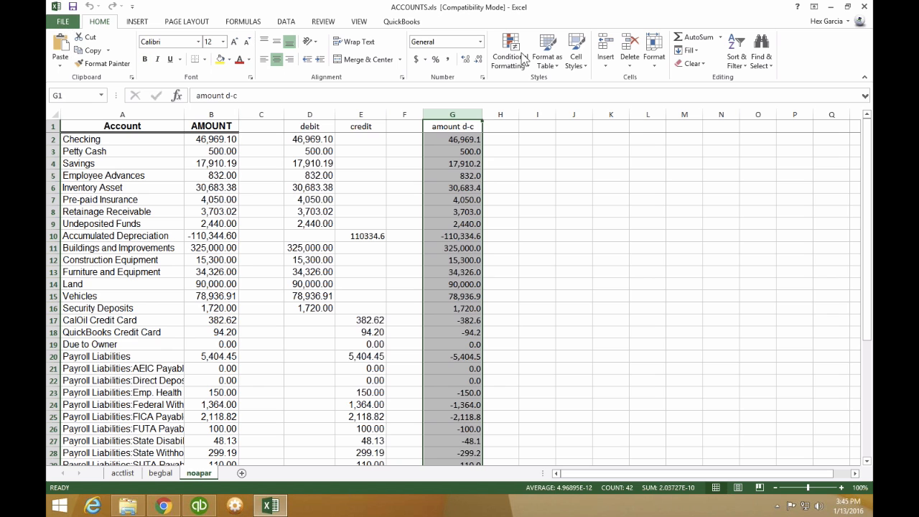
pyautogui.click(848, 7)
pyautogui.click(165, 114)
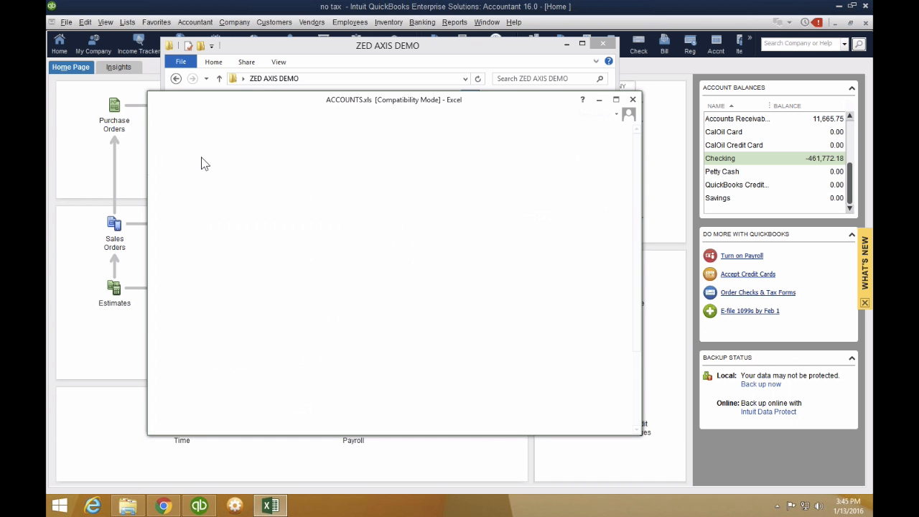
pyautogui.click(193, 163)
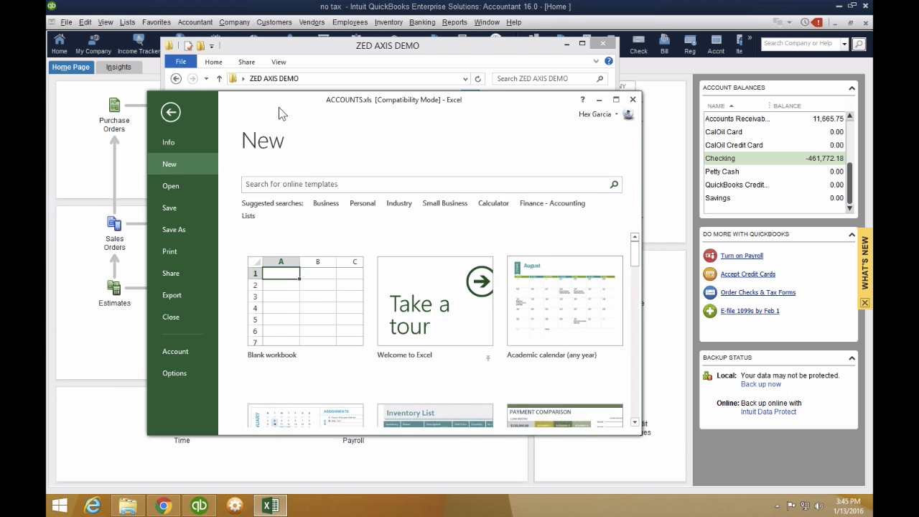
pyautogui.click(288, 282)
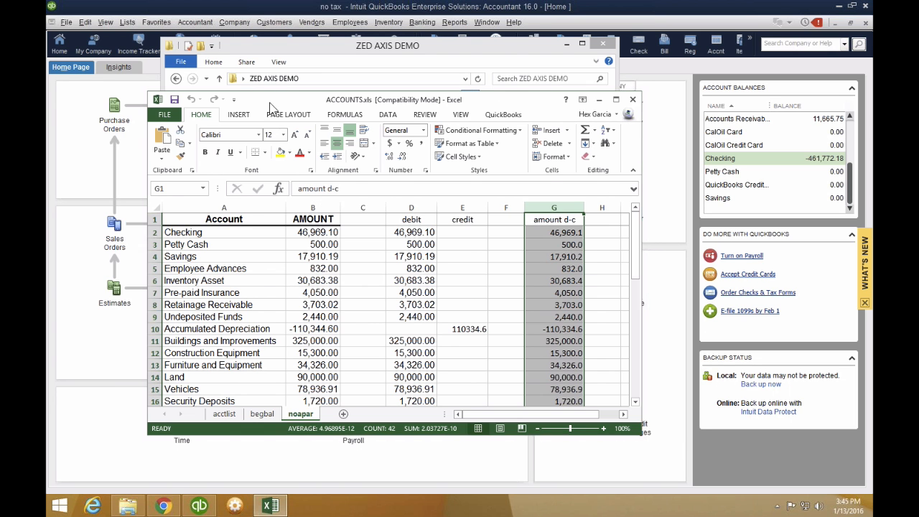
pyautogui.click(633, 100)
pyautogui.click(459, 274)
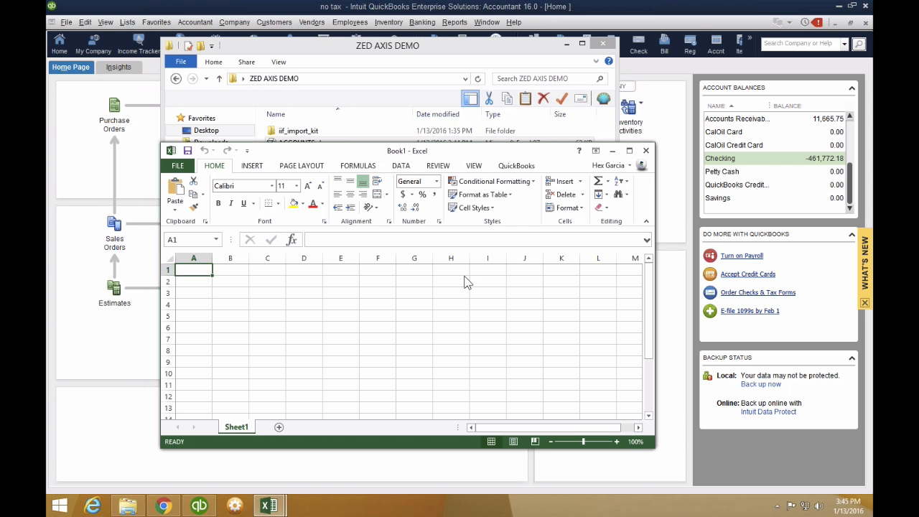
# Set the blank workbook beside the folder window and browse iif_import_kit to the Journal Entry examples for QB 2007 & Enterprise 7.0 and later.
pyautogui.moveTo(338, 104); pyautogui.dragTo(609, 169)
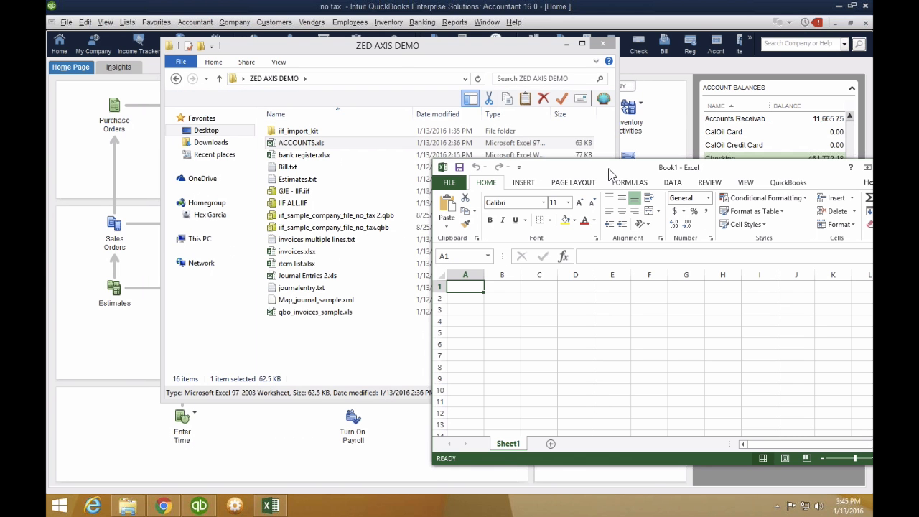
pyautogui.moveTo(390, 45); pyautogui.dragTo(317, 41)
pyautogui.doubleClick(226, 127)
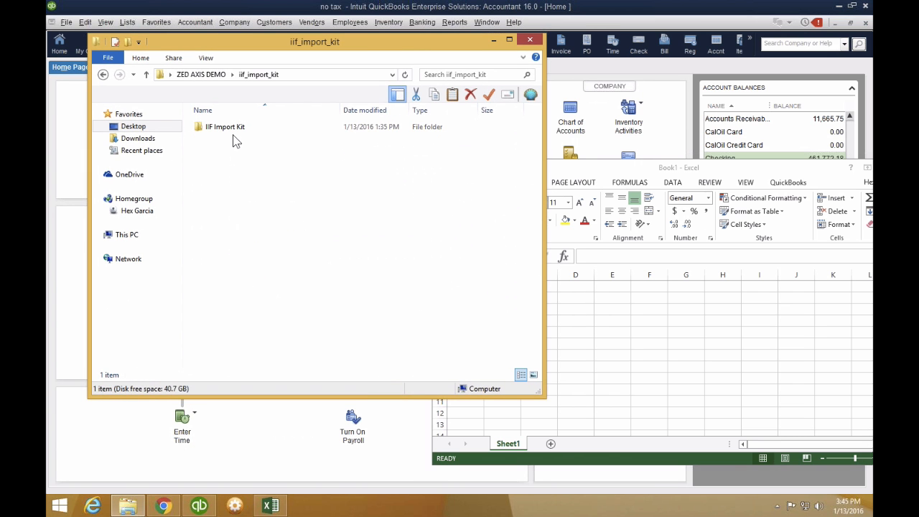
pyautogui.doubleClick(232, 133)
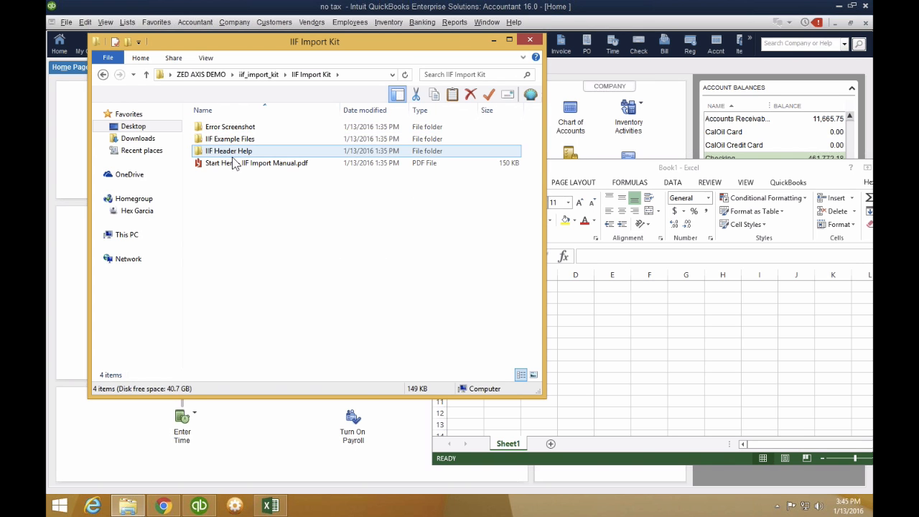
pyautogui.doubleClick(232, 144)
pyautogui.doubleClick(252, 153)
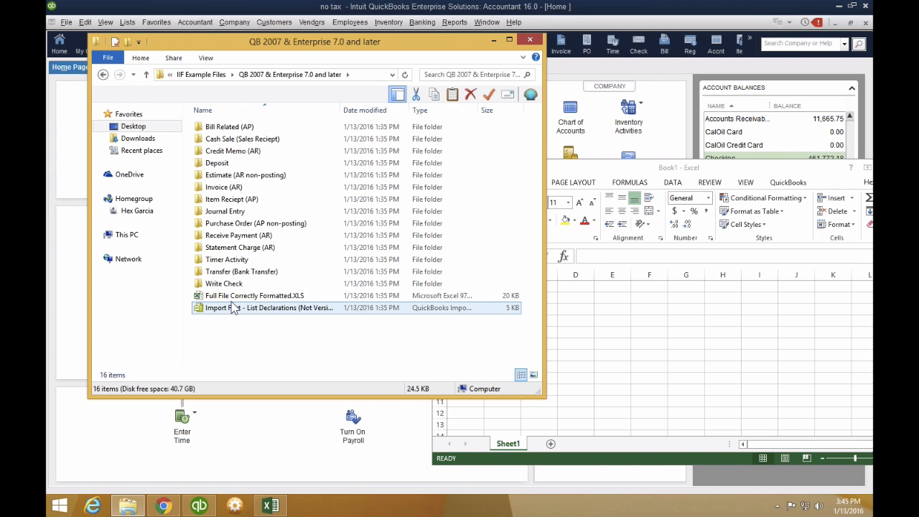
pyautogui.click(232, 212)
pyautogui.doubleClick(233, 213)
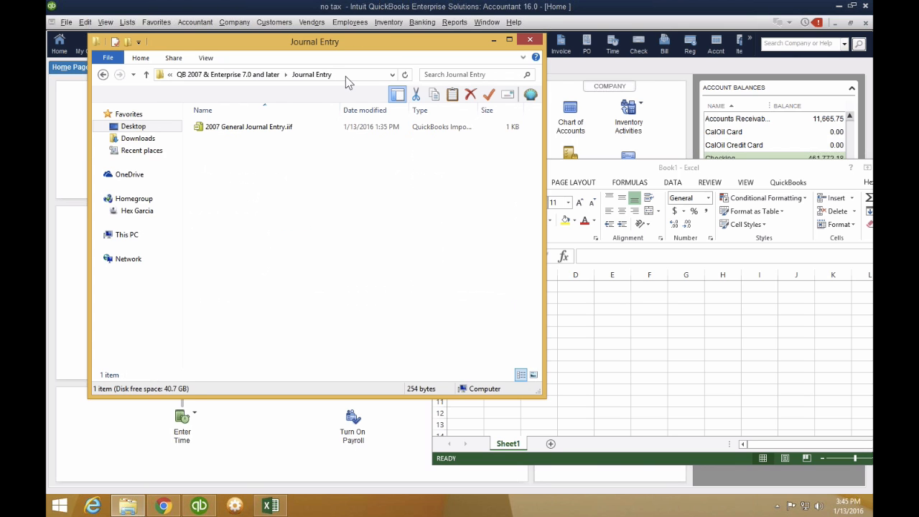
# Open 2007 General Journal Entry.iif in Excel and place its window clear of the file list.
pyautogui.moveTo(315, 42); pyautogui.dragTo(249, 42)
pyautogui.click(165, 127)
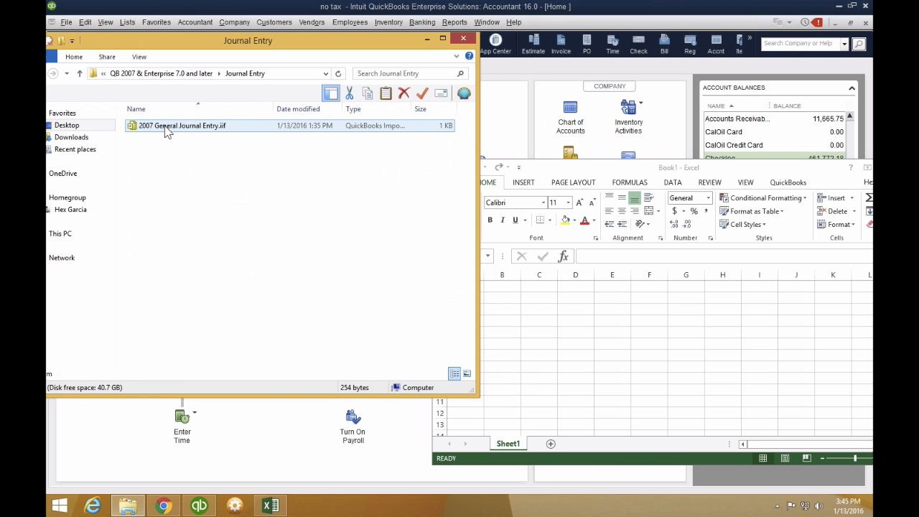
pyautogui.moveTo(164, 128); pyautogui.dragTo(647, 355)
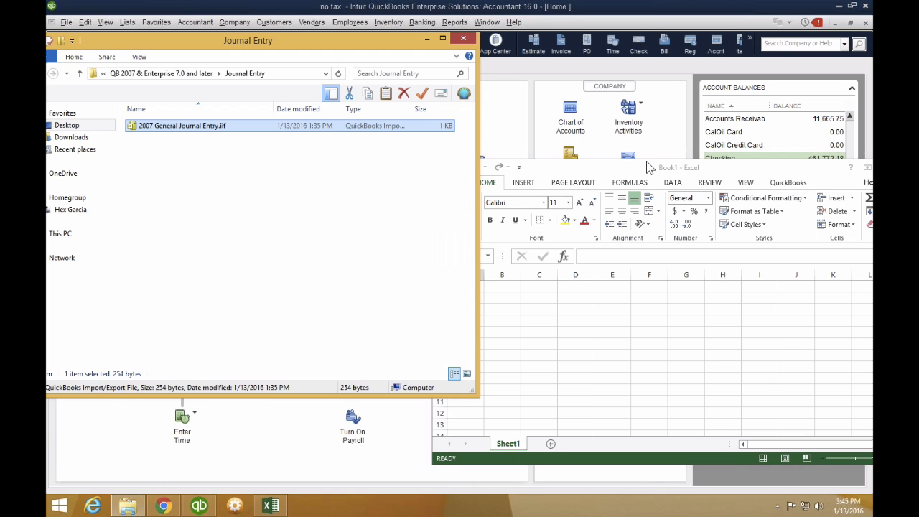
pyautogui.click(513, 115)
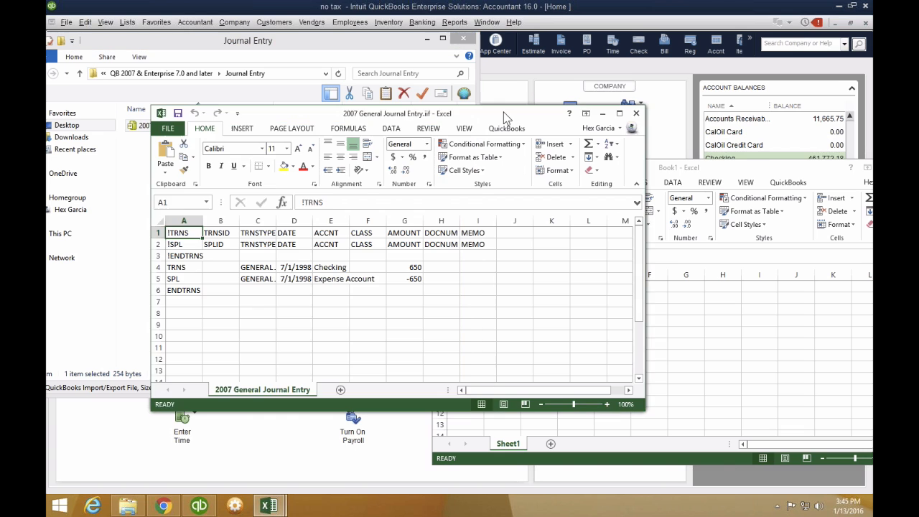
pyautogui.moveTo(513, 115); pyautogui.dragTo(605, 107)
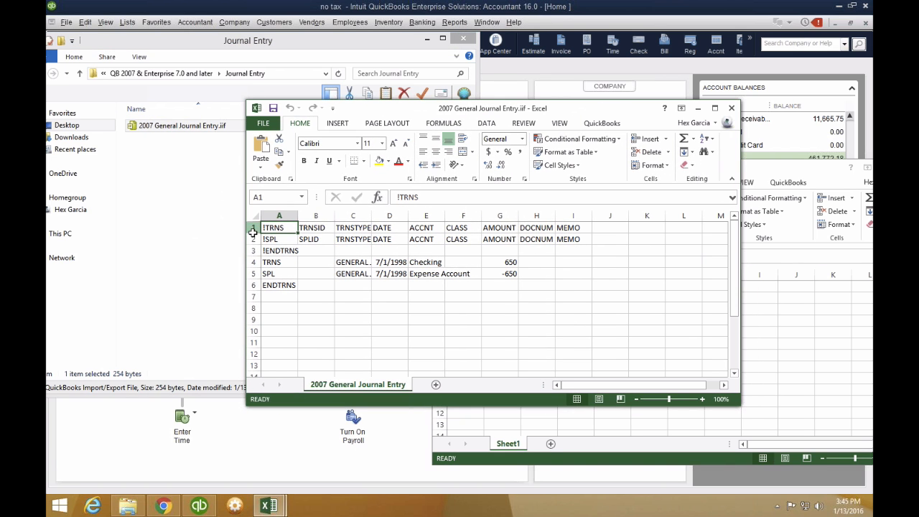
# Examine the header rows and the sample entry's date, account and amount cells, and close the IIF file and its folder.
pyautogui.moveTo(253, 228); pyautogui.dragTo(366, 287)
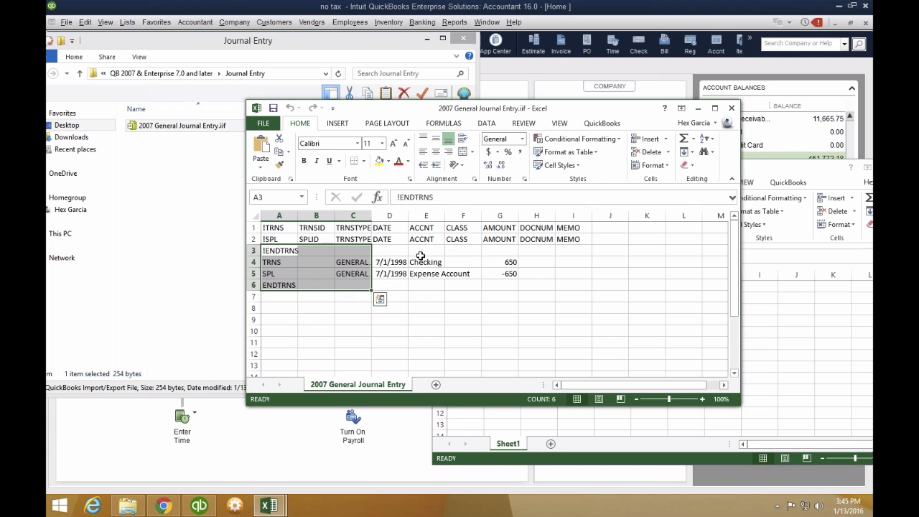
pyautogui.moveTo(388, 251); pyautogui.dragTo(512, 281)
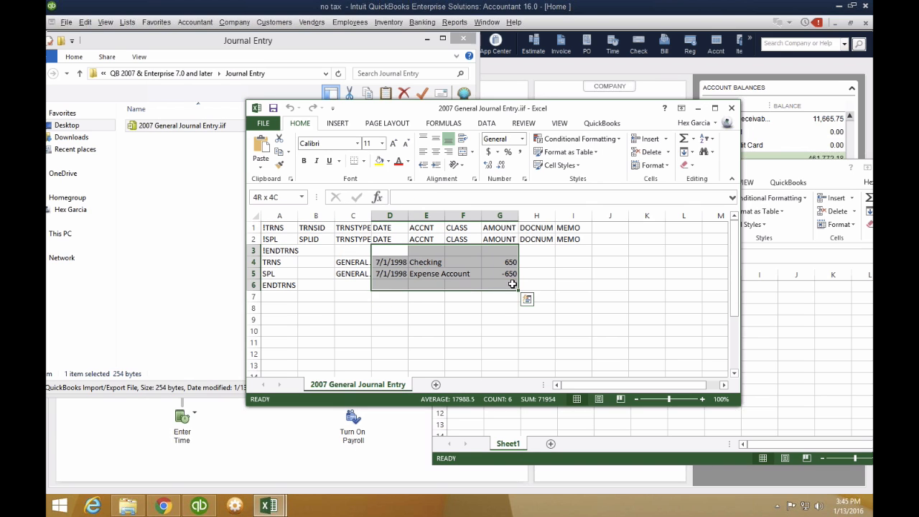
pyautogui.click(391, 262)
pyautogui.click(441, 265)
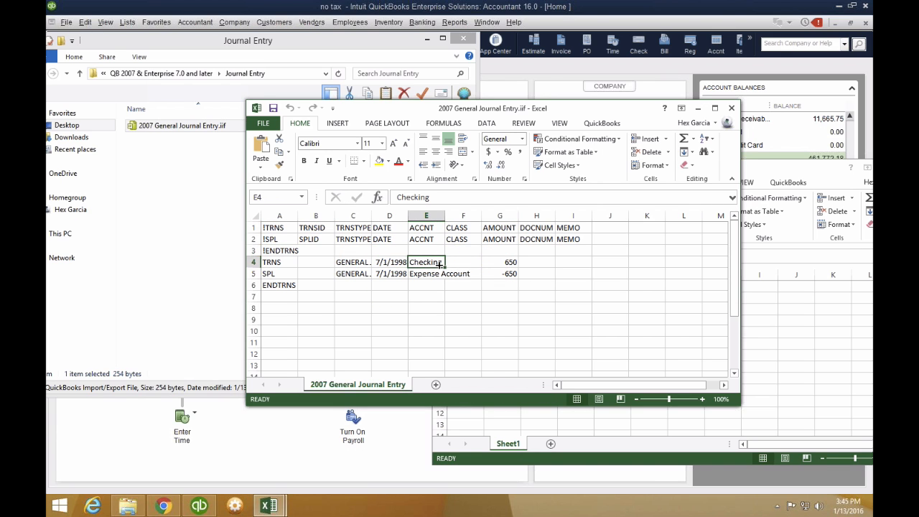
pyautogui.click(511, 263)
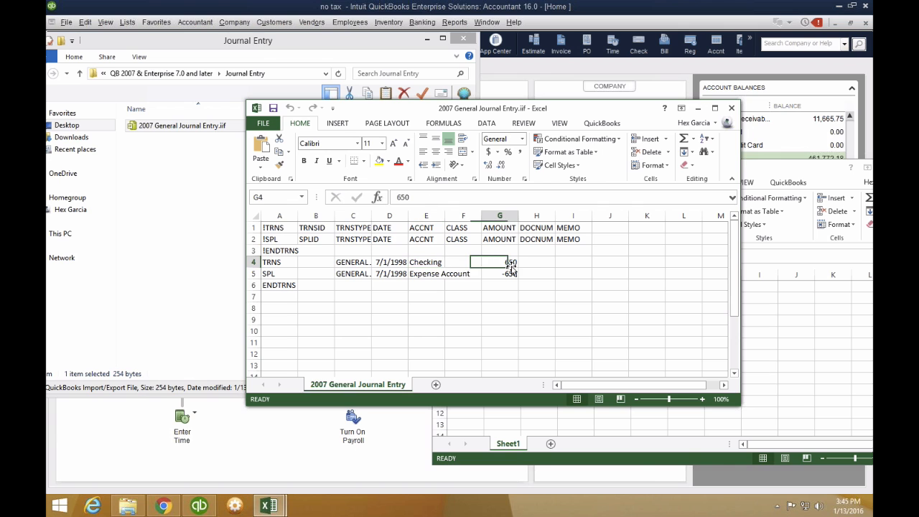
pyautogui.click(731, 108)
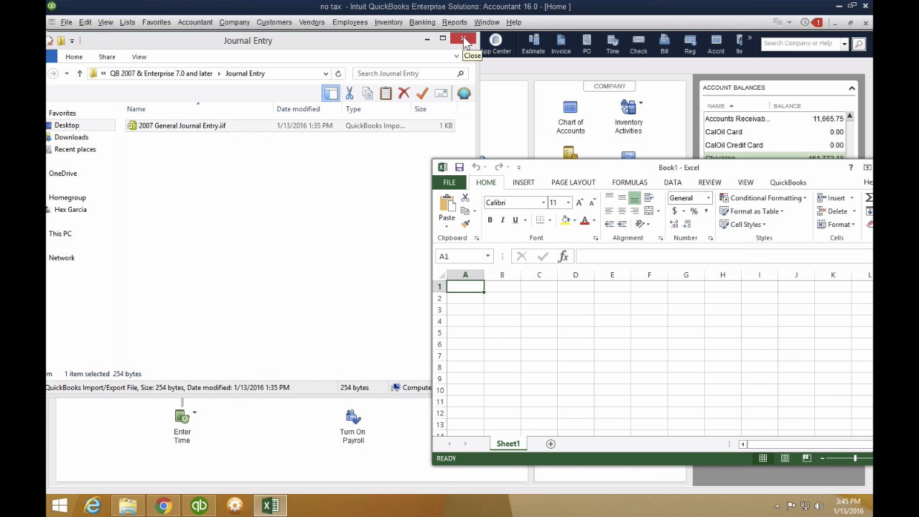
pyautogui.click(464, 40)
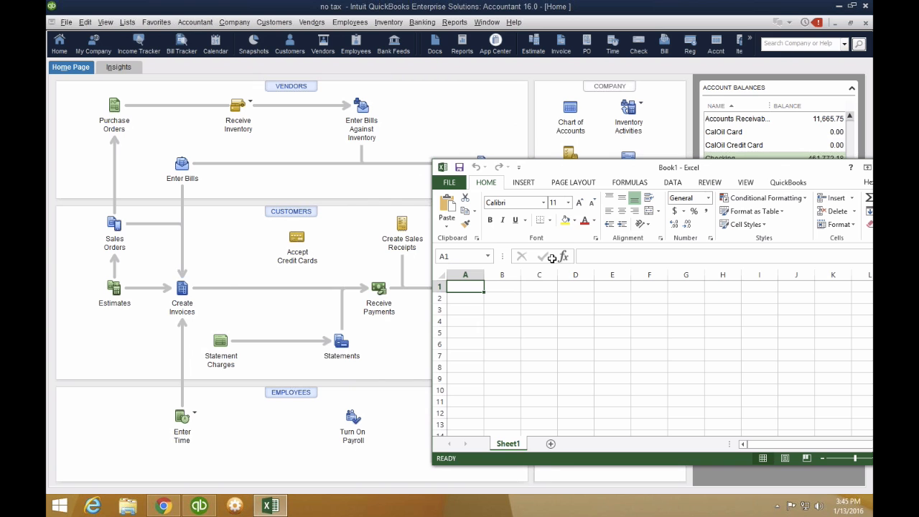
# Open ACCOUNTS.xls from the ZED AXIS DEMO folder on the desktop, maximize it and examine the account balance rows.
pyautogui.click(125, 506)
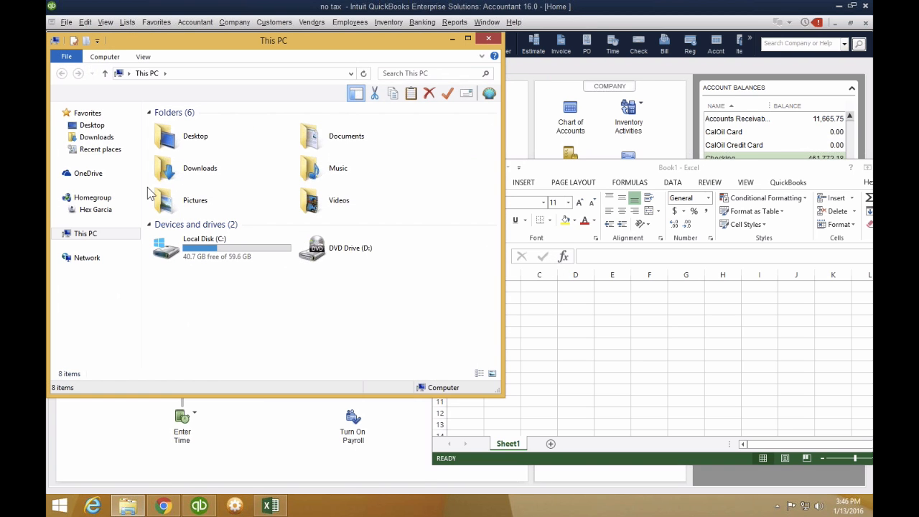
pyautogui.click(270, 506)
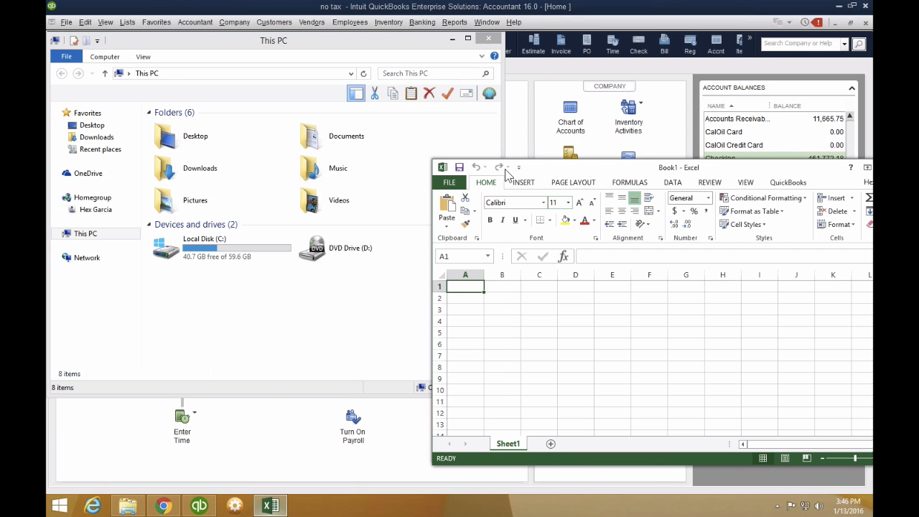
pyautogui.click(90, 127)
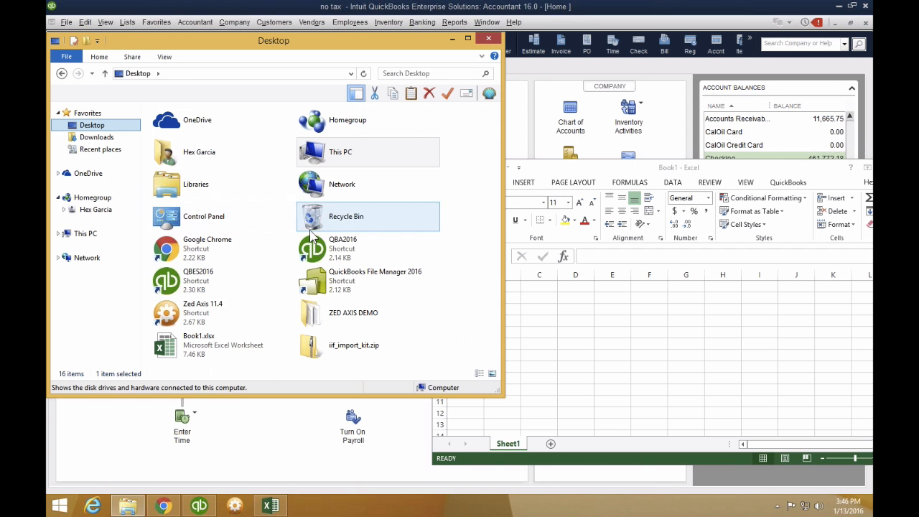
pyautogui.click(343, 321)
pyautogui.doubleClick(343, 316)
pyautogui.doubleClick(178, 138)
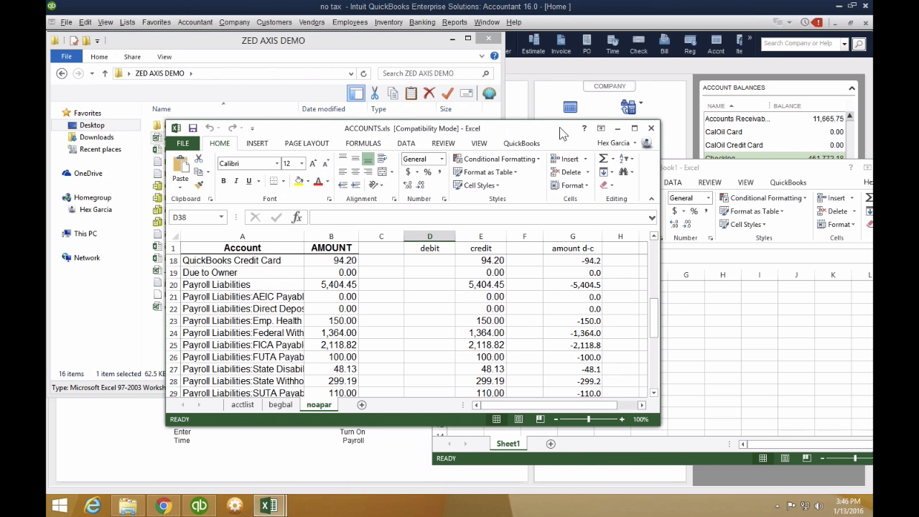
pyautogui.click(634, 128)
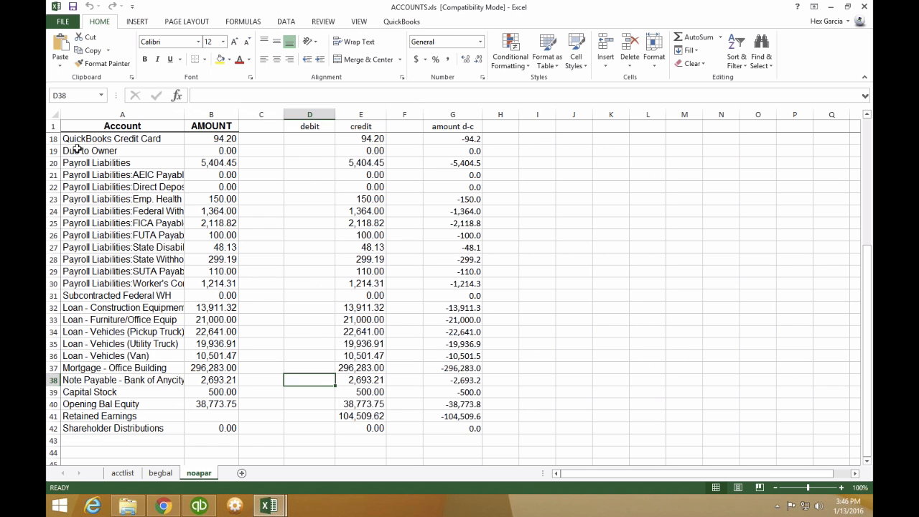
pyautogui.moveTo(77, 149); pyautogui.dragTo(447, 388)
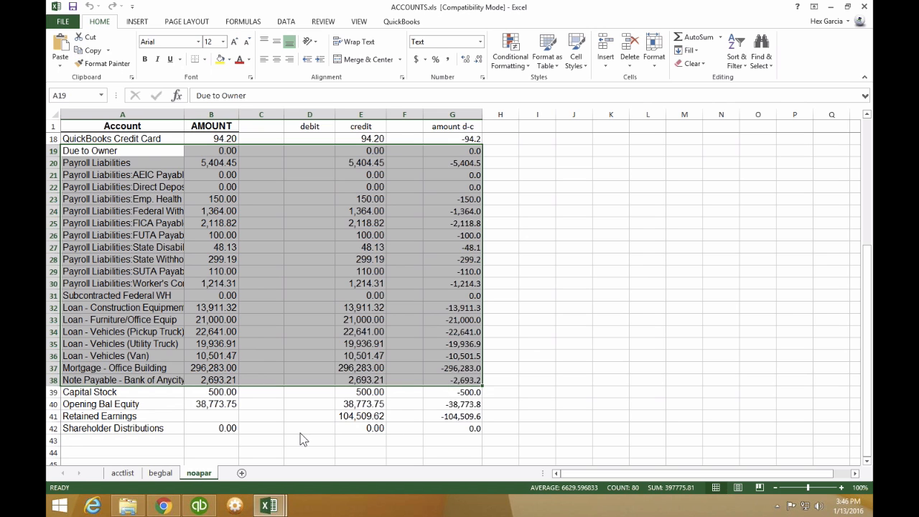
# Open GJE - IIF.iif from the ZED AXIS DEMO folder in Excel and widen the ACCNT column to fit the full account names.
pyautogui.click(128, 506)
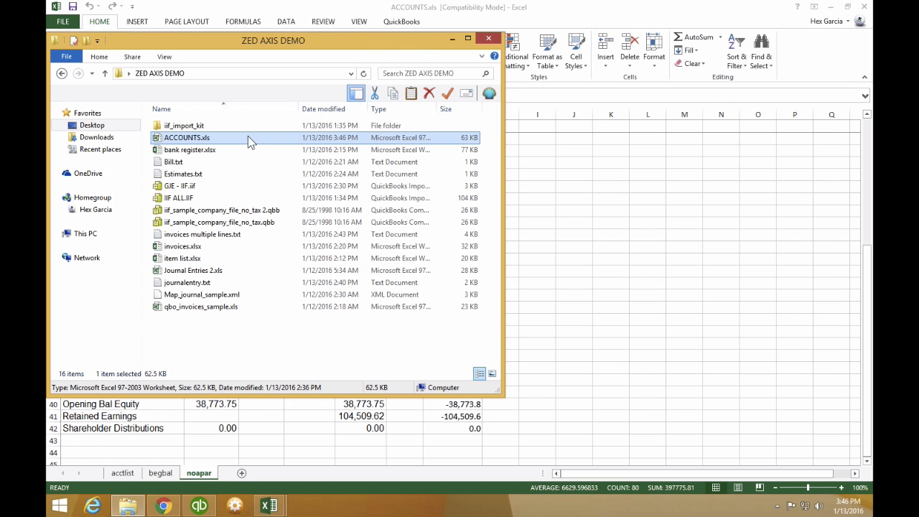
pyautogui.doubleClick(190, 186)
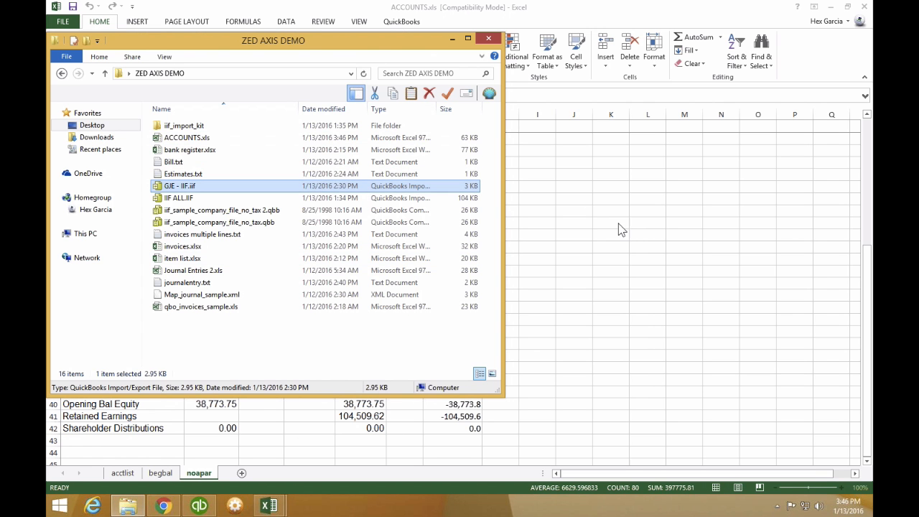
pyautogui.click(595, 229)
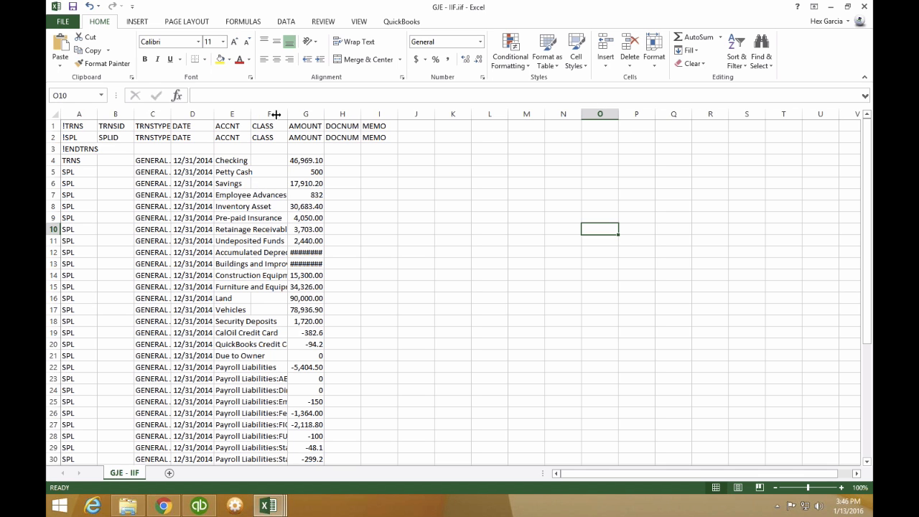
pyautogui.moveTo(275, 114); pyautogui.dragTo(366, 114)
pyautogui.scroll(-1, 296, 270)
pyautogui.scroll(1, 297, 270)
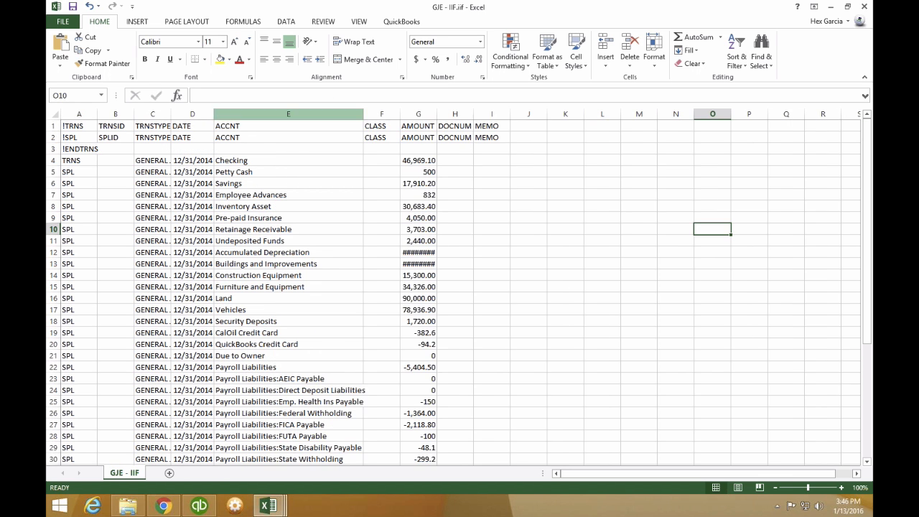
# Examine the header rows, the transaction and split columns, and the accounts and amounts, fitting the AMOUNT column to its contents.
pyautogui.click(263, 252)
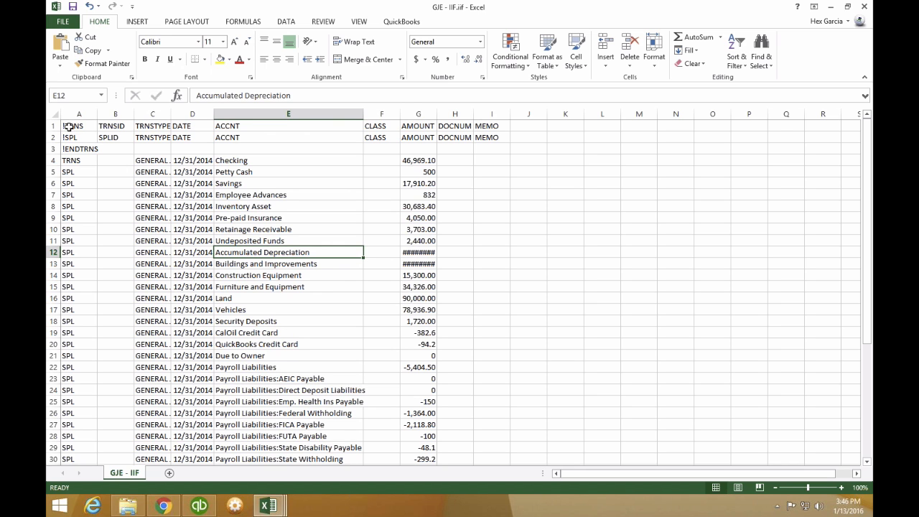
pyautogui.moveTo(53, 127); pyautogui.dragTo(53, 149)
pyautogui.moveTo(92, 114); pyautogui.dragTo(117, 113)
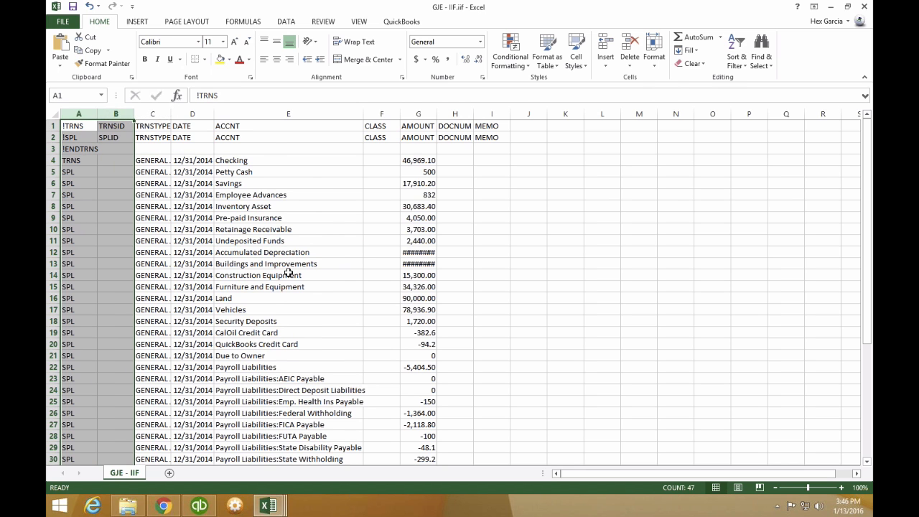
pyautogui.scroll(-5, 291, 275)
pyautogui.scroll(5, 300, 281)
pyautogui.doubleClick(437, 117)
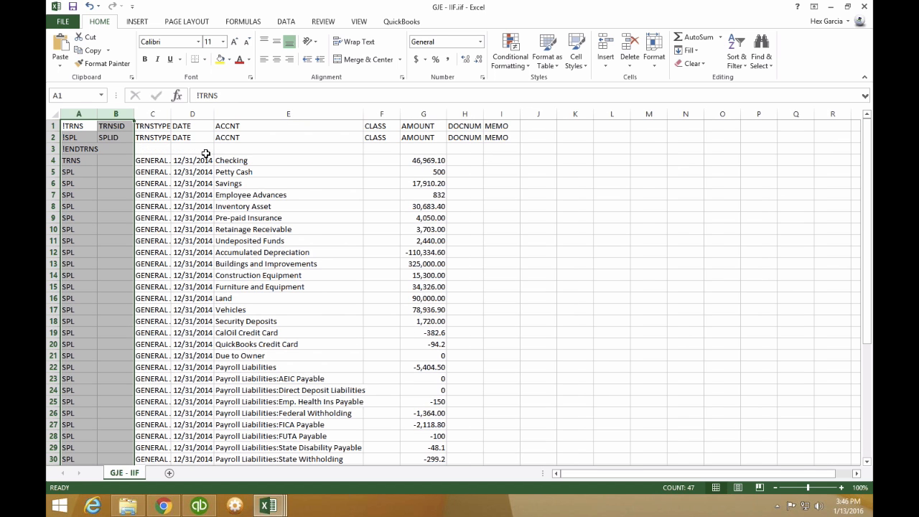
pyautogui.moveTo(241, 160); pyautogui.dragTo(287, 447)
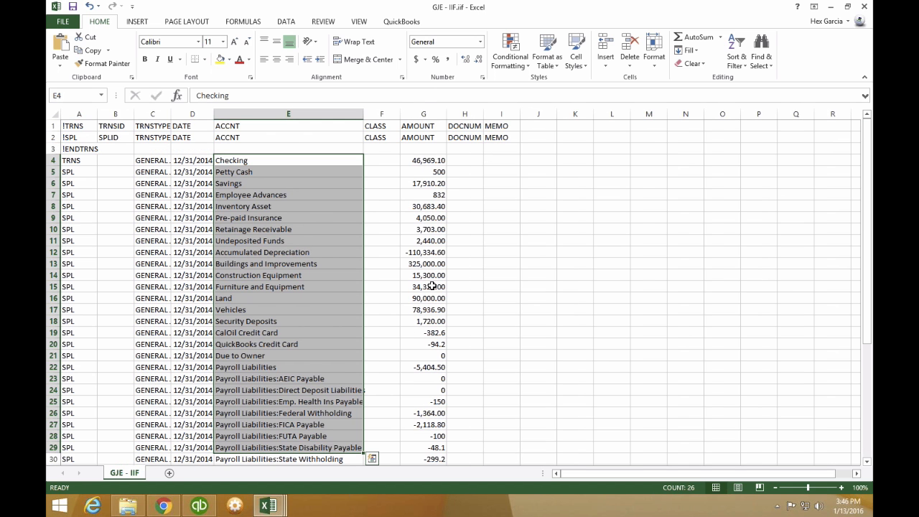
pyautogui.moveTo(428, 161); pyautogui.dragTo(438, 443)
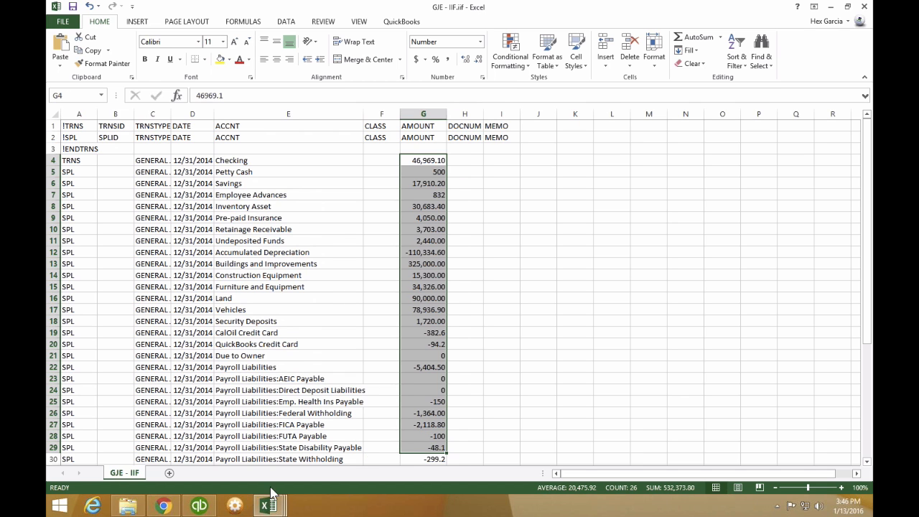
# Switch to QuickBooks, open the Balance Sheet Standard report and set its date range to All.
pyautogui.click(199, 506)
pyautogui.click(454, 21)
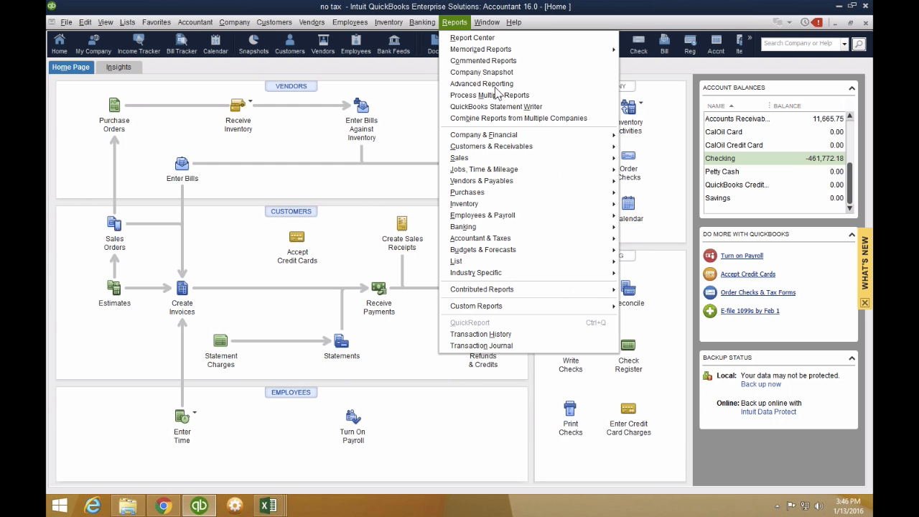
pyautogui.moveTo(495, 135)
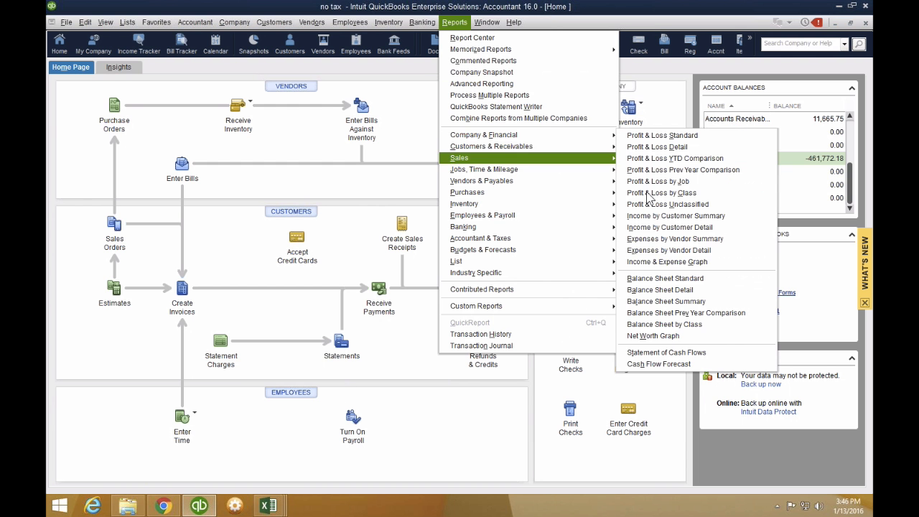
pyautogui.click(657, 280)
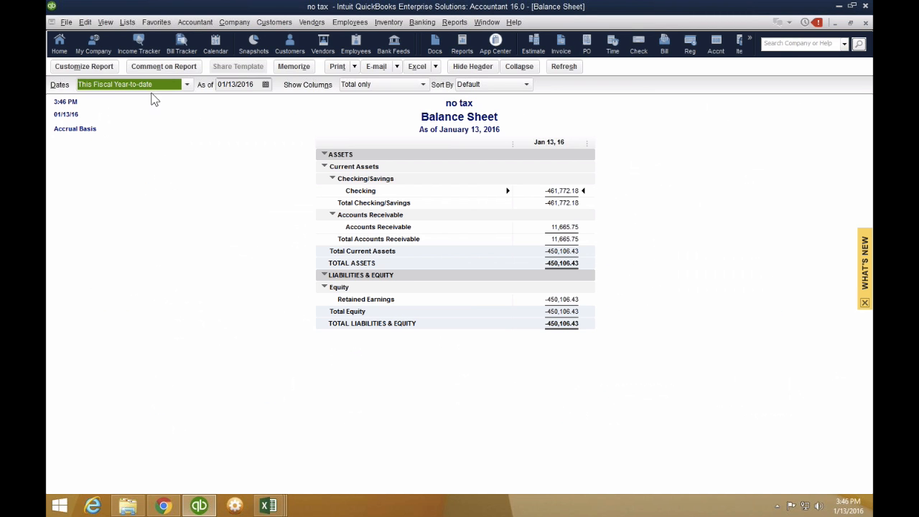
pyautogui.click(152, 84)
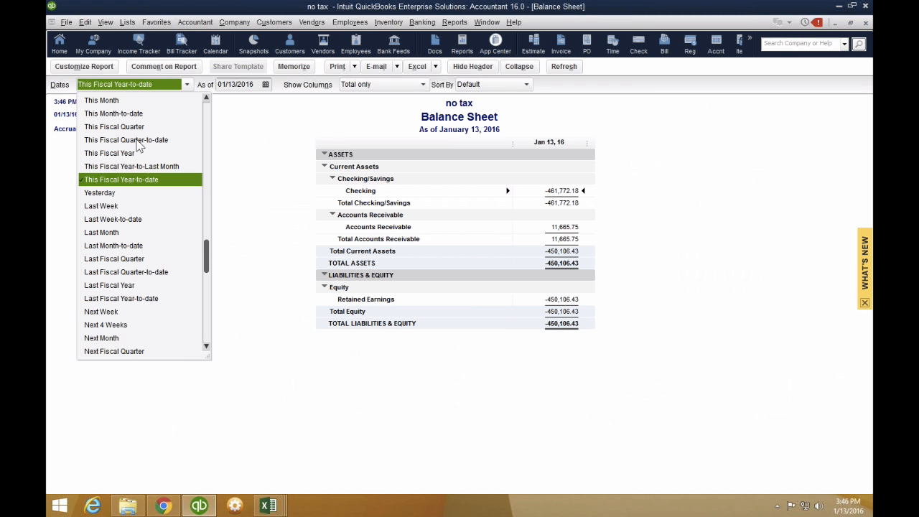
pyautogui.scroll(2, 139, 146)
pyautogui.click(109, 102)
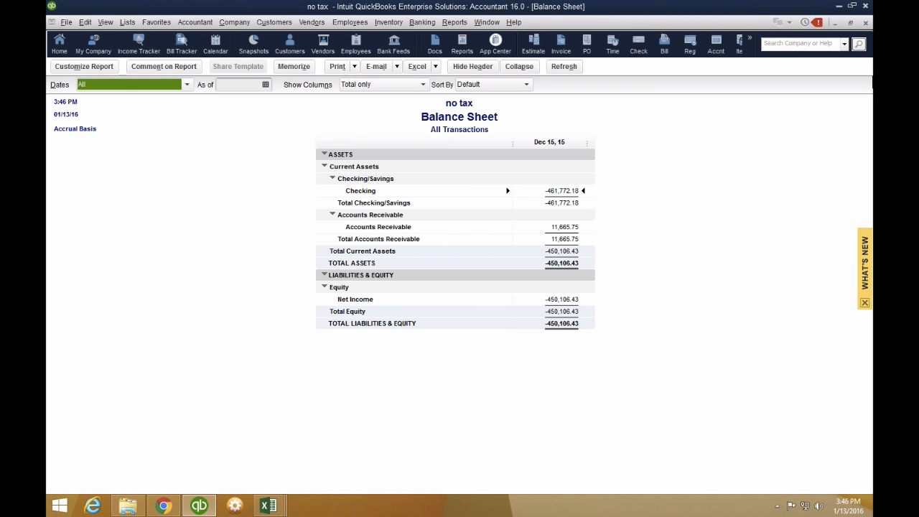
# Try to import GJE - IIF.iif from the ZED AXIS DEMO folder as an IIF file.
pyautogui.click(66, 22)
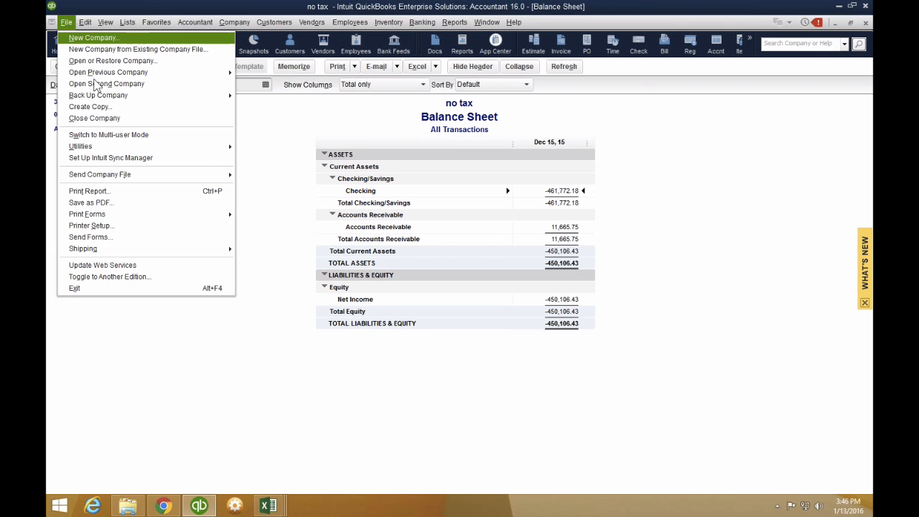
pyautogui.moveTo(131, 148)
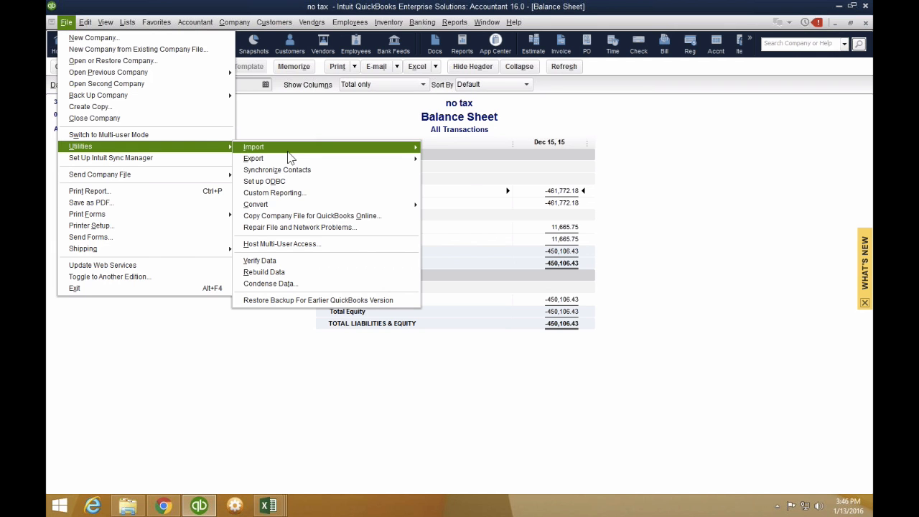
pyautogui.moveTo(290, 152)
pyautogui.click(460, 162)
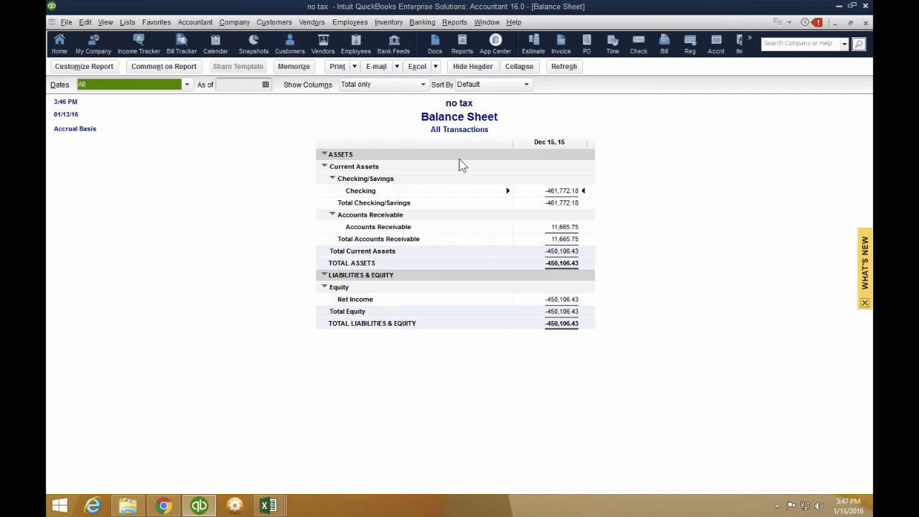
pyautogui.click(133, 101)
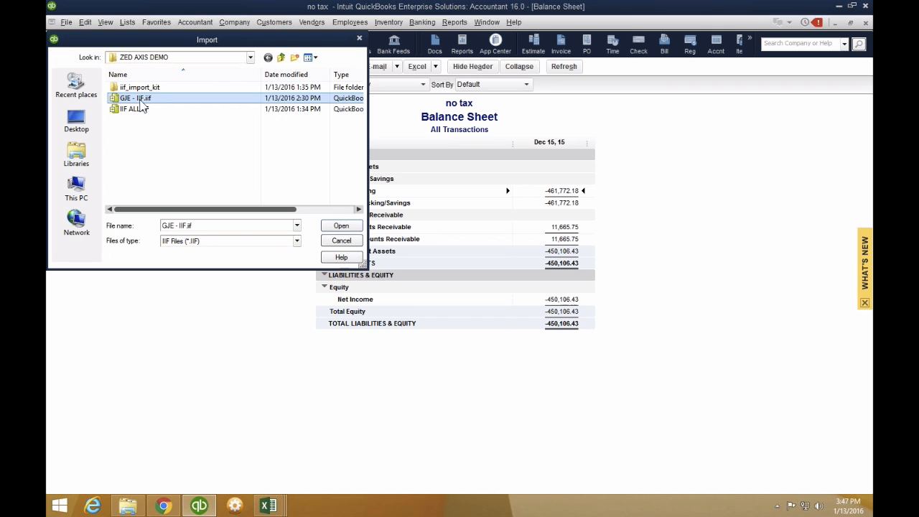
pyautogui.click(342, 227)
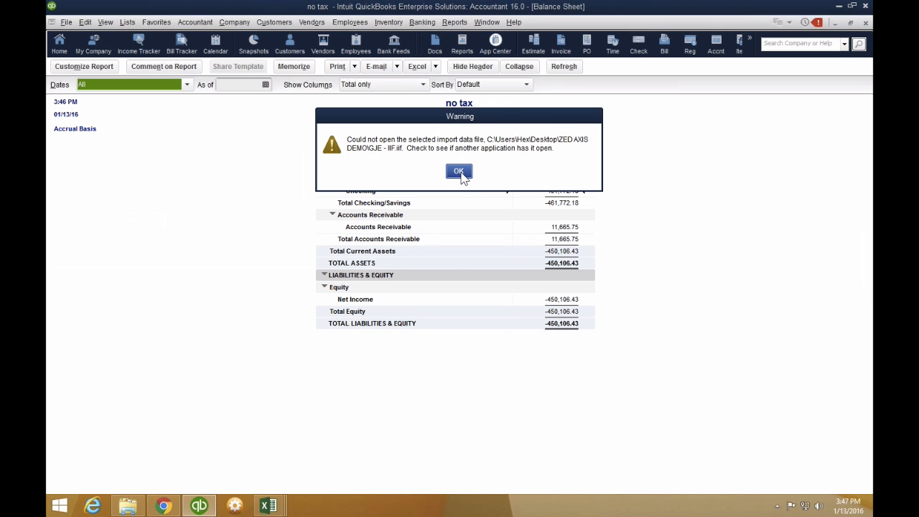
pyautogui.click(458, 171)
# Close GJE - IIF.iif in Excel without saving changes, return to QuickBooks and dismiss the import warning.
pyautogui.moveTo(269, 506)
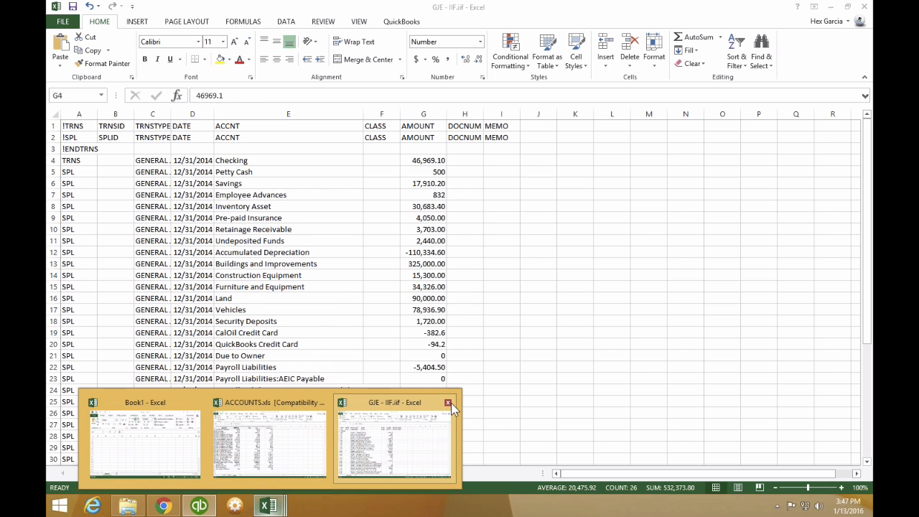
pyautogui.click(448, 403)
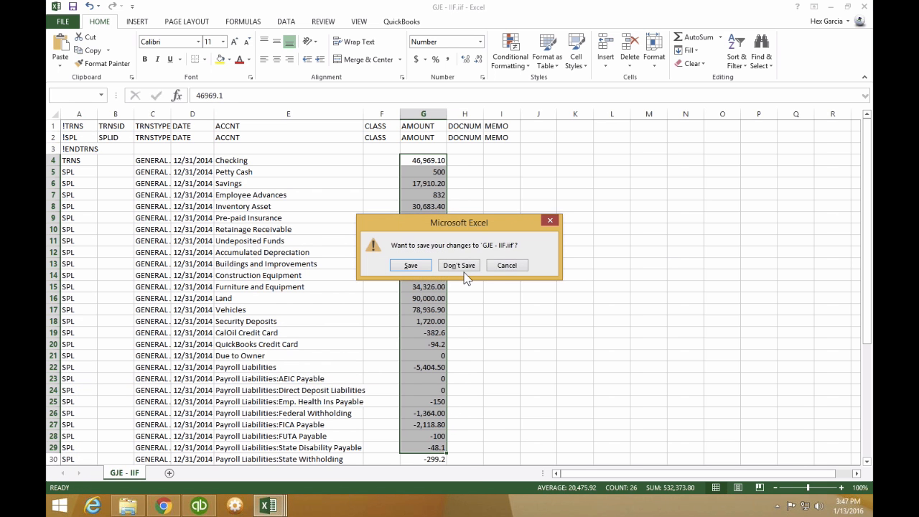
pyautogui.click(459, 265)
pyautogui.click(199, 507)
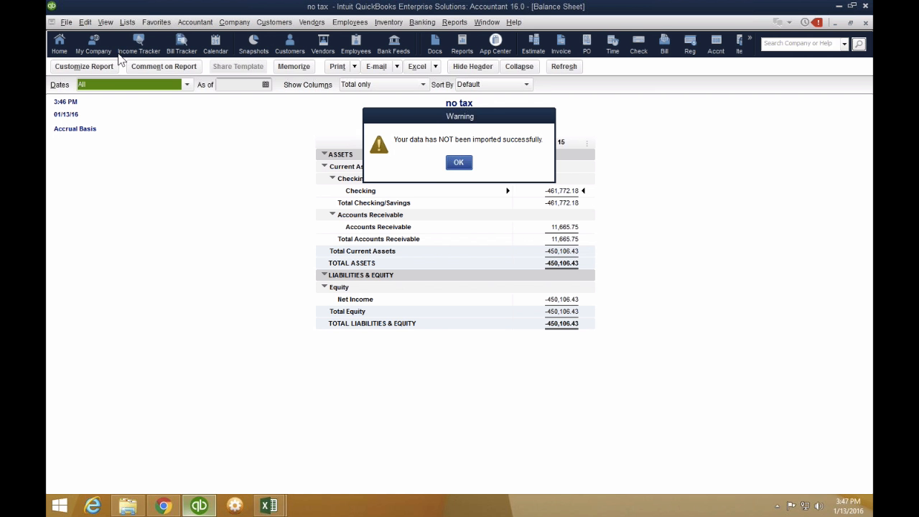
pyautogui.click(458, 162)
# Import GJE - IIF.iif as an IIF file, accepting the postings to payroll liabilities and Retained Earnings, and review the updated balance sheet.
pyautogui.click(66, 22)
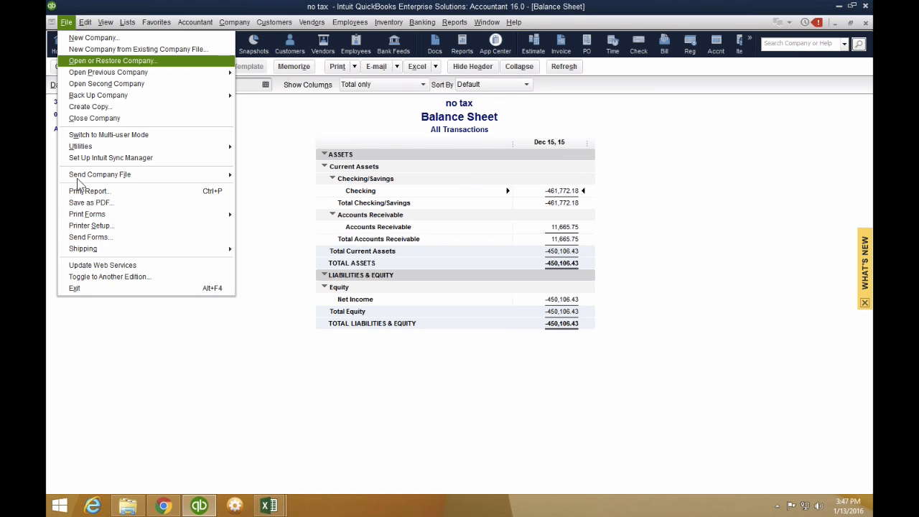
pyautogui.moveTo(144, 146)
pyautogui.moveTo(323, 146)
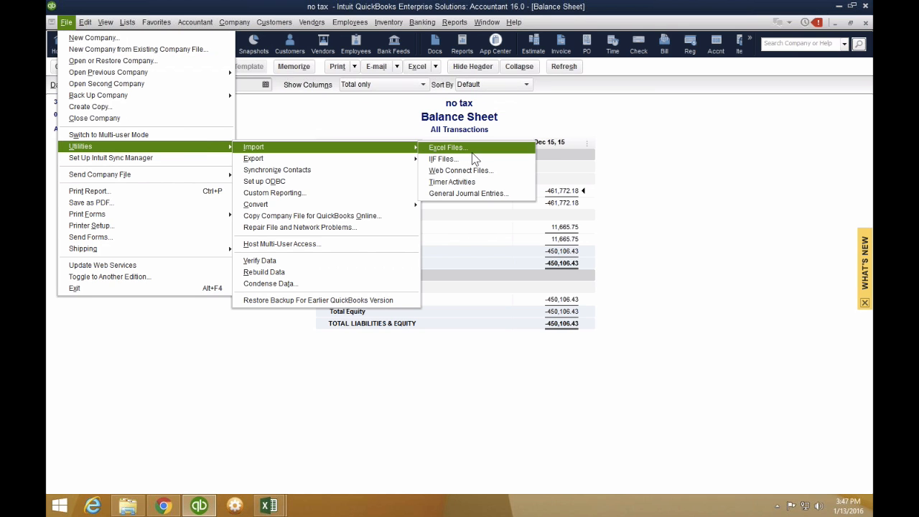
pyautogui.click(466, 158)
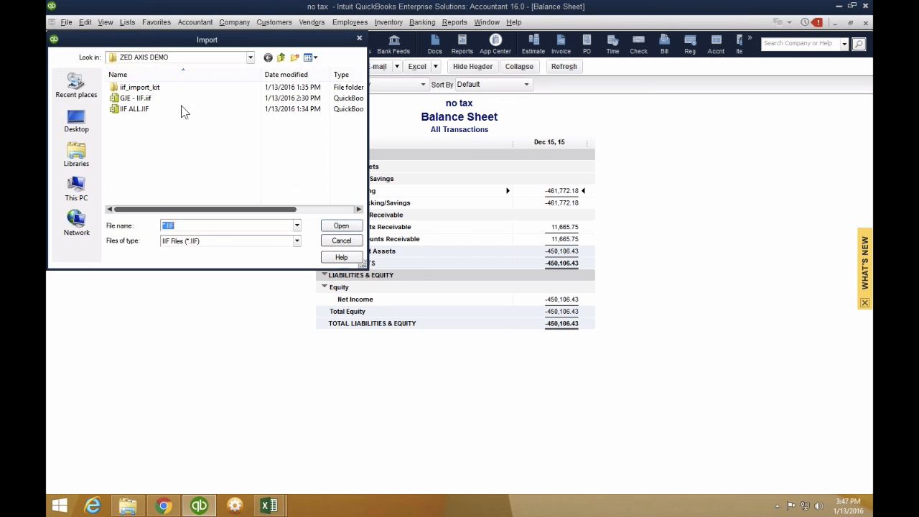
pyautogui.click(137, 98)
pyautogui.click(343, 227)
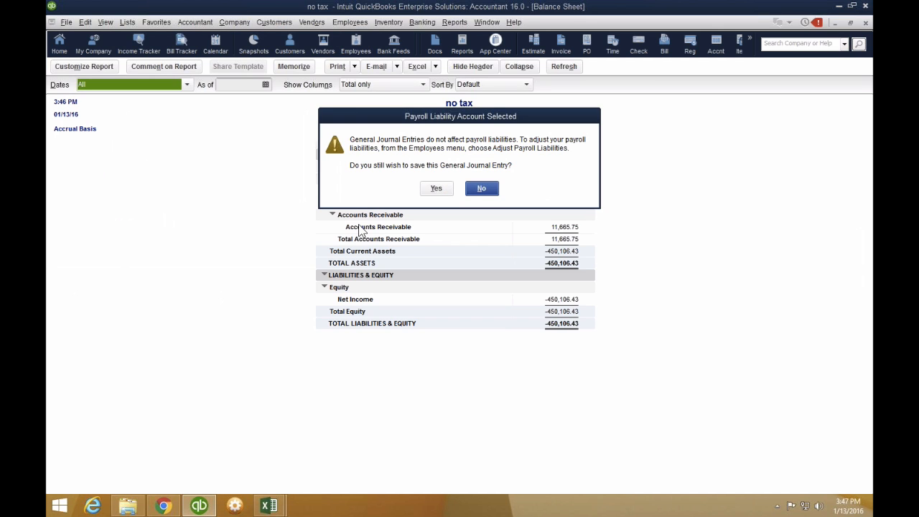
pyautogui.click(436, 188)
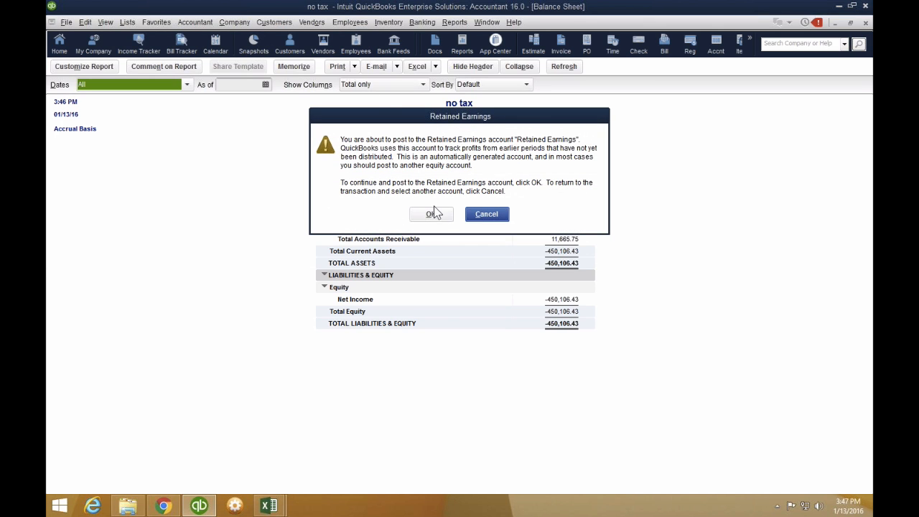
pyautogui.click(434, 214)
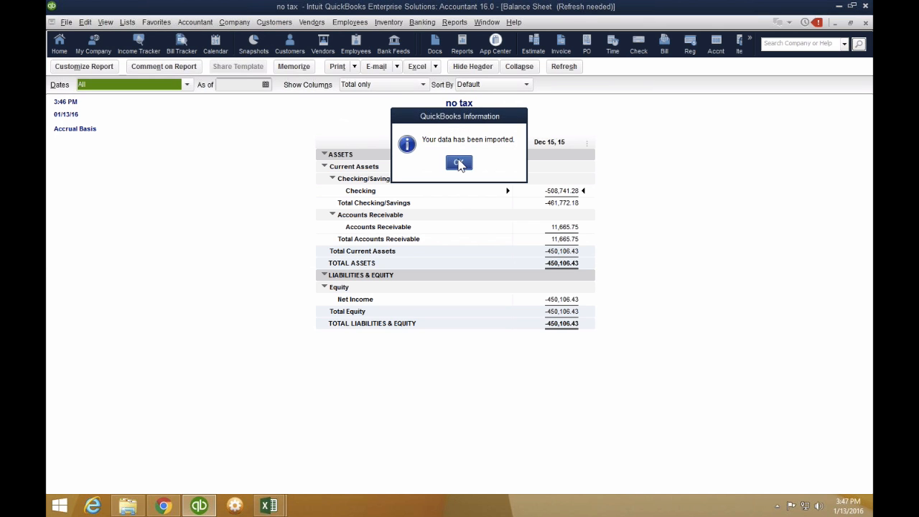
pyautogui.click(460, 164)
pyautogui.scroll(-3, 604, 301)
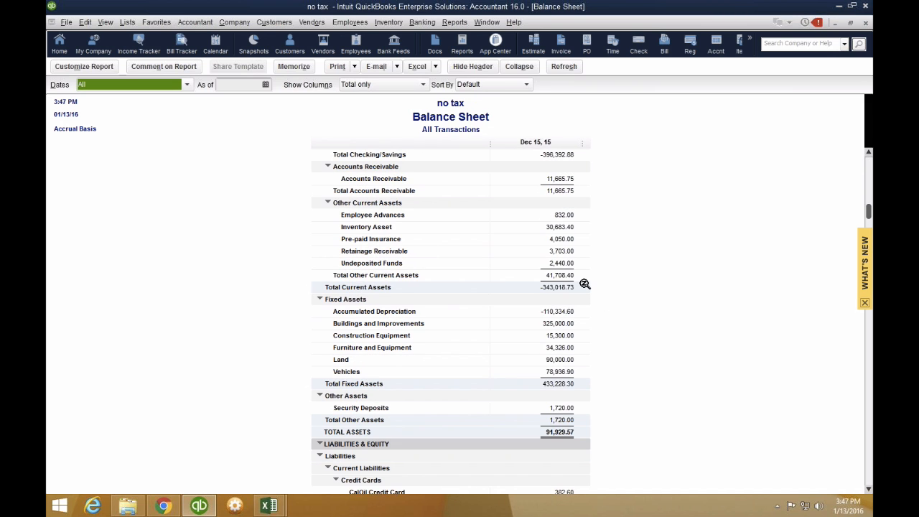
# Drill down from the Inventory Asset balance to its general journal entry dated 12/31/2014 and review the entry's lines.
pyautogui.click(564, 226)
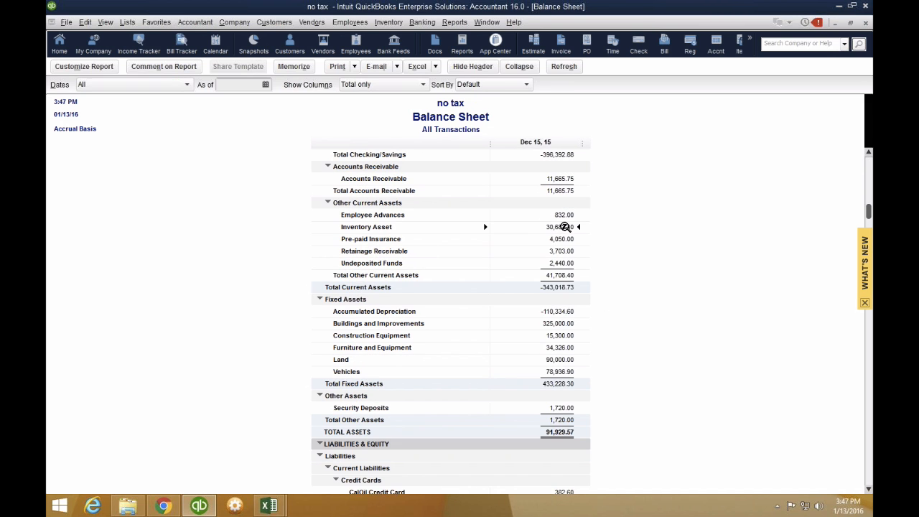
pyautogui.doubleClick(564, 226)
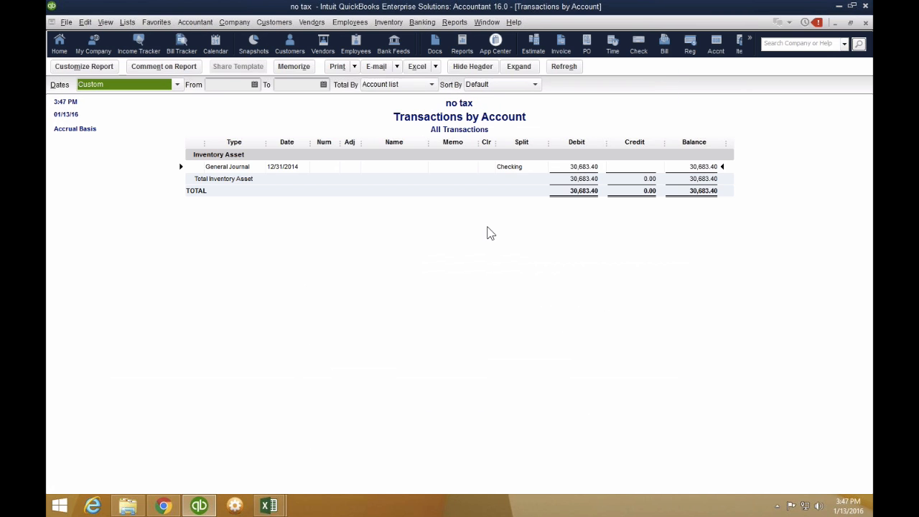
pyautogui.doubleClick(281, 167)
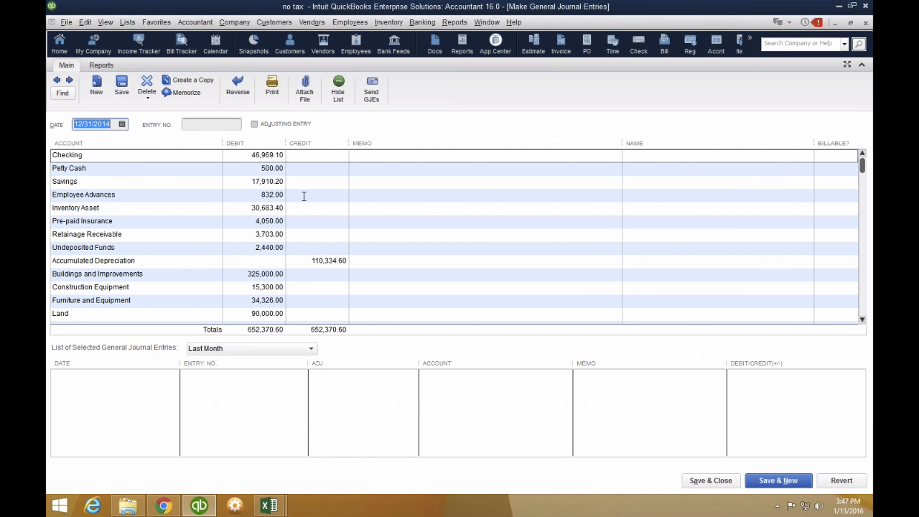
pyautogui.scroll(-10, 280, 191)
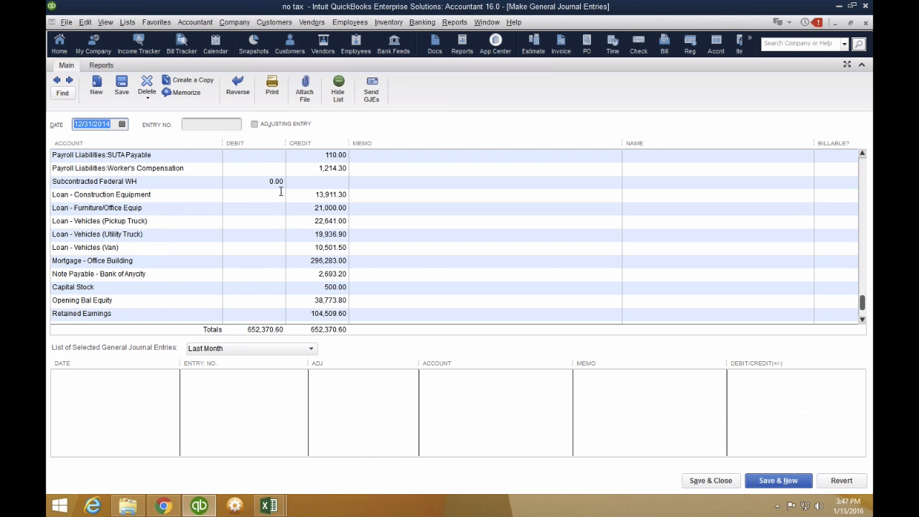
pyautogui.scroll(10, 281, 190)
# Close the general journal entry, the Checking register and the open reports.
pyautogui.press('Escape')
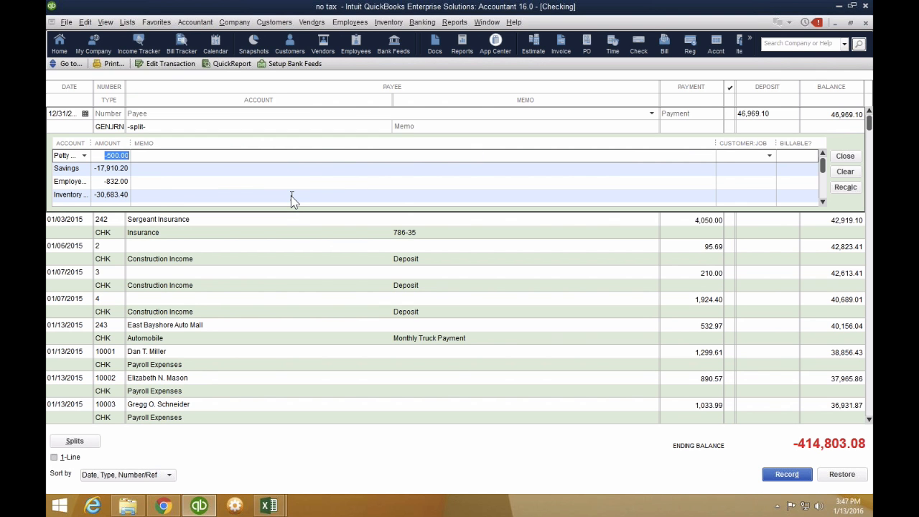
pyautogui.press('Escape')
pyautogui.press('Escape')
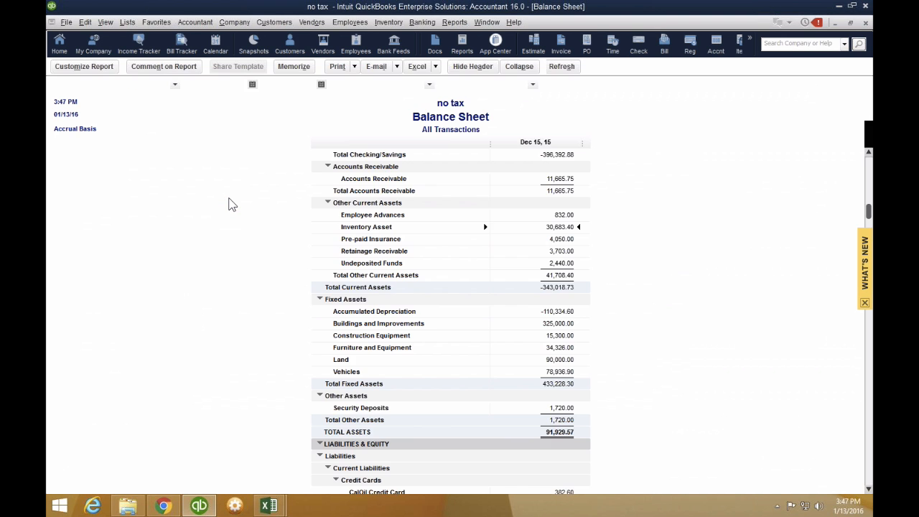
pyautogui.press('Escape')
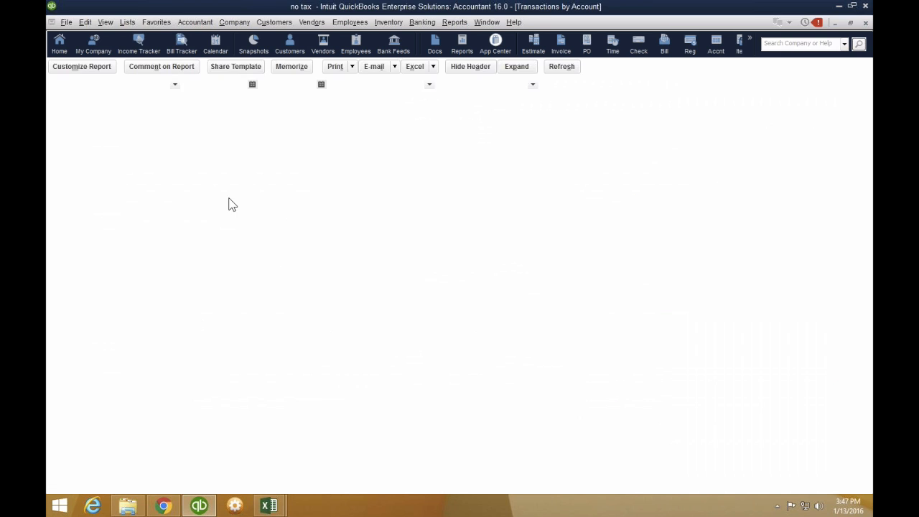
pyautogui.press('Escape')
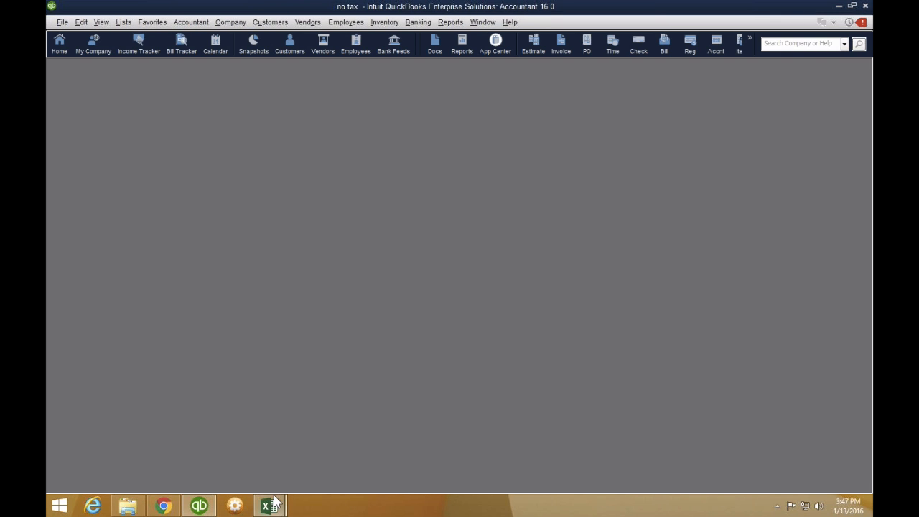
# Switch to ACCOUNTS.xls in Excel to view the payroll liability rows, and open GJE - IIF.iif in Excel for review.
pyautogui.moveTo(277, 502)
pyautogui.click(313, 440)
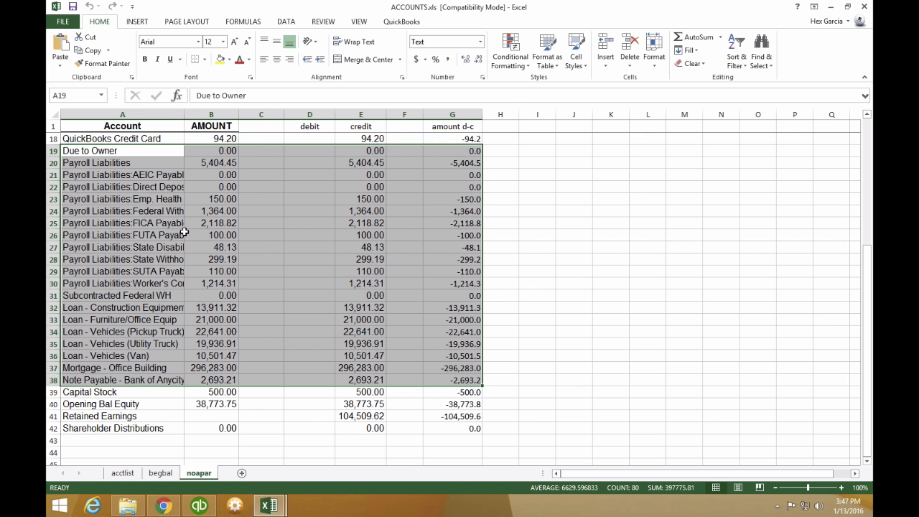
pyautogui.keyDown('shift'); pyautogui.click(452, 283); pyautogui.keyUp('shift')
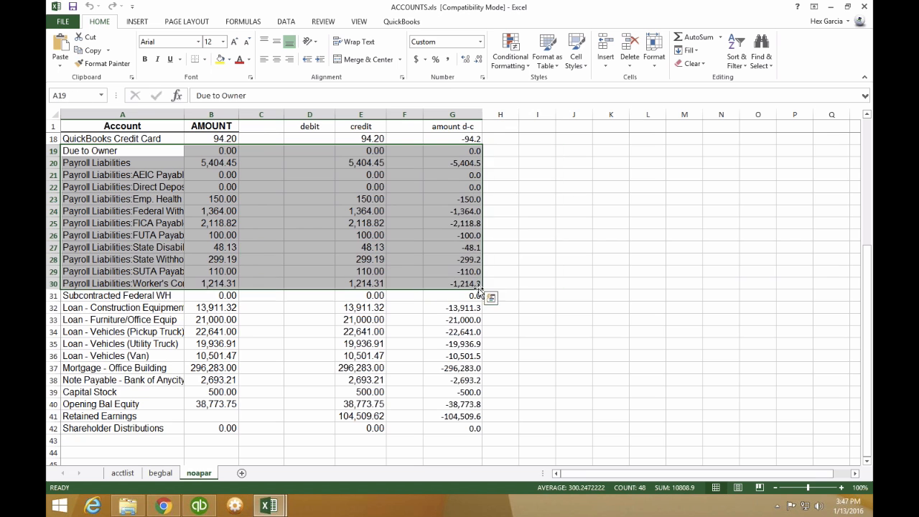
pyautogui.click(128, 505)
pyautogui.moveTo(207, 187); pyautogui.dragTo(627, 301)
pyautogui.click(626, 301)
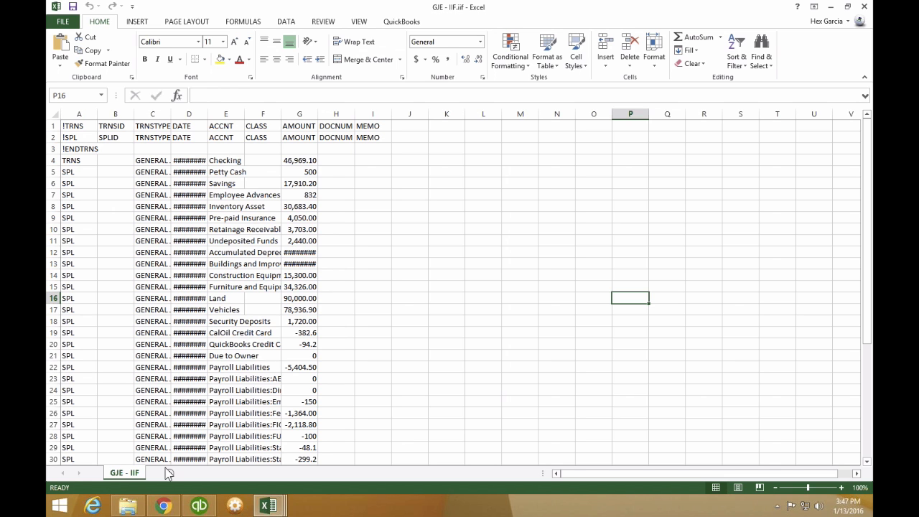
# Switch to the CPAacademy - Zed Axis.pptx presentation and show the Using IIF Files slides through the list of importable transactions.
pyautogui.hotkey('ctrl', 'Up')
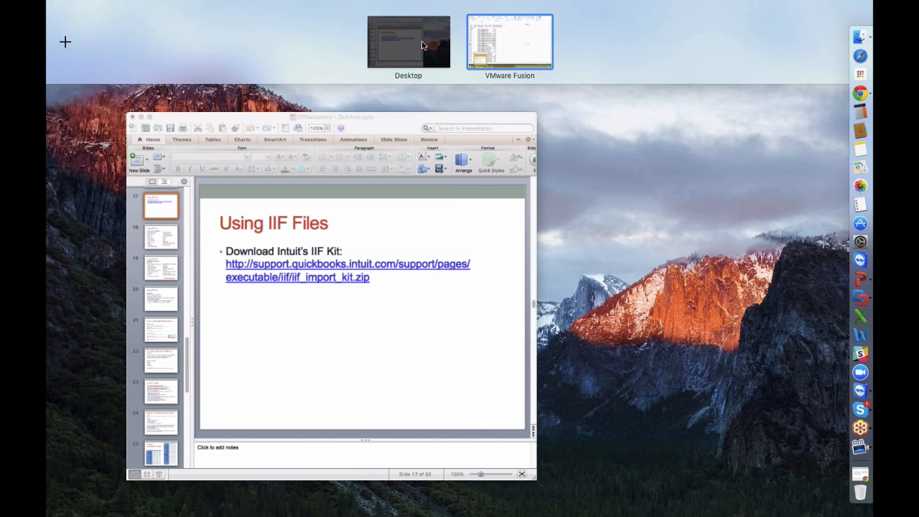
pyautogui.click(422, 45)
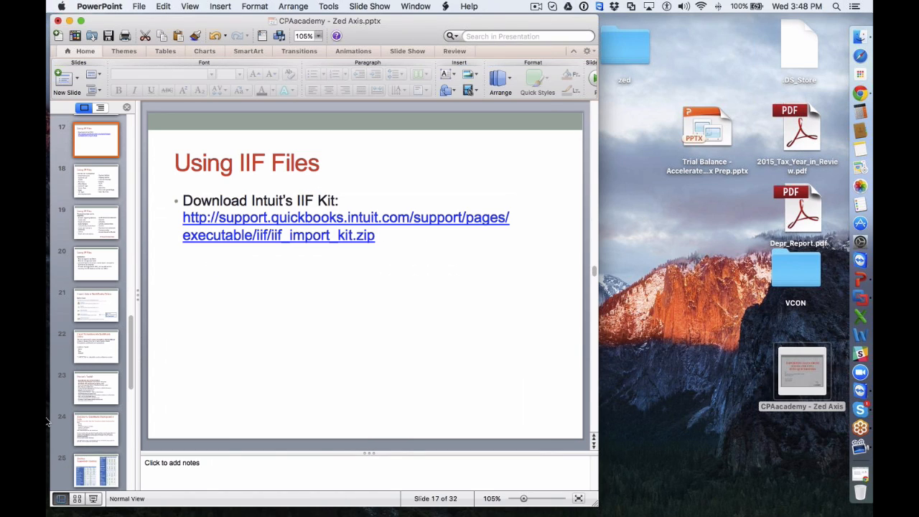
pyautogui.click(94, 500)
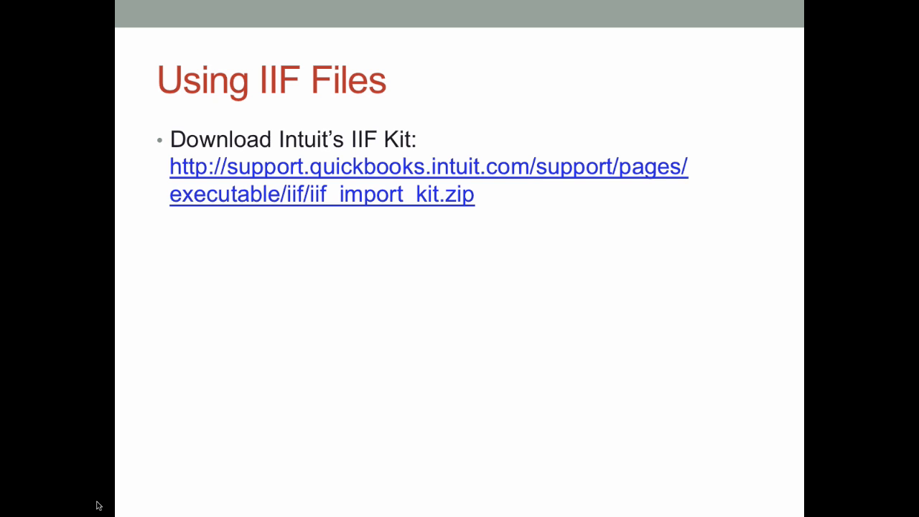
pyautogui.press('Right')
pyautogui.press('Left')
pyautogui.press('Right')
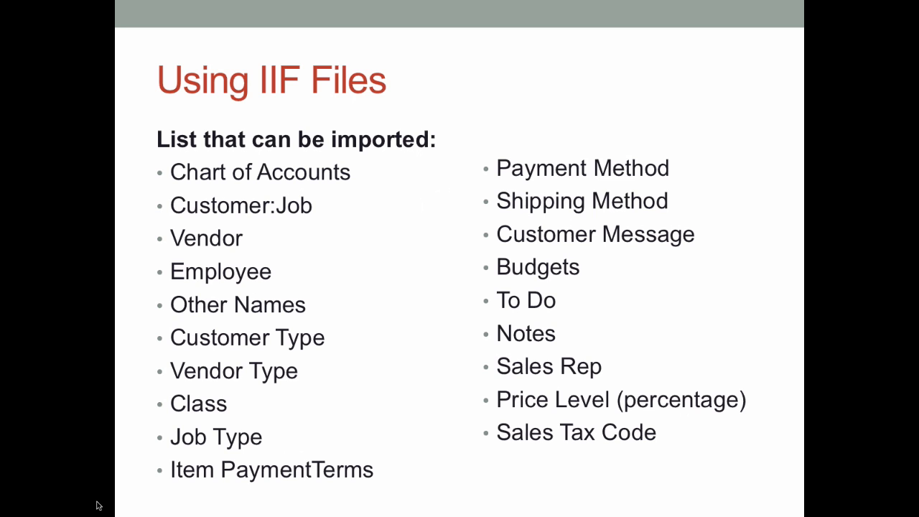
pyautogui.press('Right')
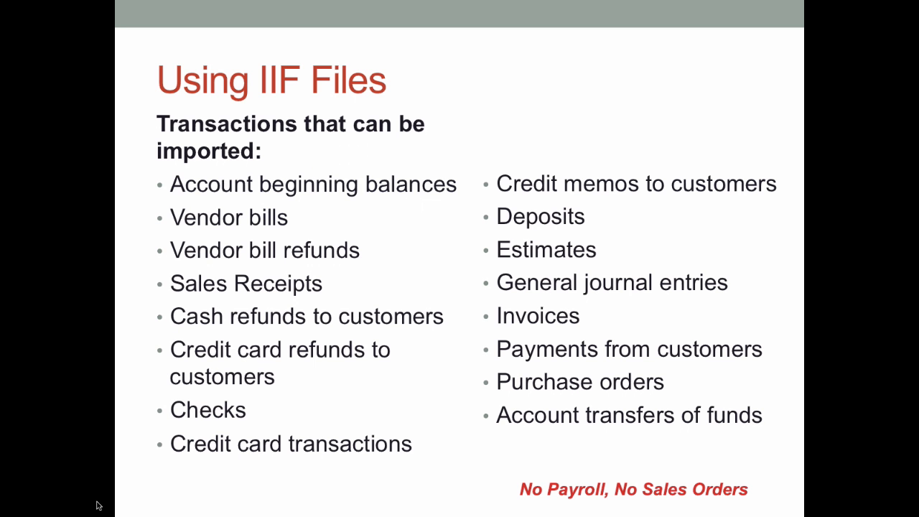
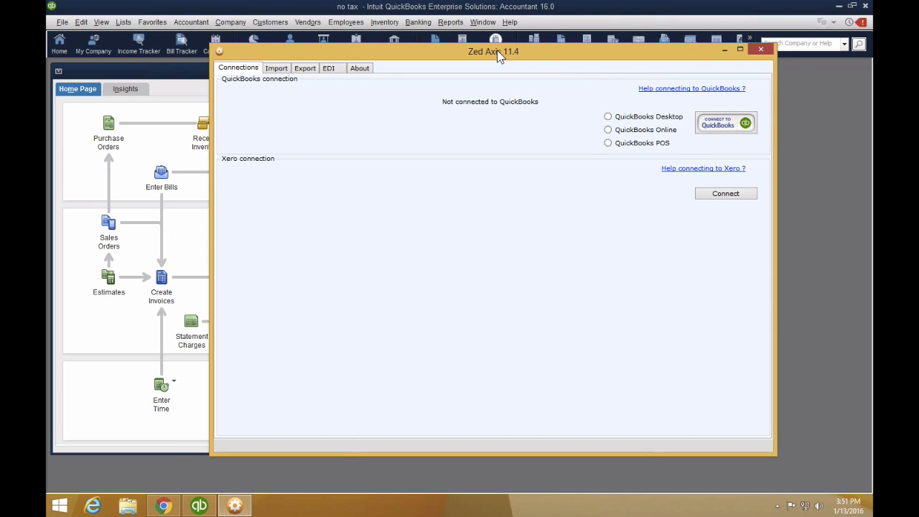
# Connect Zed Axis to the open QuickBooks Desktop company file and dismiss the confirmation.
pyautogui.moveTo(500, 57); pyautogui.dragTo(566, 68)
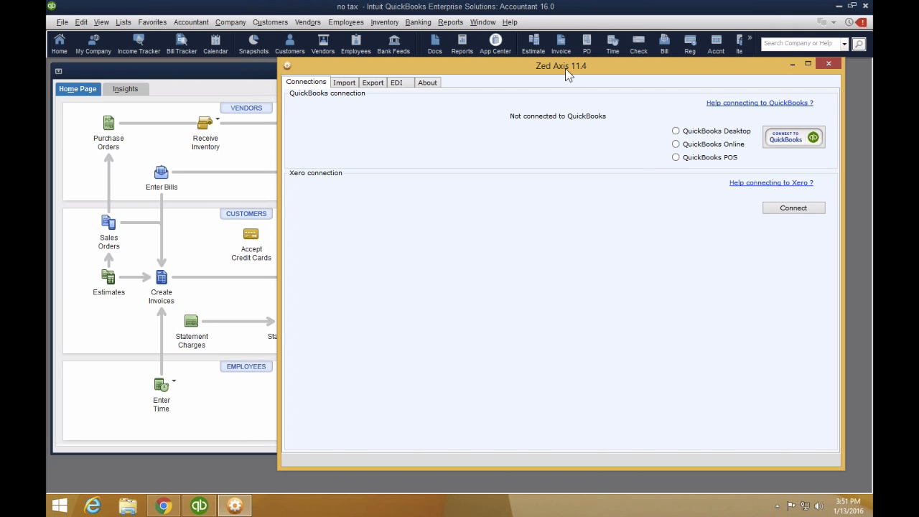
pyautogui.click(677, 131)
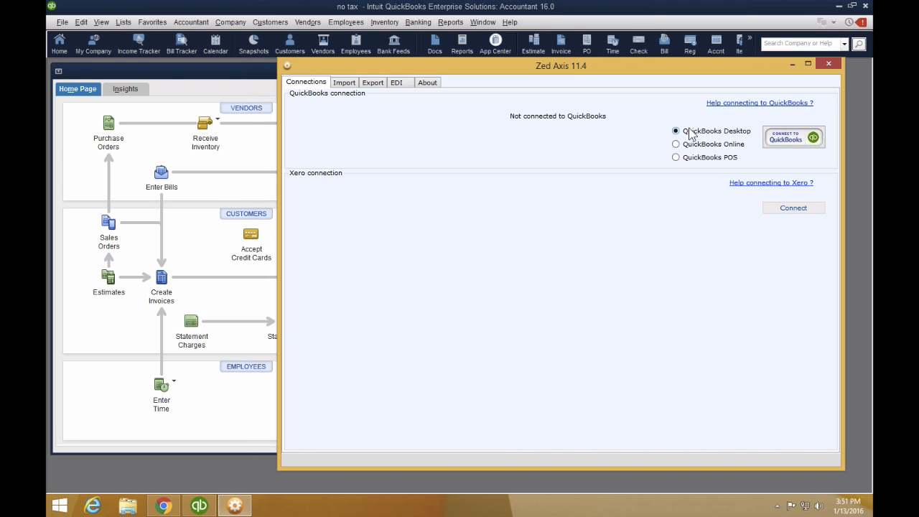
pyautogui.moveTo(570, 62); pyautogui.dragTo(489, 61)
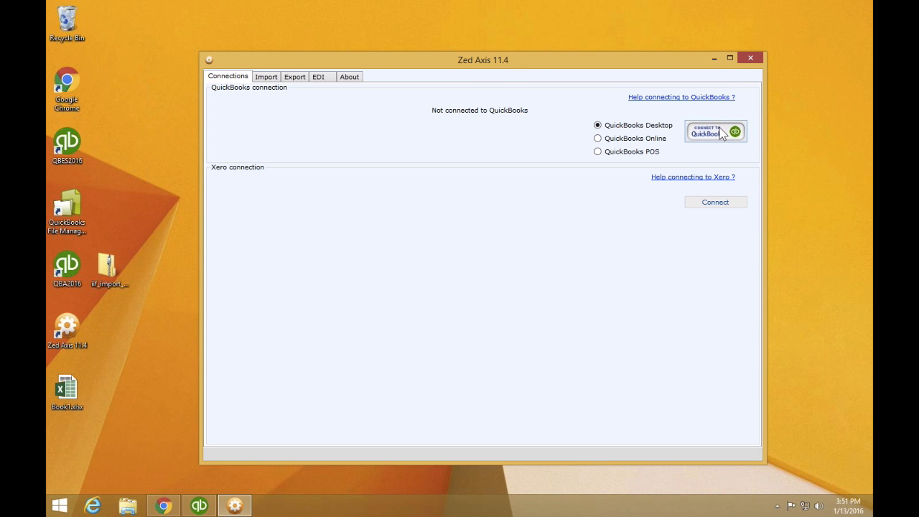
pyautogui.click(722, 134)
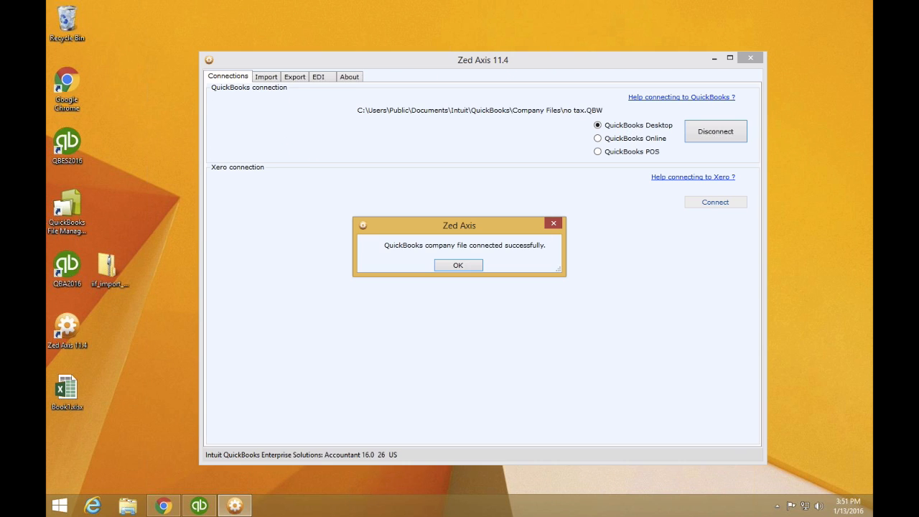
pyautogui.click(549, 223)
pyautogui.moveTo(467, 65); pyautogui.dragTo(462, 56)
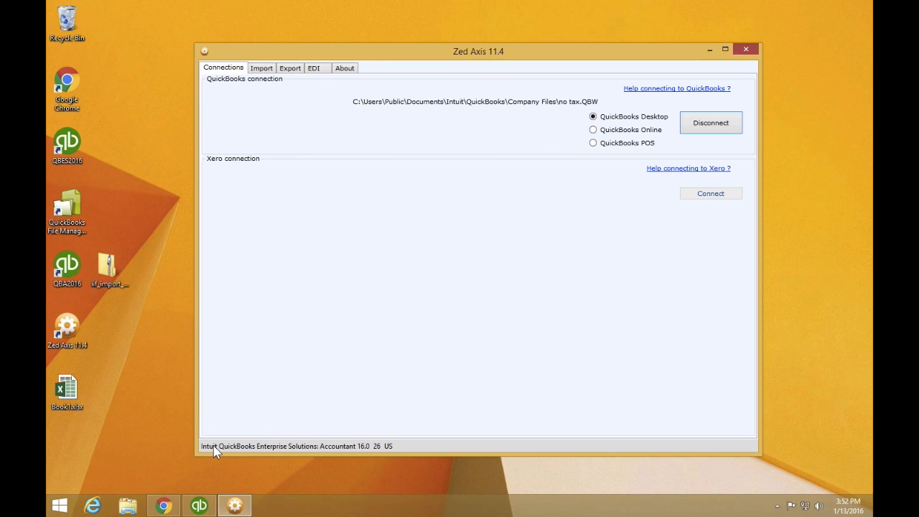
# Switch to QuickBooks and open the Customer Center with its invoice transactions.
pyautogui.click(198, 506)
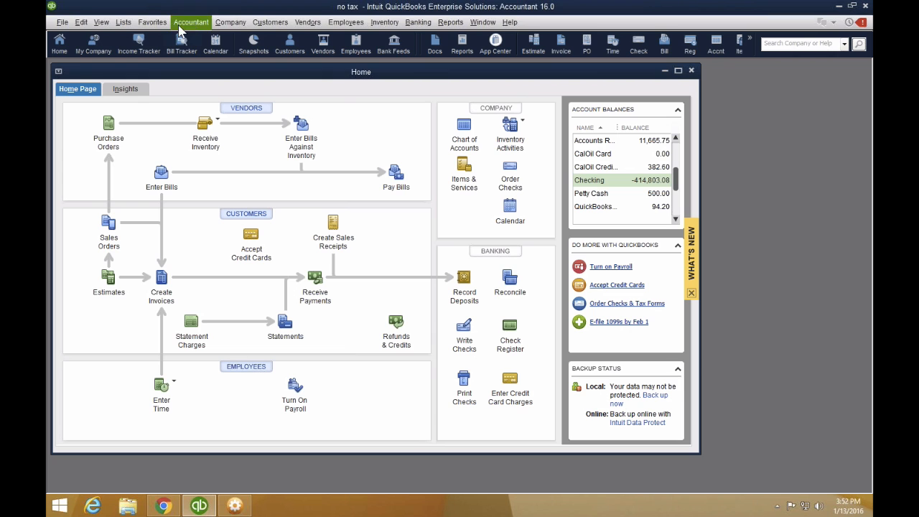
pyautogui.click(270, 23)
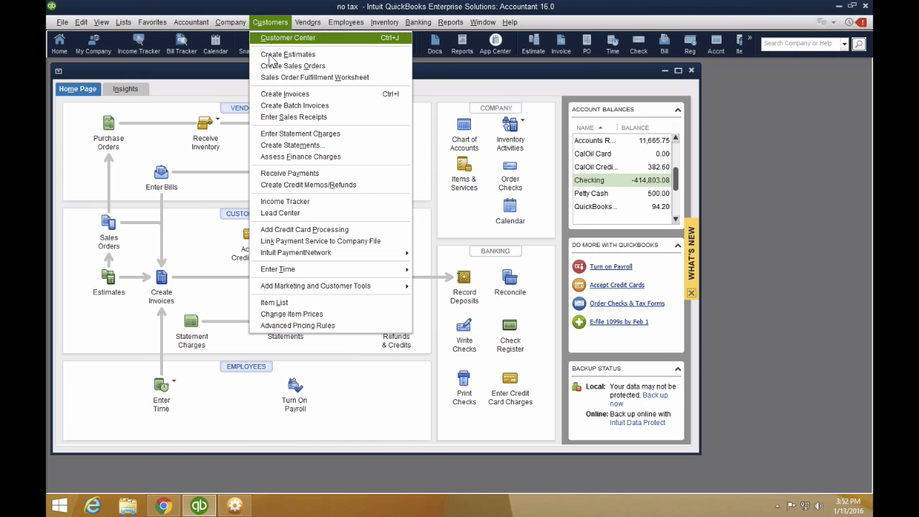
pyautogui.click(269, 36)
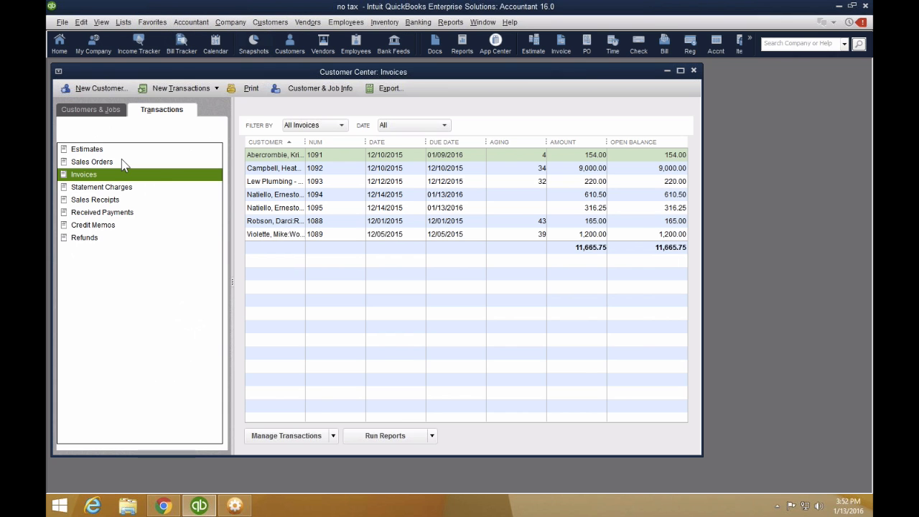
# Delete invoices 1091 through 1095, starting from the first invoice in the list, and close the invoice window.
pyautogui.doubleClick(292, 155)
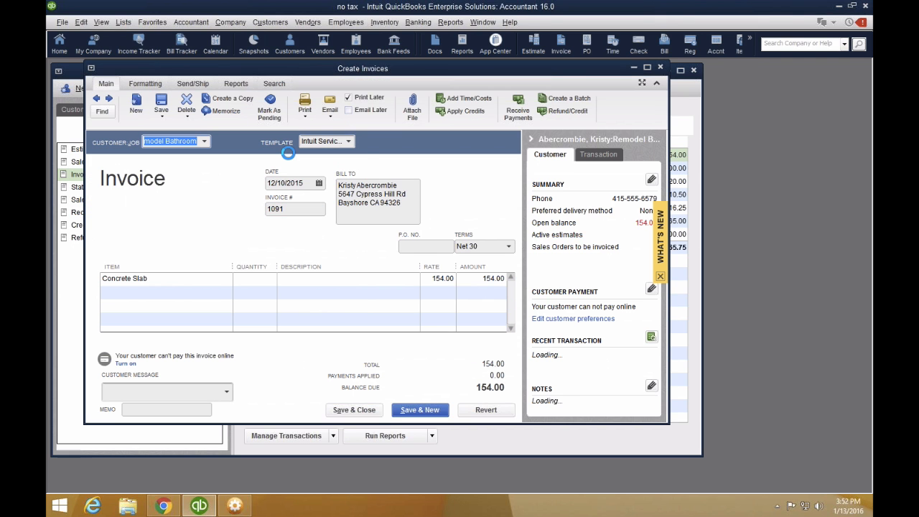
pyautogui.hotkey('ctrl', 'd')
pyautogui.press('Return')
pyautogui.hotkey('ctrl', 'd')
pyautogui.press('Return')
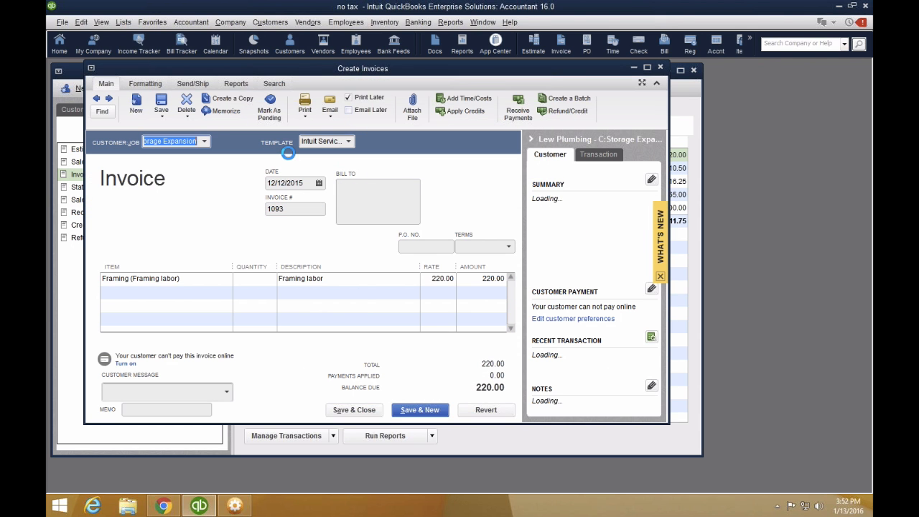
pyautogui.hotkey('ctrl', 'd')
pyautogui.press('Return')
pyautogui.hotkey('ctrl', 'd')
pyautogui.press('Return')
pyautogui.hotkey('ctrl', 'd')
pyautogui.press('Return')
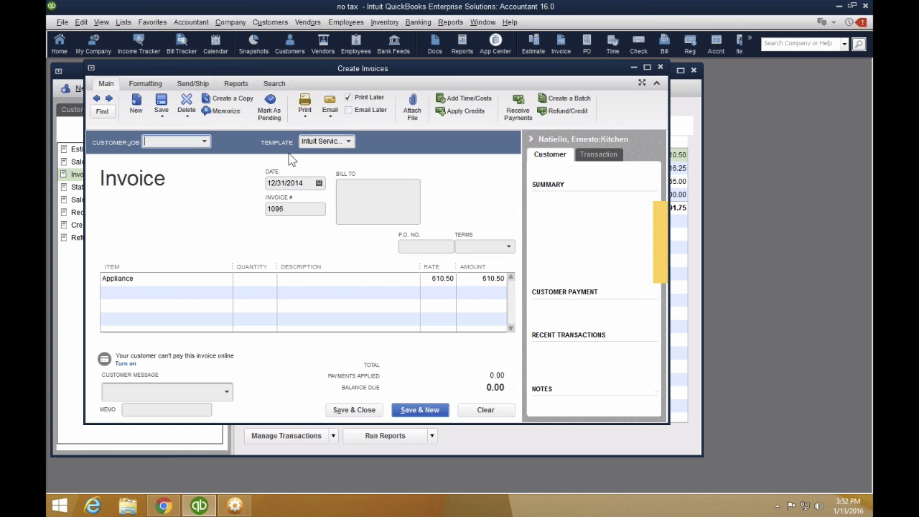
pyautogui.press('Escape')
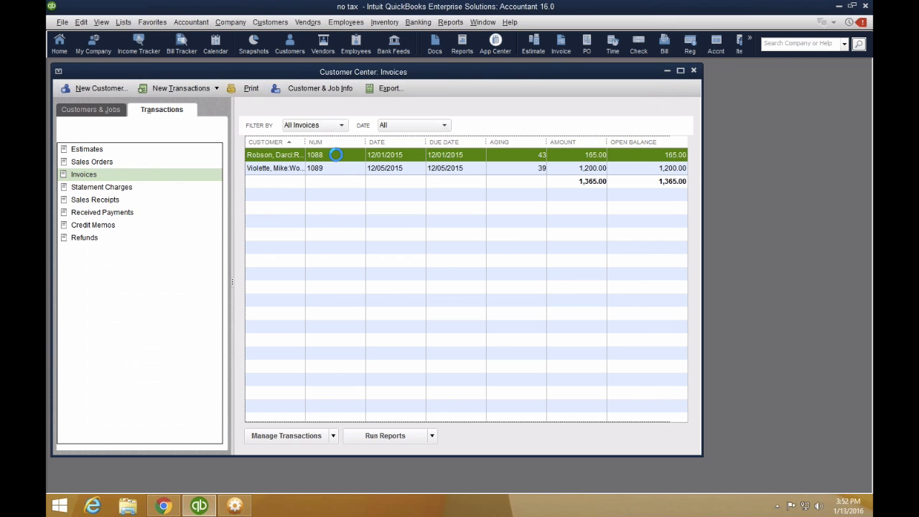
# Delete the remaining invoices 1088 and 1089 and close the invoice window.
pyautogui.doubleClick(341, 159)
pyautogui.hotkey('ctrl', 'd')
pyautogui.press('Return')
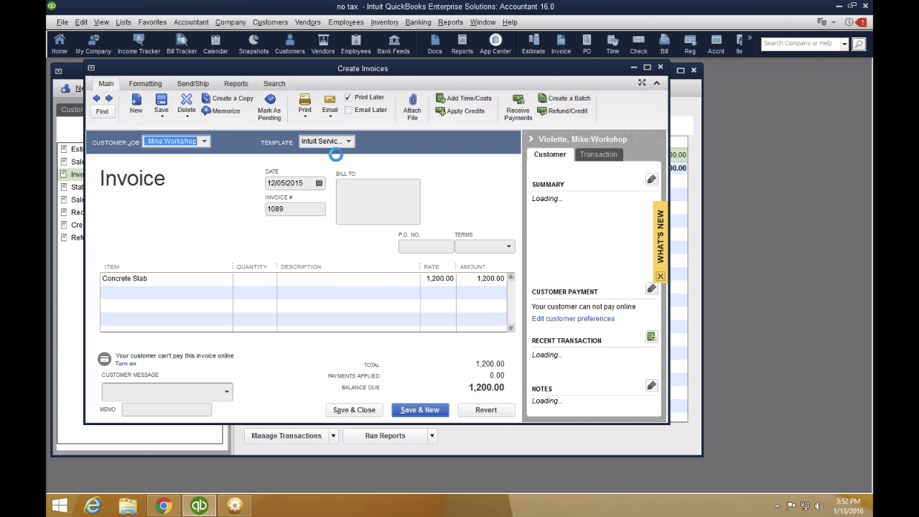
pyautogui.hotkey('ctrl', 'd')
pyautogui.press('Return')
pyautogui.press('Escape')
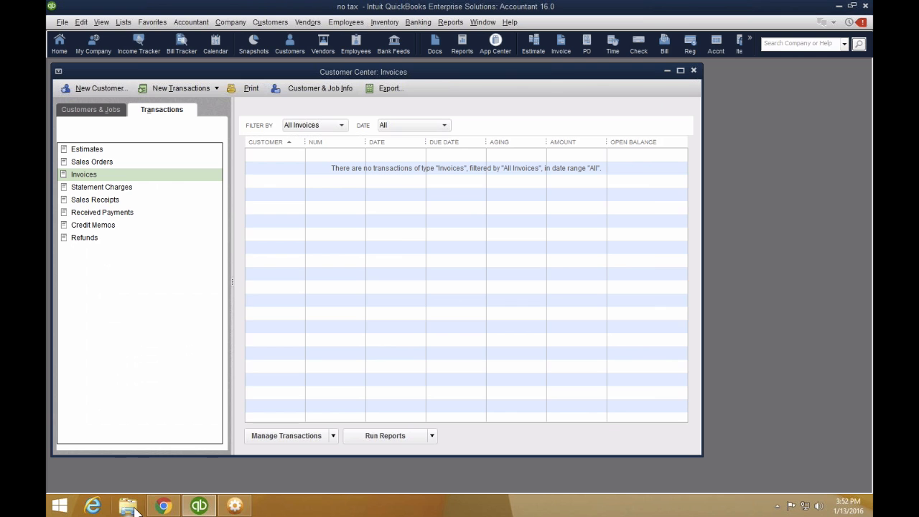
# Open invoices multiple lines.txt from the ZED AXIS DEMO folder on the desktop to view its invoice data.
pyautogui.click(128, 506)
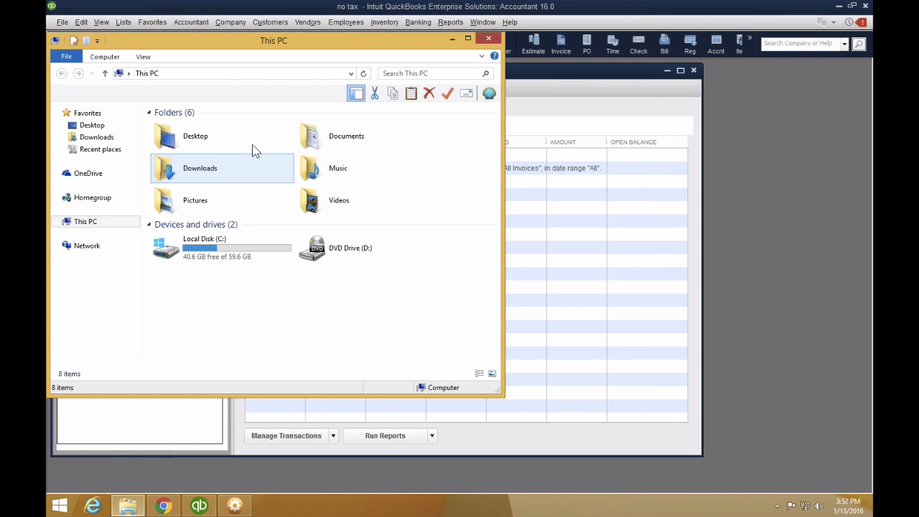
pyautogui.click(75, 125)
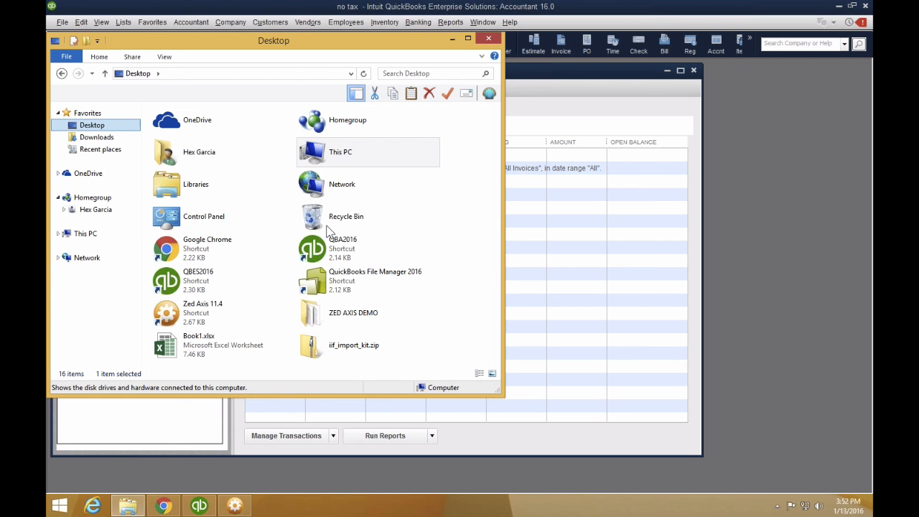
pyautogui.doubleClick(370, 312)
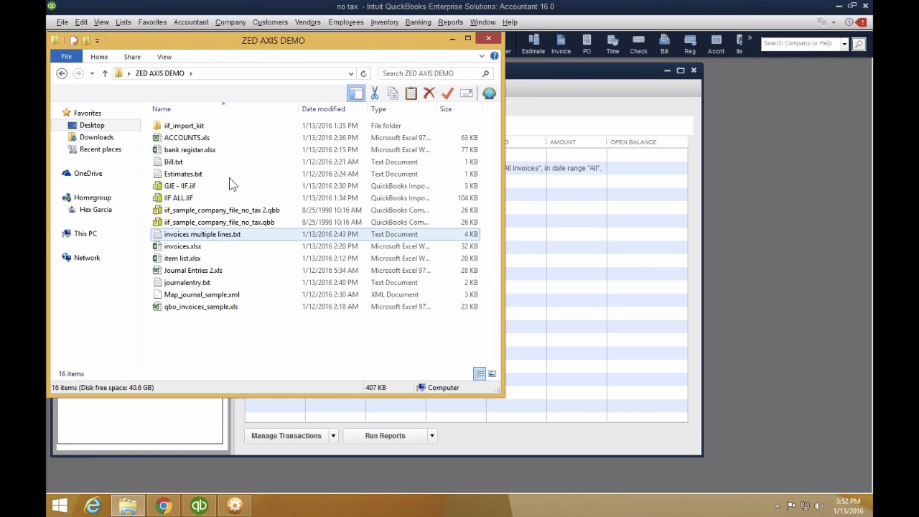
pyautogui.click(205, 163)
pyautogui.click(204, 235)
pyautogui.doubleClick(204, 237)
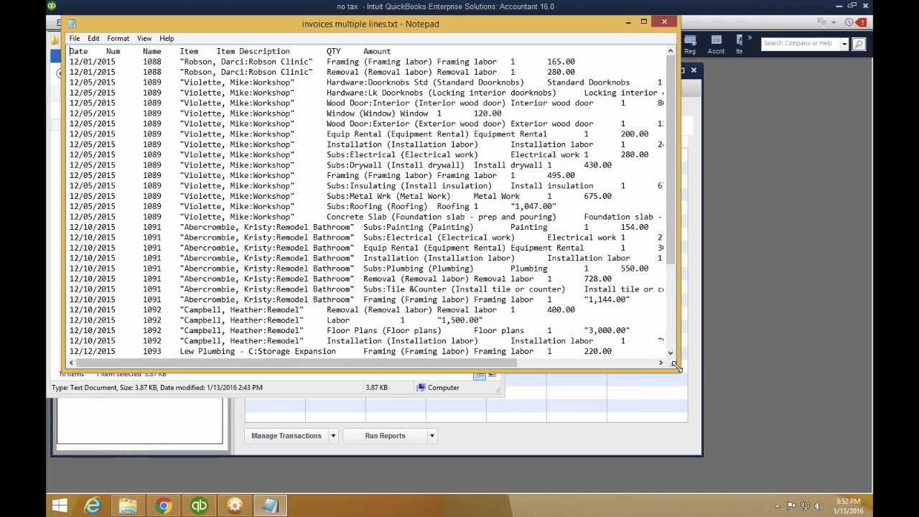
# Enlarge the text file's window to show more of each line, examine the first invoice line, and close the file.
pyautogui.moveTo(670, 362); pyautogui.dragTo(751, 399)
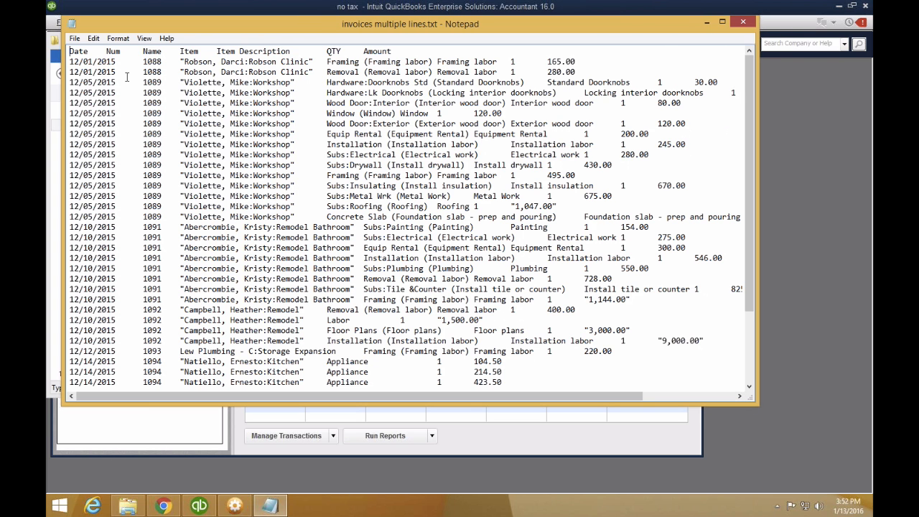
pyautogui.moveTo(232, 63); pyautogui.dragTo(490, 61)
pyautogui.moveTo(571, 61); pyautogui.dragTo(589, 60)
pyautogui.click(744, 22)
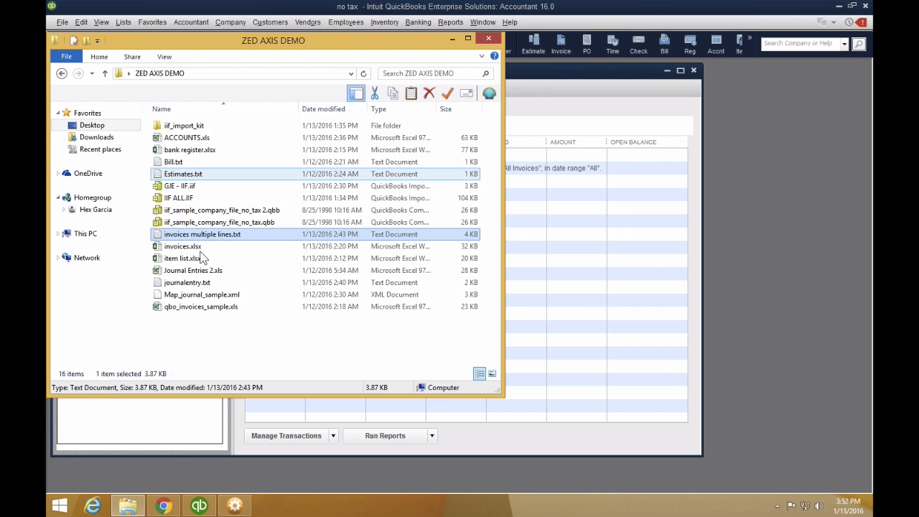
# Open invoices.xlsx from the ZED AXIS DEMO folder and highlight the names on the two lines of invoice 1088.
pyautogui.doubleClick(223, 248)
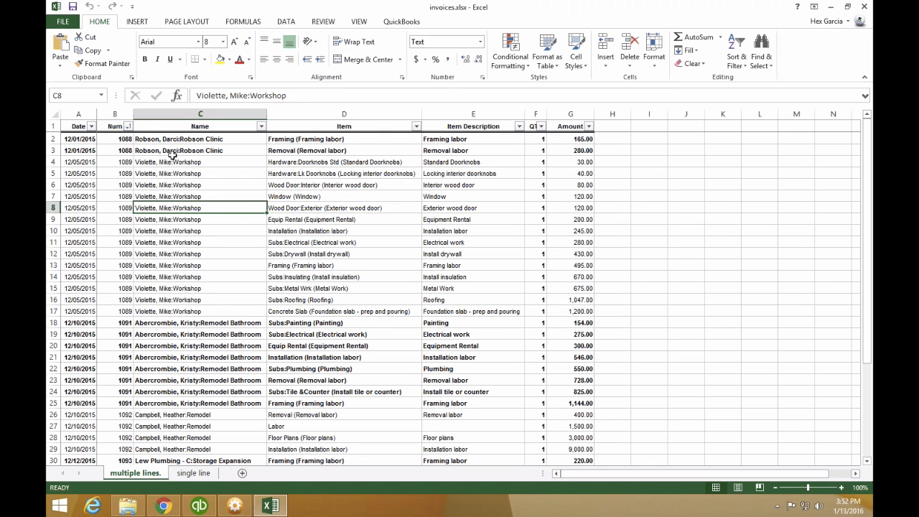
pyautogui.moveTo(173, 143); pyautogui.dragTo(173, 154)
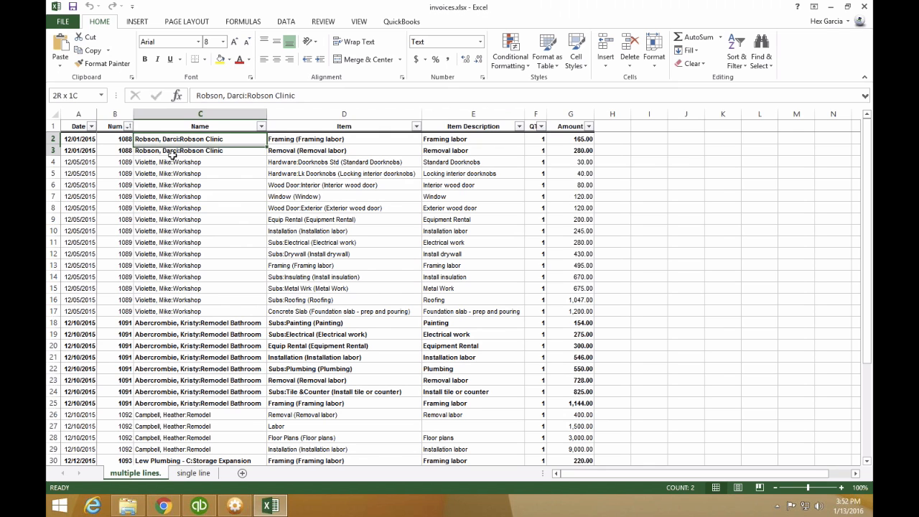
# Switch to Zed Axis and load invoices multiple lines.txt from the ZED AXIS DEMO folder as the import file.
pyautogui.click(239, 507)
pyautogui.click(259, 70)
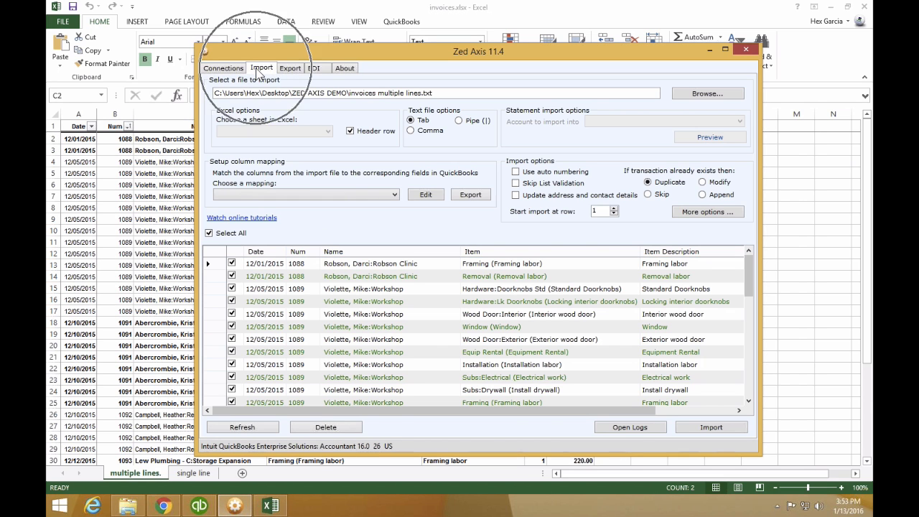
pyautogui.click(721, 96)
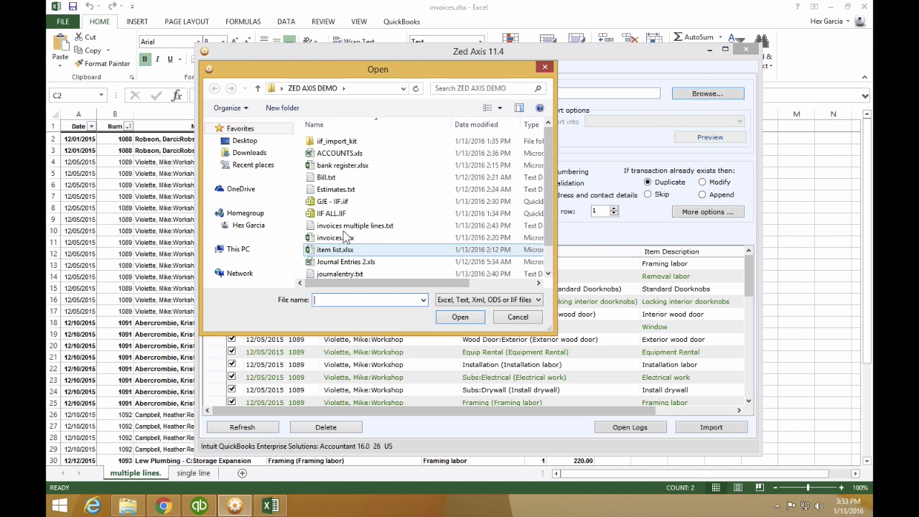
pyautogui.click(344, 227)
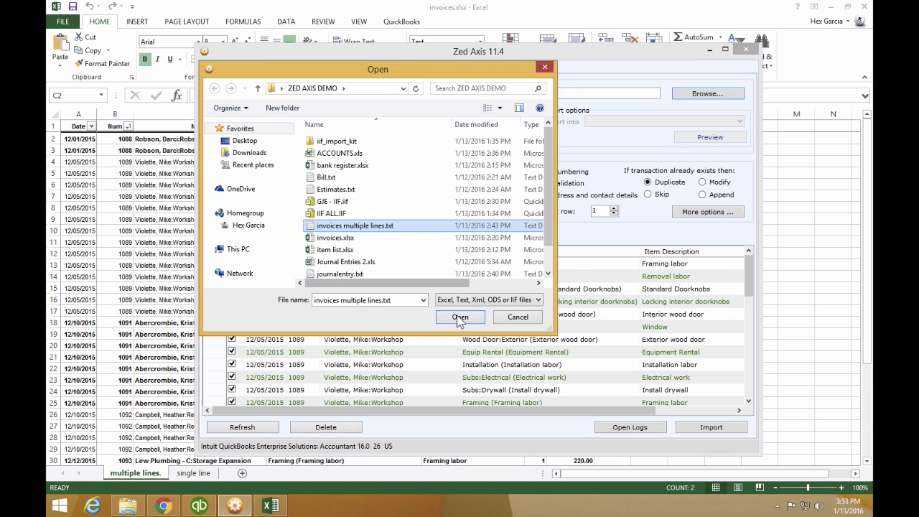
pyautogui.click(460, 317)
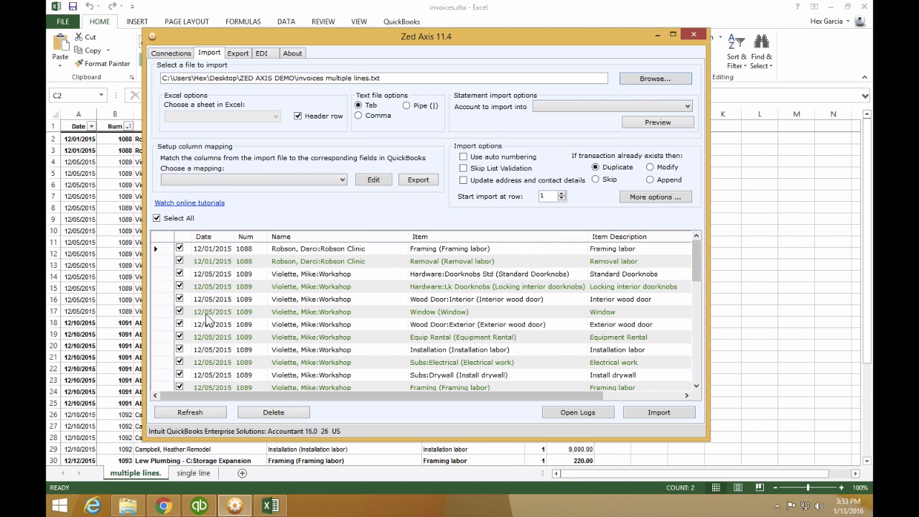
# Look over the loaded invoice lines and apply the invoice multiline mapping to them.
pyautogui.click(228, 270)
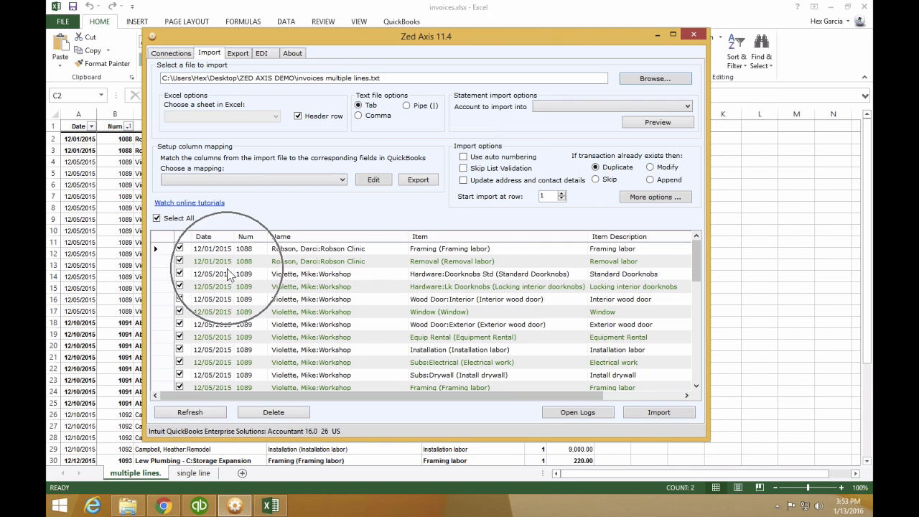
pyautogui.click(624, 278)
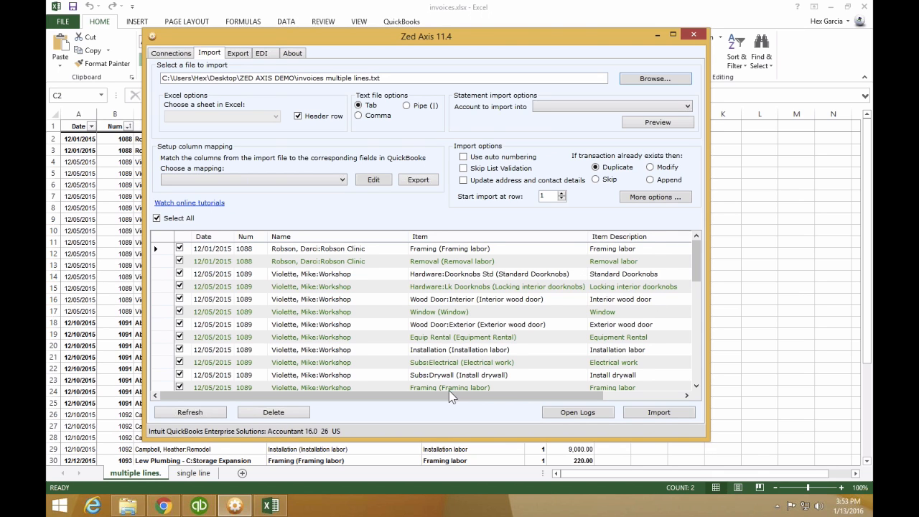
pyautogui.moveTo(450, 397); pyautogui.dragTo(342, 392)
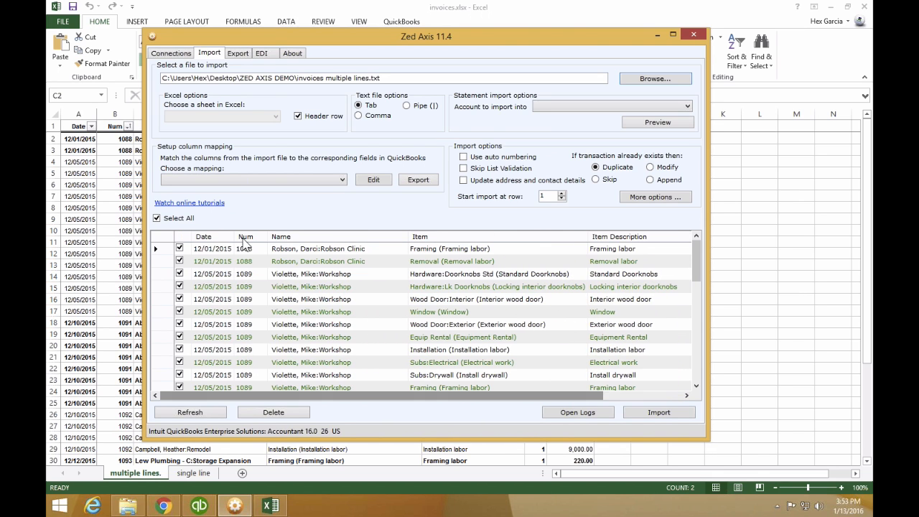
pyautogui.click(209, 177)
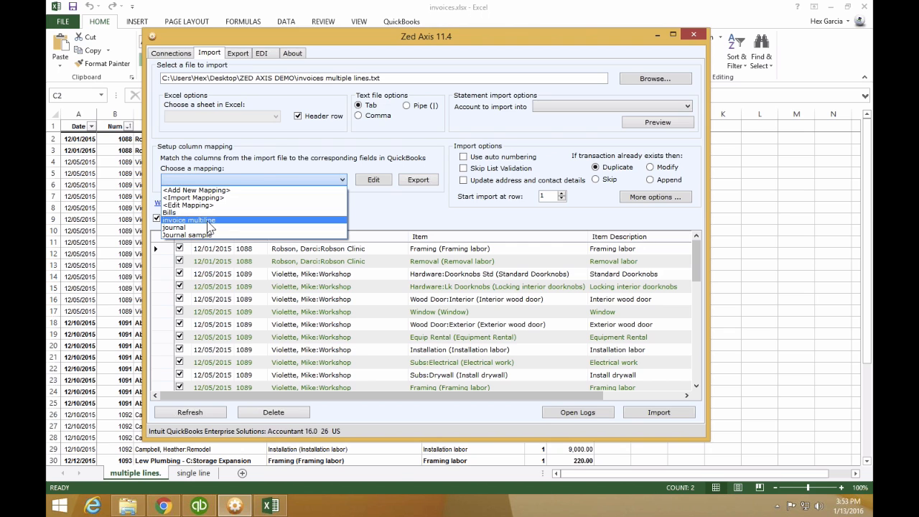
pyautogui.click(209, 222)
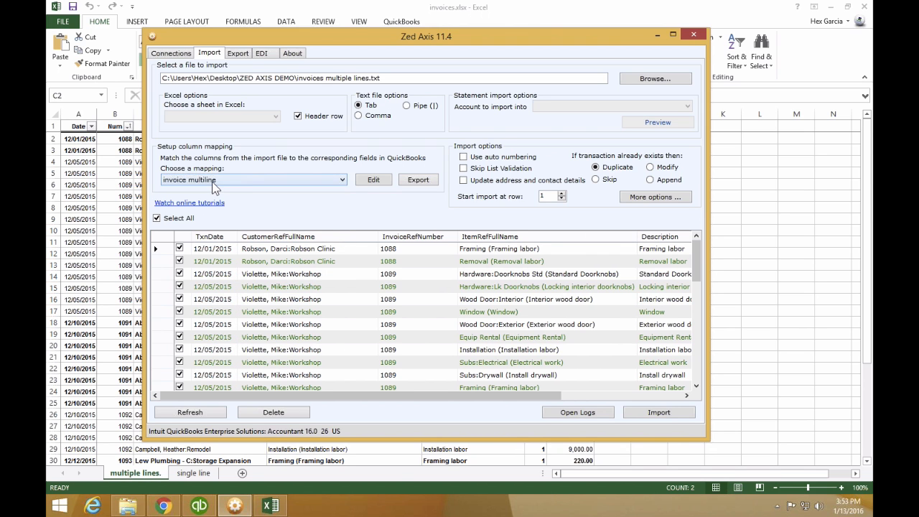
# Open the invoice multiline mapping for editing and compare its Name and Date assignments with the matching column headers in invoices.xlsx.
pyautogui.click(374, 179)
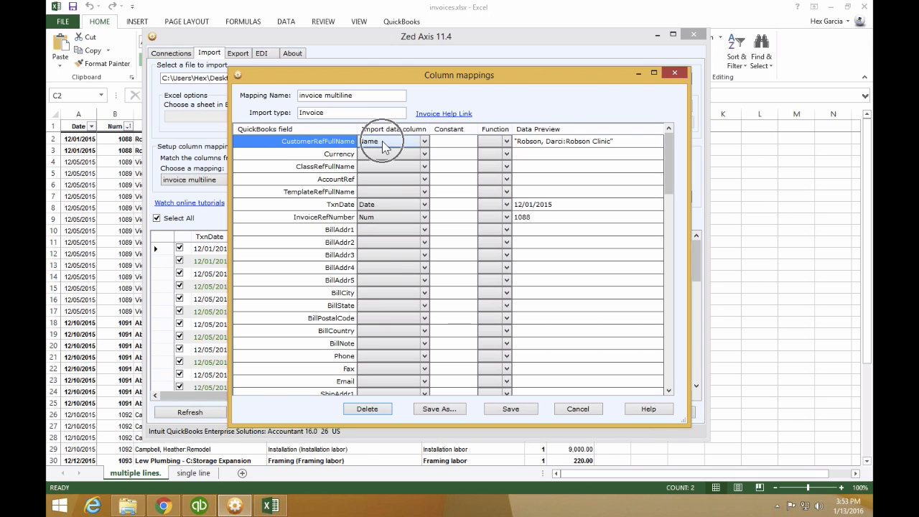
pyautogui.click(272, 507)
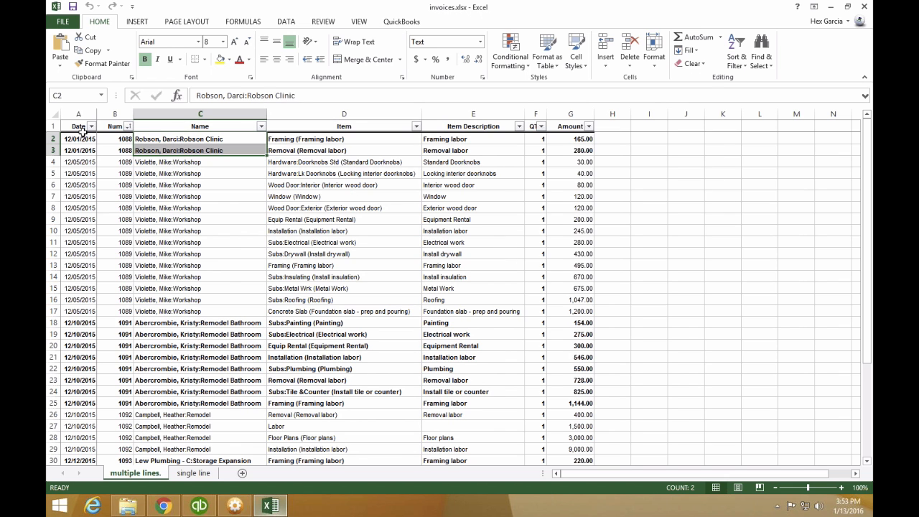
pyautogui.click(179, 126)
pyautogui.click(235, 507)
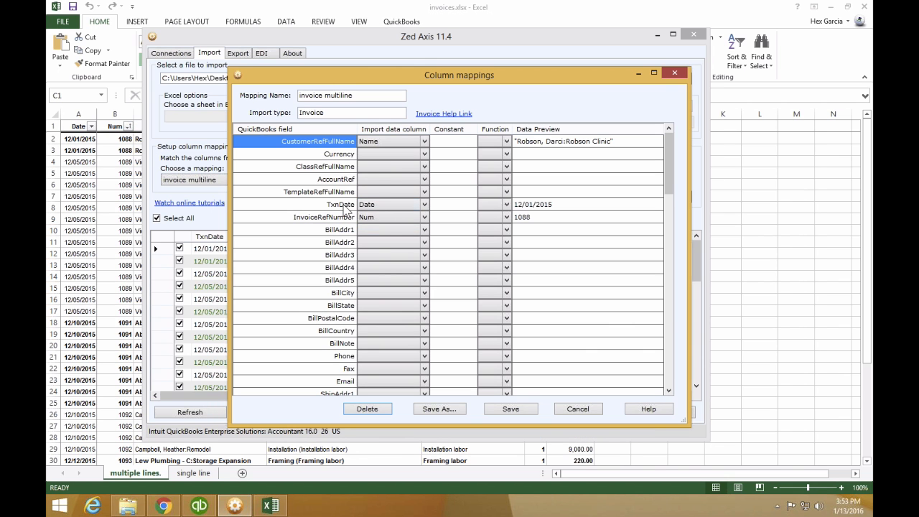
pyautogui.click(271, 507)
pyautogui.click(75, 126)
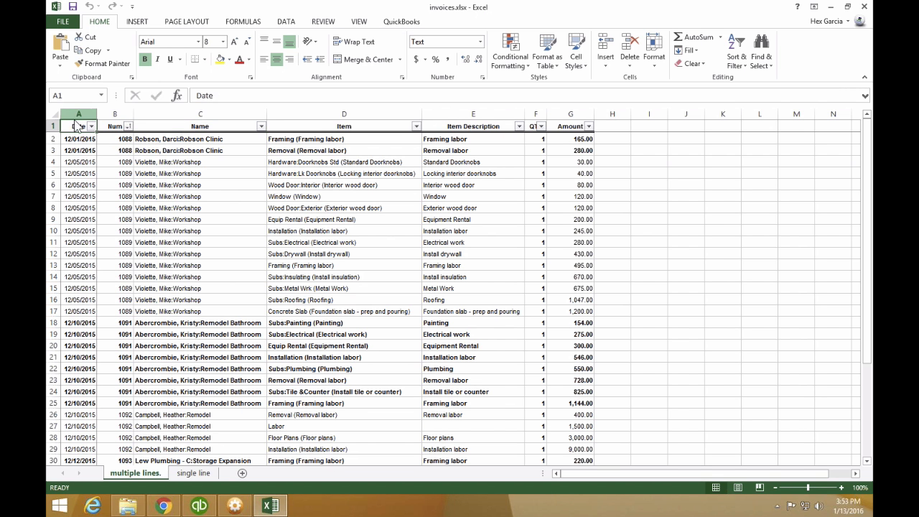
pyautogui.click(235, 506)
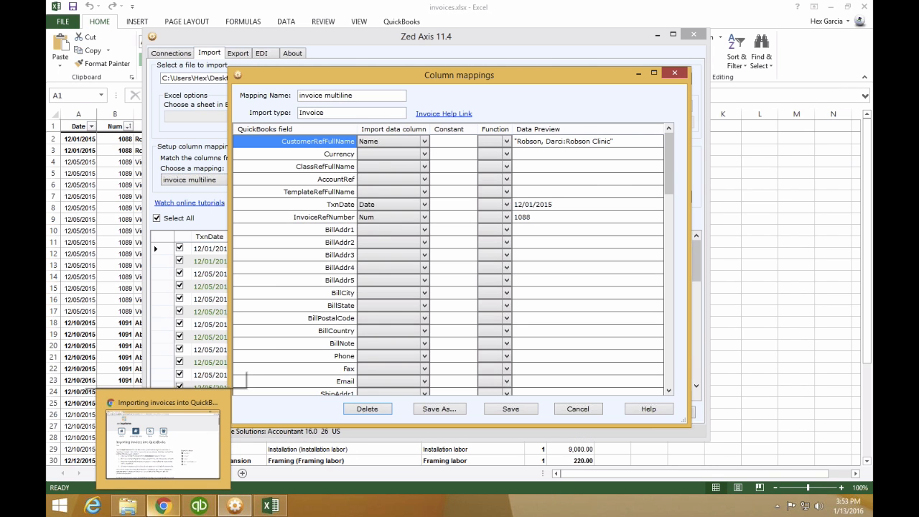
# Switch to Chrome and examine the annotated invoice form in the Zed Systems article on importing invoices, enlarging the page to 175%.
pyautogui.click(164, 506)
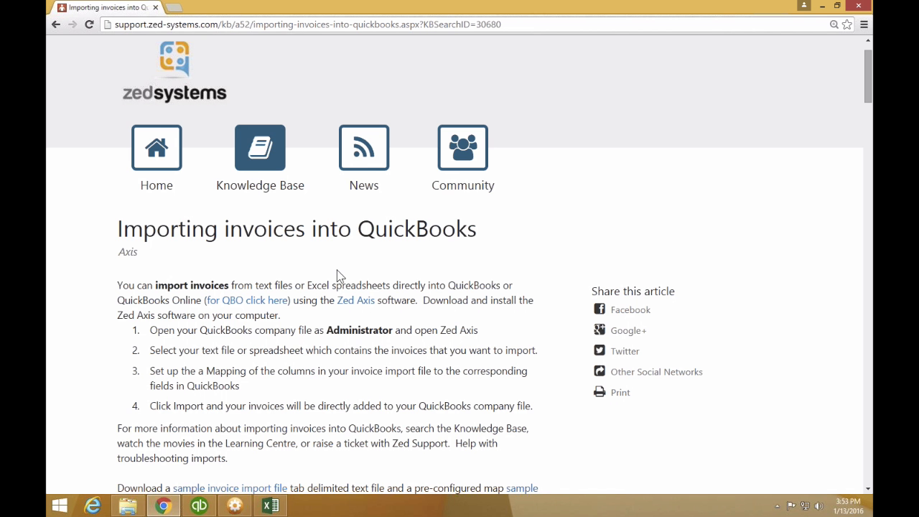
pyautogui.scroll(-10, 340, 276)
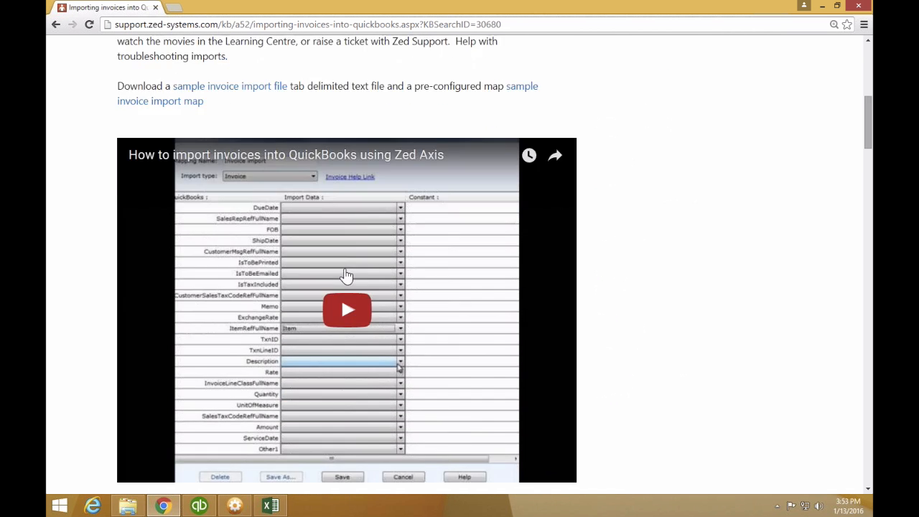
pyautogui.scroll(-2, 347, 275)
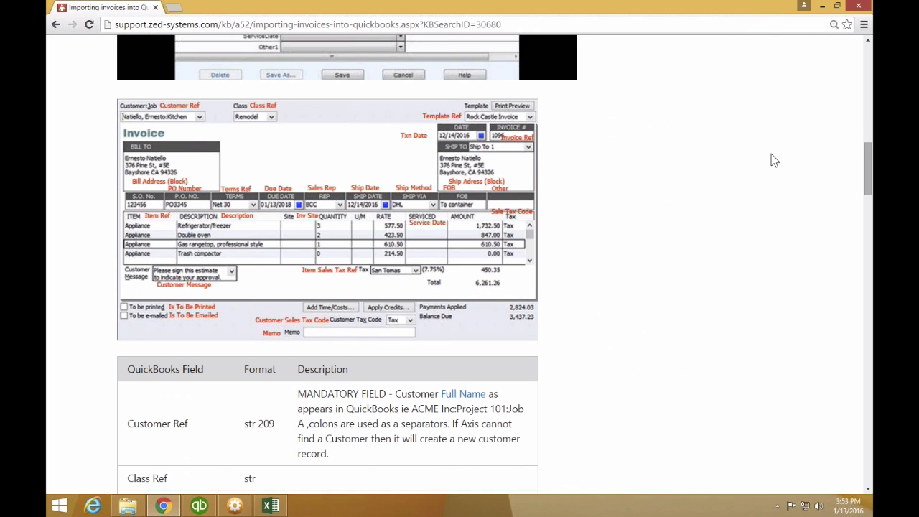
pyautogui.hotkey('ctrl', '+')
pyautogui.hotkey('ctrl', '+')
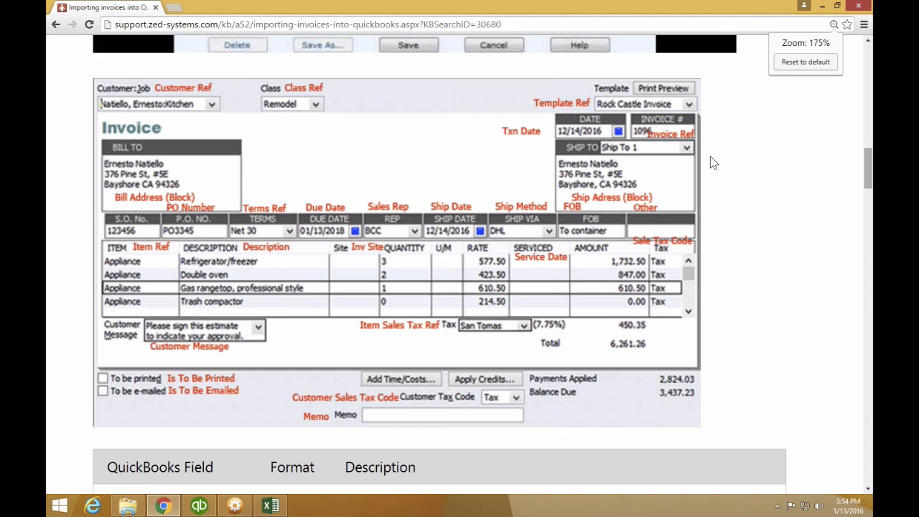
pyautogui.scroll(1, 710, 155)
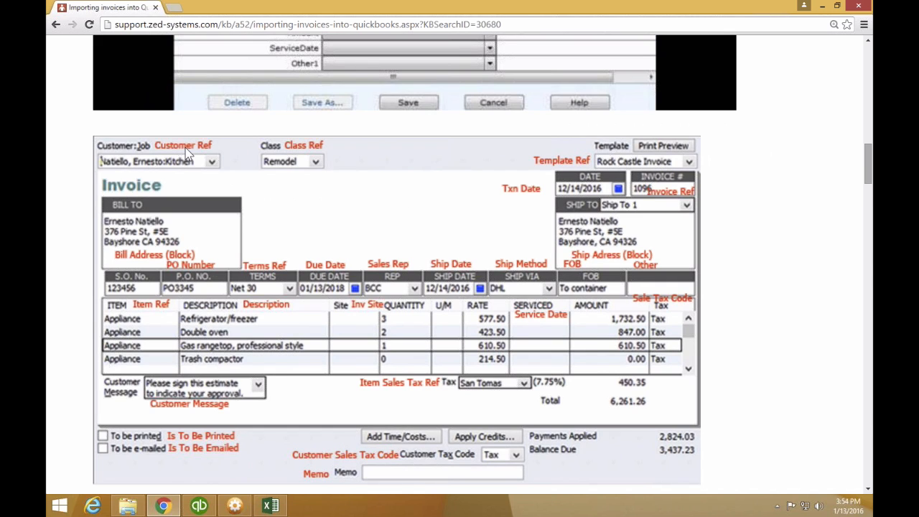
pyautogui.press('ctrl')
pyautogui.press('ctrl')
pyautogui.press('ctrl')
pyautogui.press('ctrl')
# Return to the column mappings in Zed Axis and choose Item as the import column for ItemRefFullName.
pyautogui.click(234, 505)
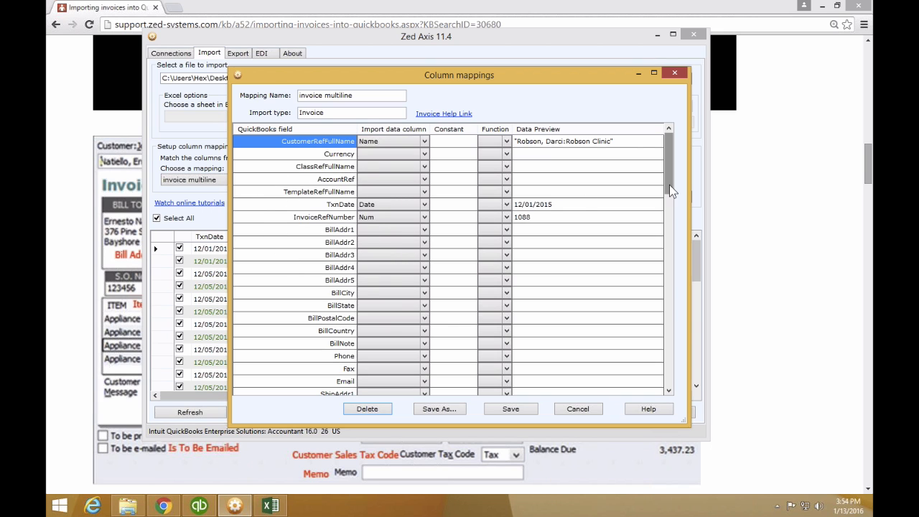
pyautogui.moveTo(669, 184); pyautogui.dragTo(667, 281)
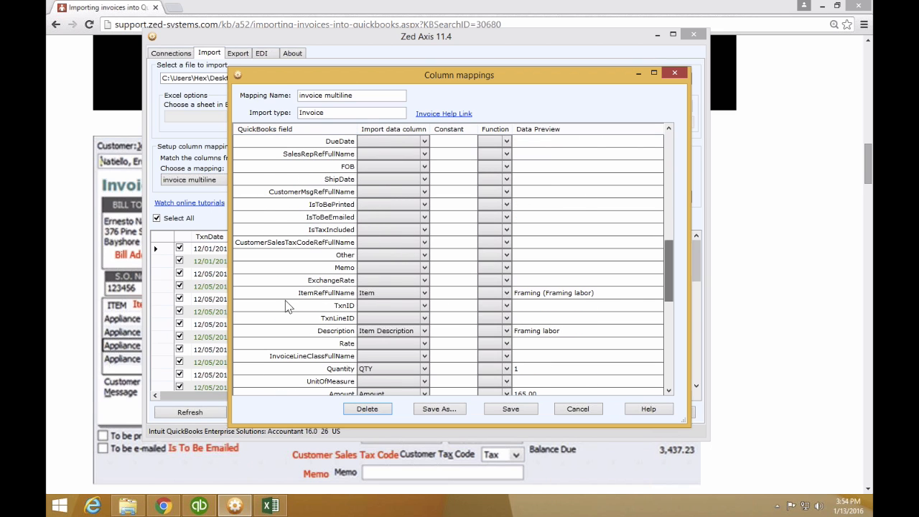
pyautogui.click(427, 296)
pyautogui.click(427, 293)
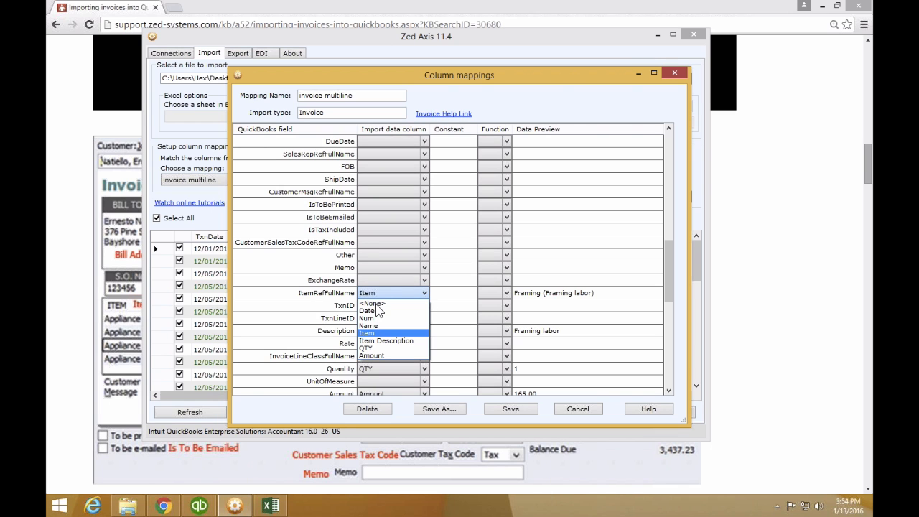
pyautogui.click(365, 335)
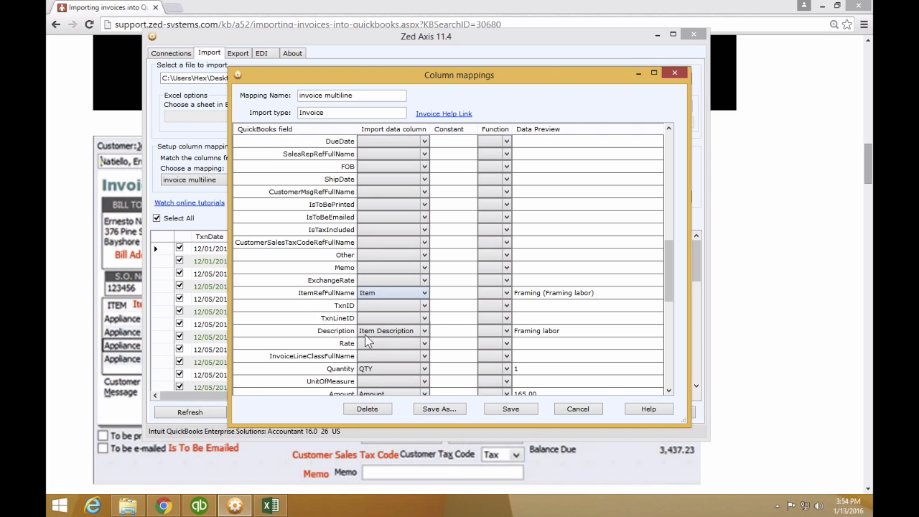
# Check the whole Item column in invoices.xlsx against the mapping and return to Zed Axis.
pyautogui.click(271, 505)
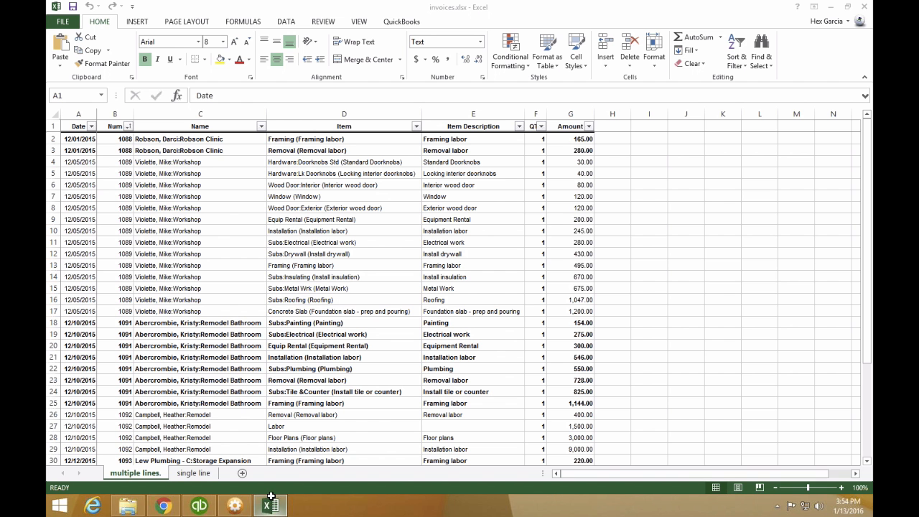
pyautogui.click(311, 114)
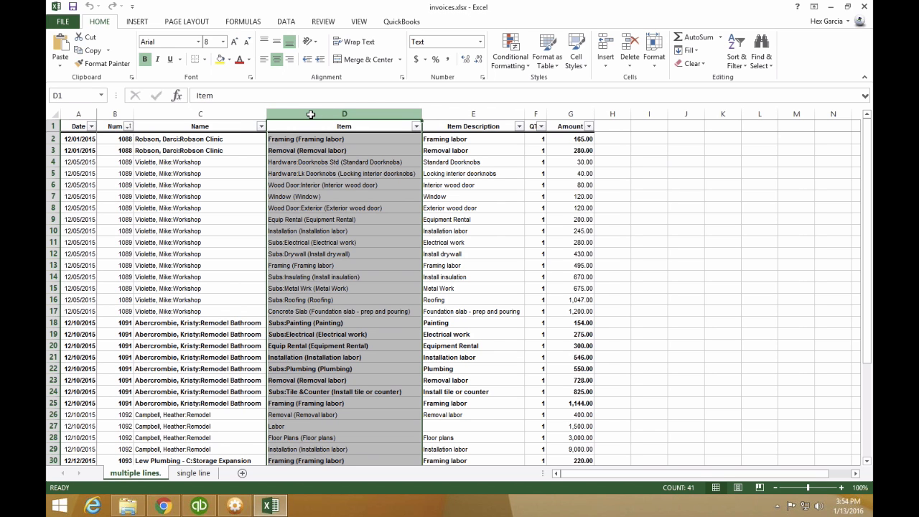
pyautogui.click(235, 505)
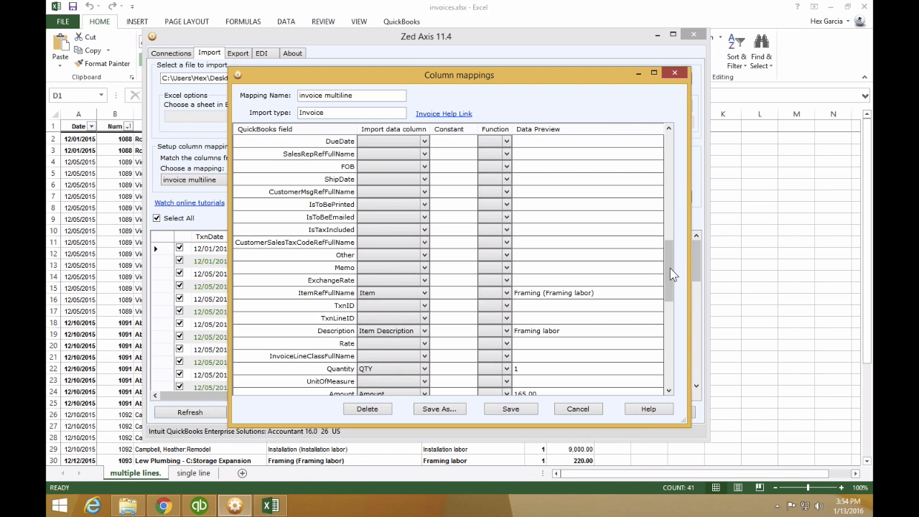
# Save the invoice multiline mapping and return to the import screen.
pyautogui.moveTo(670, 268); pyautogui.dragTo(666, 181)
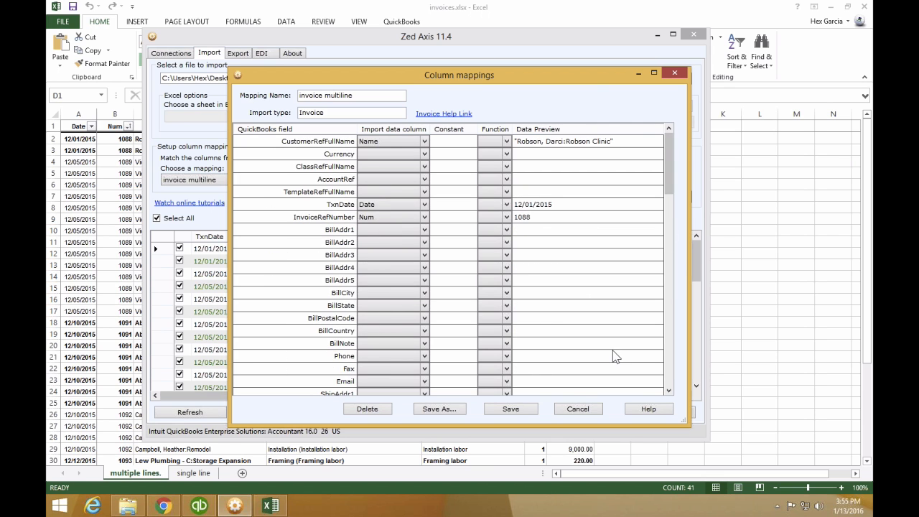
pyautogui.click(514, 406)
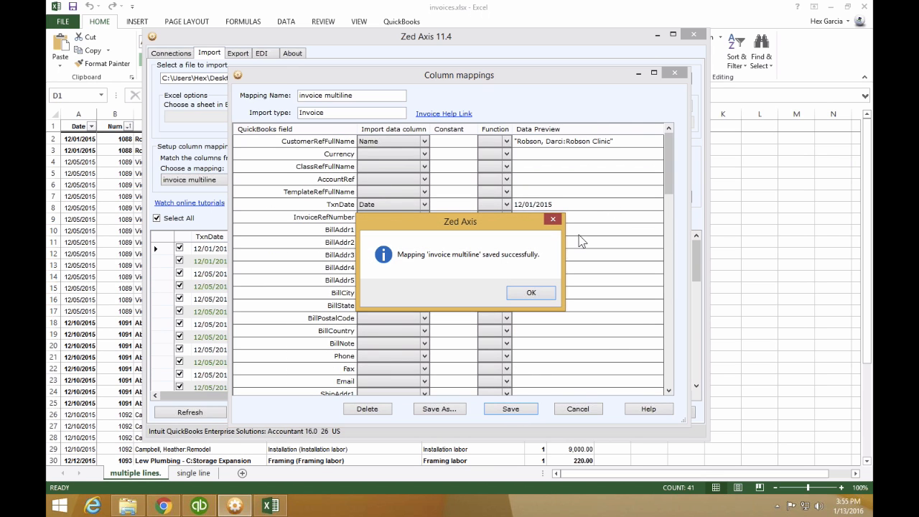
pyautogui.click(530, 293)
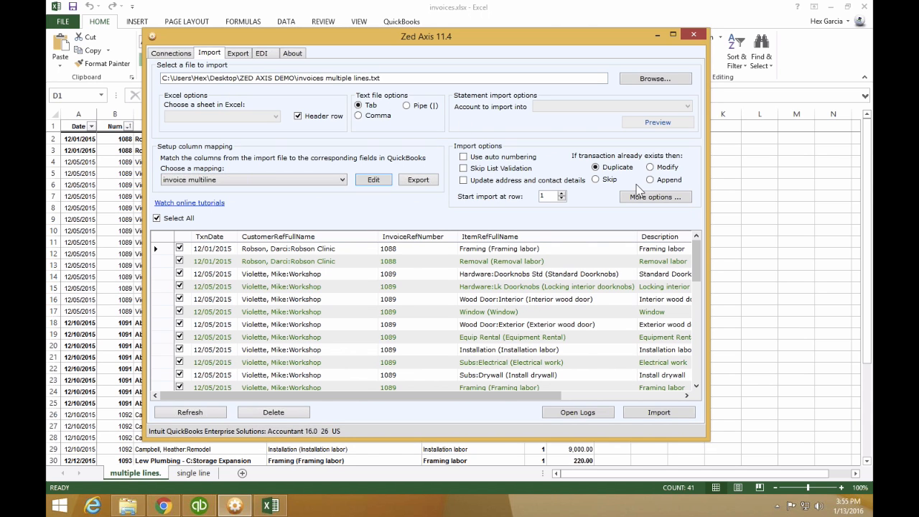
# Open the additional import options, try NonInventoryPart as the type for created items, set it back to Service, and save the settings.
pyautogui.click(653, 201)
pyautogui.click(652, 198)
pyautogui.click(653, 197)
pyautogui.press('ctrl')
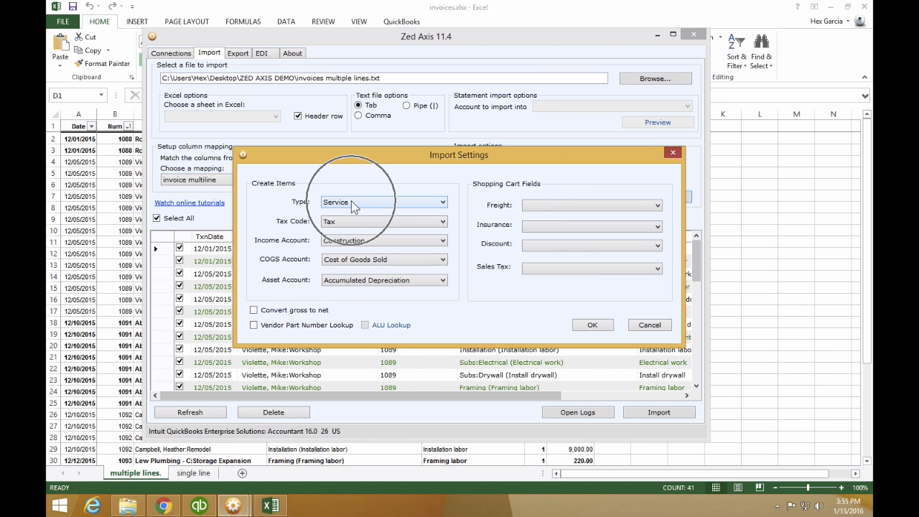
pyautogui.press('ctrl')
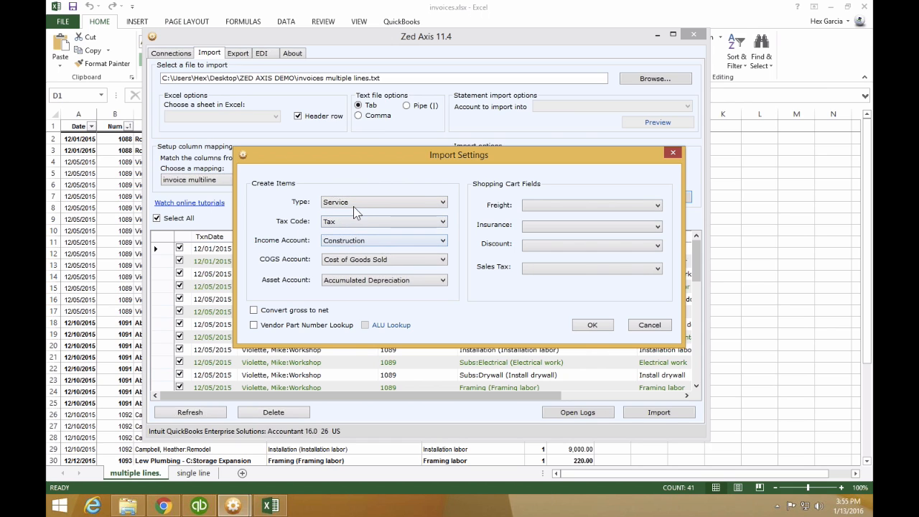
pyautogui.click(354, 204)
pyautogui.click(358, 228)
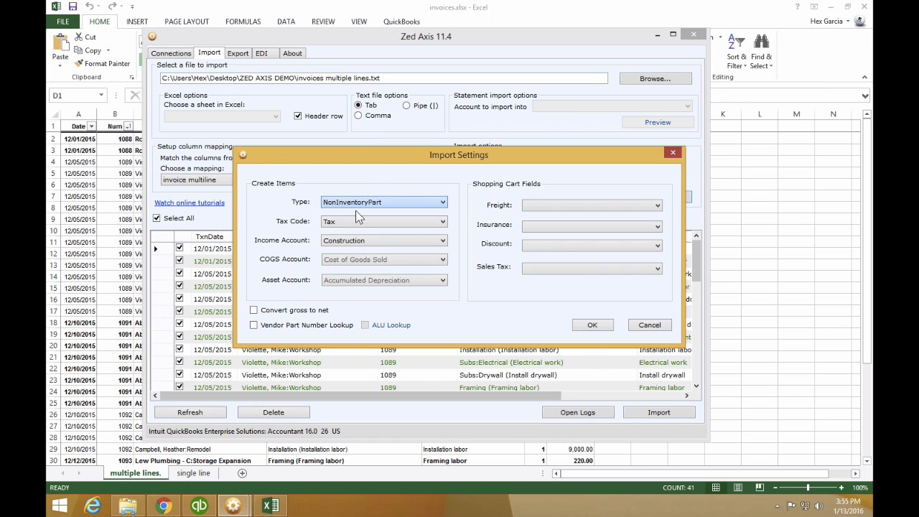
pyautogui.click(359, 201)
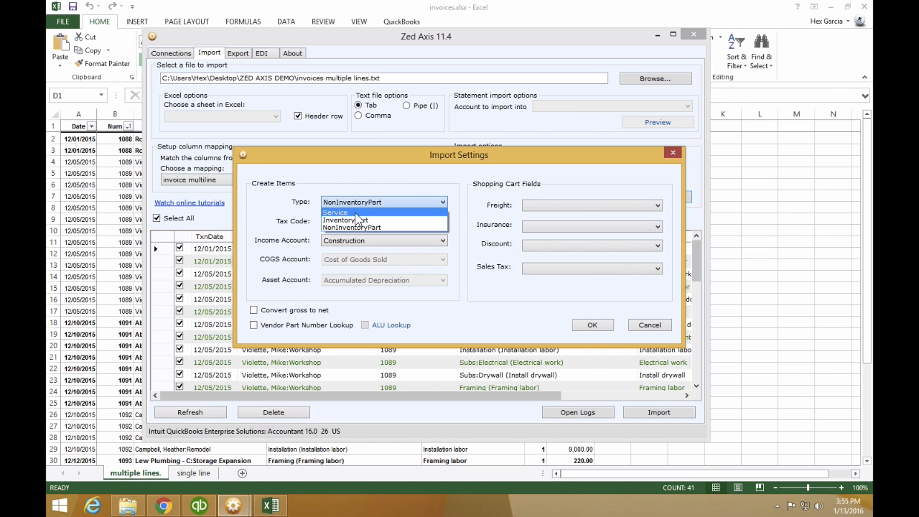
pyautogui.click(360, 209)
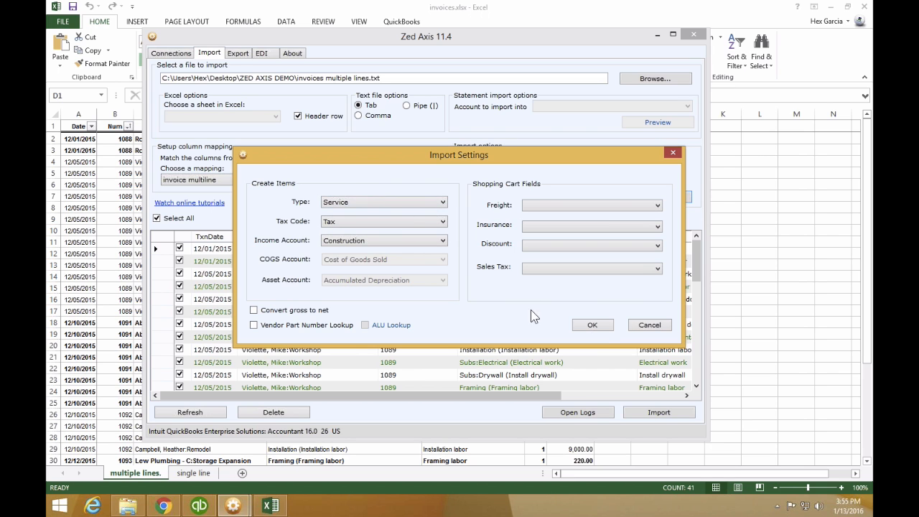
pyautogui.click(593, 325)
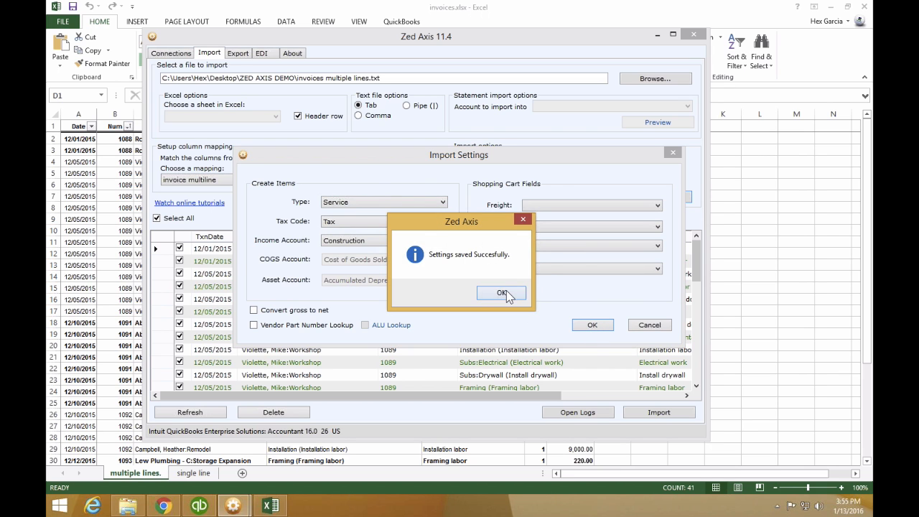
pyautogui.click(503, 292)
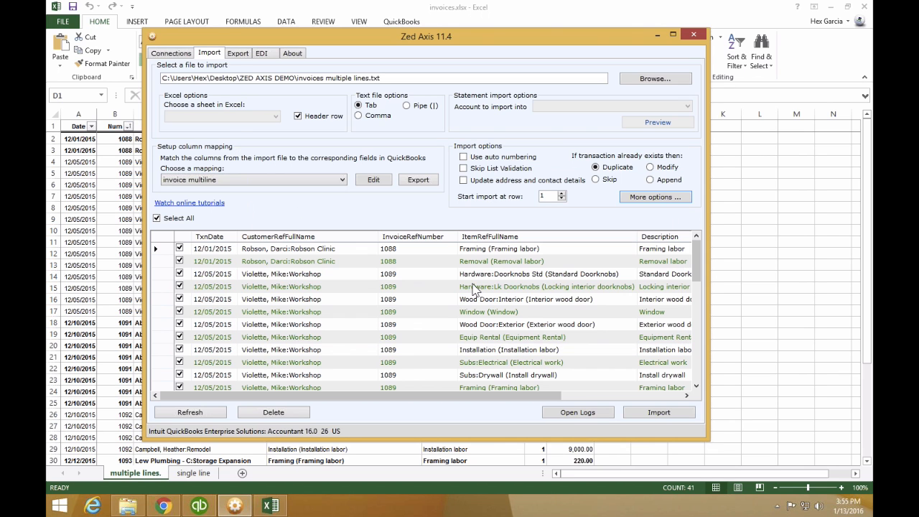
# Review the item creation and shopping cart defaults in the import settings again and save them as they are.
pyautogui.click(659, 196)
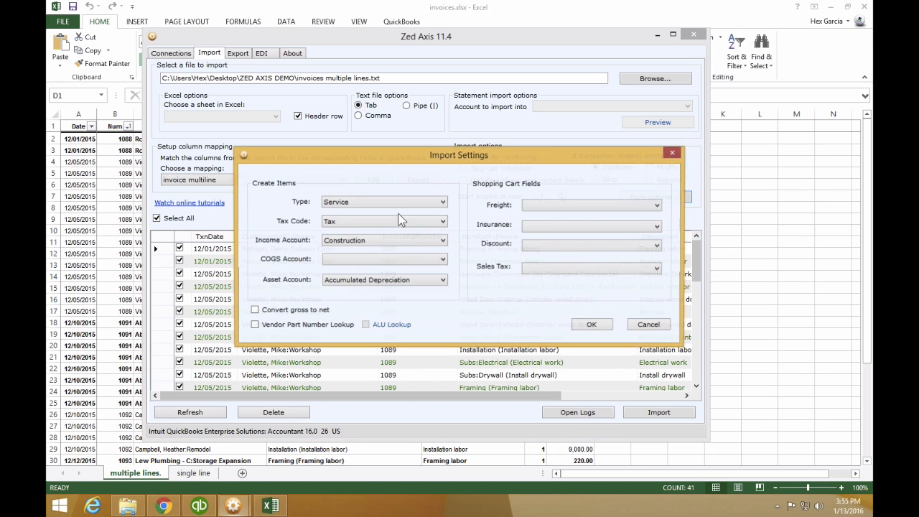
pyautogui.click(602, 326)
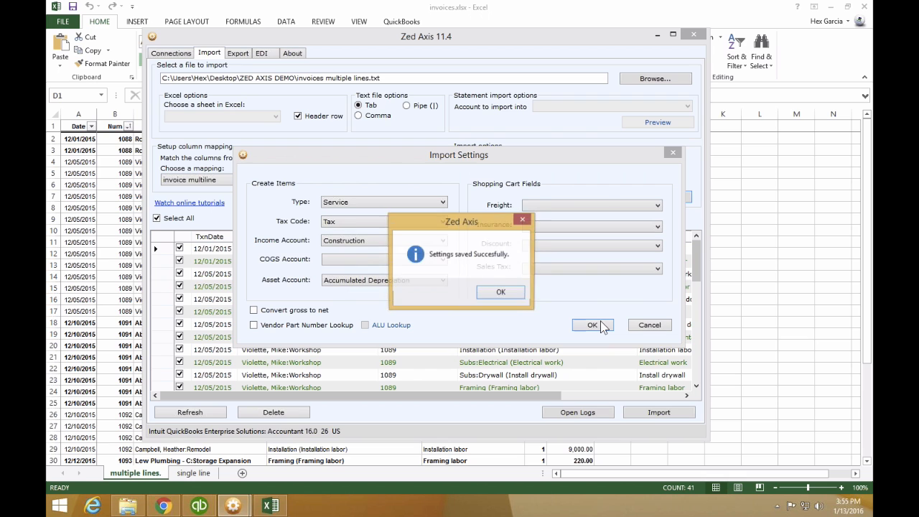
pyautogui.press('Return')
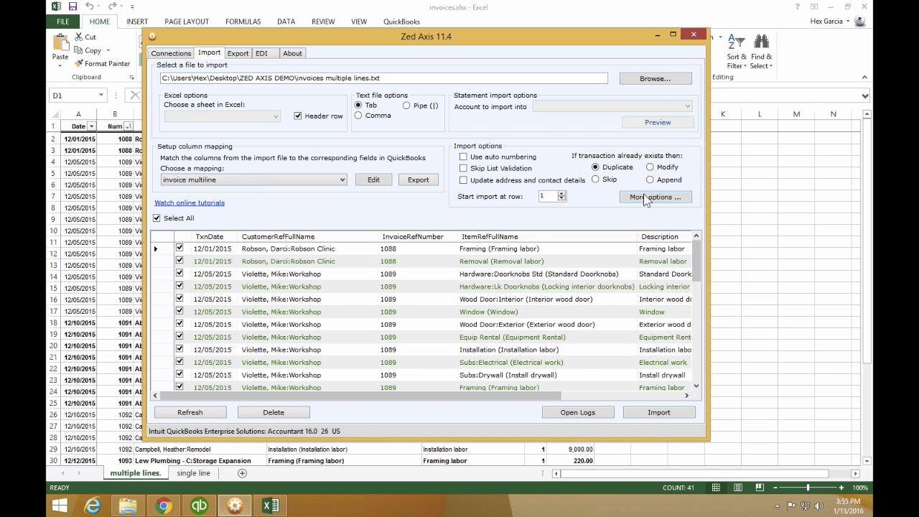
pyautogui.click(643, 195)
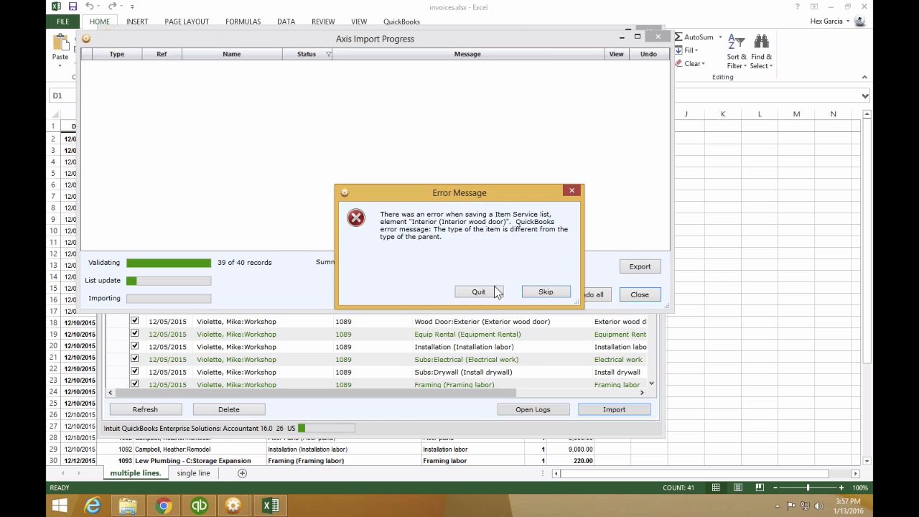
# Skip the interior and exterior wood door items that raise item type errors during the invoice import.
pyautogui.click(546, 292)
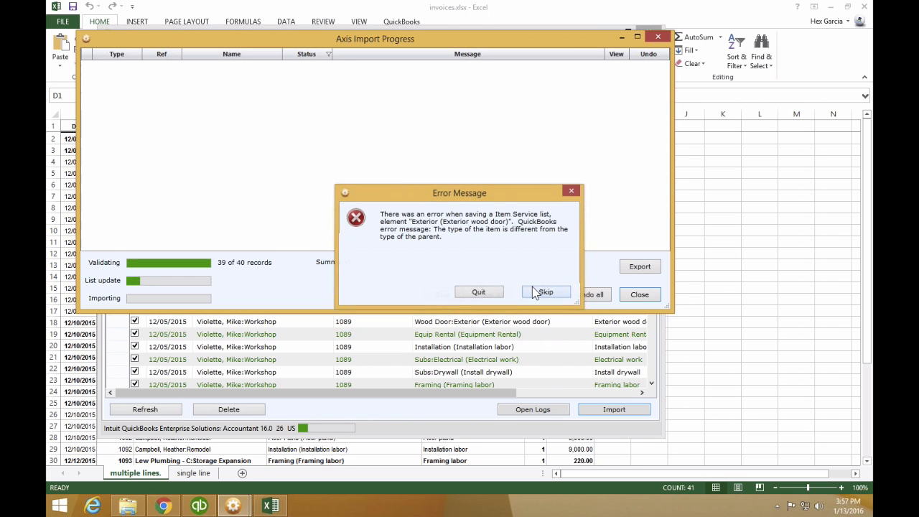
pyautogui.click(544, 292)
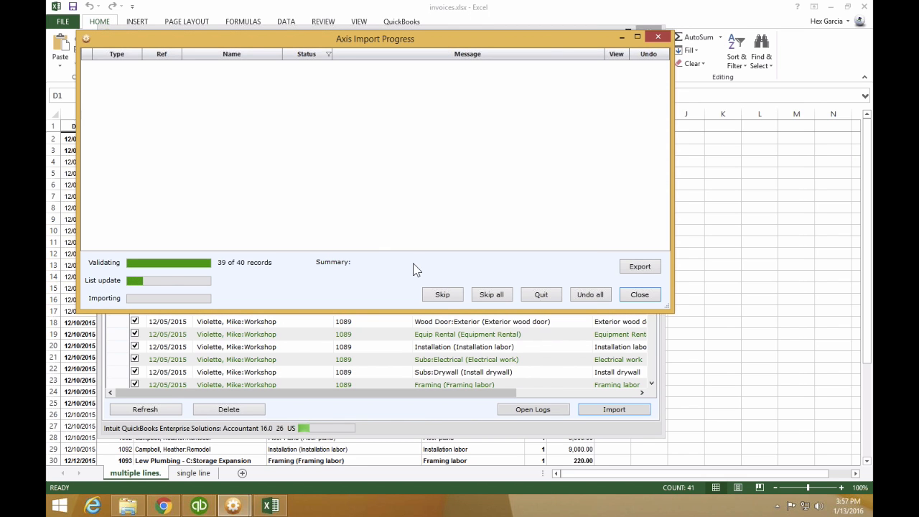
# Leave the import running and switch to the full-screen slide show with the toolkit of data import software.
pyautogui.moveTo(199, 507)
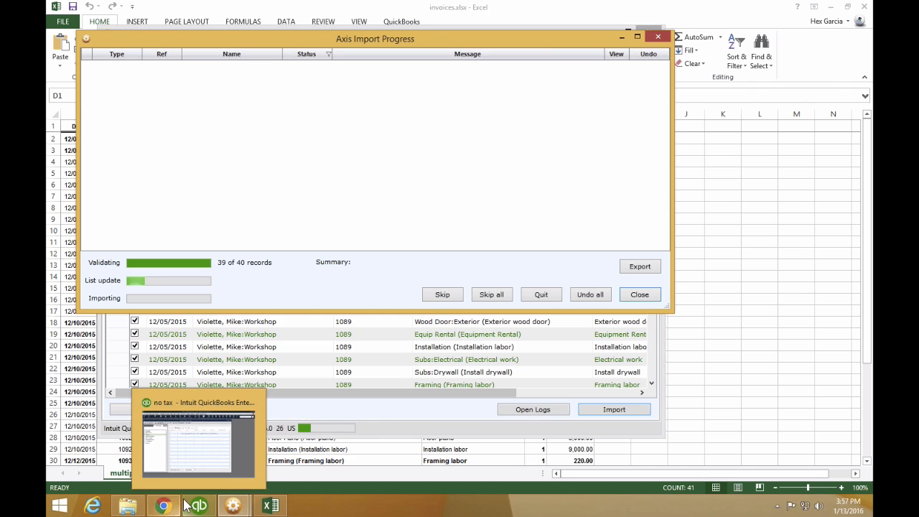
pyautogui.hotkey('ctrl', 'Up')
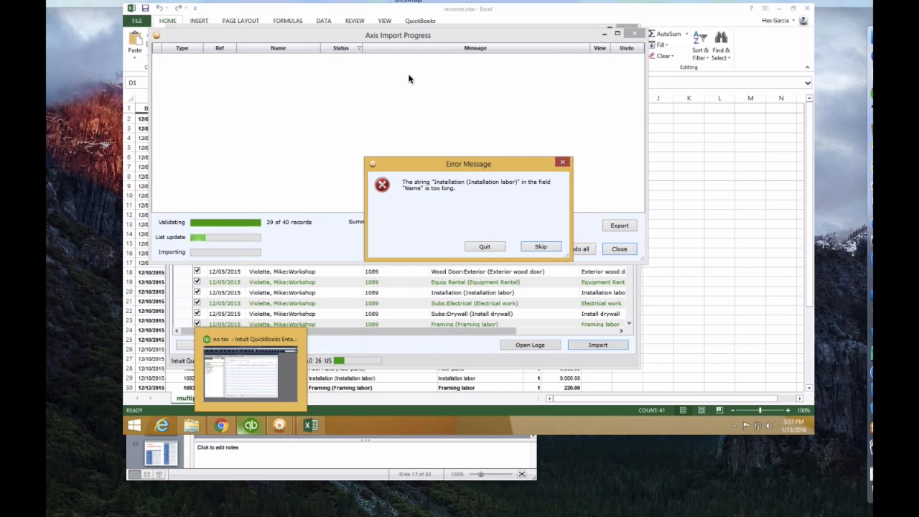
pyautogui.click(418, 32)
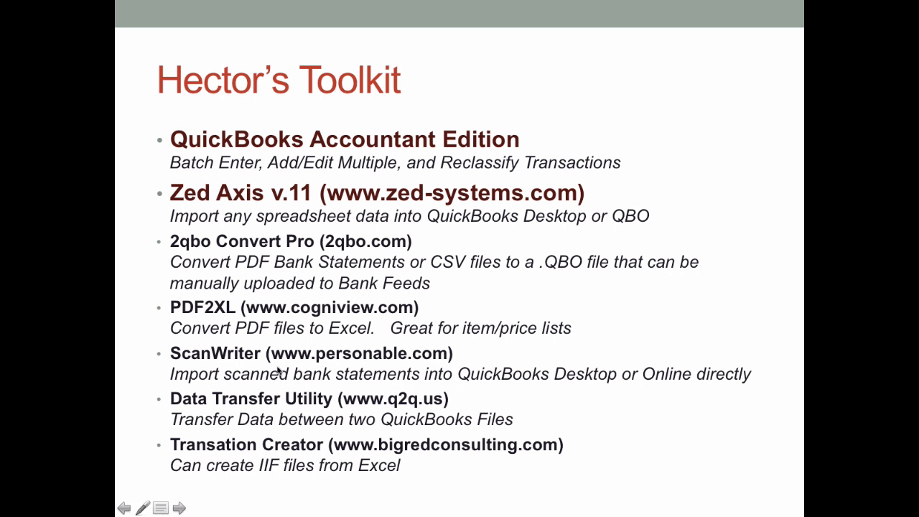